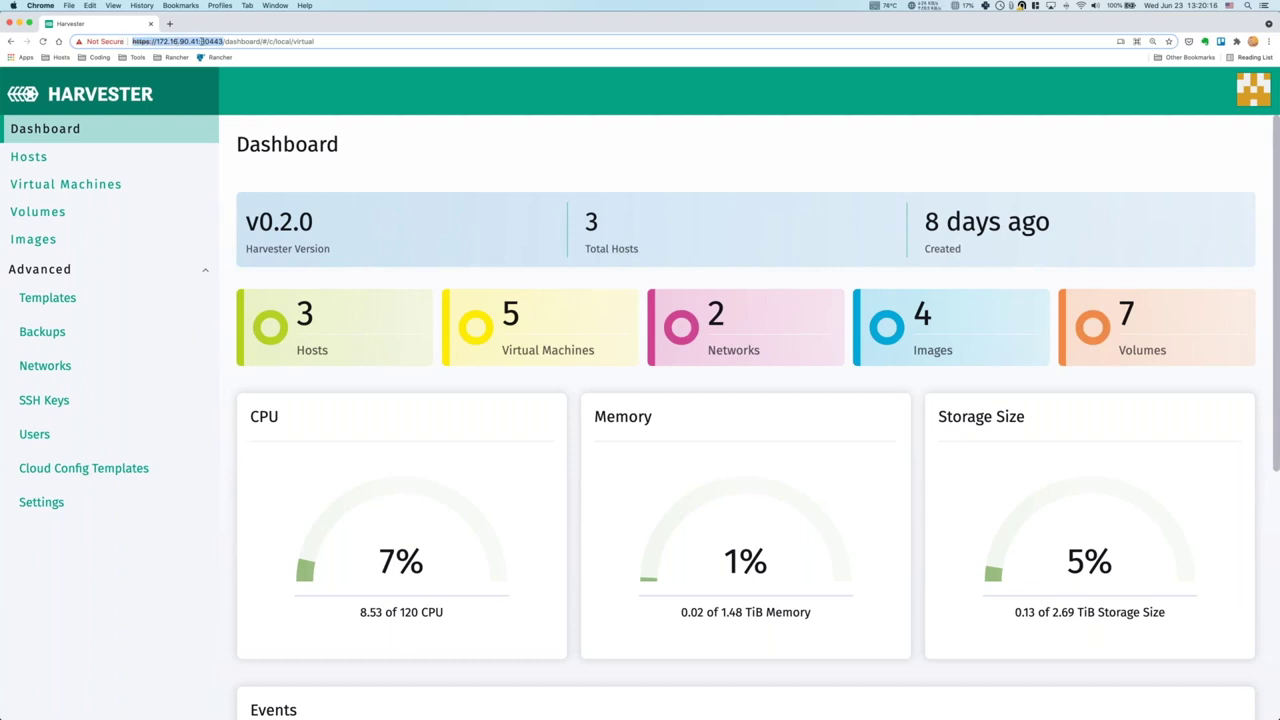
# Open the Hosts list showing harvester-01, harvester-02 and harvester-03 with their usage.
pyautogui.press('Escape')
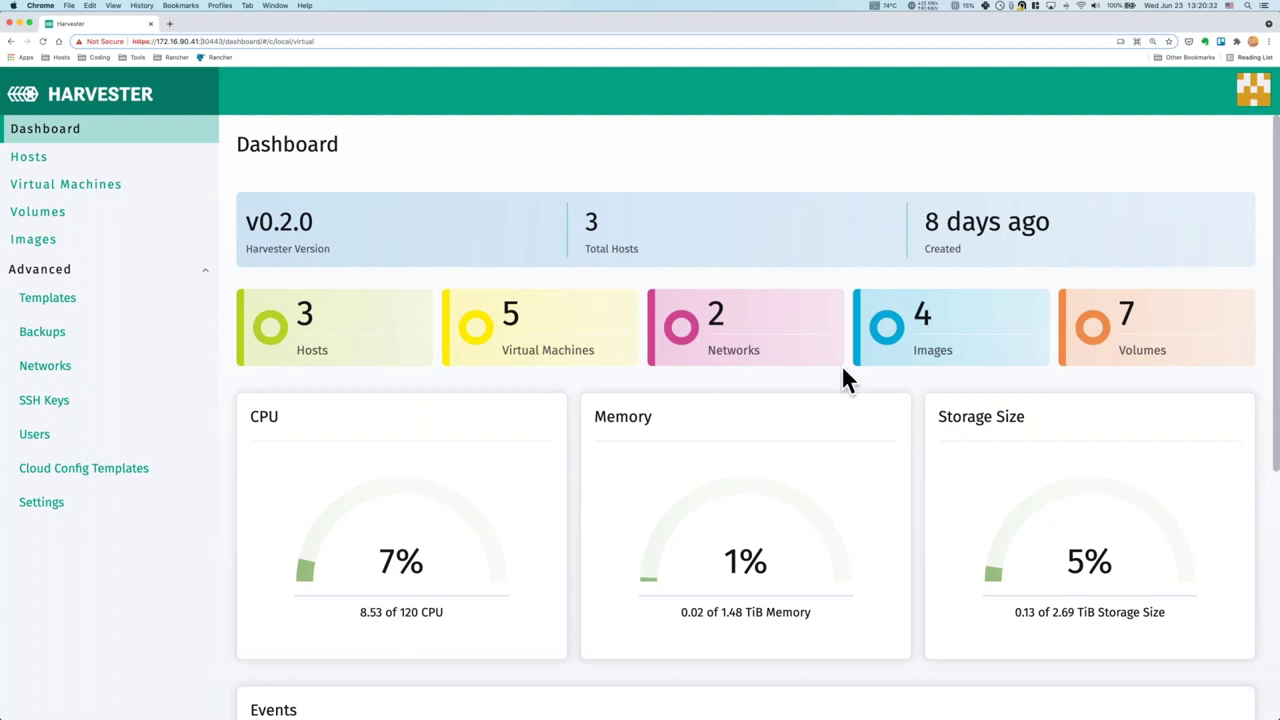
pyautogui.scroll(-2, 637, 337)
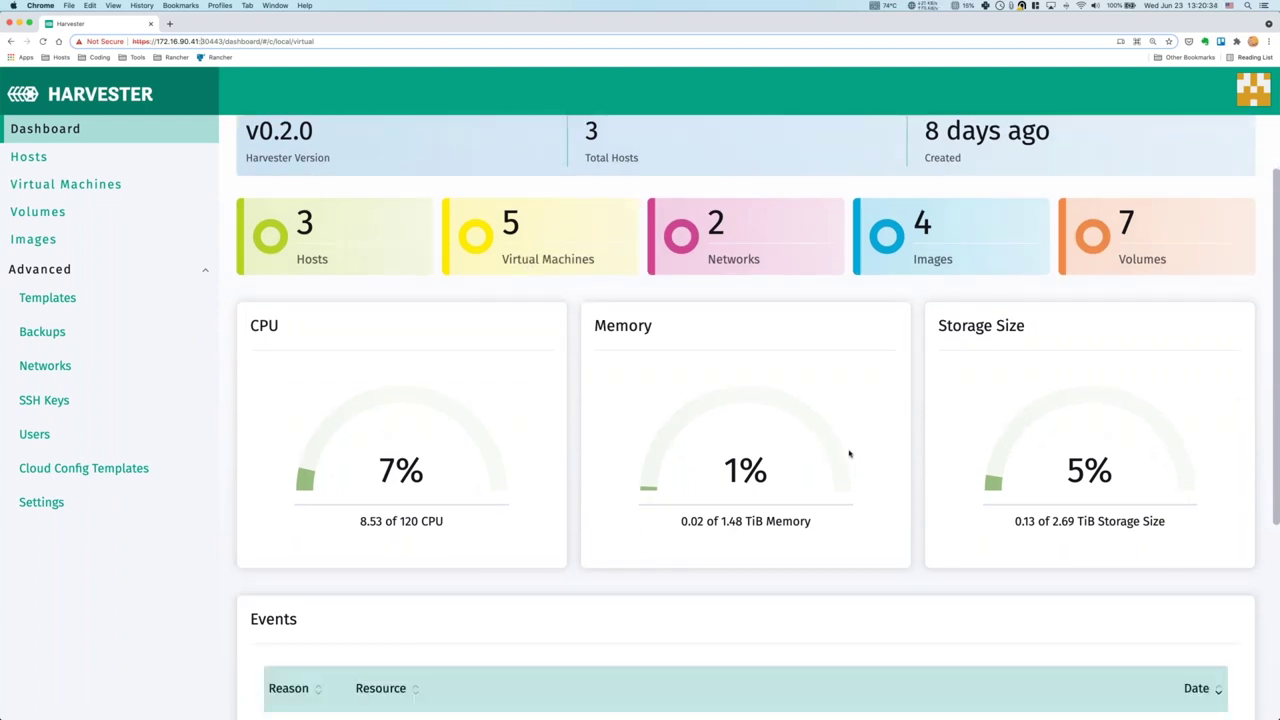
pyautogui.scroll(-5, 879, 450)
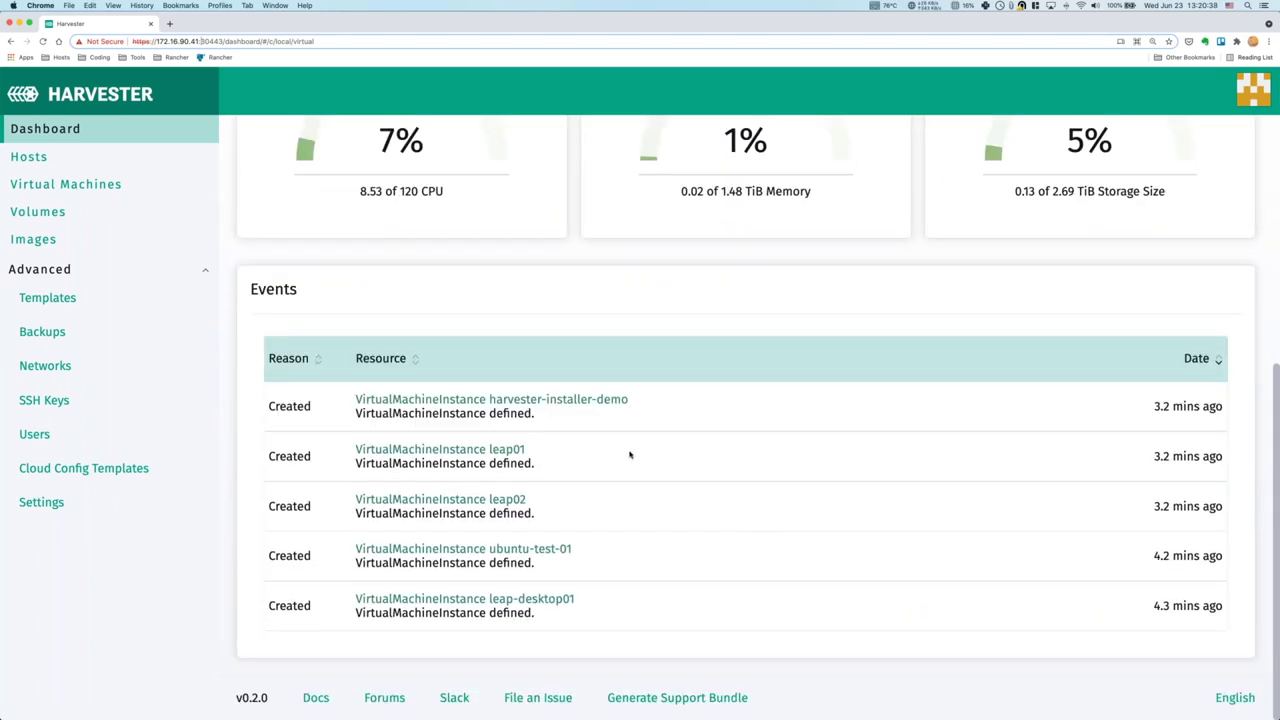
pyautogui.scroll(6, 630, 464)
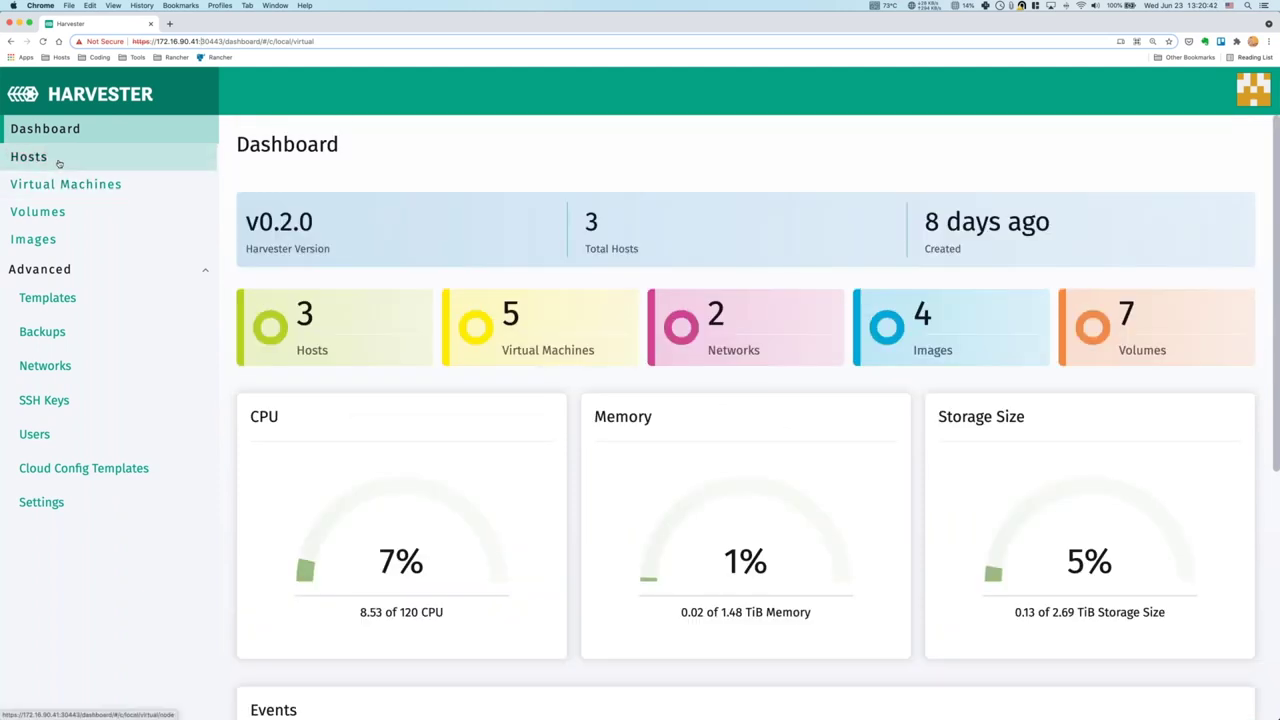
pyautogui.click(58, 163)
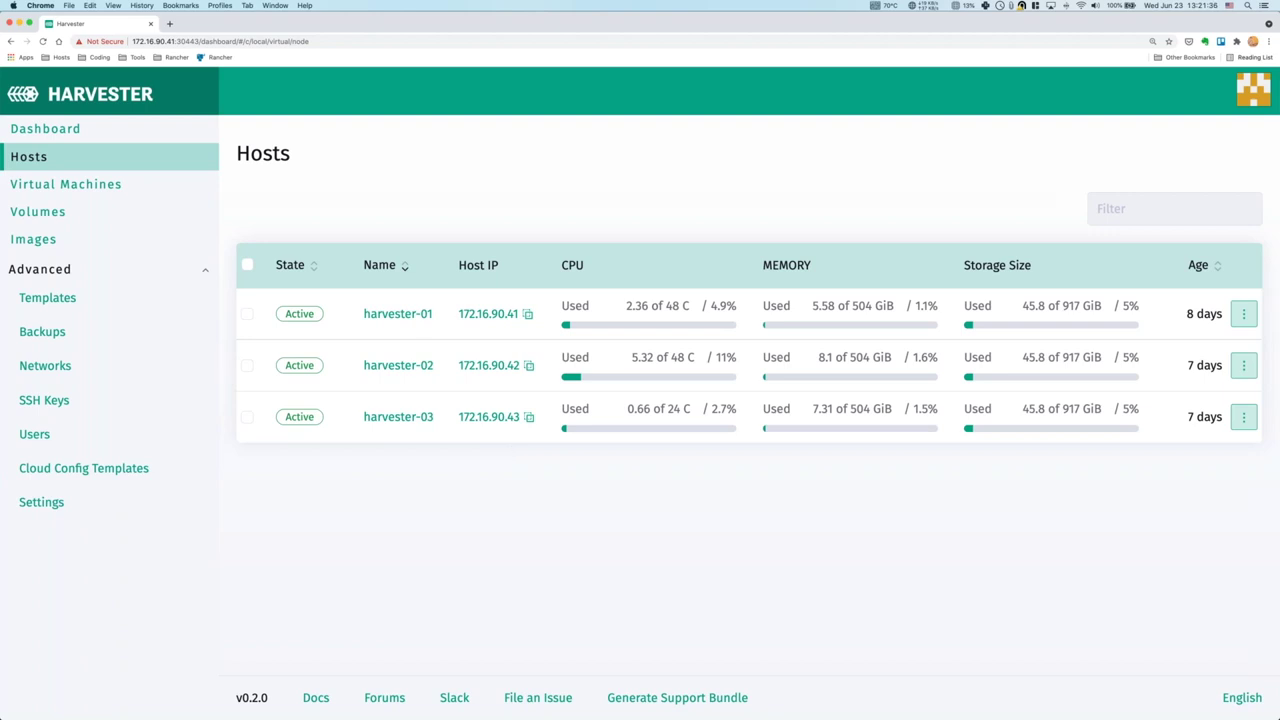
# Open harvester-01's details, review its k3OS v0.20.4 OS and role, then list its VMs.
pyautogui.click(396, 316)
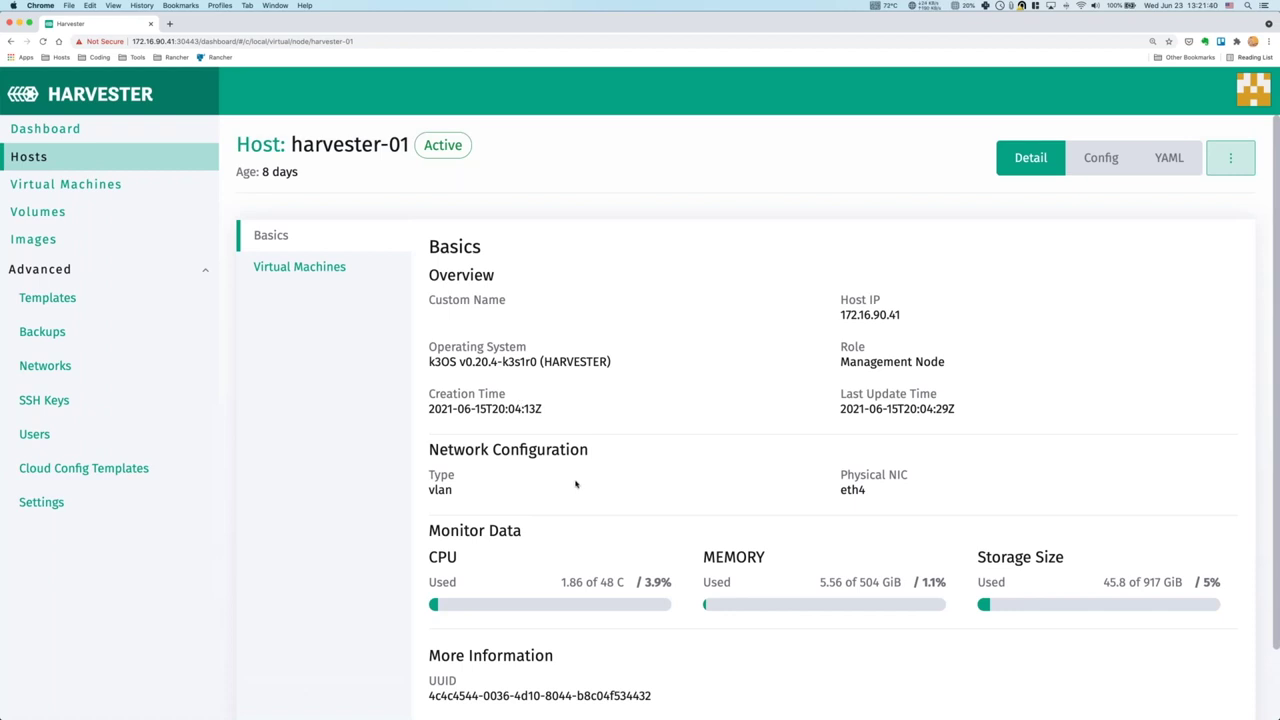
pyautogui.scroll(-1, 592, 486)
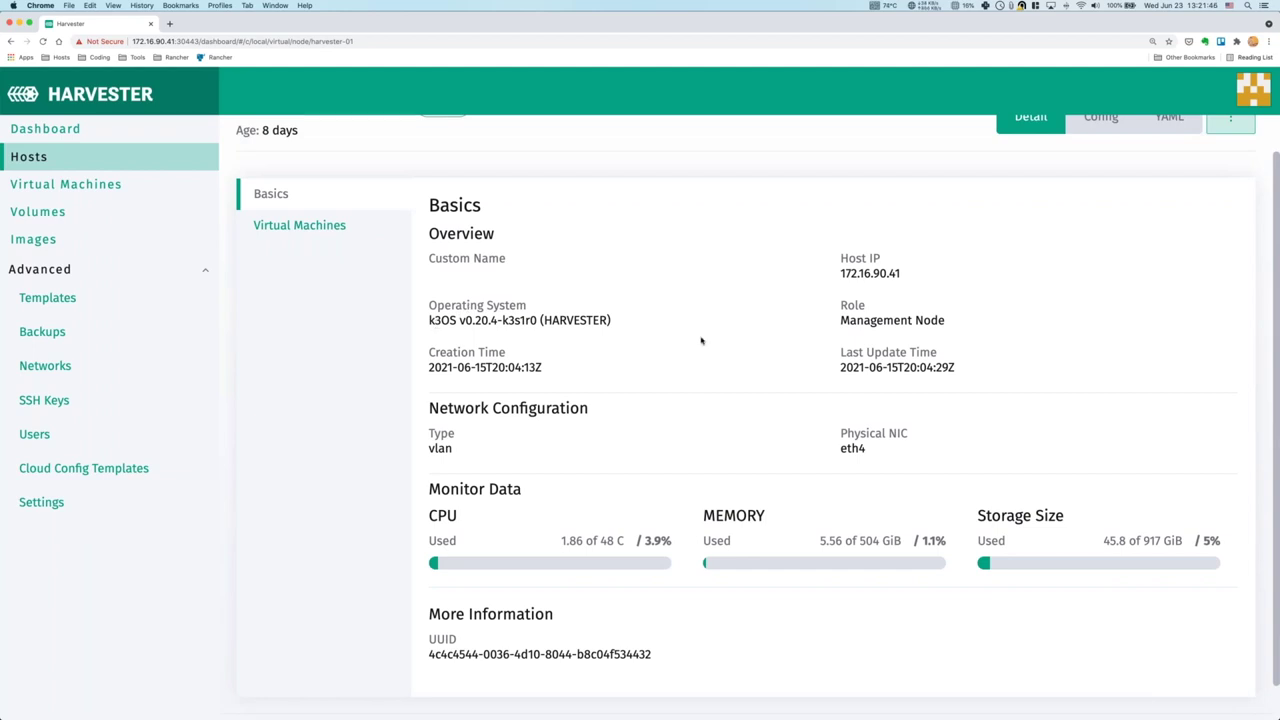
pyautogui.doubleClick(457, 320)
pyautogui.click(458, 324)
pyautogui.moveTo(449, 320); pyautogui.dragTo(945, 322)
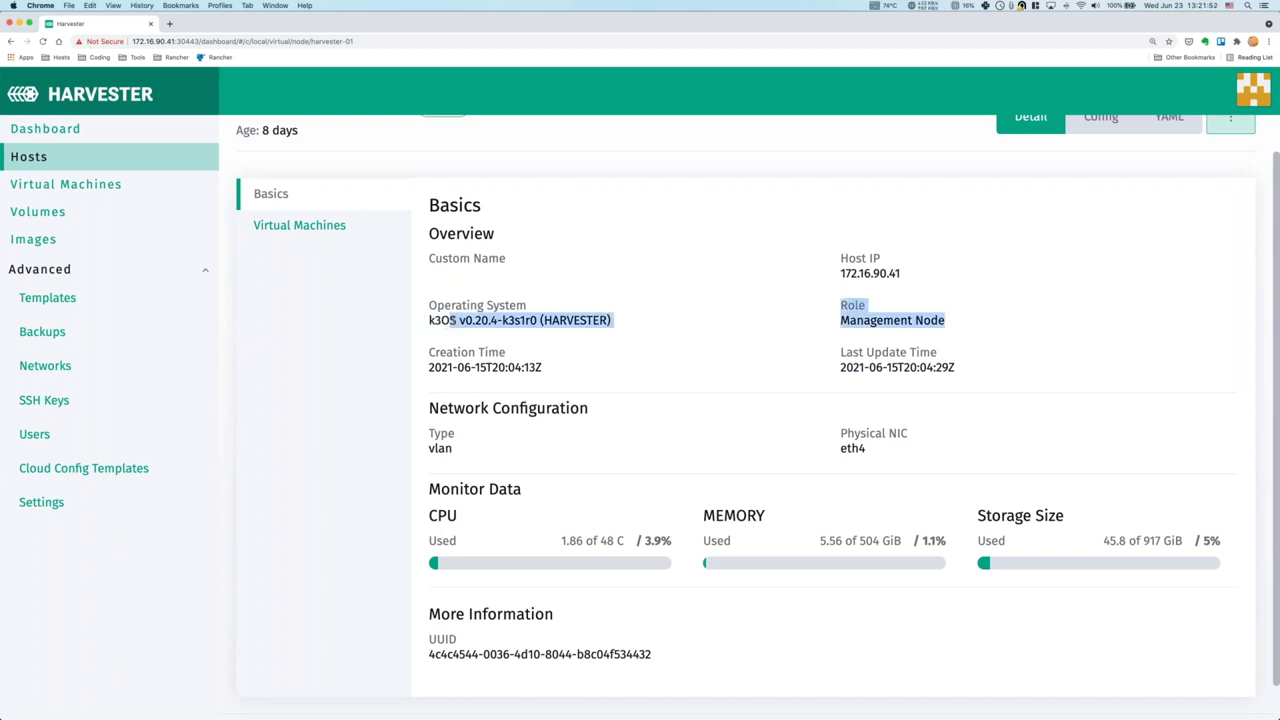
pyautogui.click(520, 320)
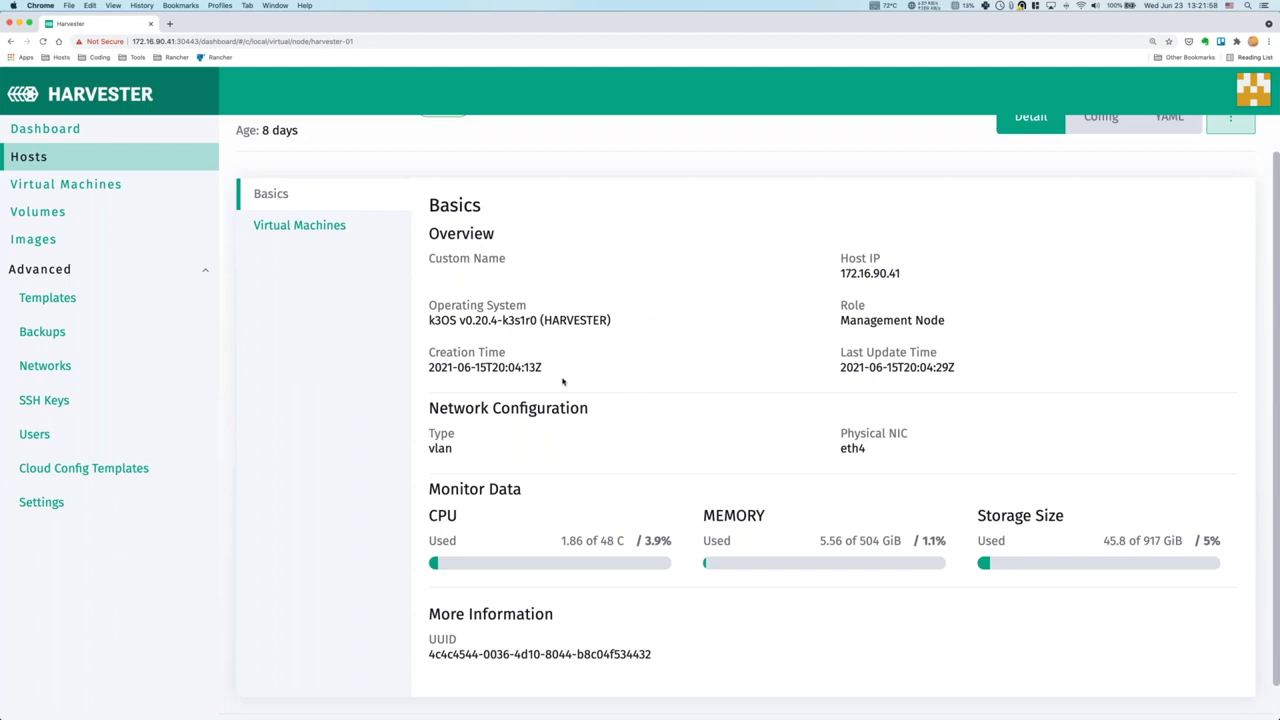
pyautogui.scroll(-1, 787, 605)
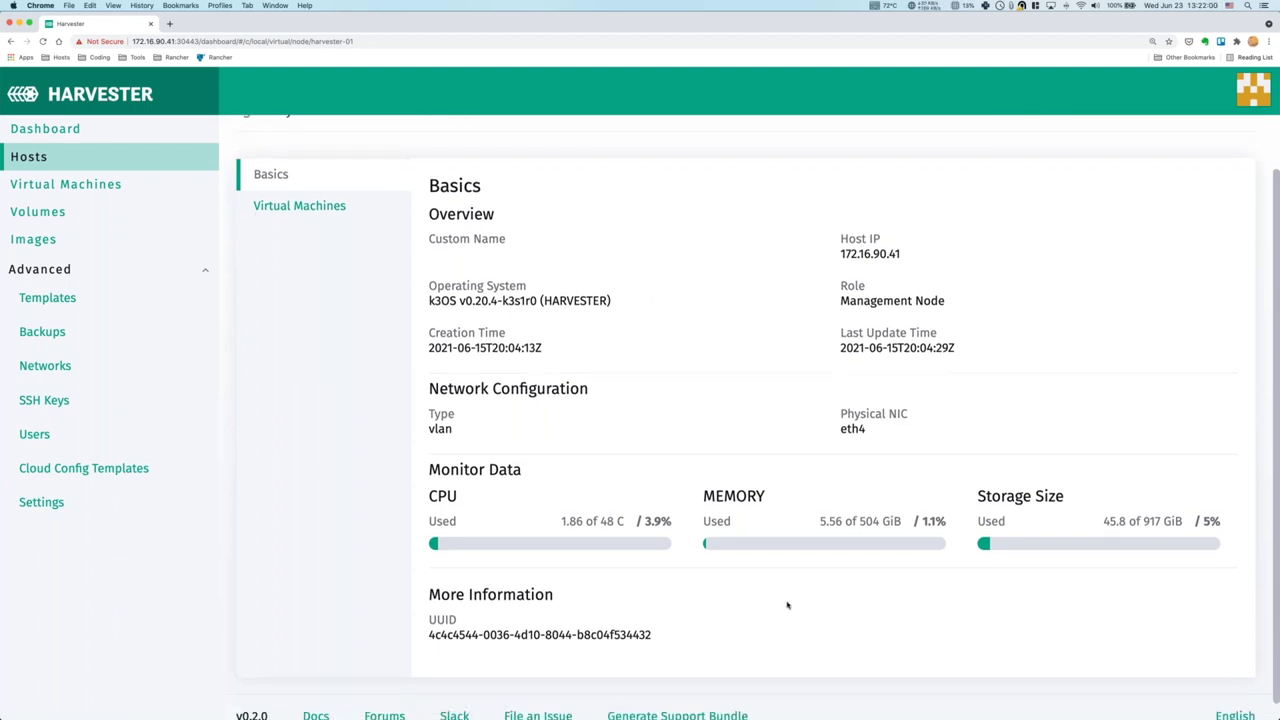
pyautogui.click(300, 206)
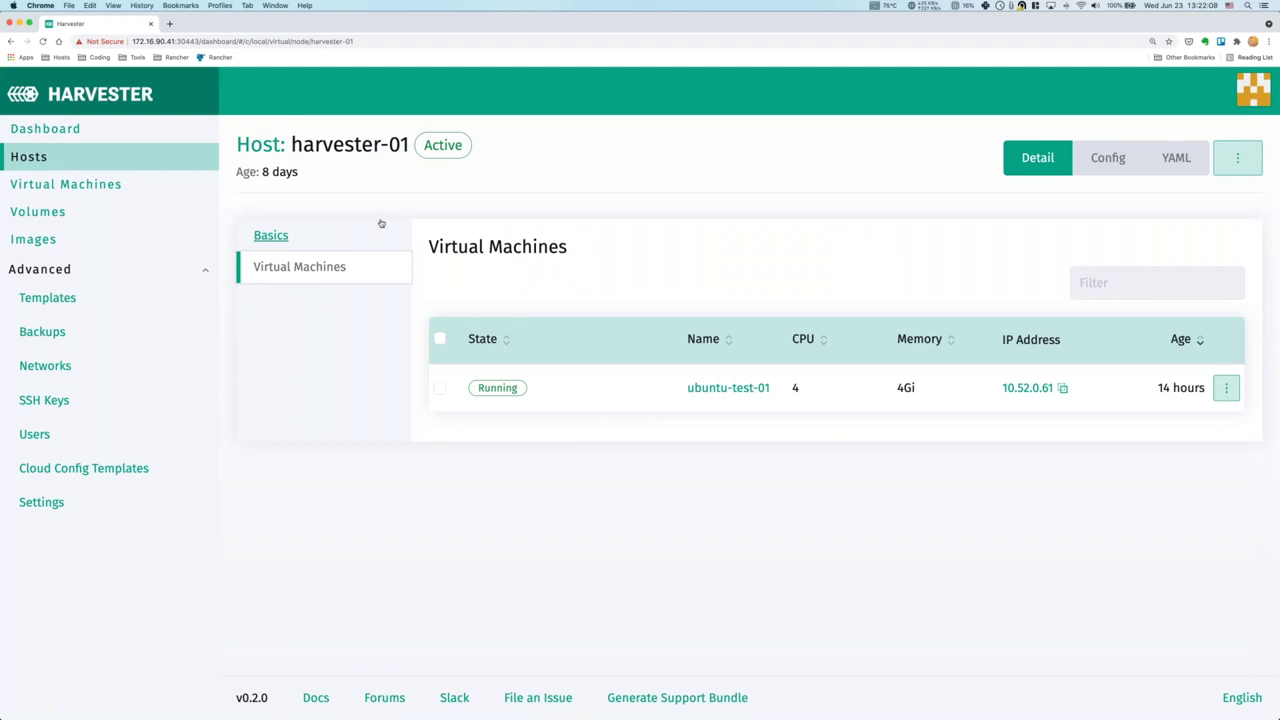
# Show the Virtual Machines page with all five running VMs across the three hosts.
pyautogui.click(129, 189)
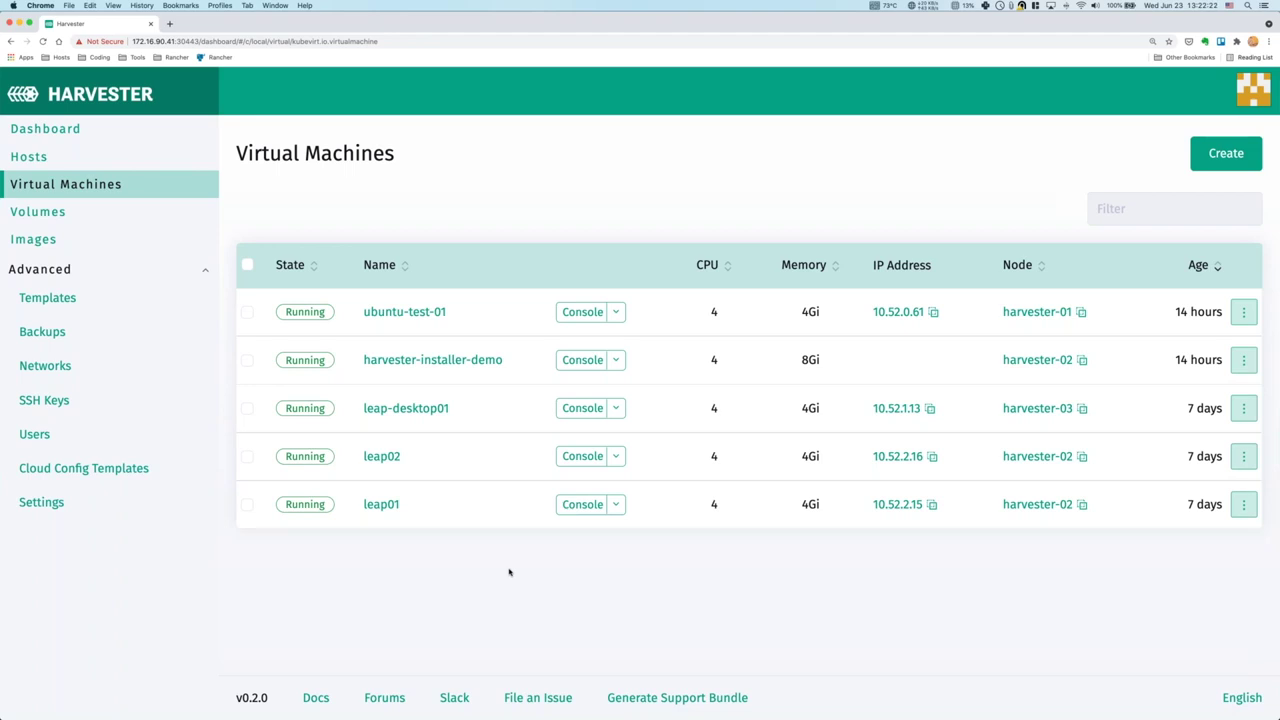
pyautogui.click(390, 414)
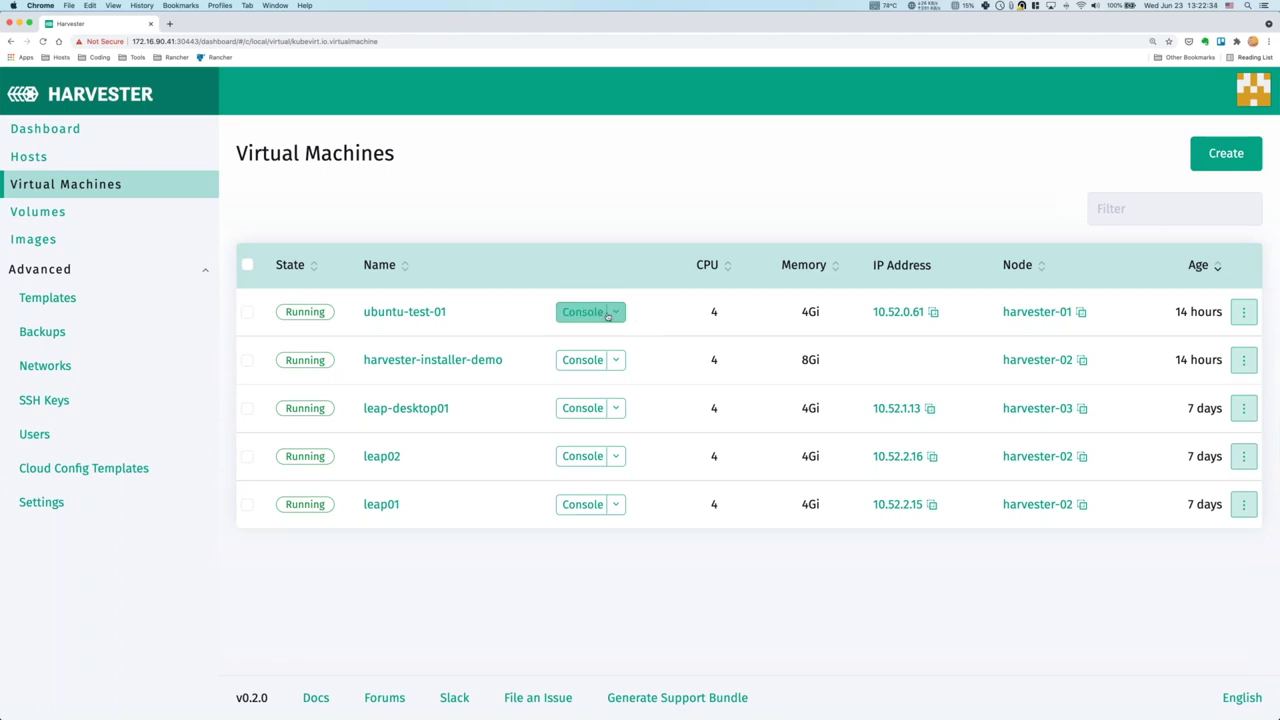
pyautogui.click(585, 312)
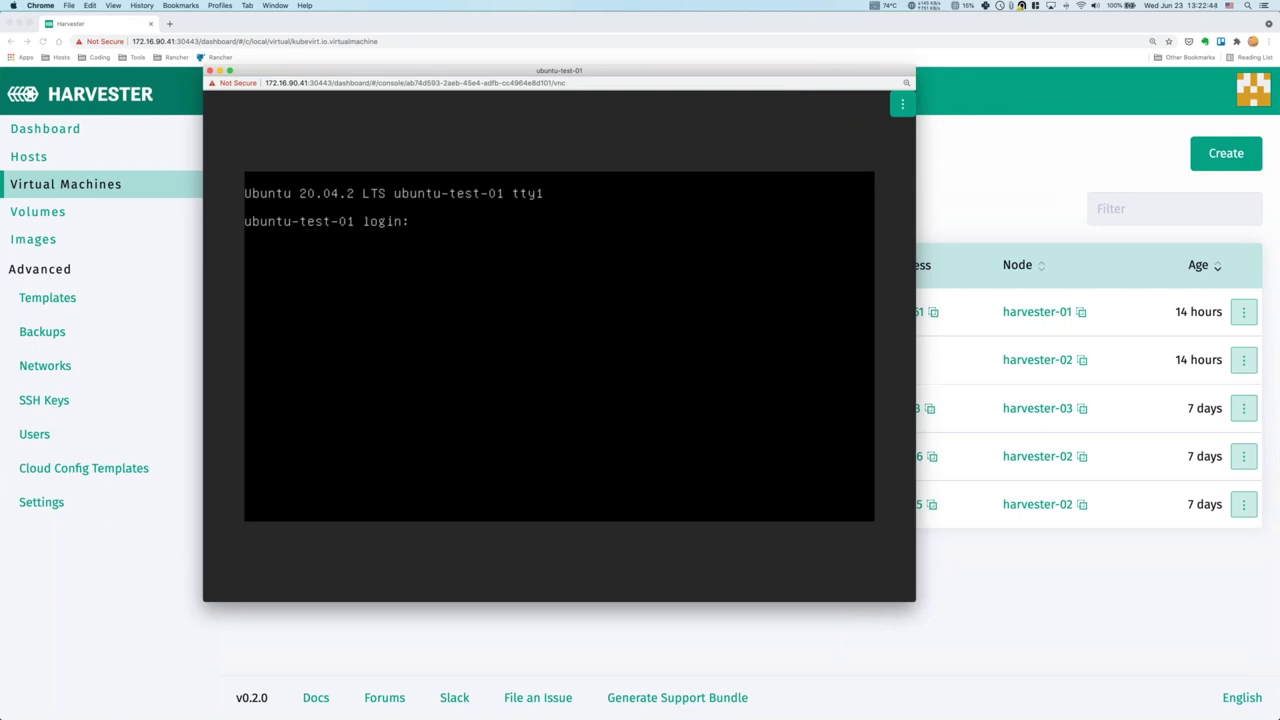
pyautogui.write('ubuntu')
pyautogui.press('Return')
pyautogui.press('Return')
pyautogui.write('ip addr')
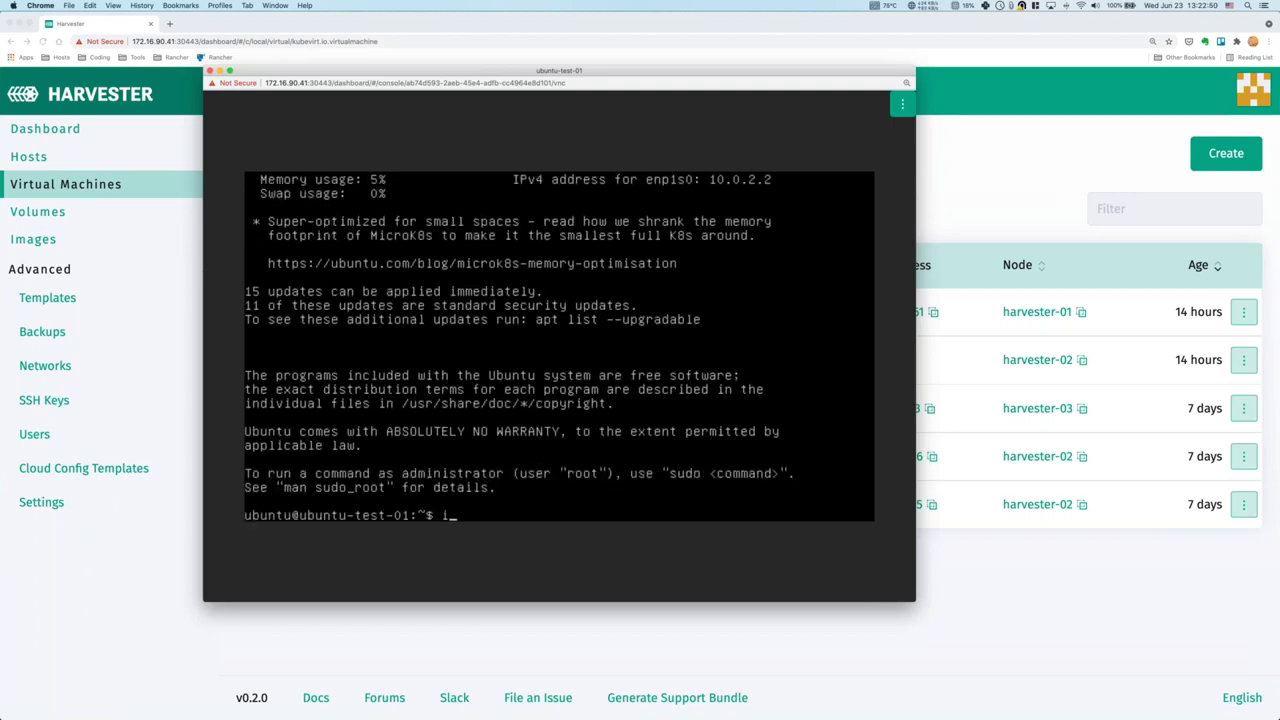
pyautogui.press('Return')
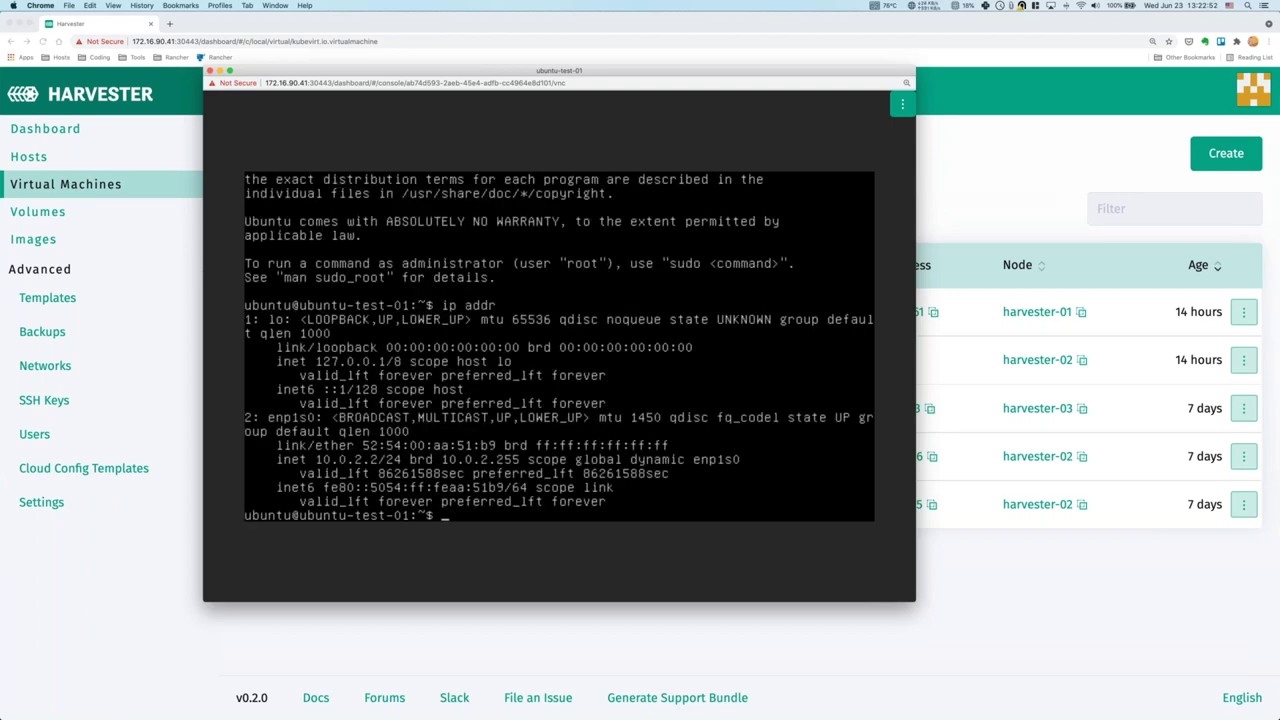
pyautogui.hotkey('ctrl', 'd')
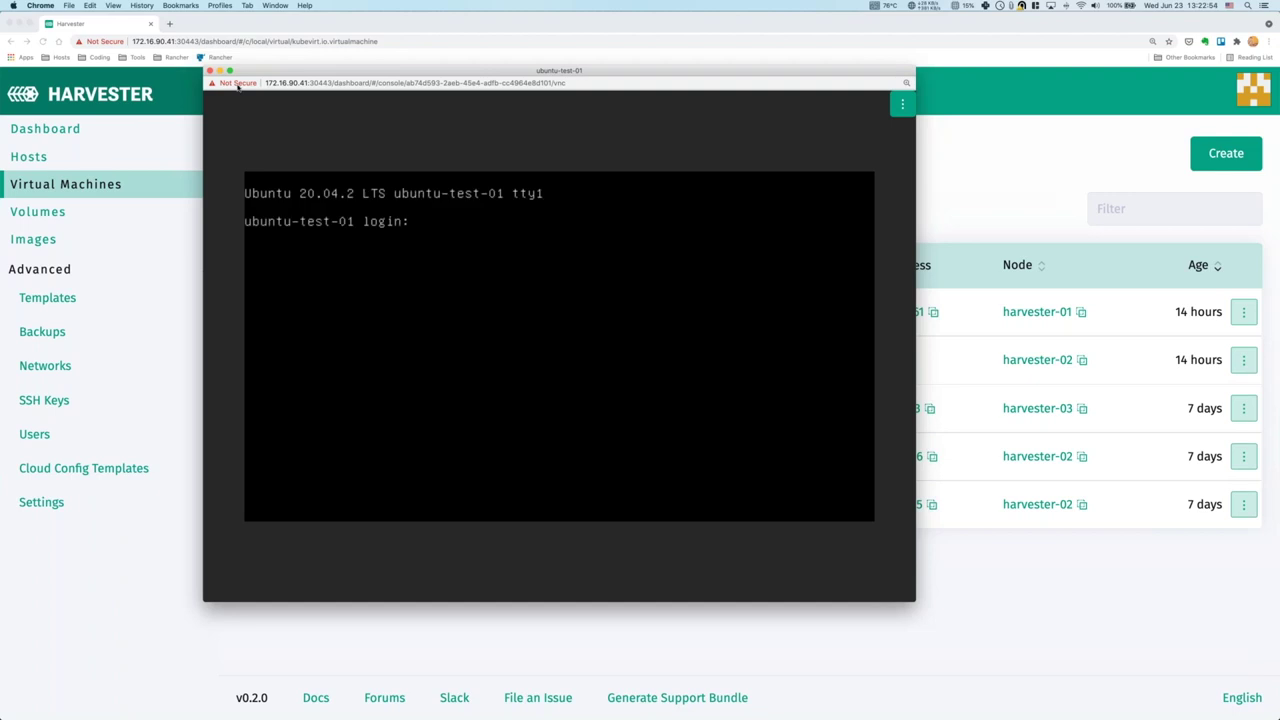
pyautogui.click(209, 70)
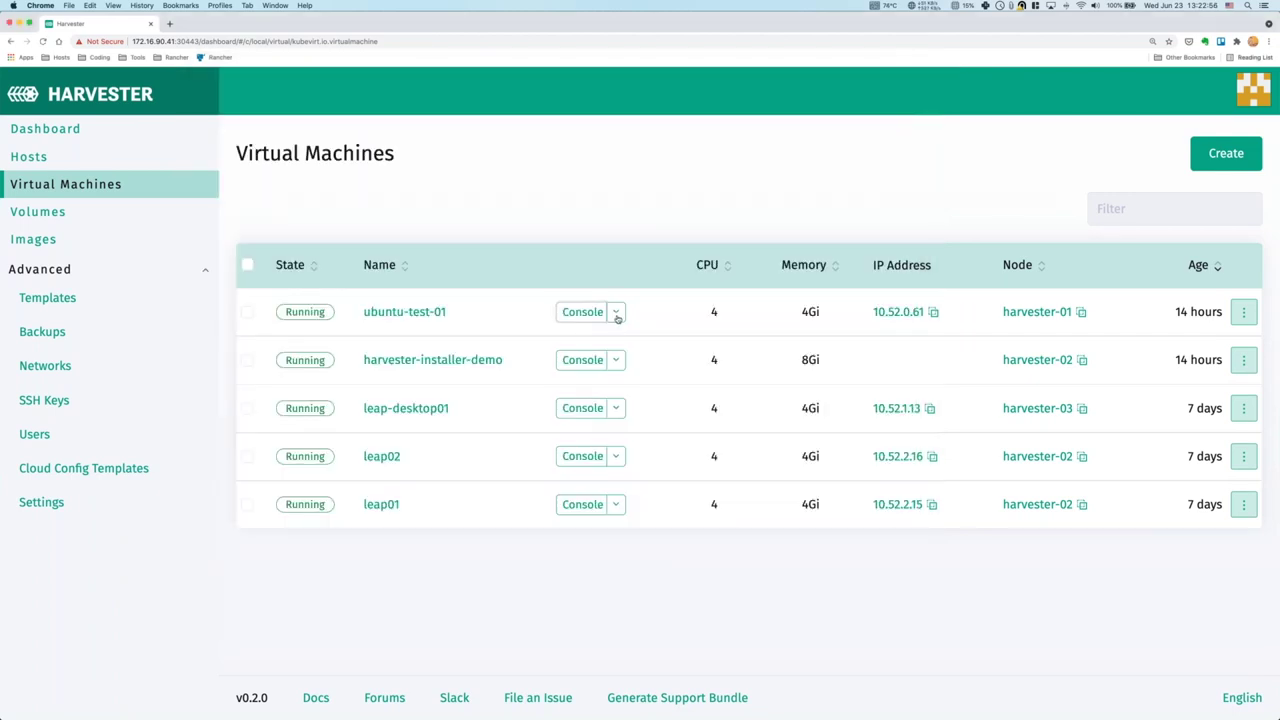
pyautogui.click(616, 312)
pyautogui.click(630, 386)
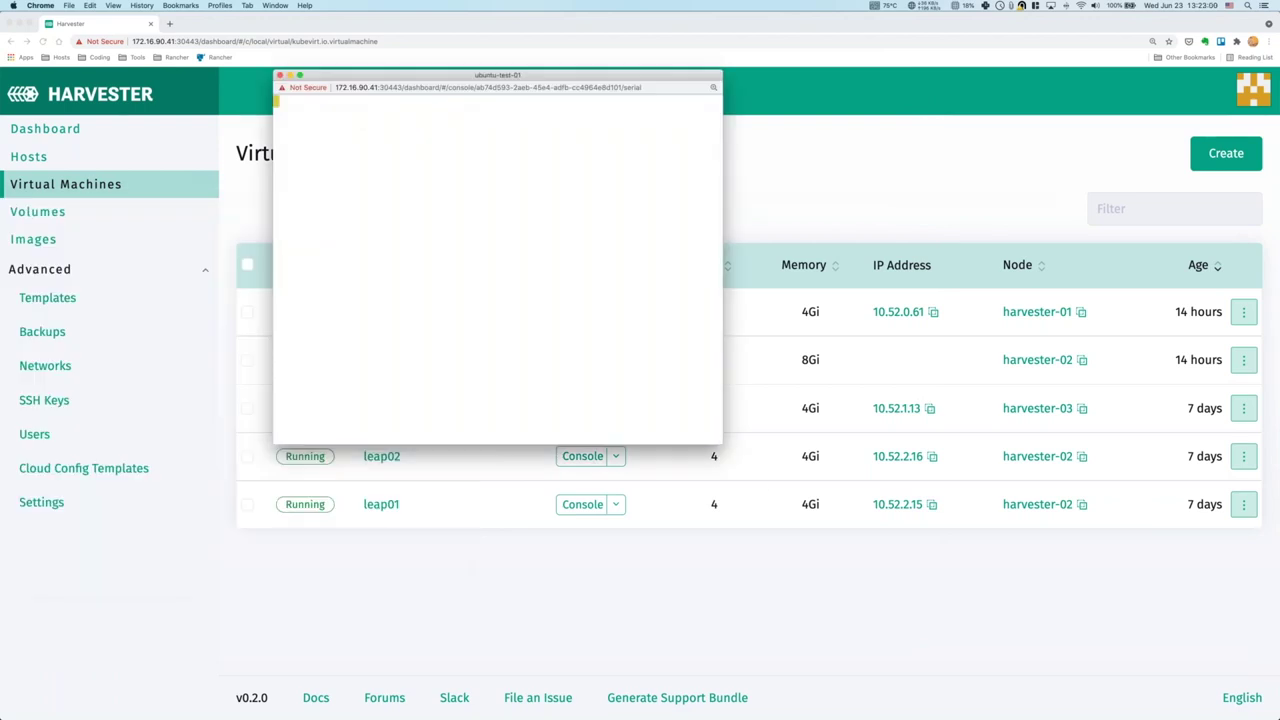
pyautogui.moveTo(743, 465); pyautogui.dragTo(808, 502)
pyautogui.press('Return')
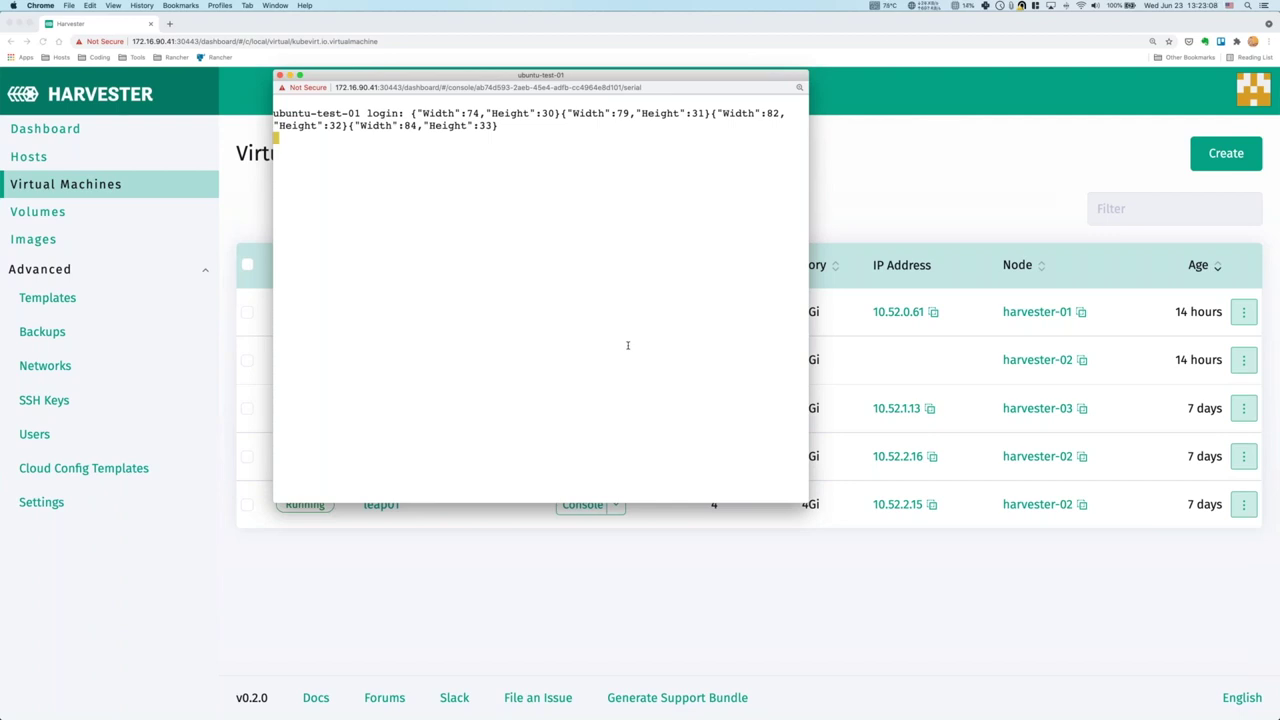
pyautogui.write('ubuntu')
pyautogui.press('Return')
pyautogui.write('ubuntu')
pyautogui.press('Return')
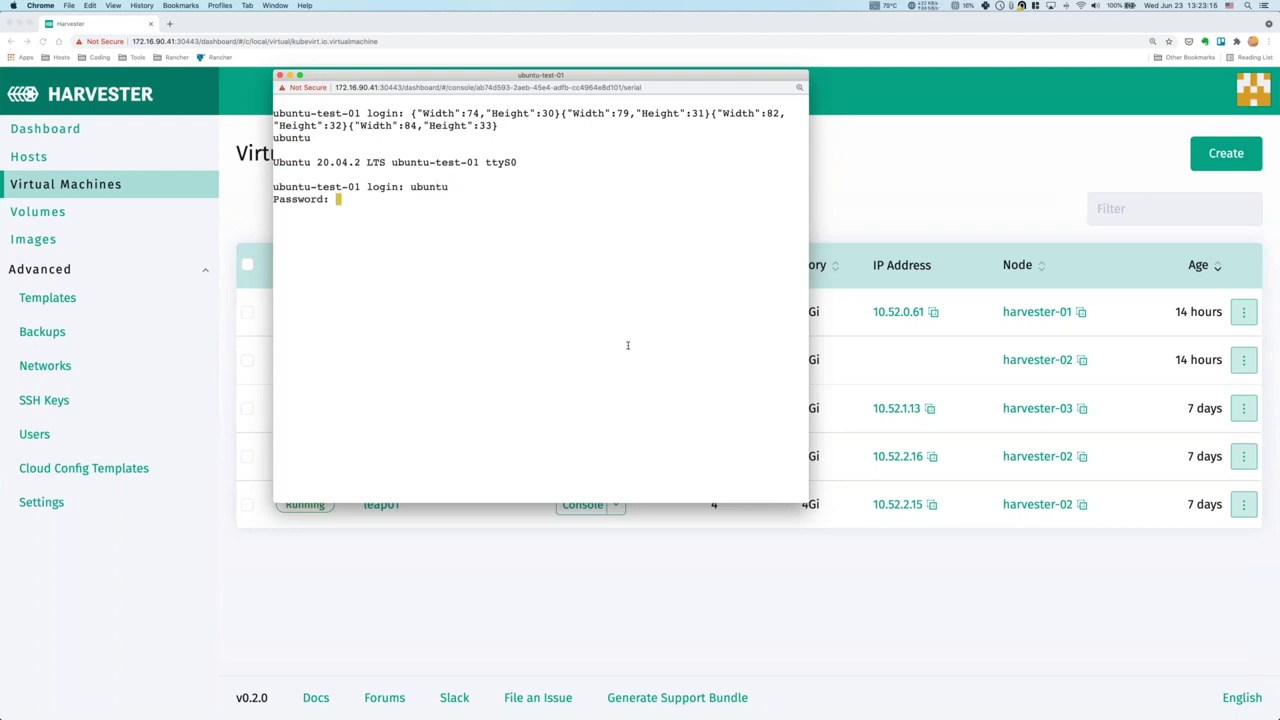
pyautogui.press('Return')
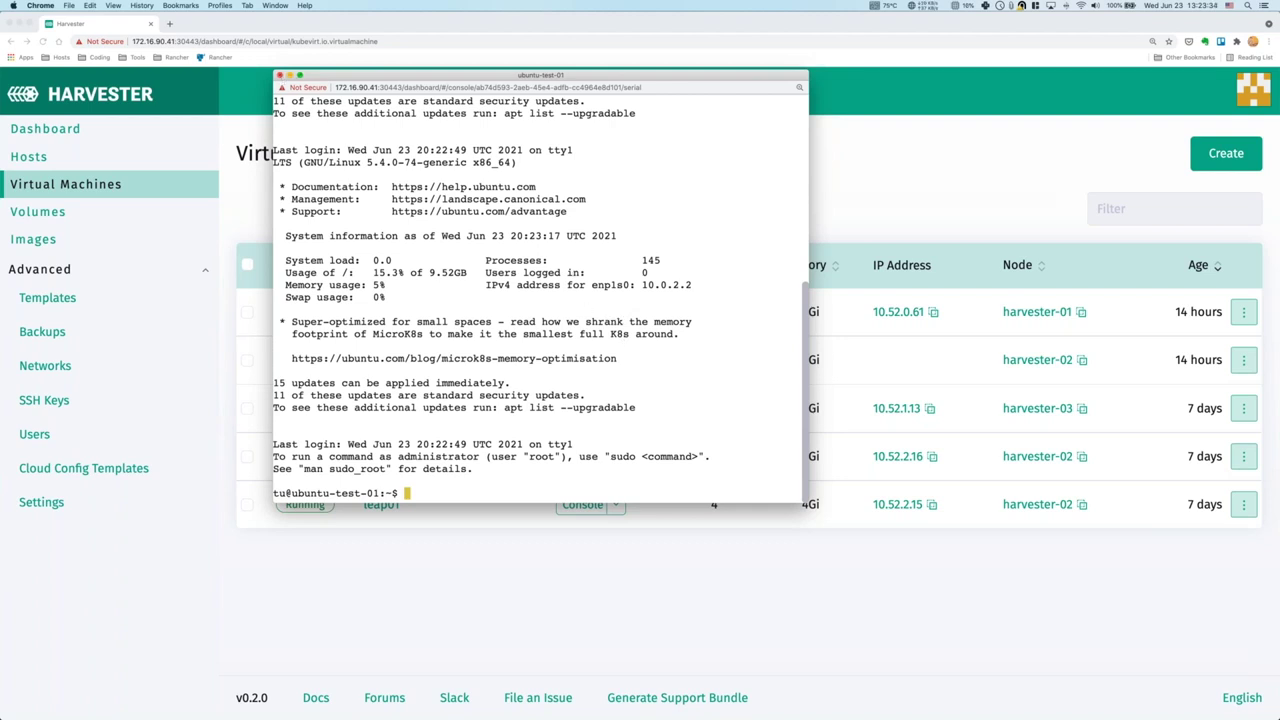
pyautogui.hotkey('ctrl', 'd')
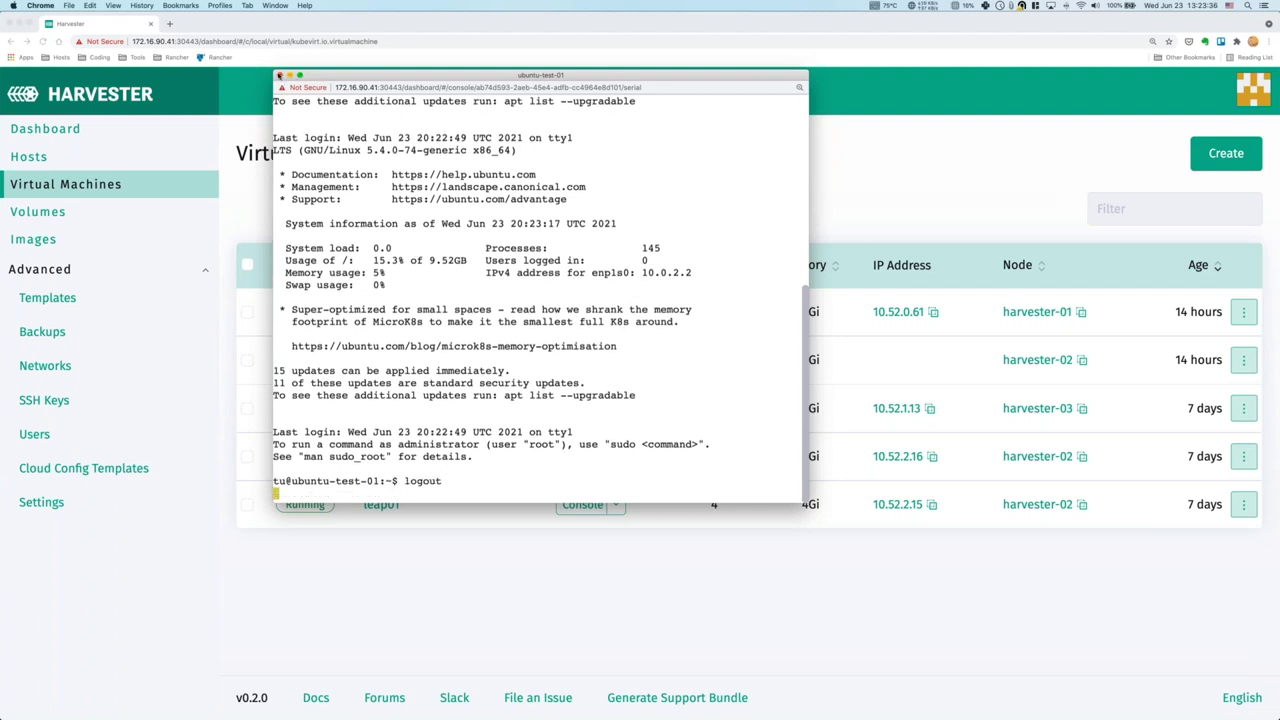
pyautogui.click(279, 75)
# Open ubuntu-test-01's details, check its flavor and kernel, then show its 10Gi disk-0 volume.
pyautogui.click(408, 318)
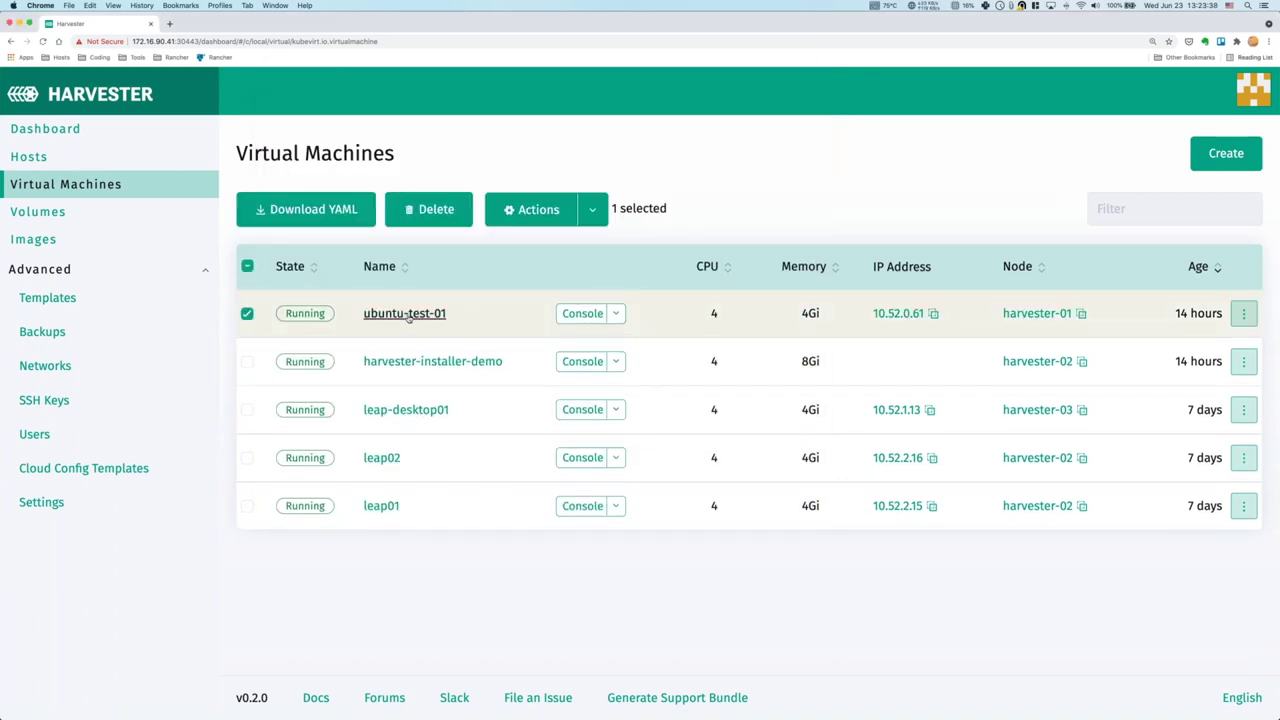
pyautogui.click(405, 316)
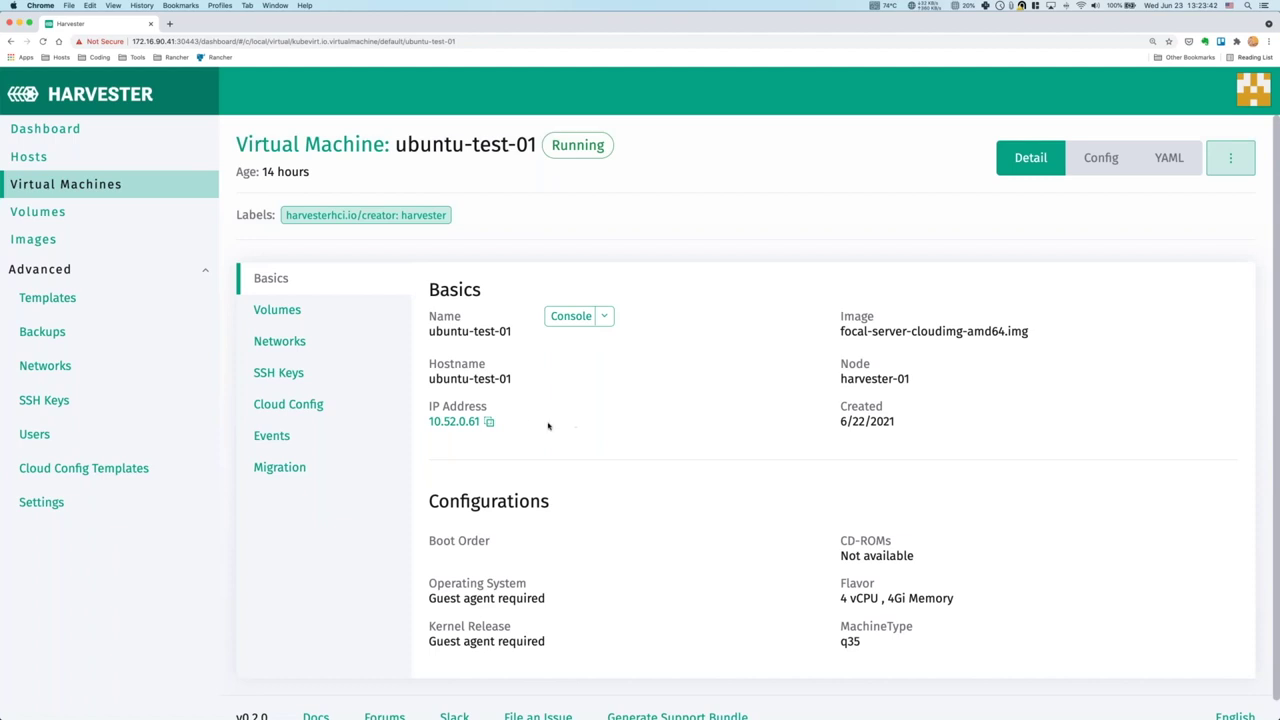
pyautogui.scroll(-1, 474, 419)
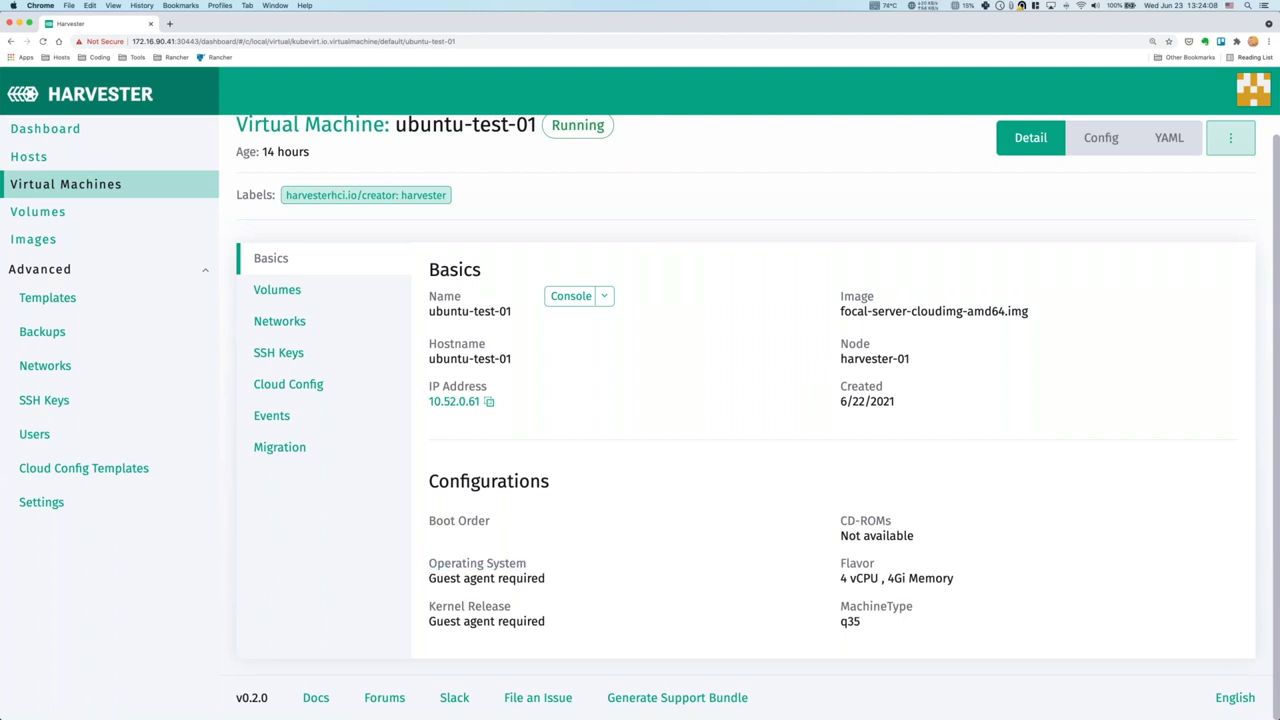
pyautogui.moveTo(512, 606); pyautogui.dragTo(430, 606)
pyautogui.click(430, 606)
pyautogui.moveTo(496, 578); pyautogui.dragTo(564, 583)
pyautogui.click(564, 583)
pyautogui.click(269, 296)
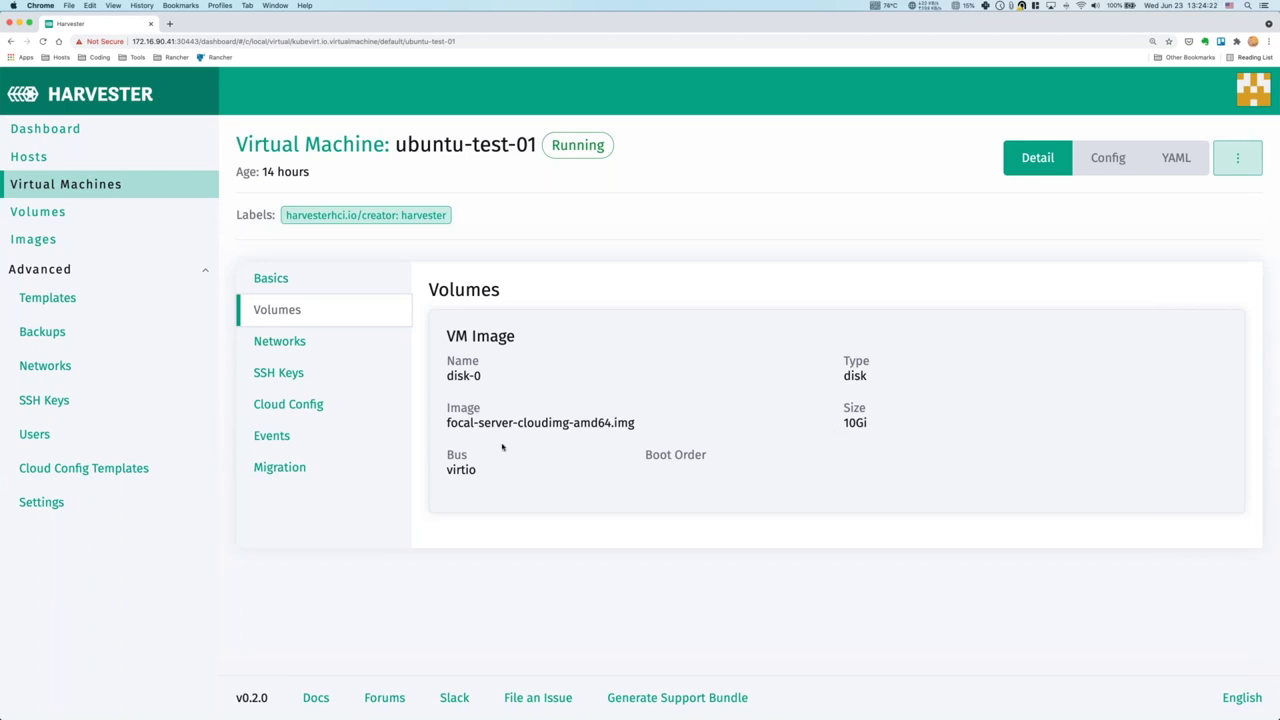
# Step through ubuntu-test-01's Networks, SSH Keys, Cloud Config, Events and Migration tabs.
pyautogui.click(284, 342)
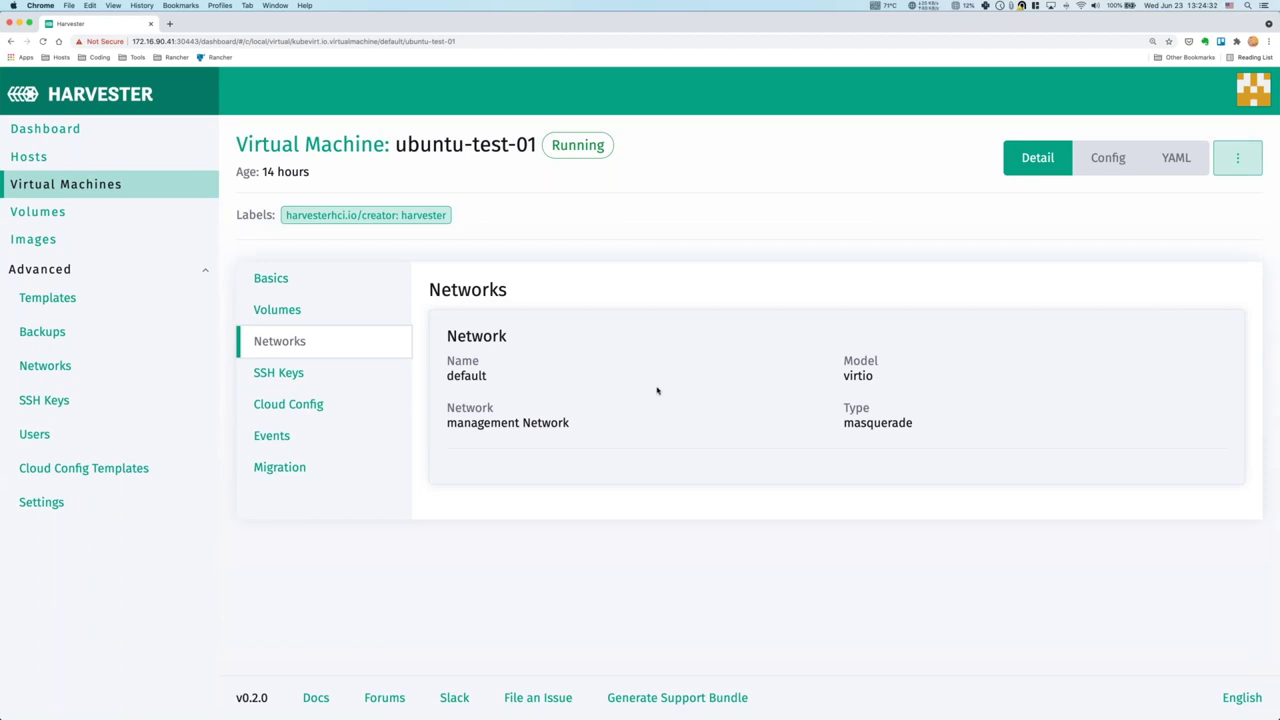
pyautogui.click(296, 375)
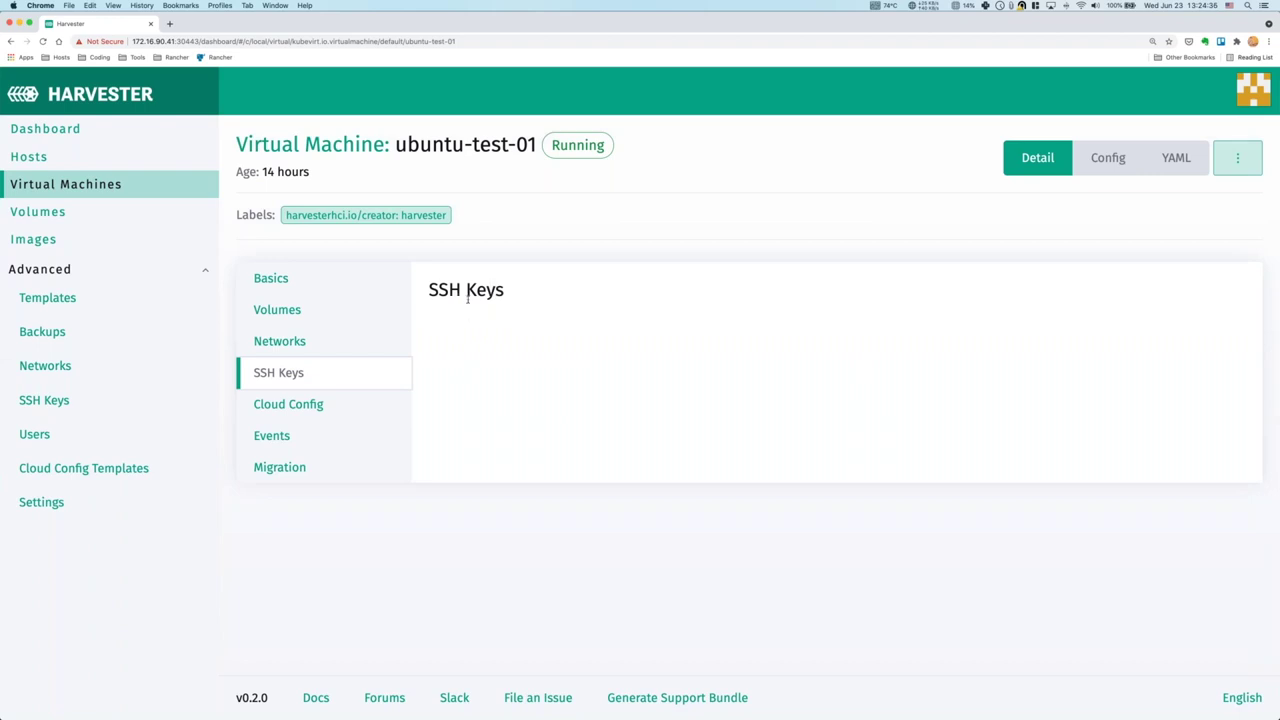
pyautogui.click(340, 408)
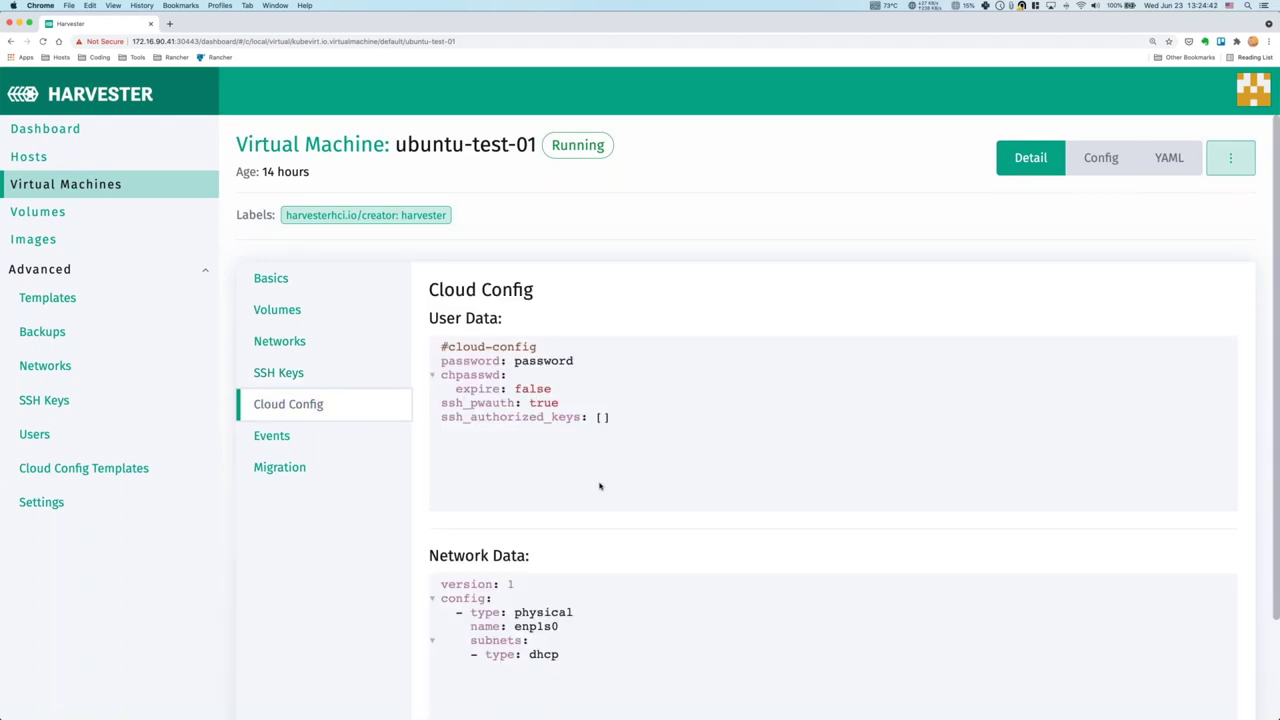
pyautogui.scroll(-3, 605, 486)
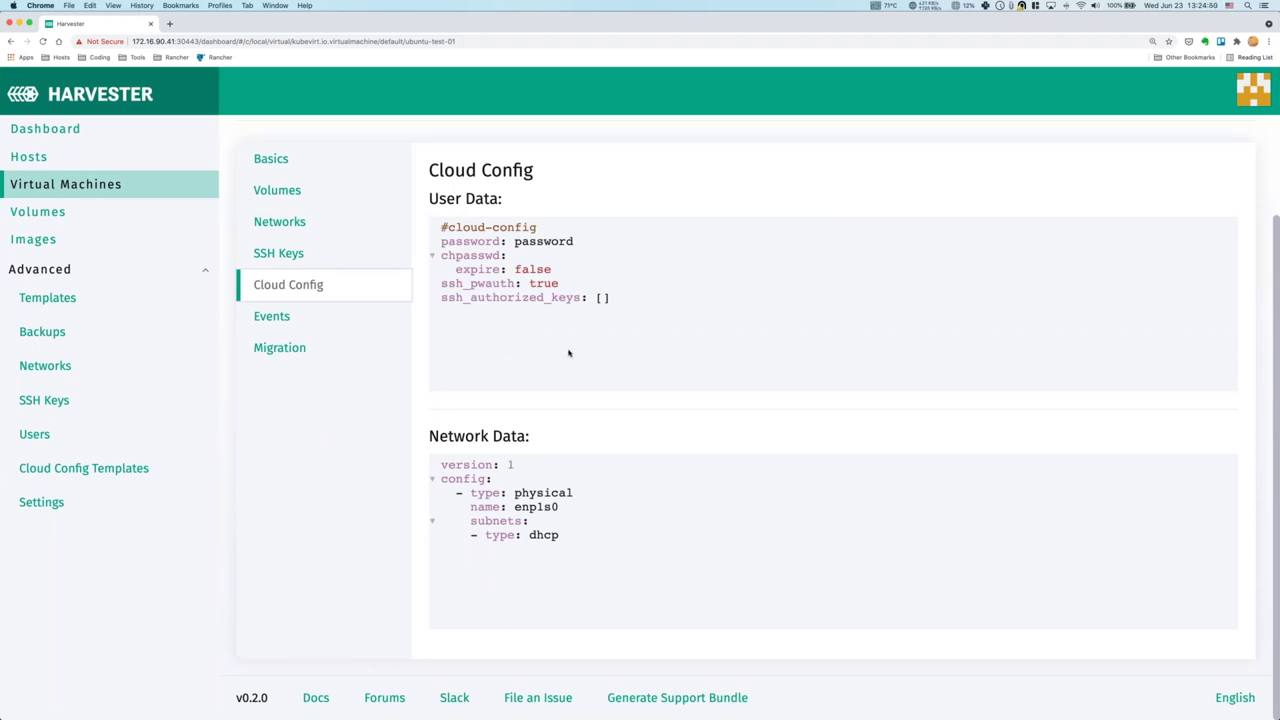
pyautogui.click(271, 316)
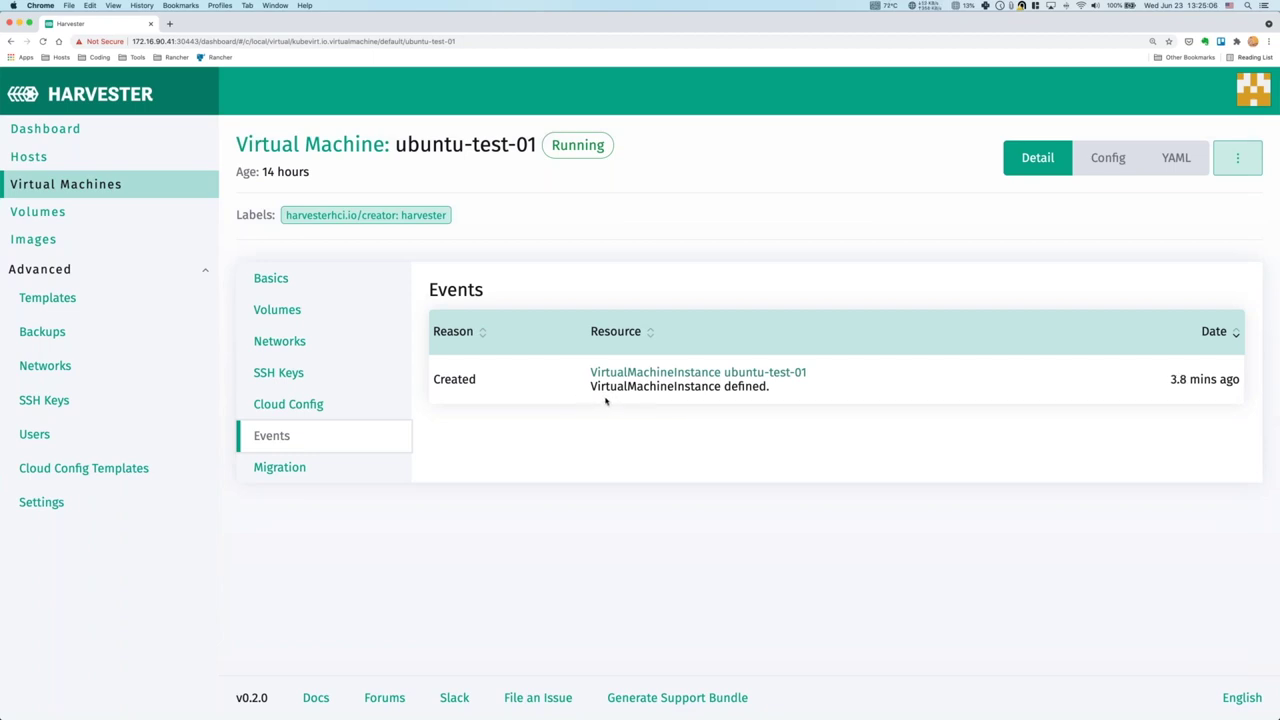
pyautogui.click(327, 471)
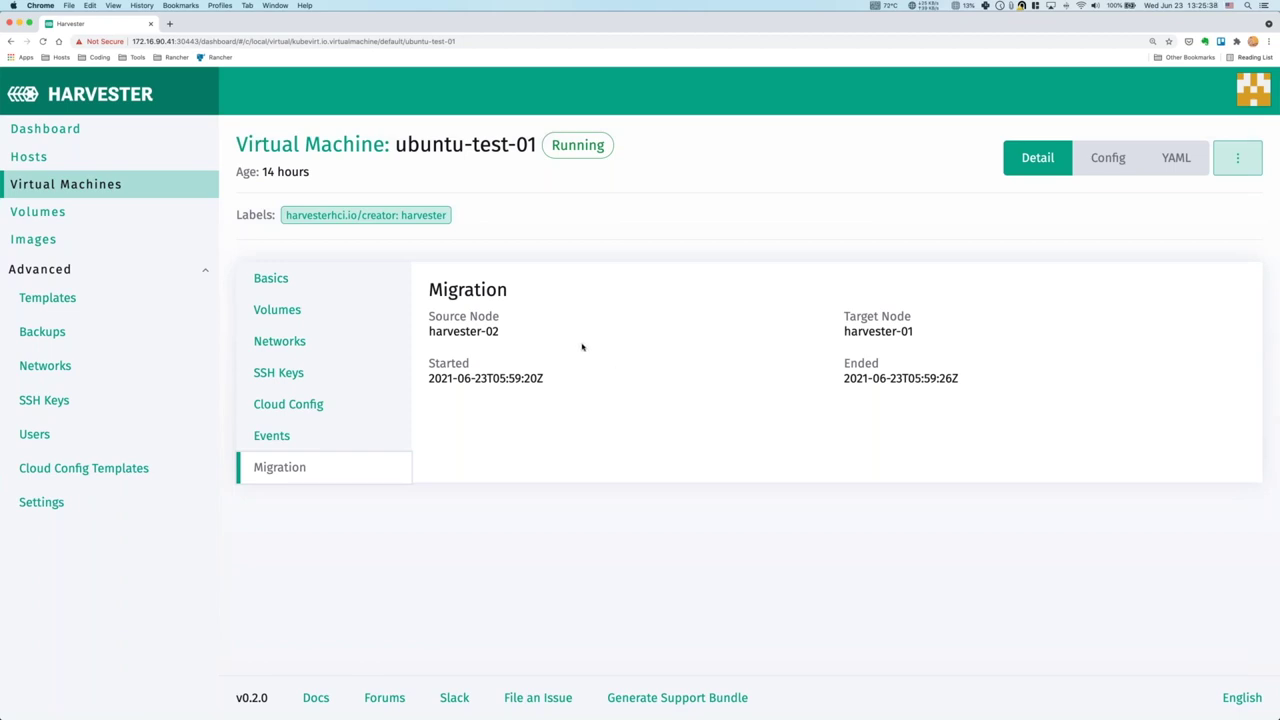
# Start a new virtual machine named leap03.
pyautogui.click(103, 190)
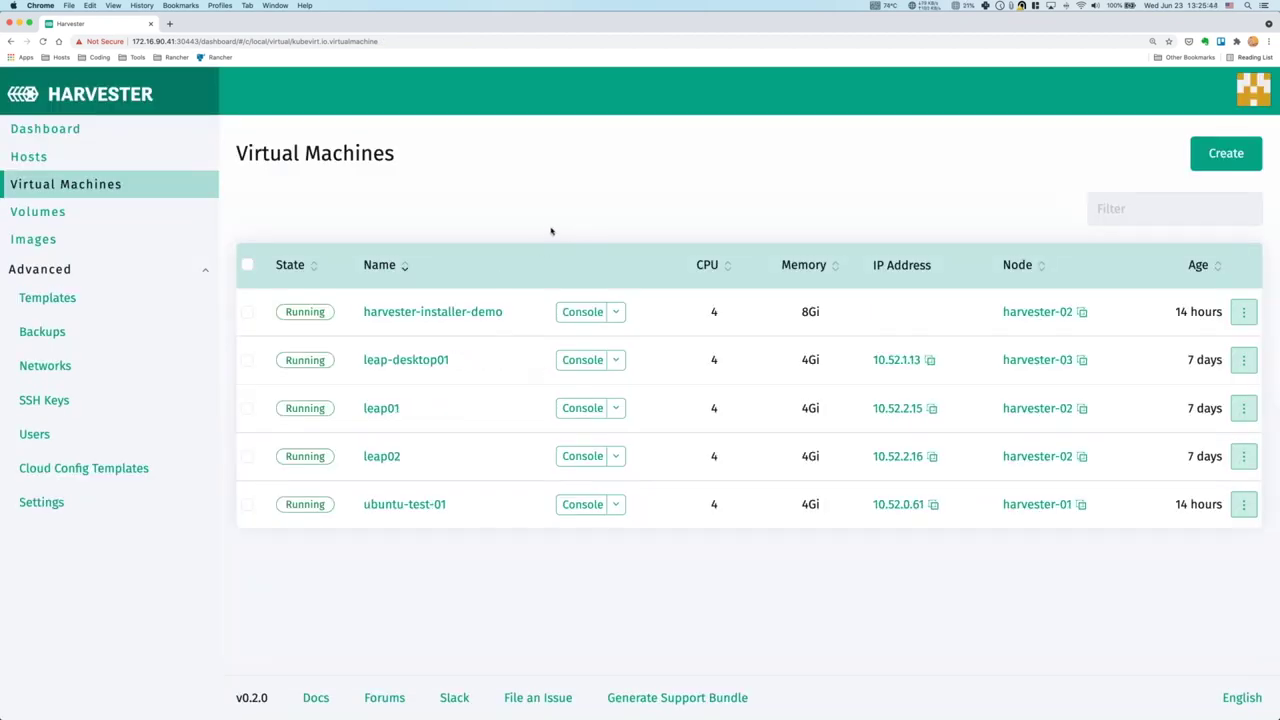
pyautogui.click(1215, 158)
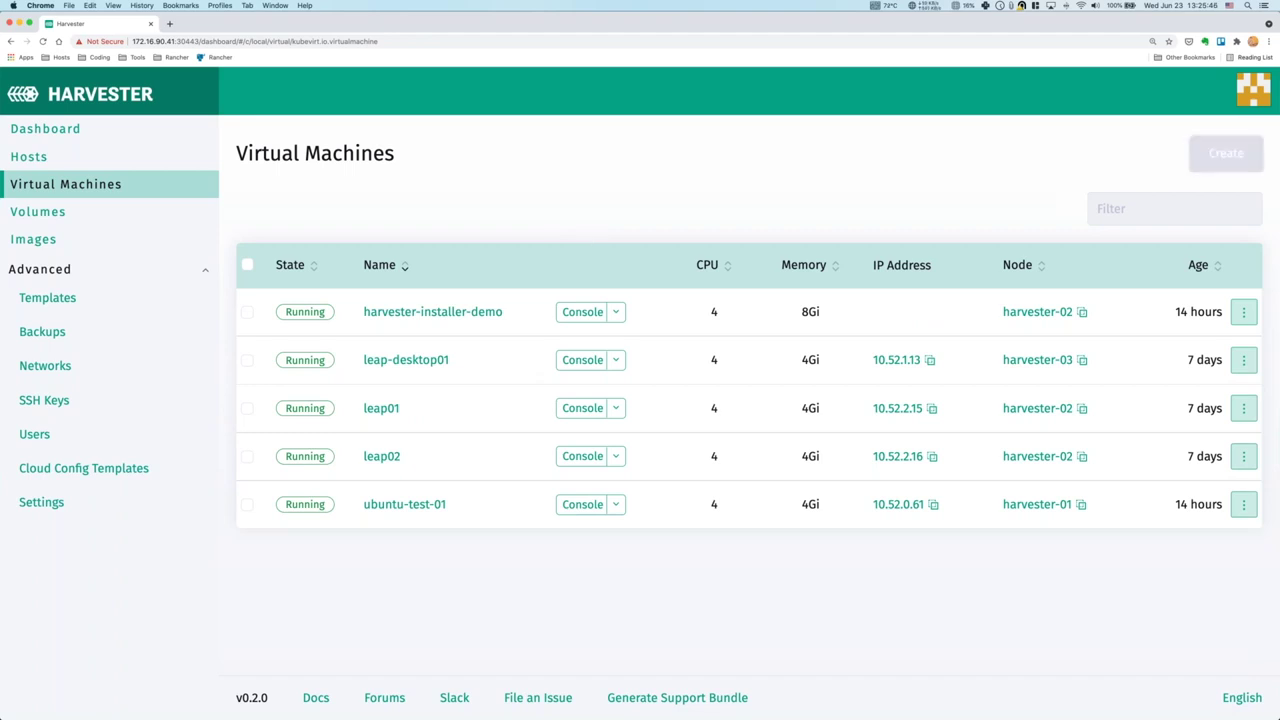
pyautogui.click(375, 267)
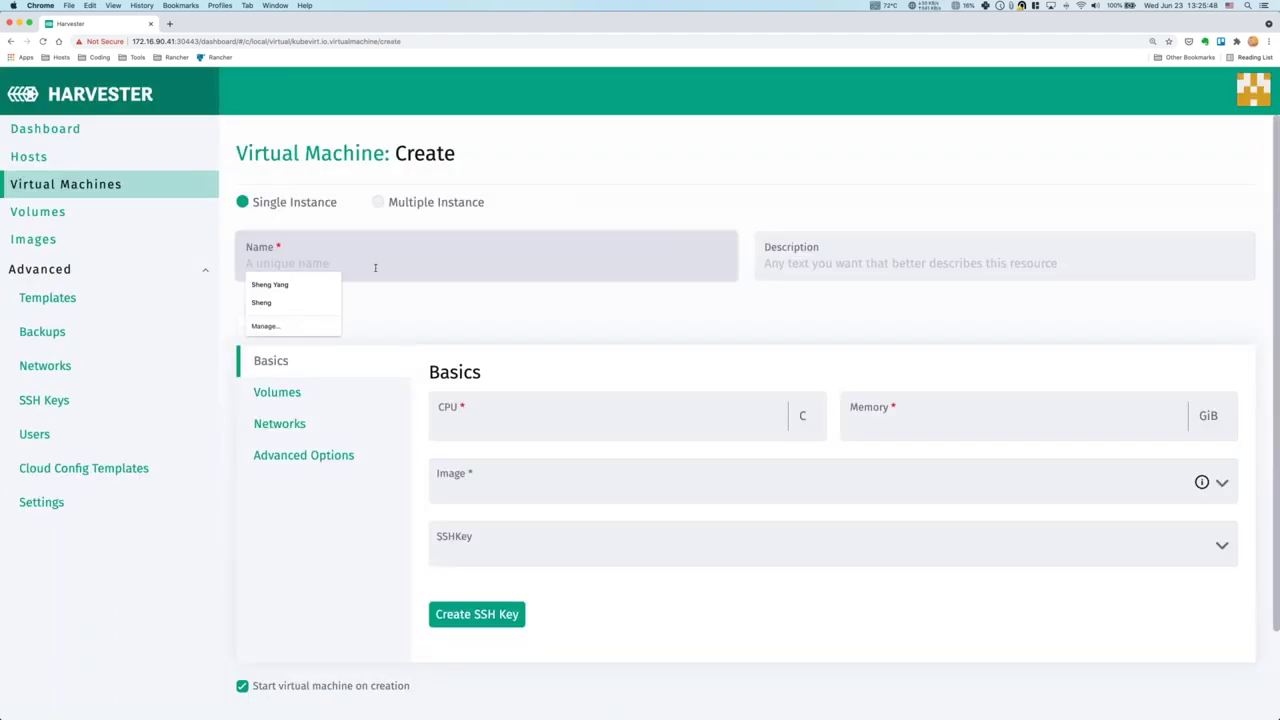
pyautogui.press('Escape')
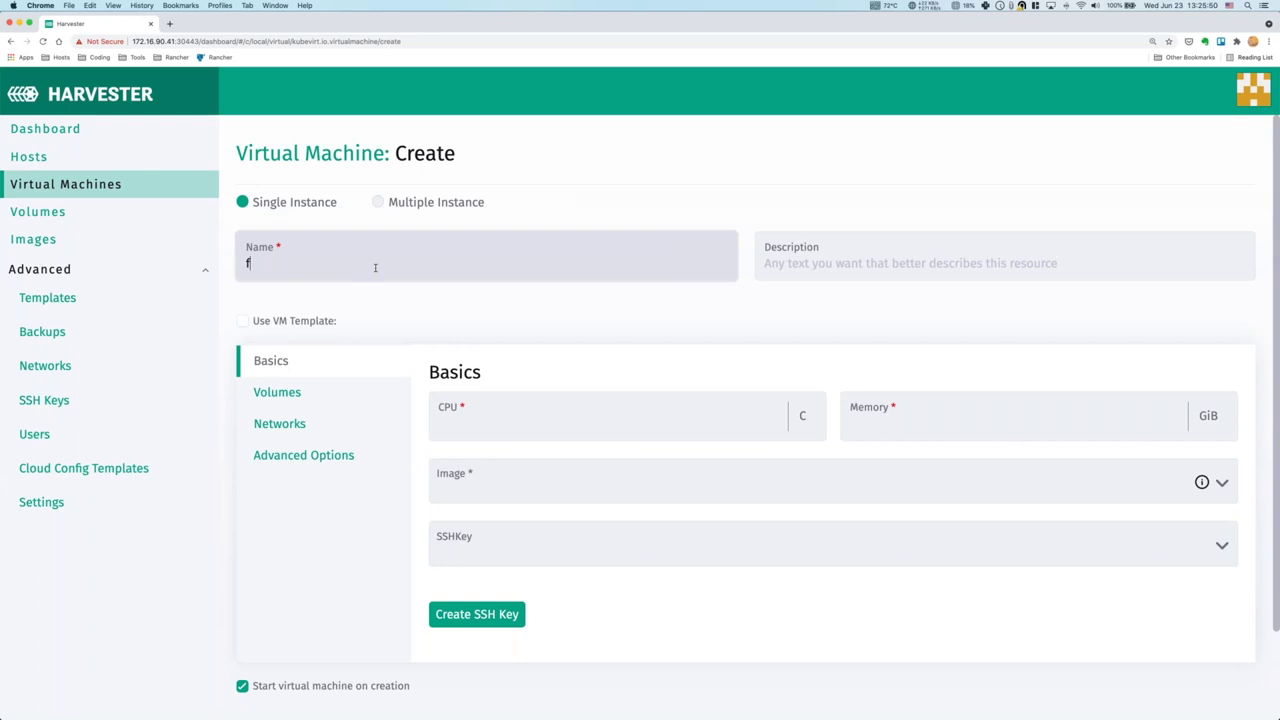
pyautogui.write('leap03')
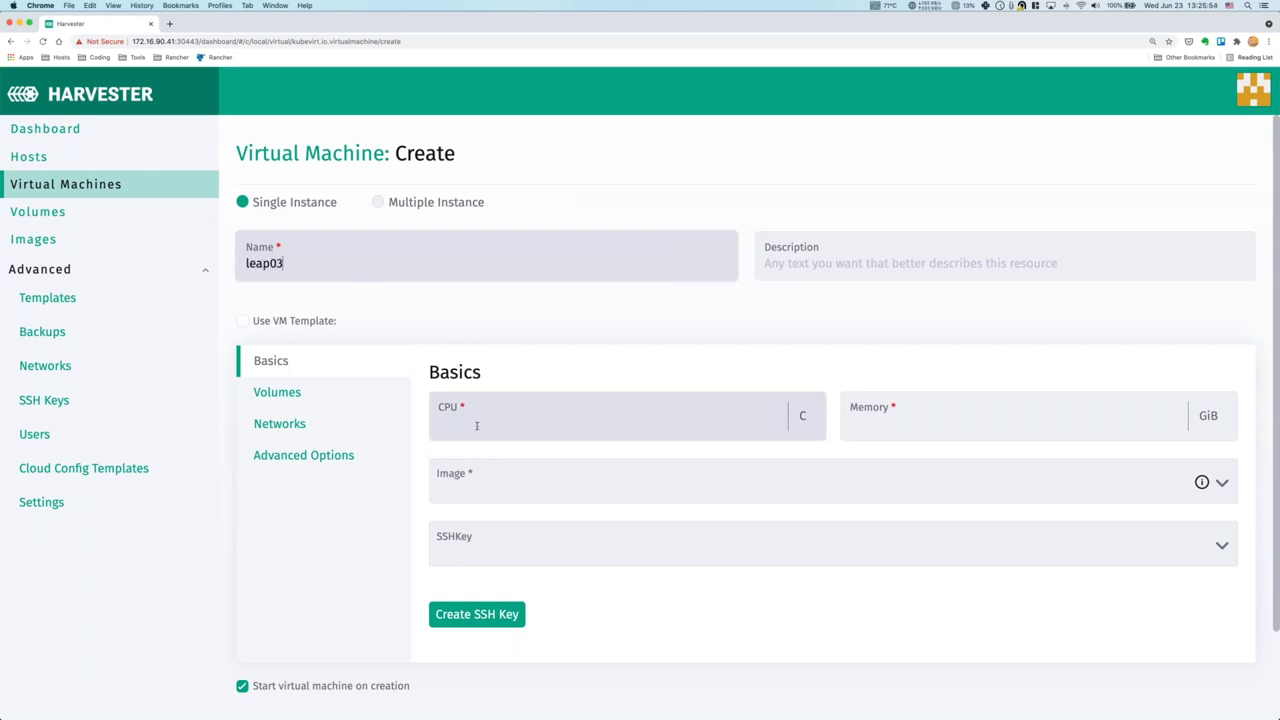
# Give leap03 4 CPUs, 4 GiB memory and the opensuse-leap-15.2.x86_64-nocloud.qcow2 image.
pyautogui.click(482, 424)
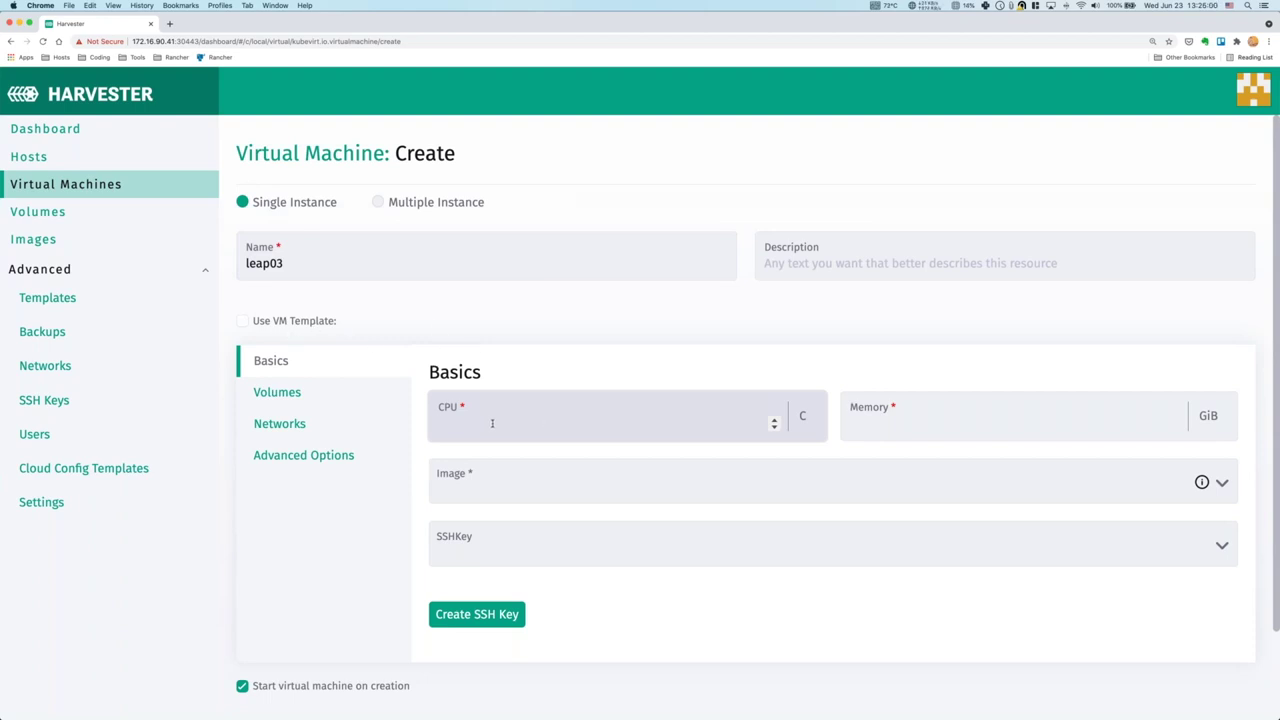
pyautogui.write('4')
pyautogui.click(873, 421)
pyautogui.write('4')
pyautogui.click(516, 485)
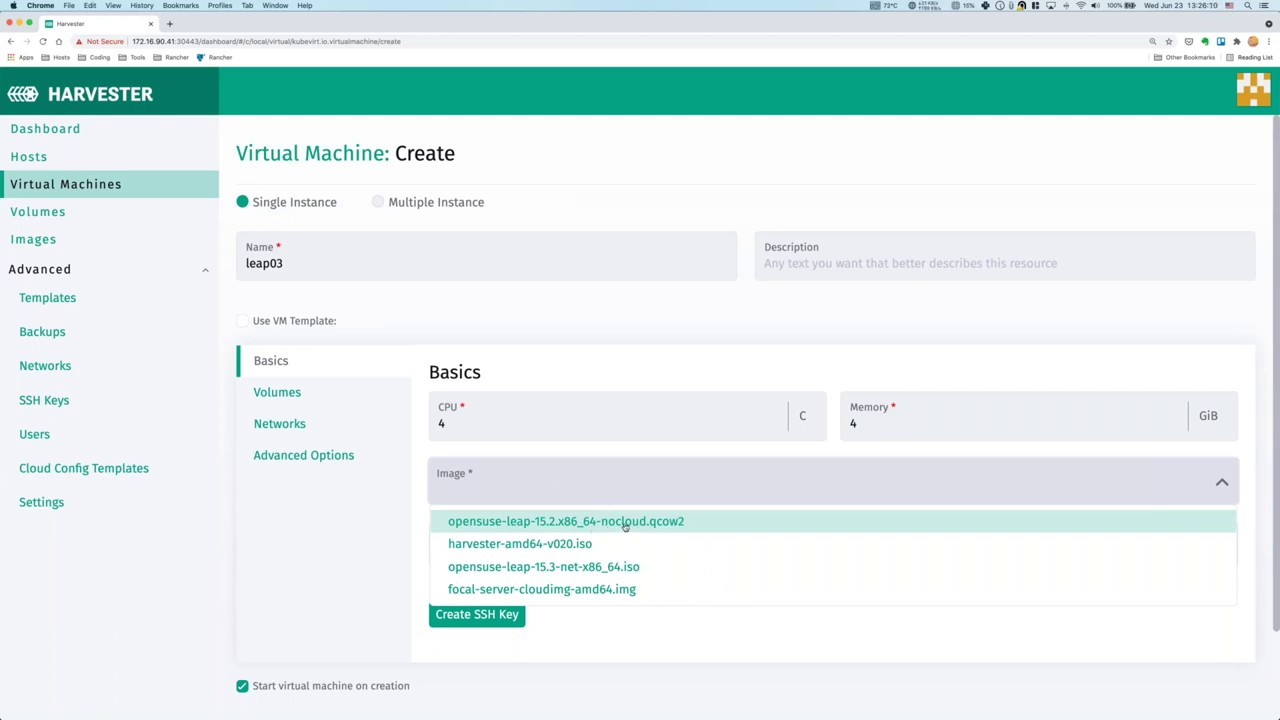
pyautogui.click(624, 524)
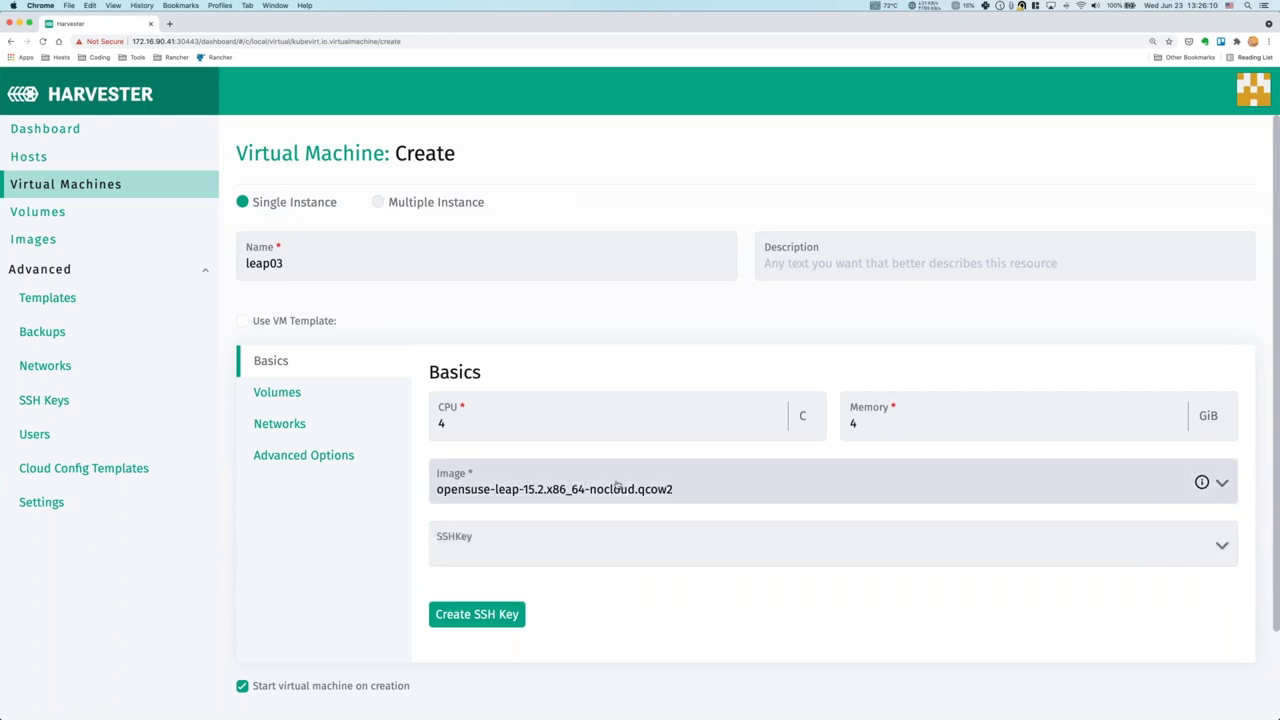
# Review leap03's volumes, then add network nic-1 on vlan91 as a bridge.
pyautogui.click(291, 402)
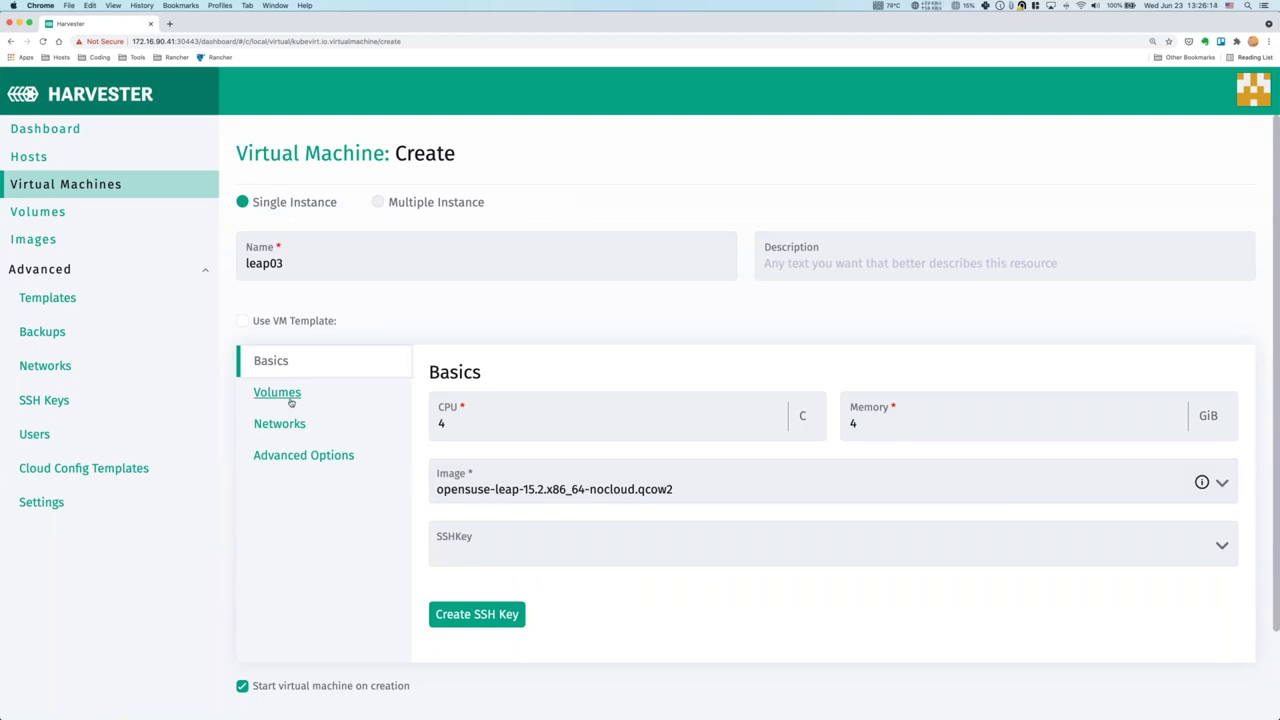
pyautogui.scroll(-1, 646, 620)
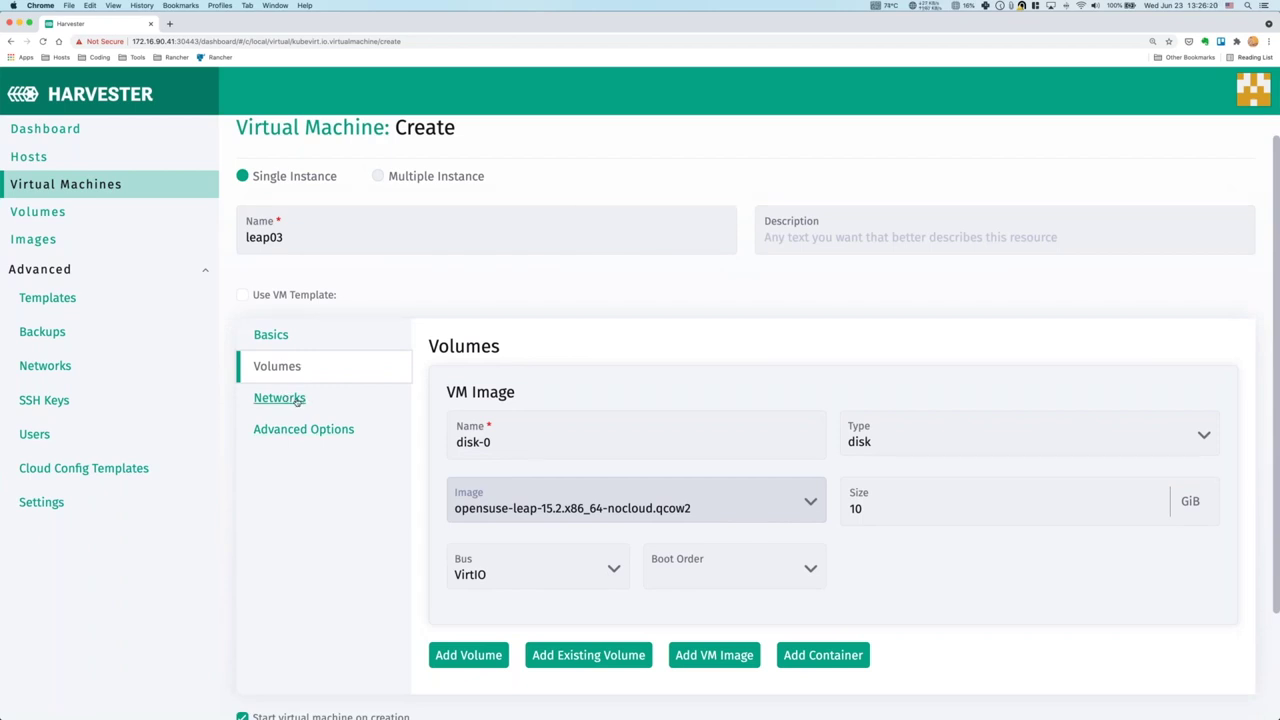
pyautogui.click(293, 400)
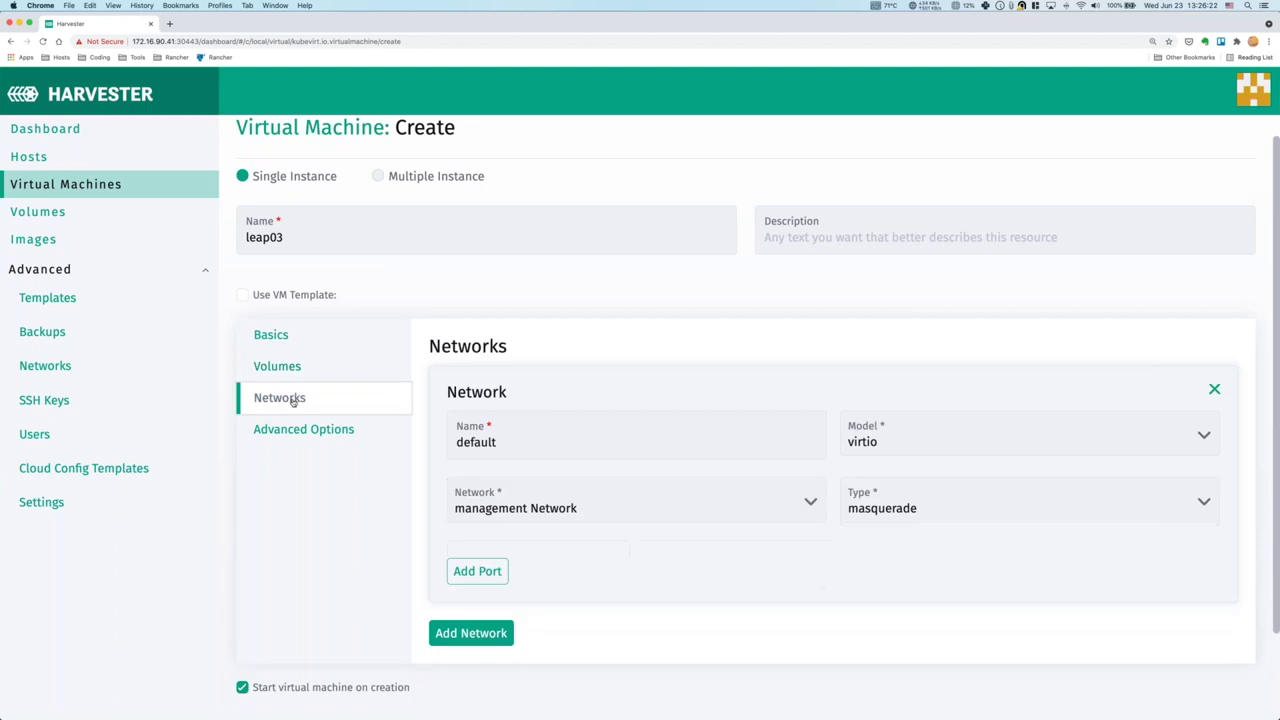
pyautogui.scroll(-3, 613, 601)
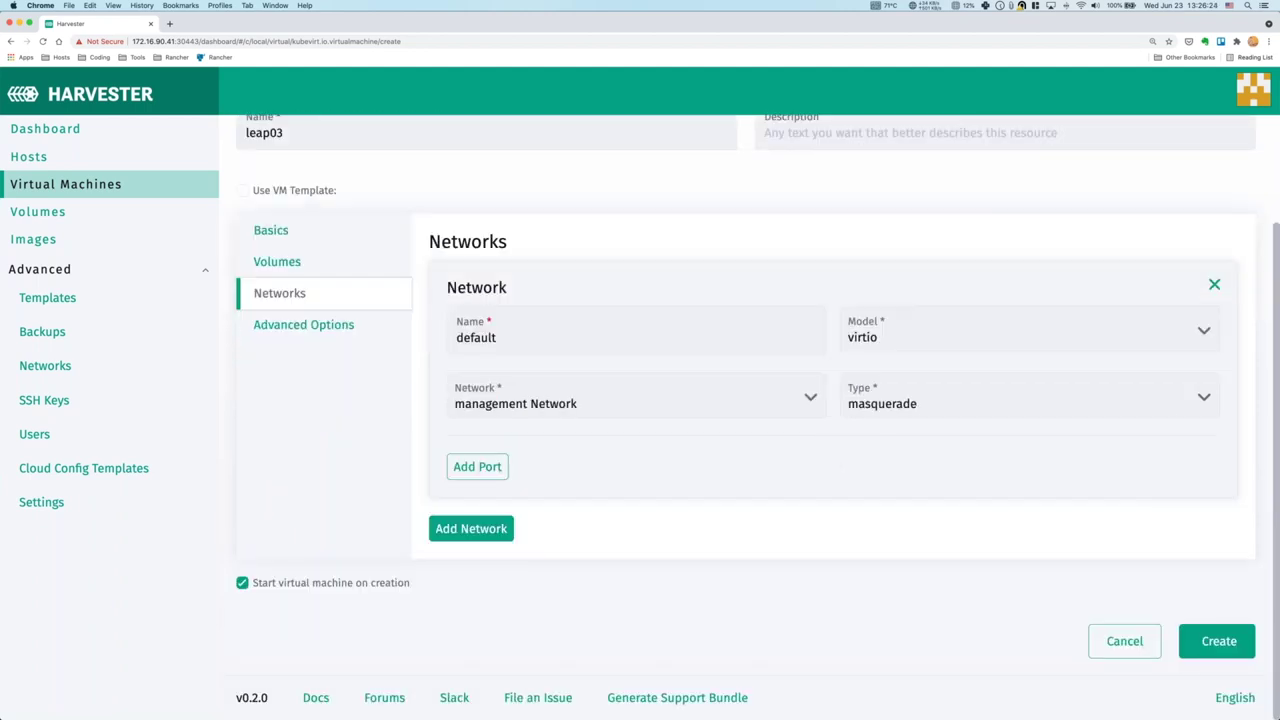
pyautogui.click(471, 529)
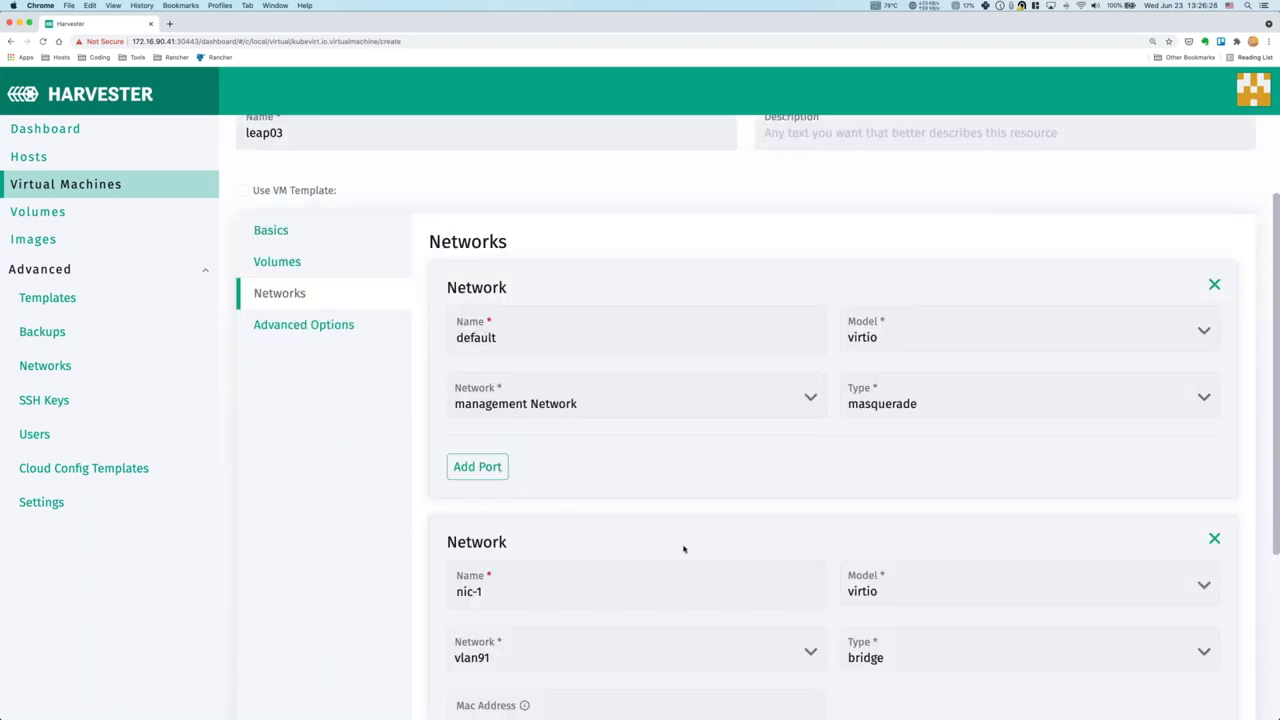
pyautogui.scroll(-4, 683, 549)
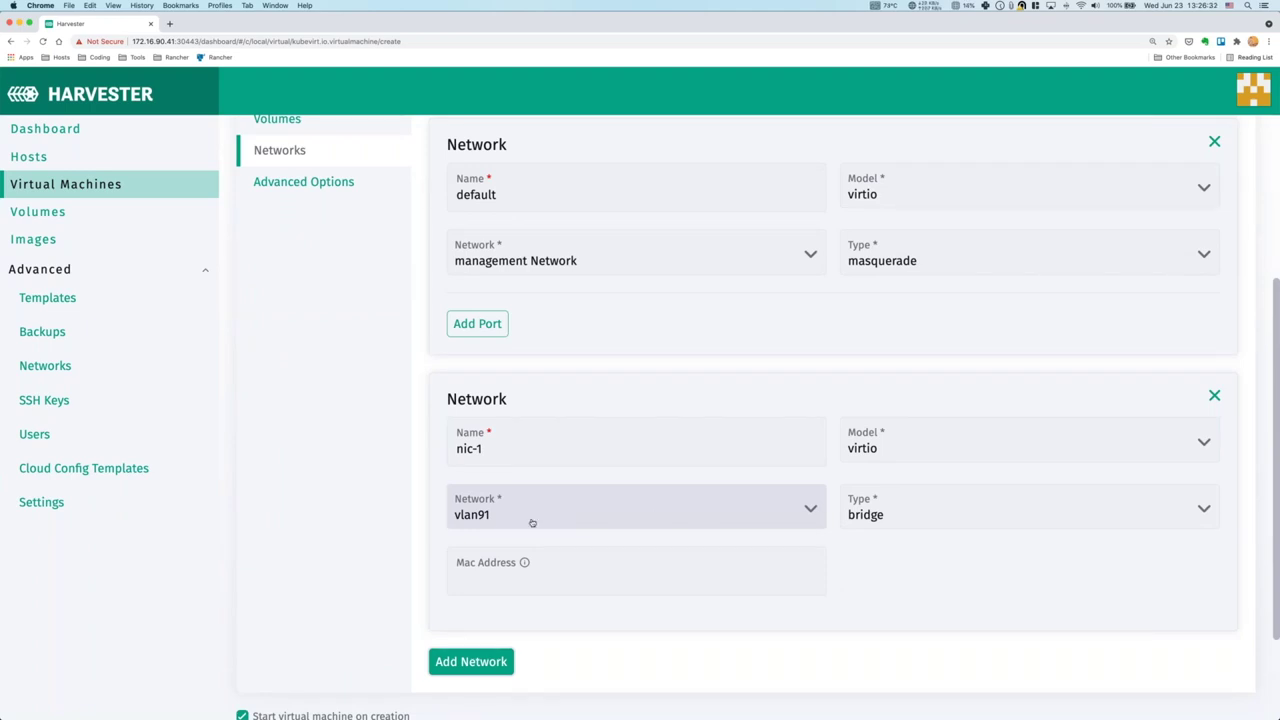
pyautogui.scroll(2, 640, 568)
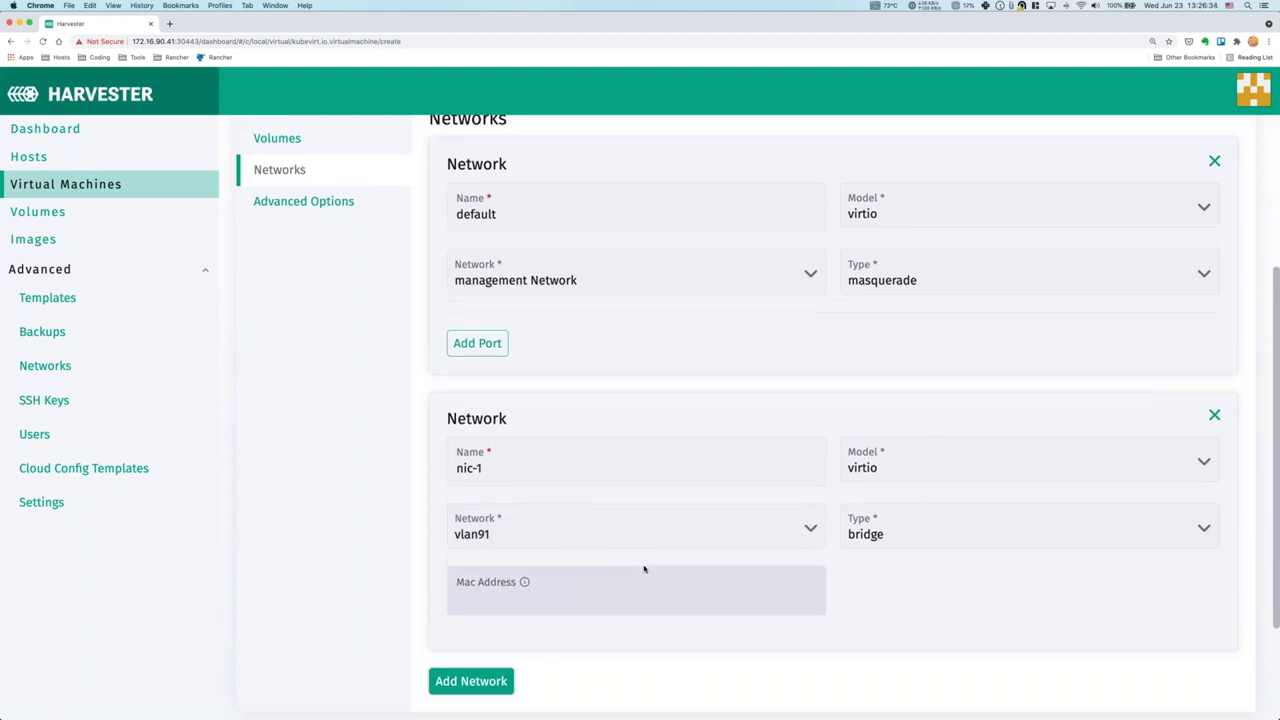
pyautogui.scroll(5, 335, 372)
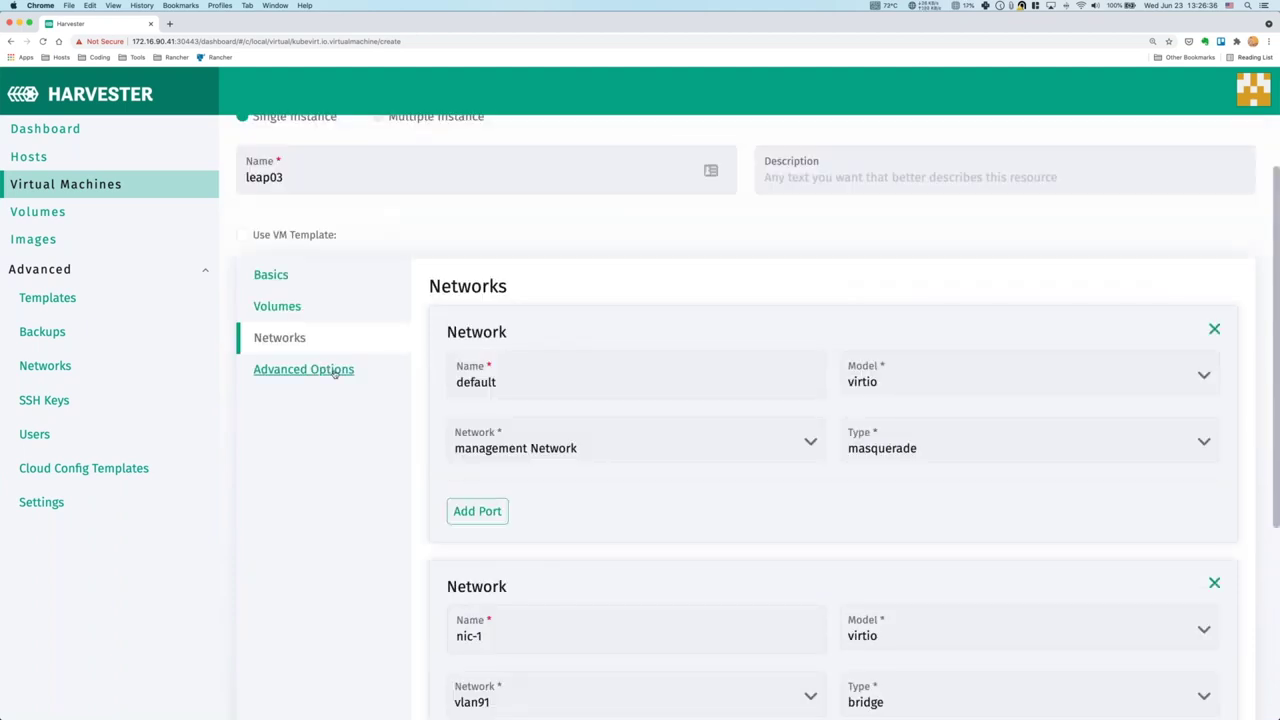
# Apply the default-password cloud-config and suse-two-nics network data templates.
pyautogui.click(335, 370)
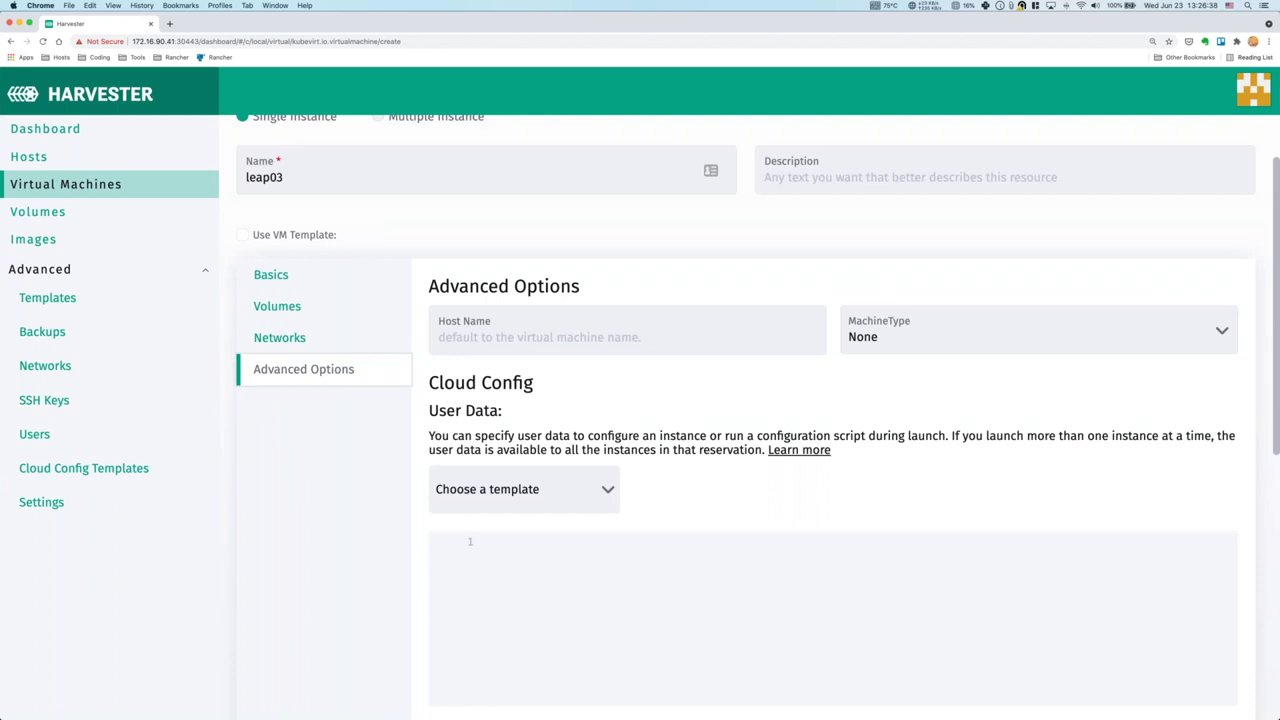
pyautogui.scroll(-3, 485, 500)
pyautogui.click(512, 410)
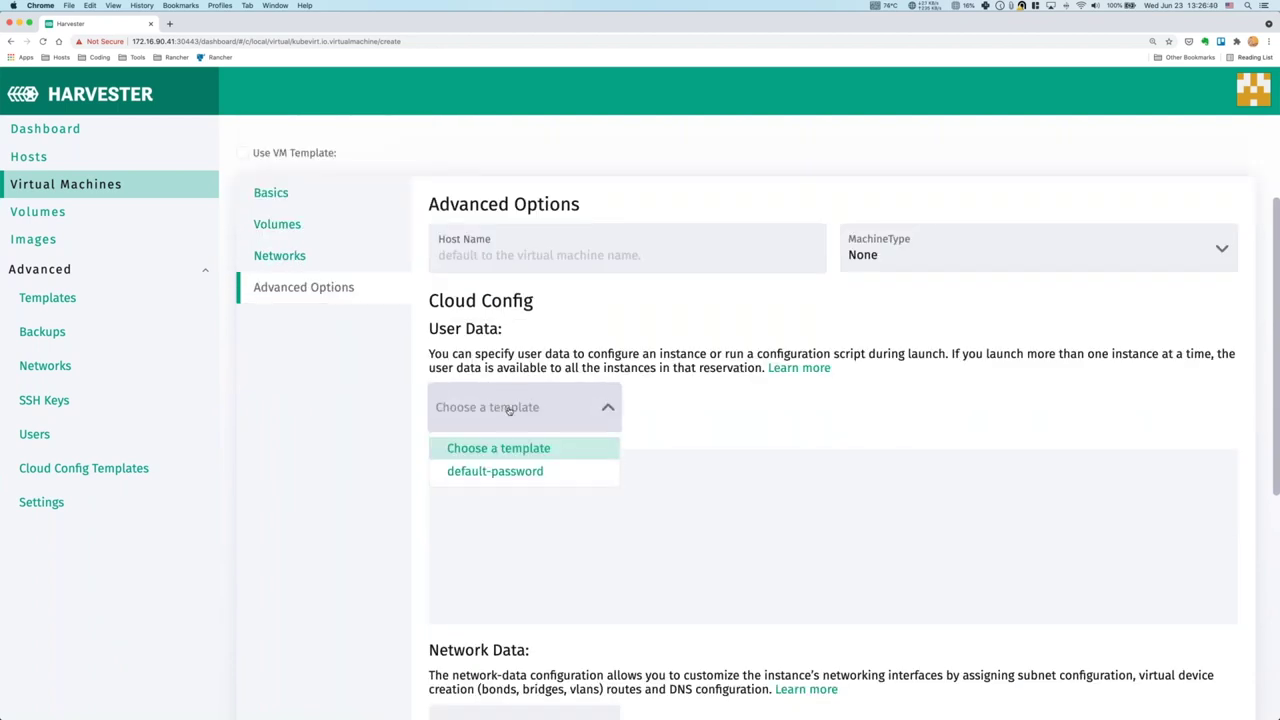
pyautogui.click(512, 471)
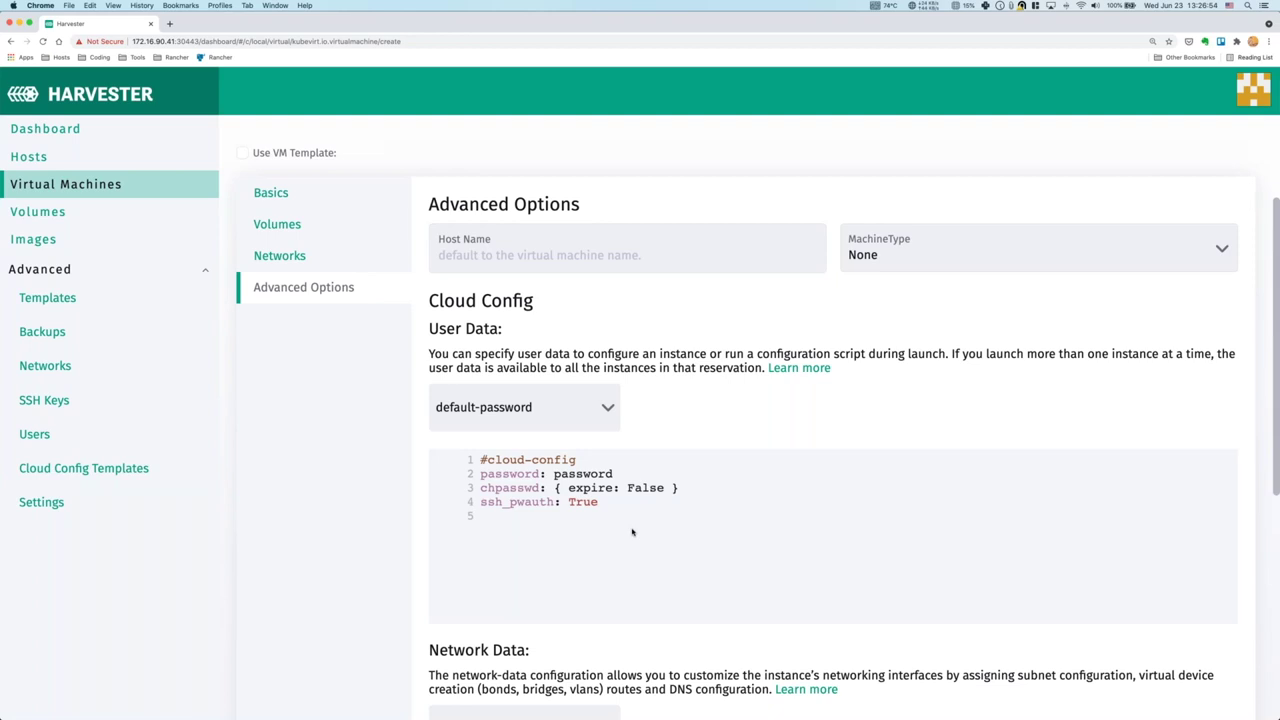
pyautogui.scroll(-1, 632, 532)
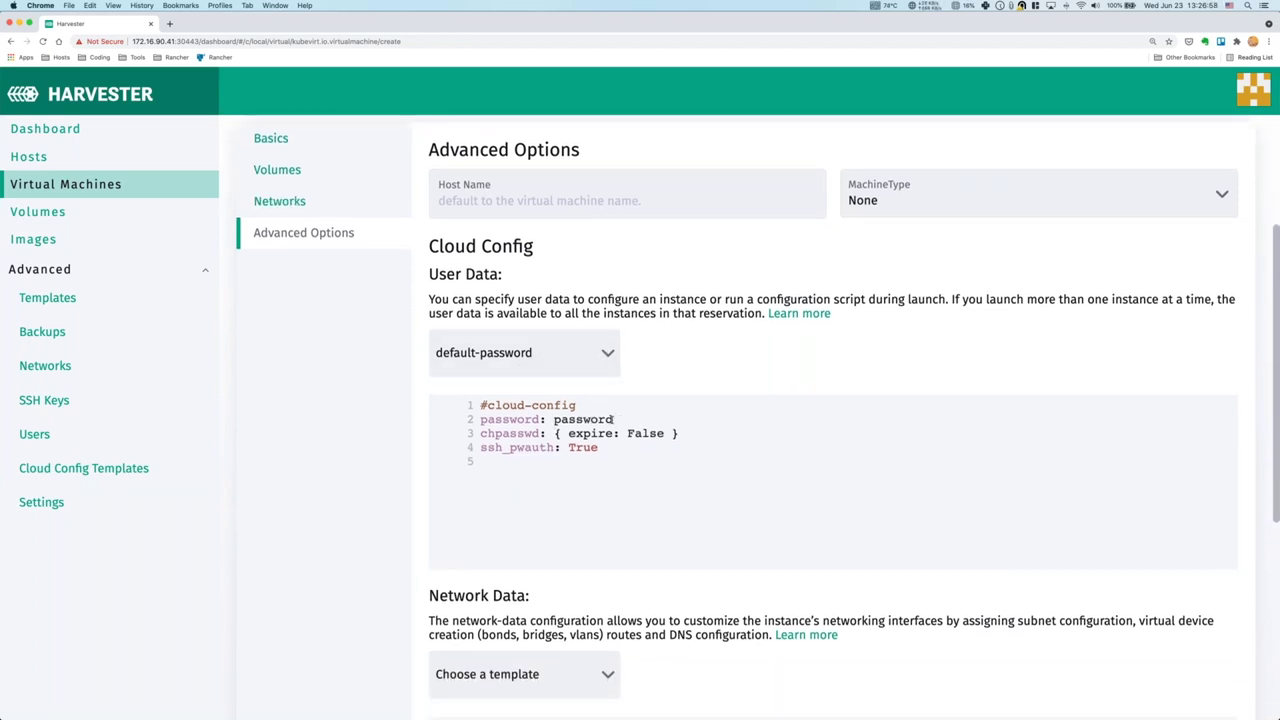
pyautogui.scroll(-5, 648, 520)
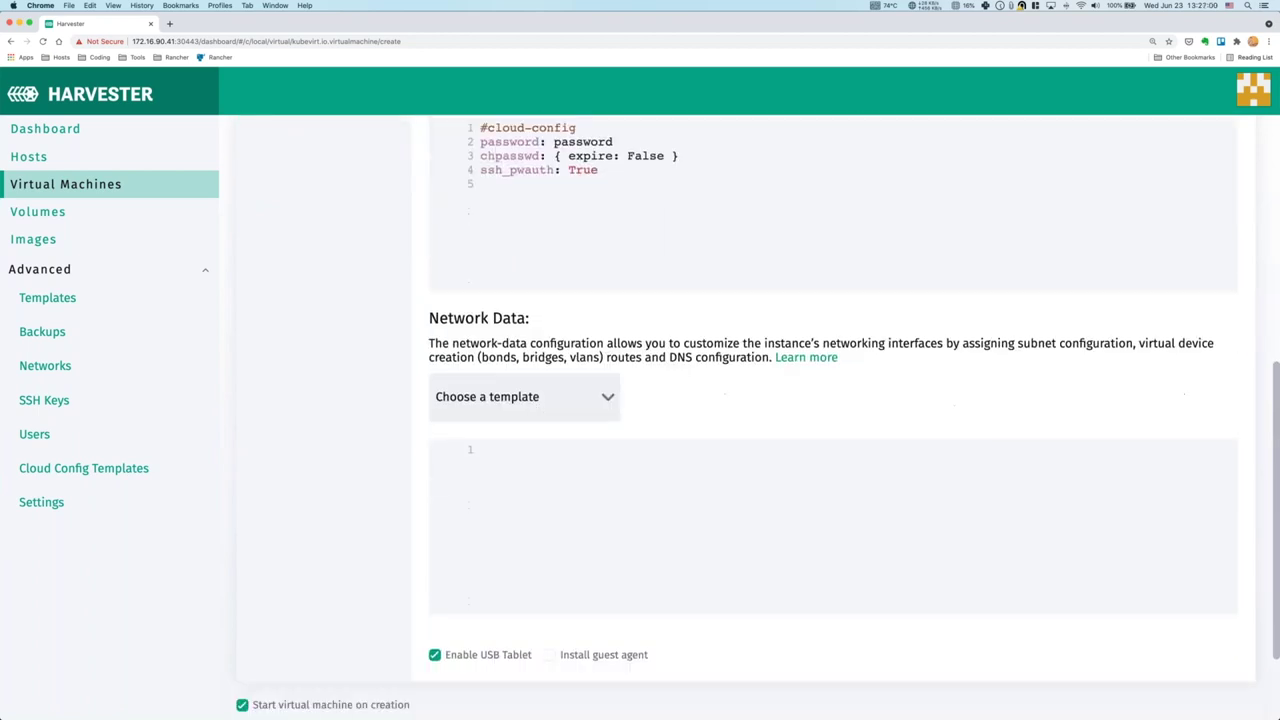
pyautogui.click(578, 404)
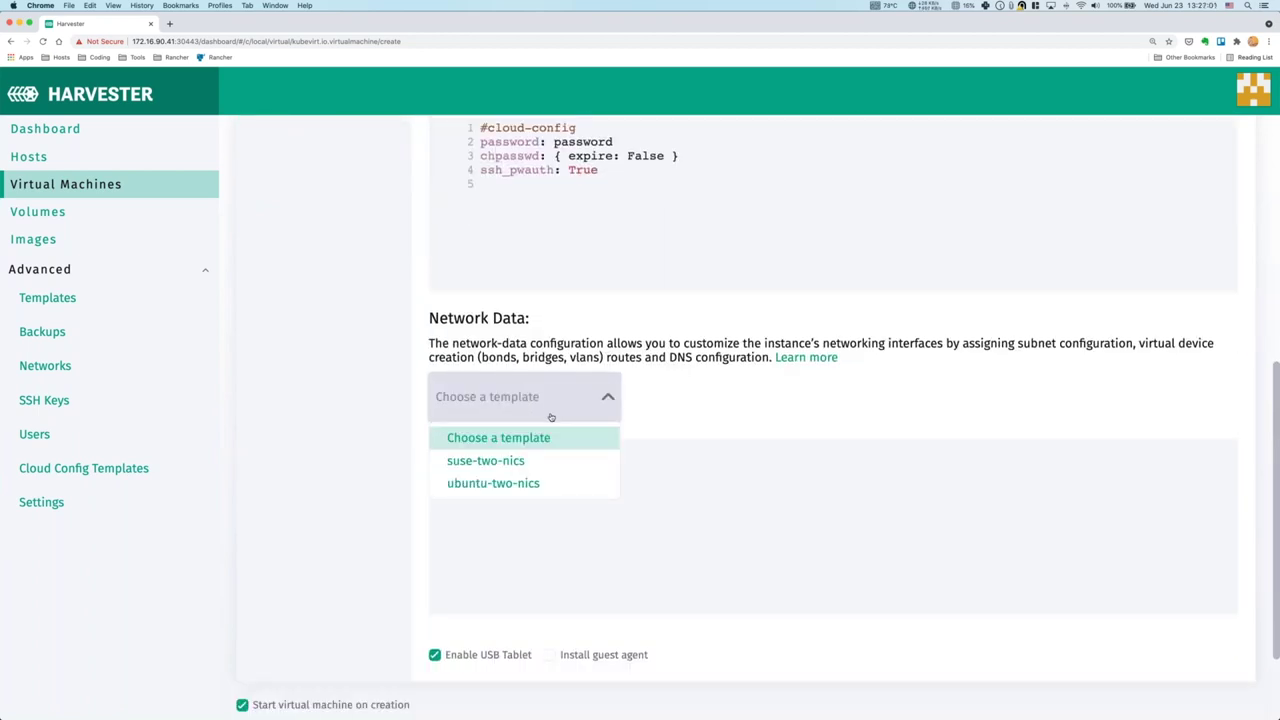
pyautogui.click(481, 462)
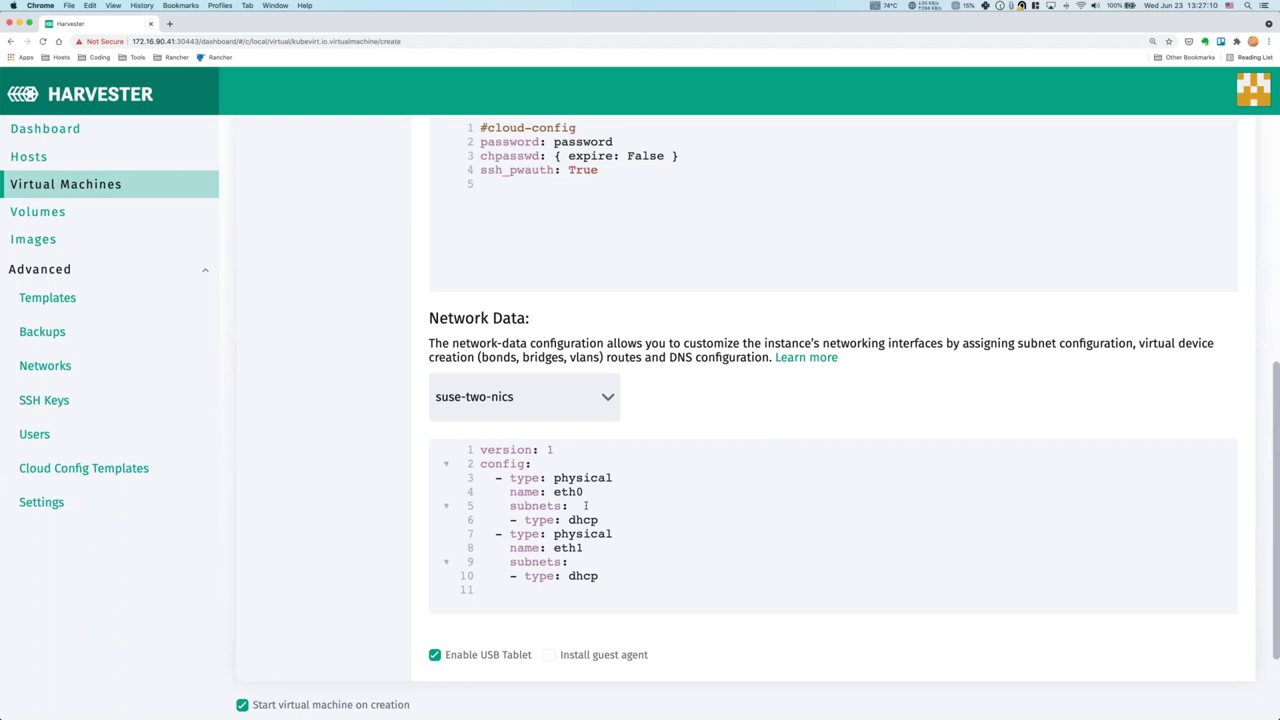
# Disable the USB tablet and create the leap03 virtual machine.
pyautogui.click(474, 651)
pyautogui.scroll(-2, 551, 649)
pyautogui.scroll(4, 647, 647)
pyautogui.scroll(-5, 647, 647)
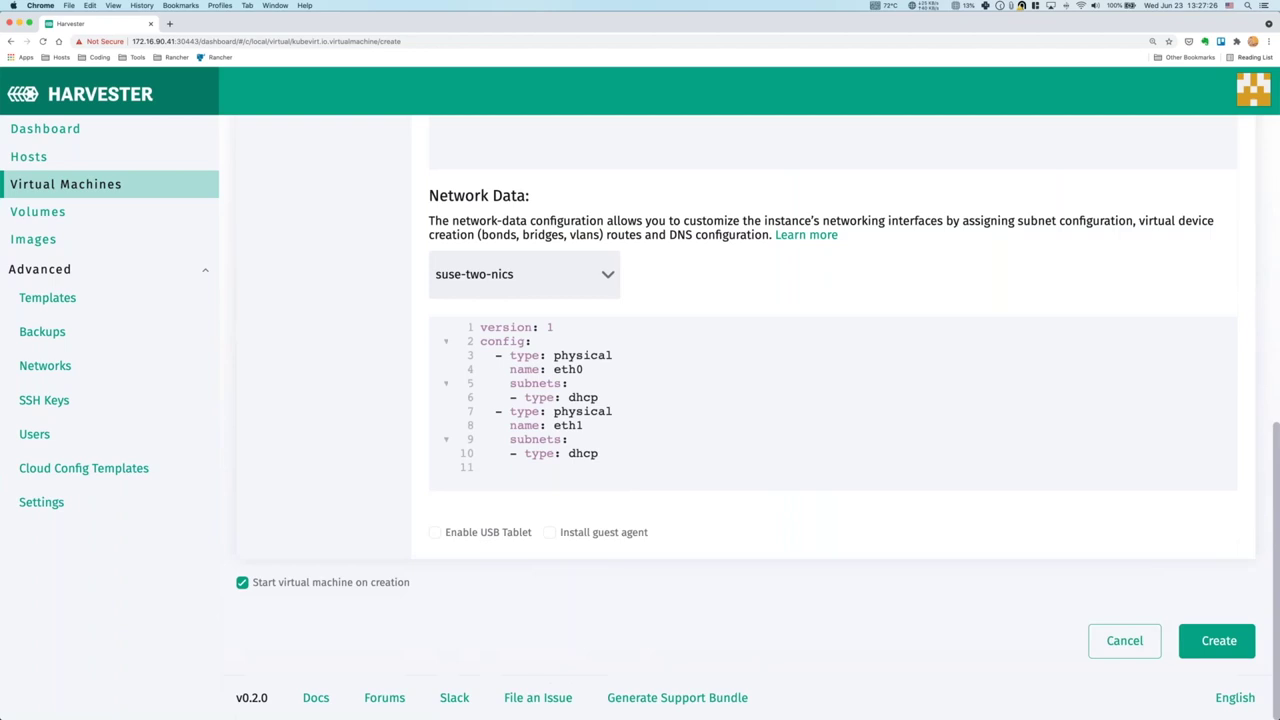
pyautogui.click(1217, 637)
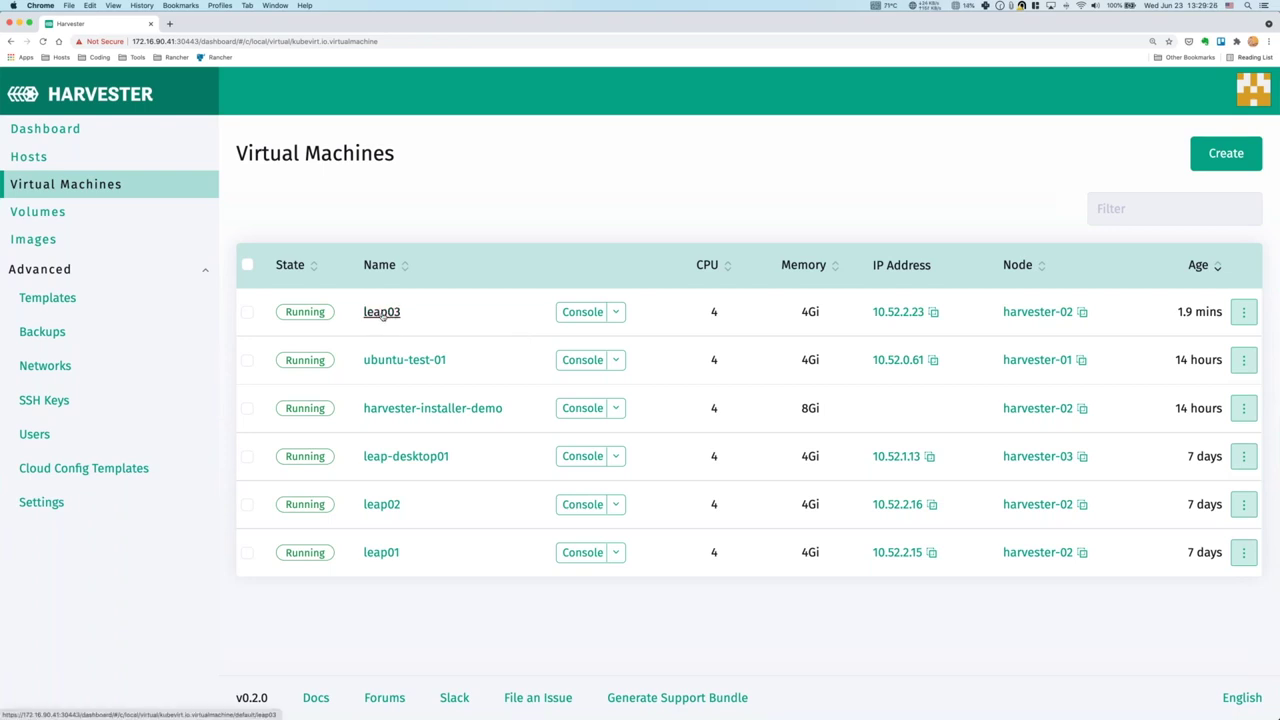
# Open leap03's details and scroll through its 12 events.
pyautogui.click(381, 313)
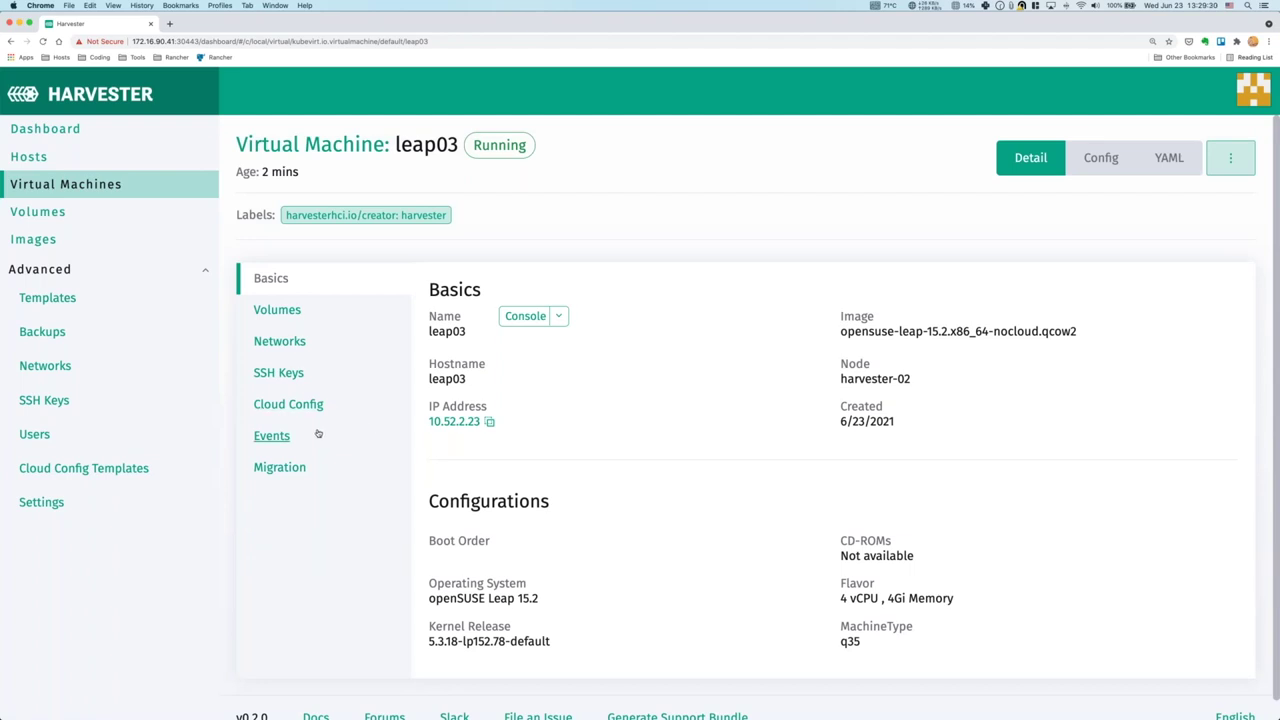
pyautogui.click(318, 433)
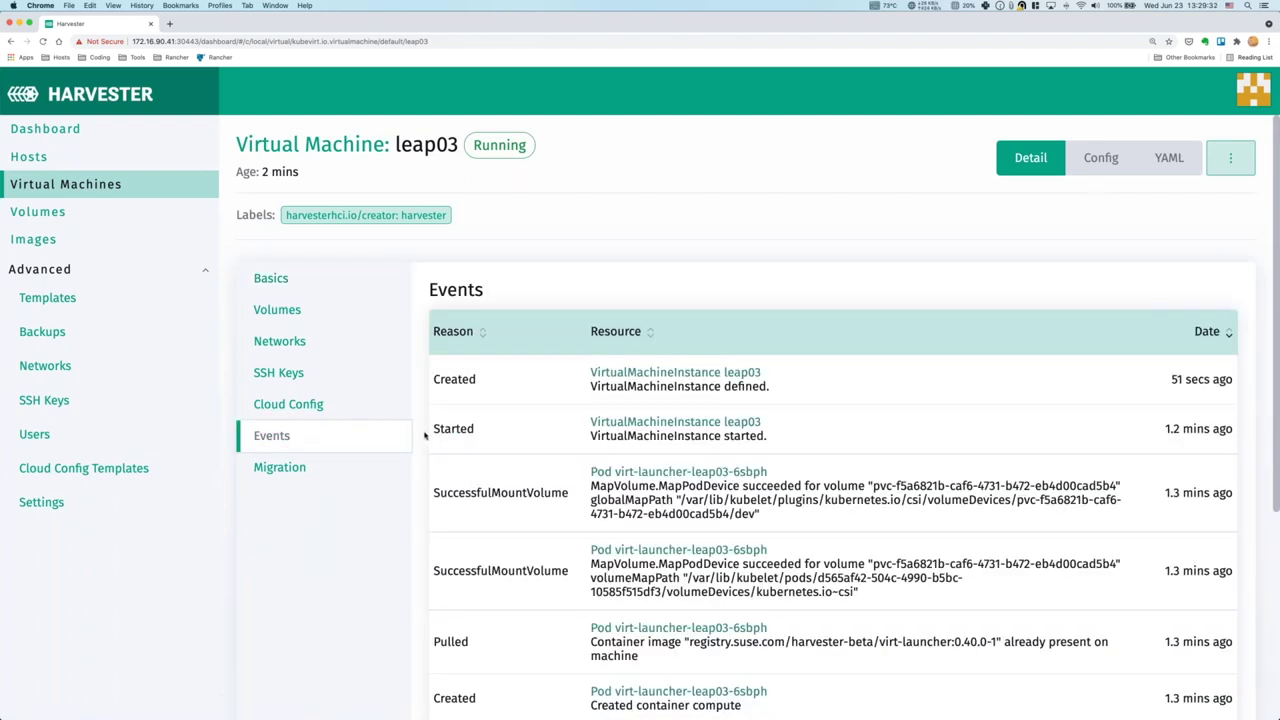
pyautogui.scroll(-5, 567, 453)
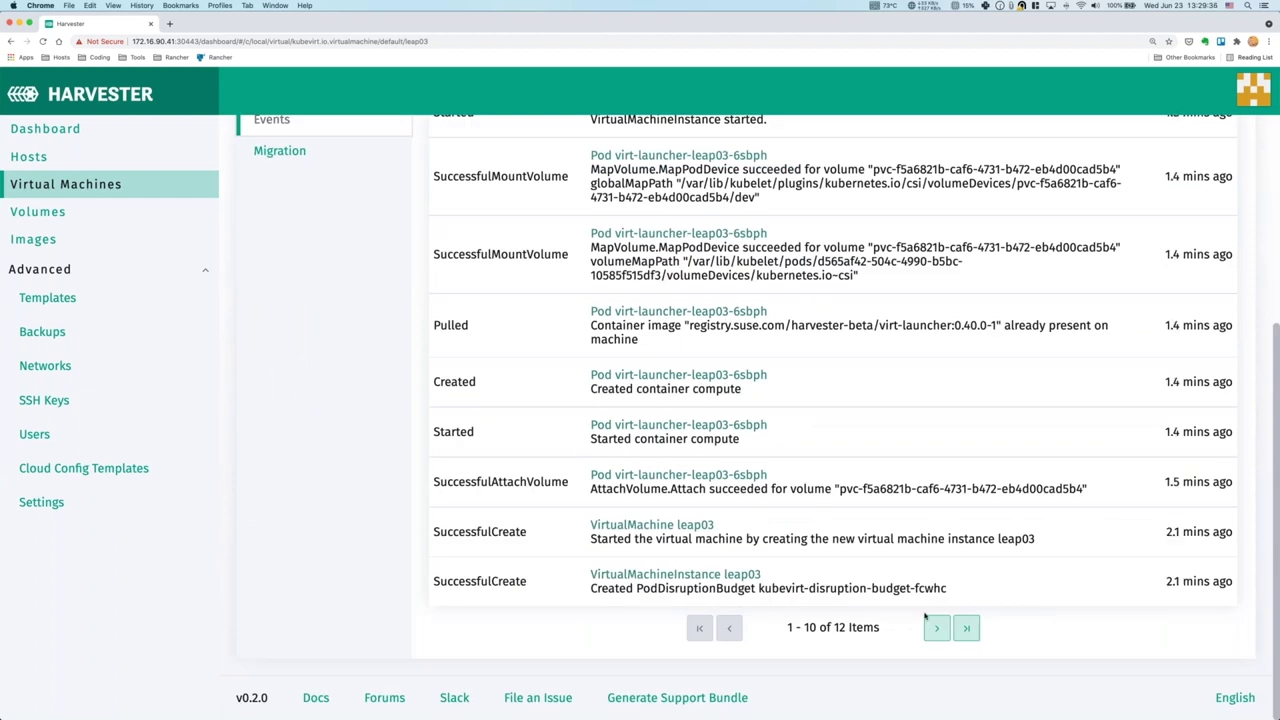
pyautogui.scroll(1, 893, 576)
pyautogui.scroll(3, 891, 570)
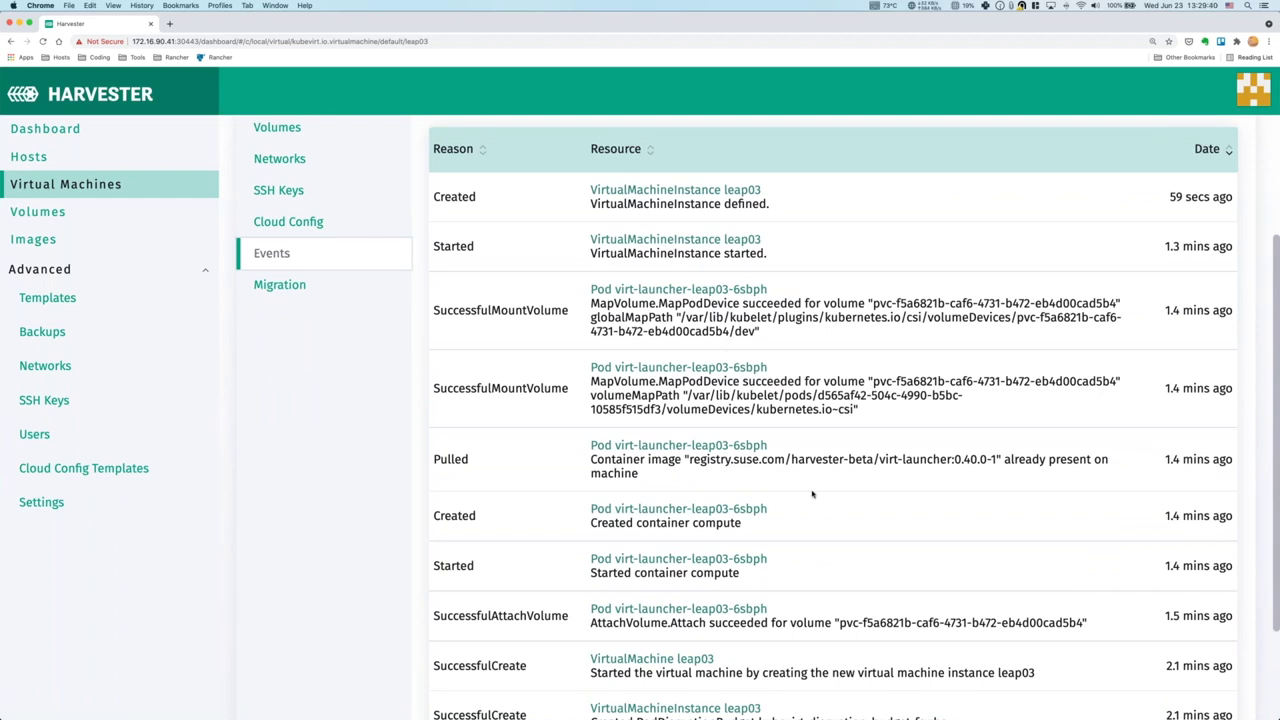
pyautogui.scroll(-3, 814, 495)
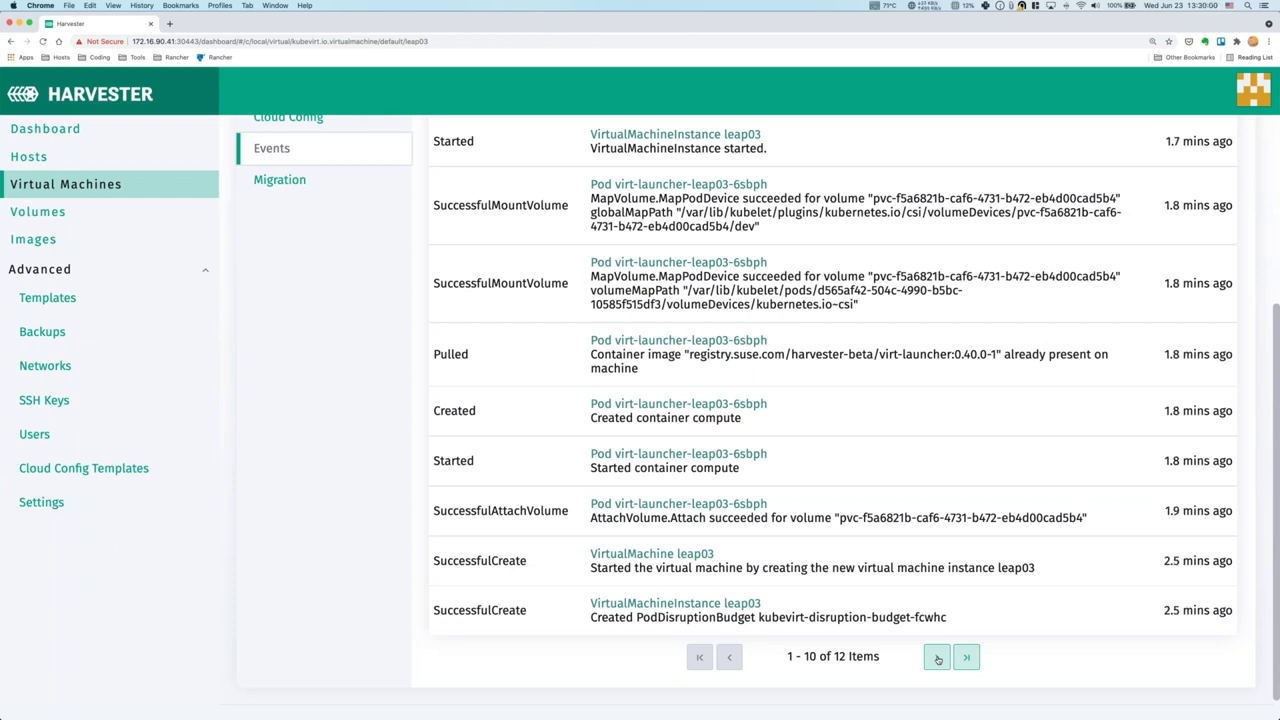
pyautogui.scroll(3, 563, 400)
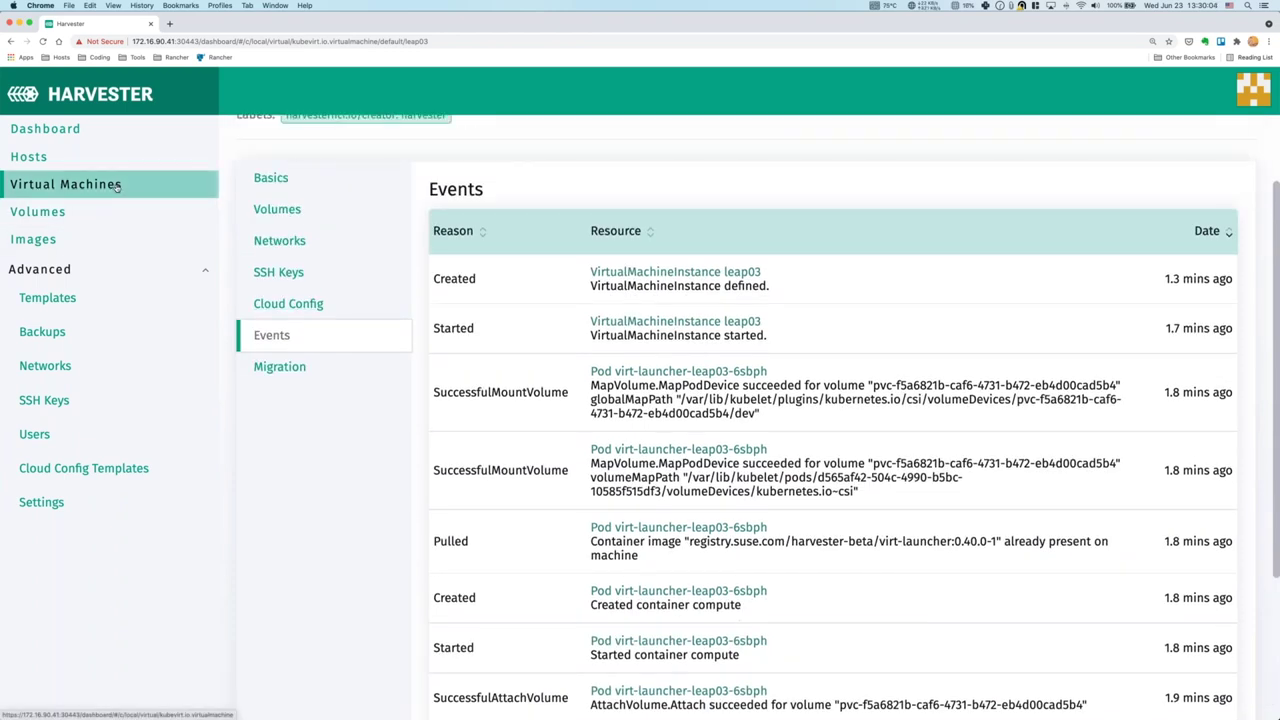
# Open leap03's console from the VM list and make it full screen.
pyautogui.click(116, 186)
pyautogui.click(578, 313)
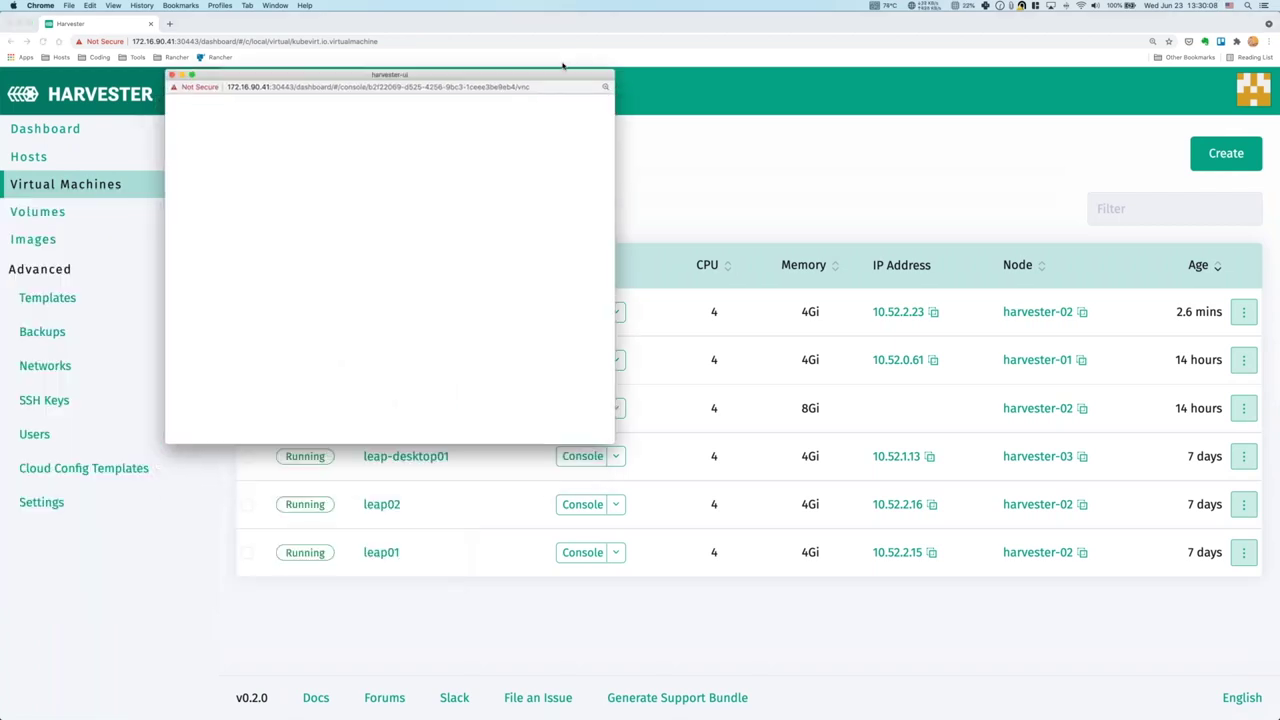
pyautogui.moveTo(617, 430); pyautogui.dragTo(1062, 716)
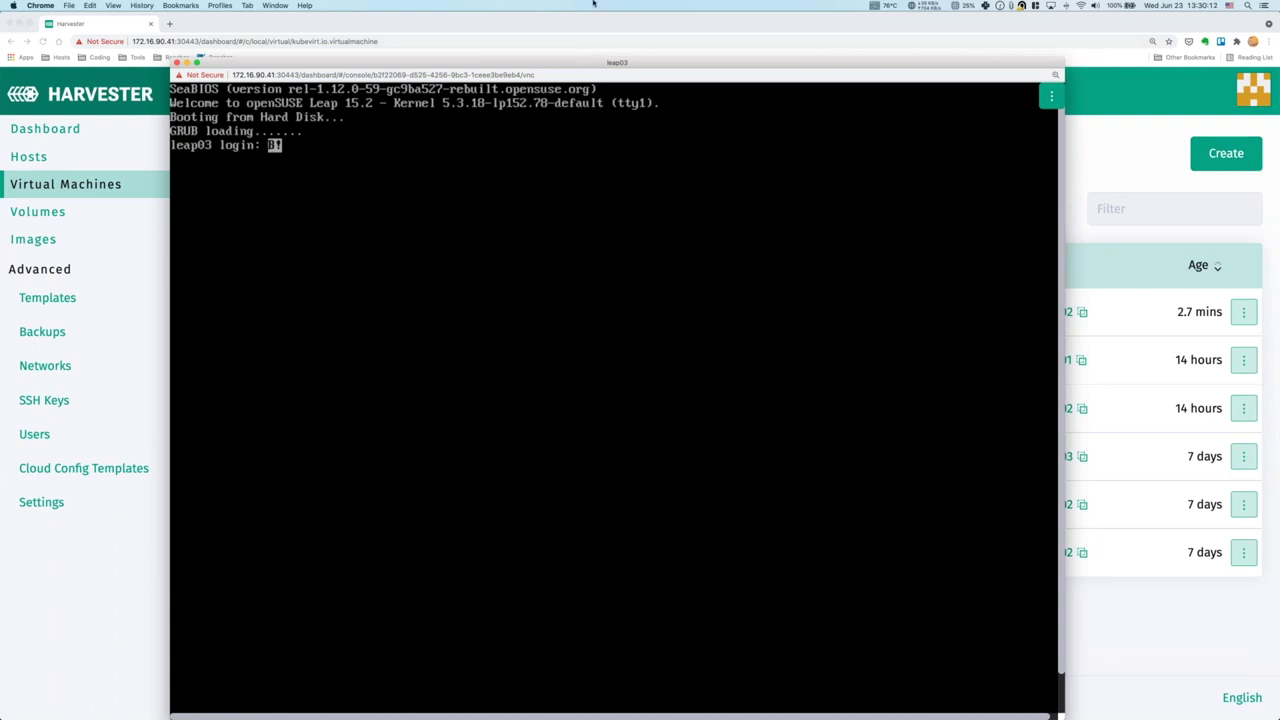
pyautogui.doubleClick(593, 64)
# Log in to the console as opensuse and run ip addr.
pyautogui.press('Return')
pyautogui.press('Return')
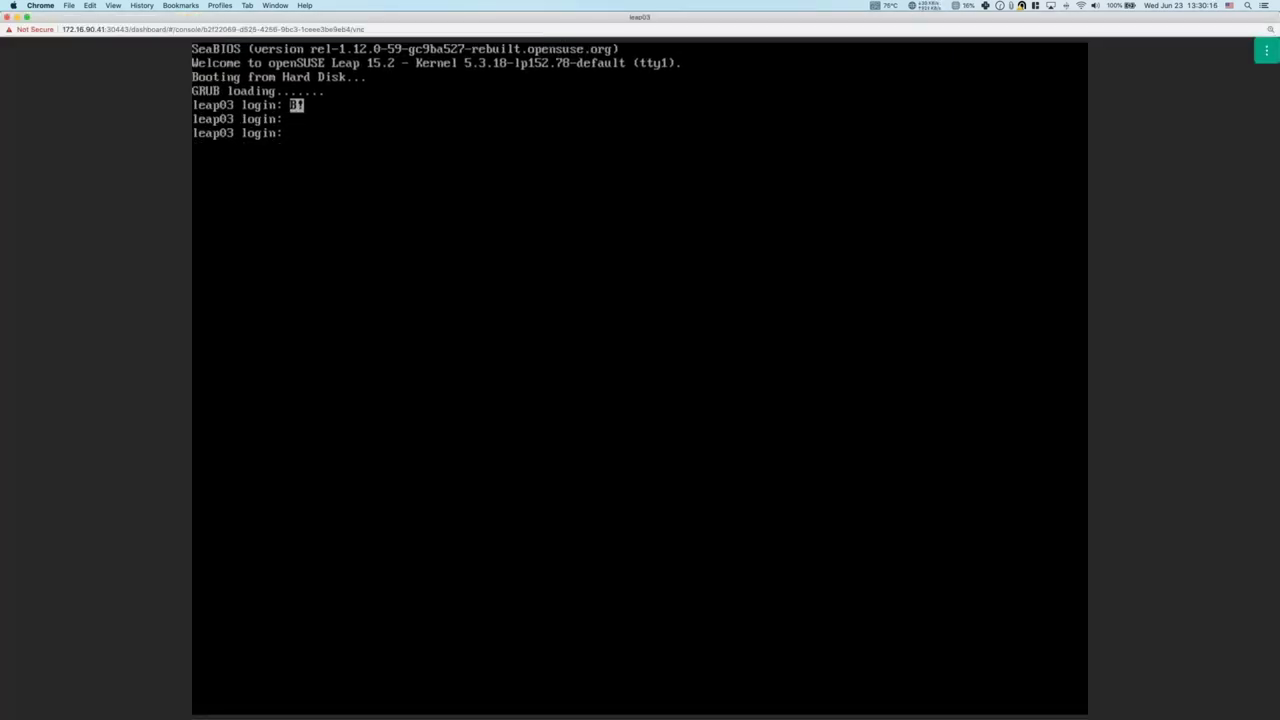
pyautogui.write('opensuse')
pyautogui.press('Return')
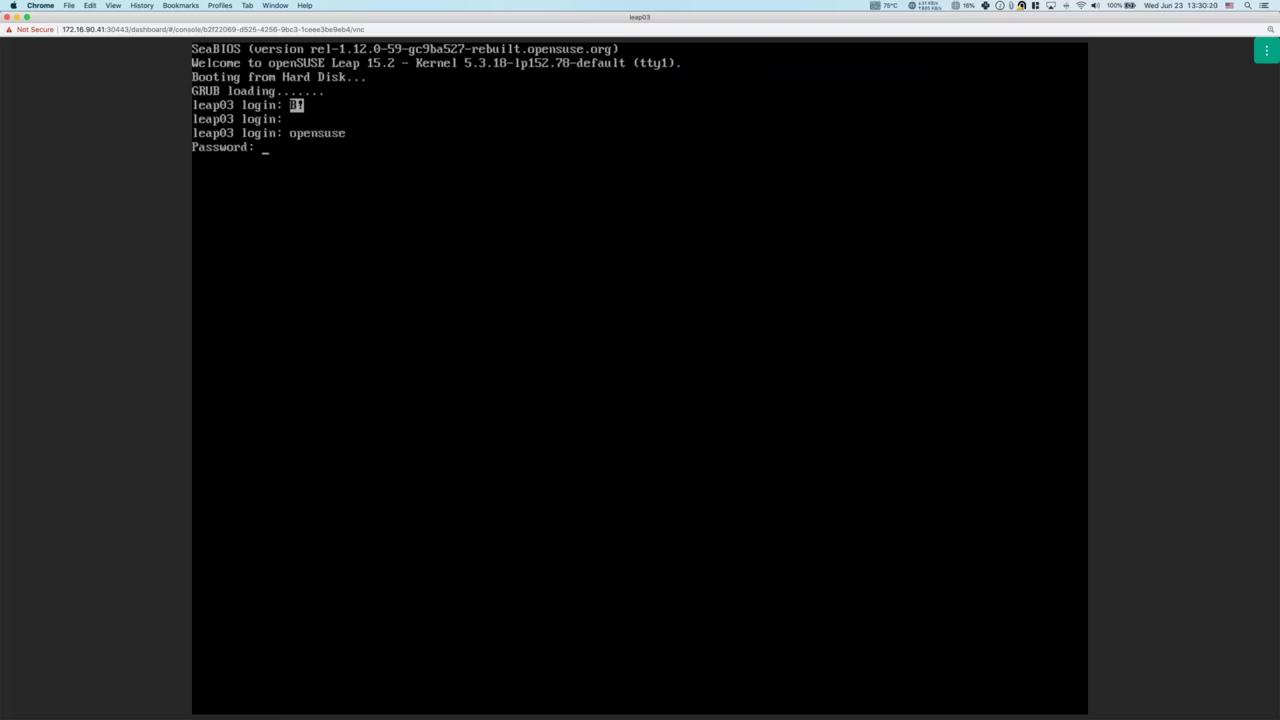
pyautogui.write('ip addr')
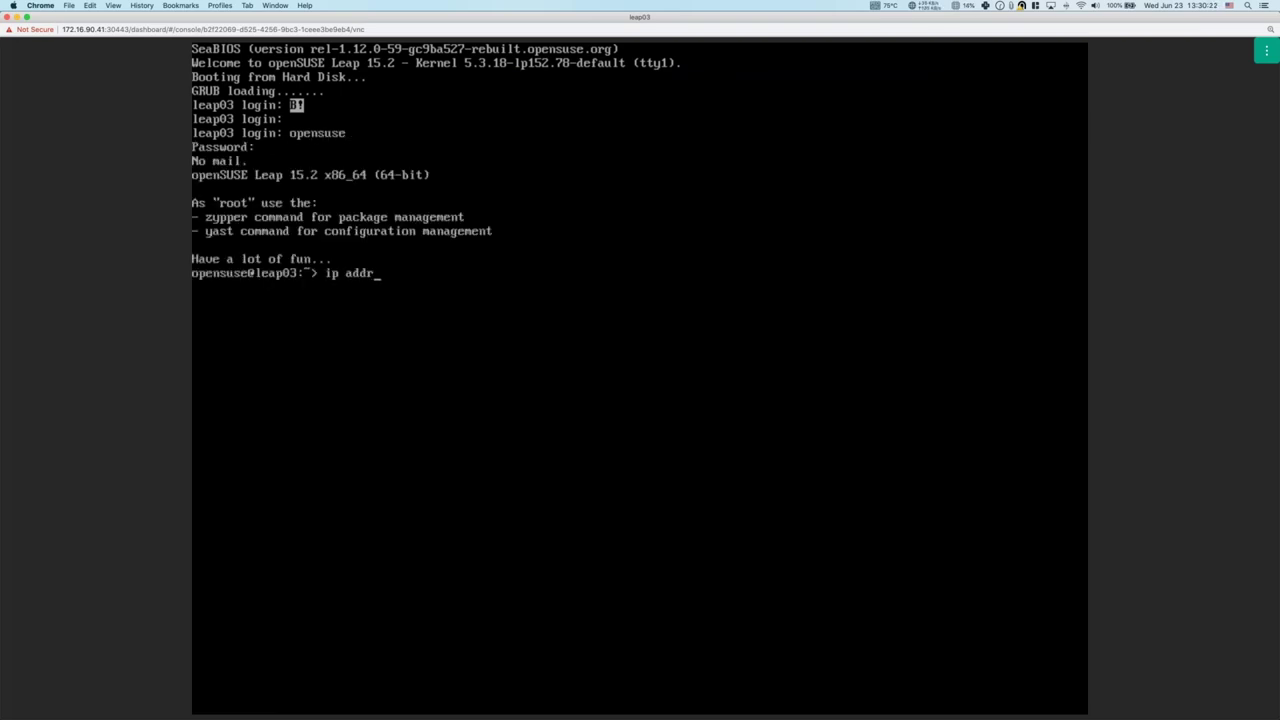
pyautogui.press('Return')
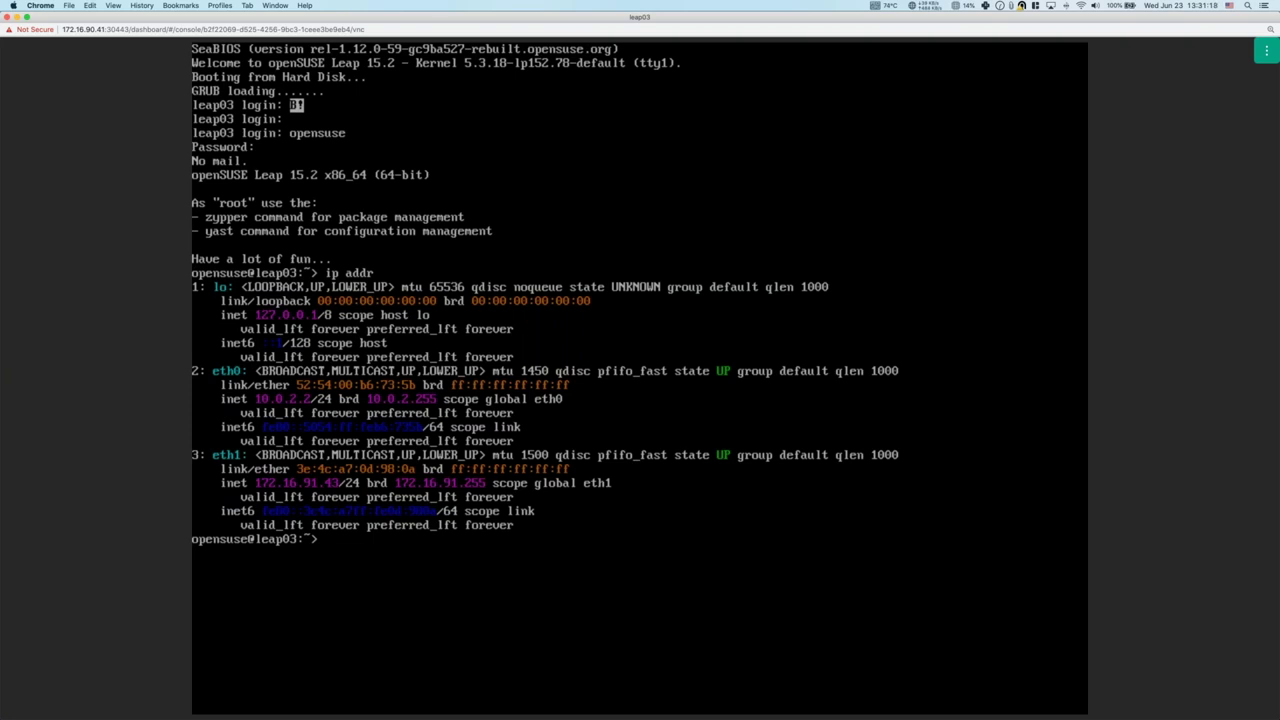
# Ping 8.8.8.8 from leap03's console, check the replies, then close the console.
pyautogui.write('ping 8.8.8.8.')
pyautogui.press('Return')
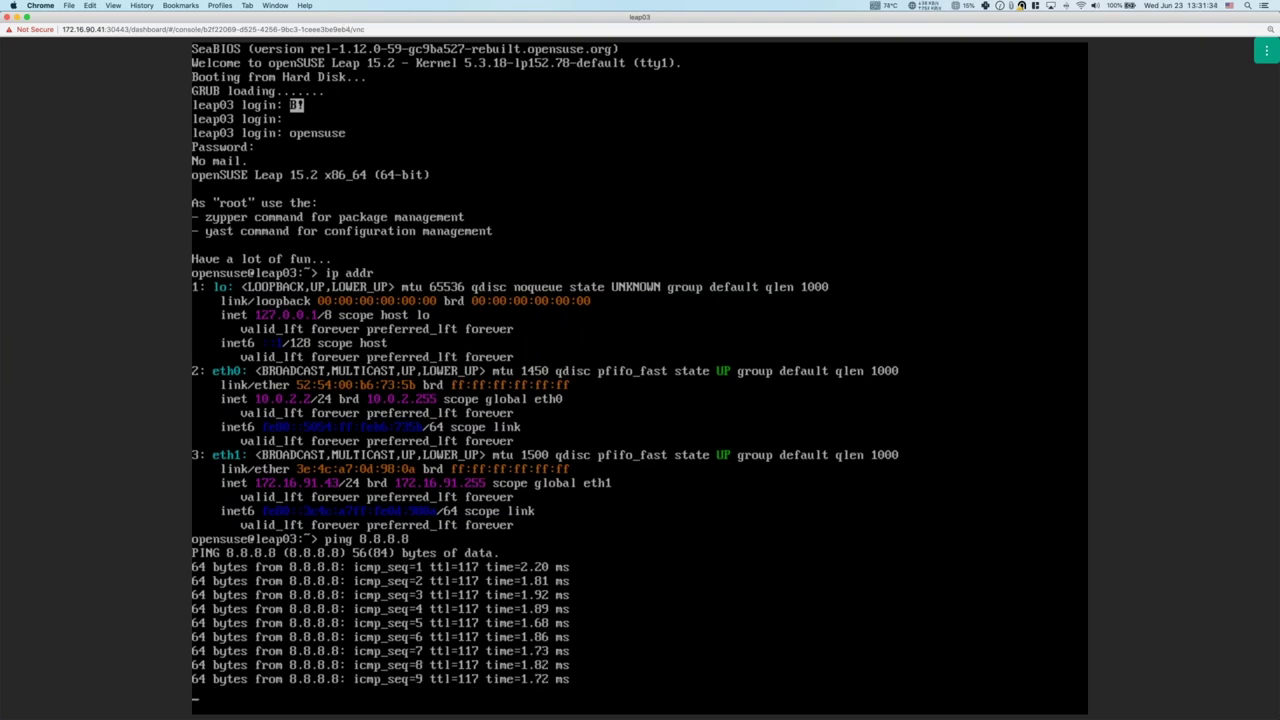
pyautogui.click(8, 18)
# Migrate the leap03 virtual machine to target node harvester-01.
pyautogui.click(435, 318)
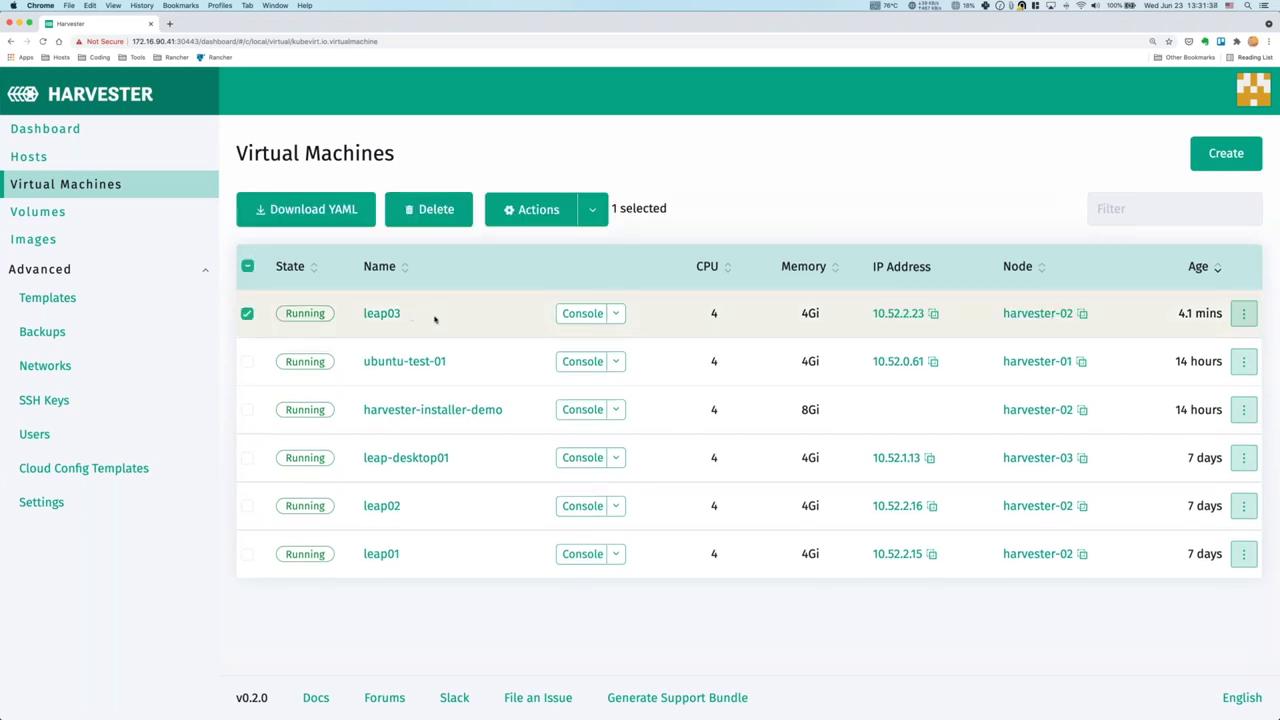
pyautogui.click(249, 314)
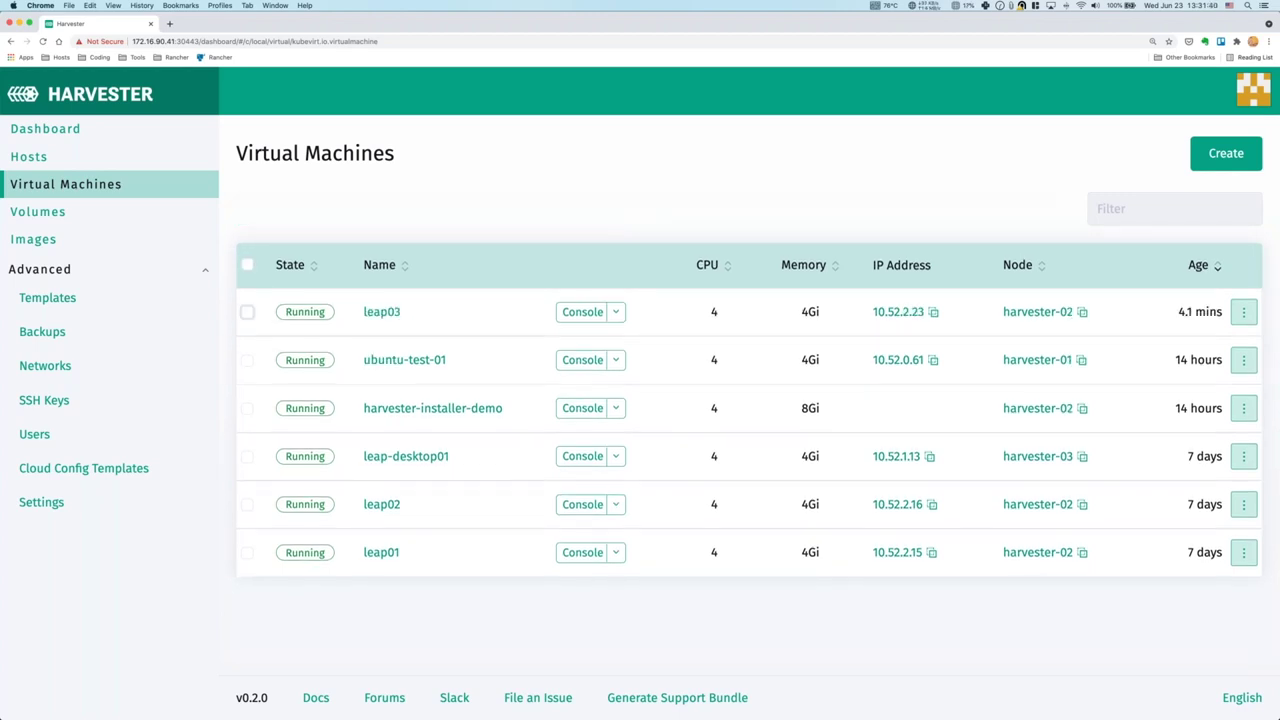
pyautogui.click(1243, 312)
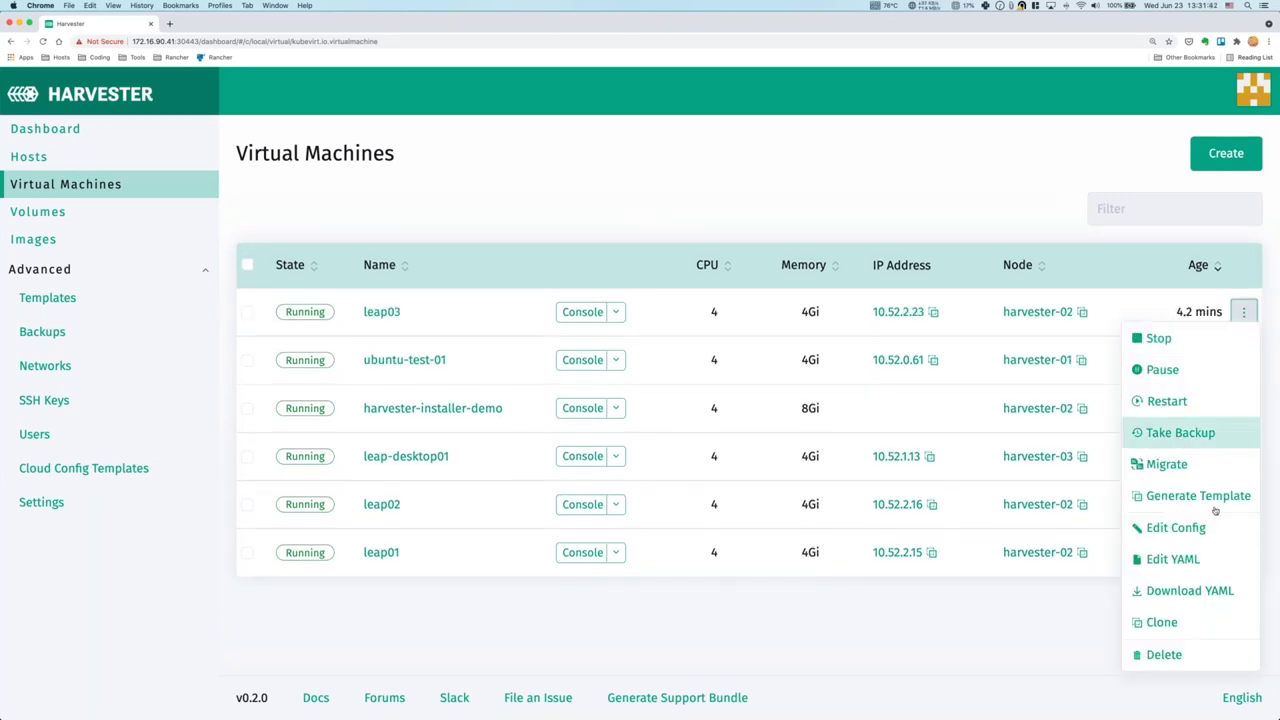
pyautogui.click(1176, 466)
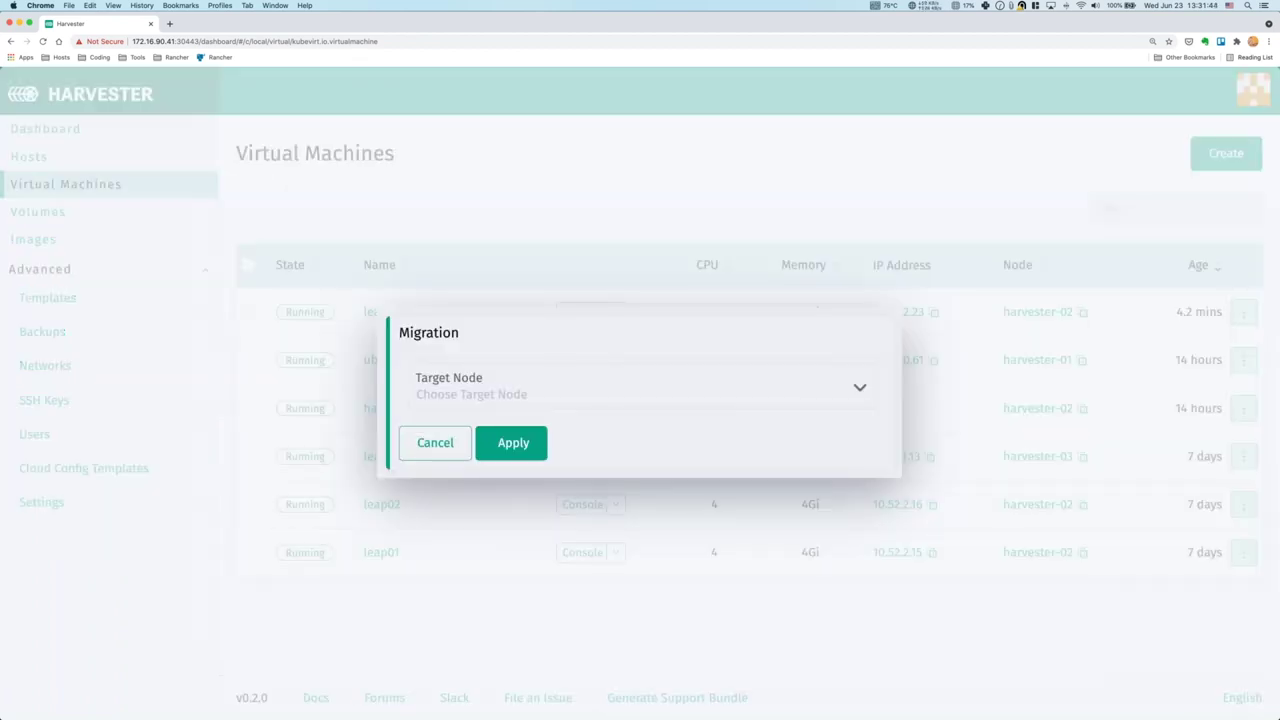
pyautogui.click(568, 394)
pyautogui.click(578, 428)
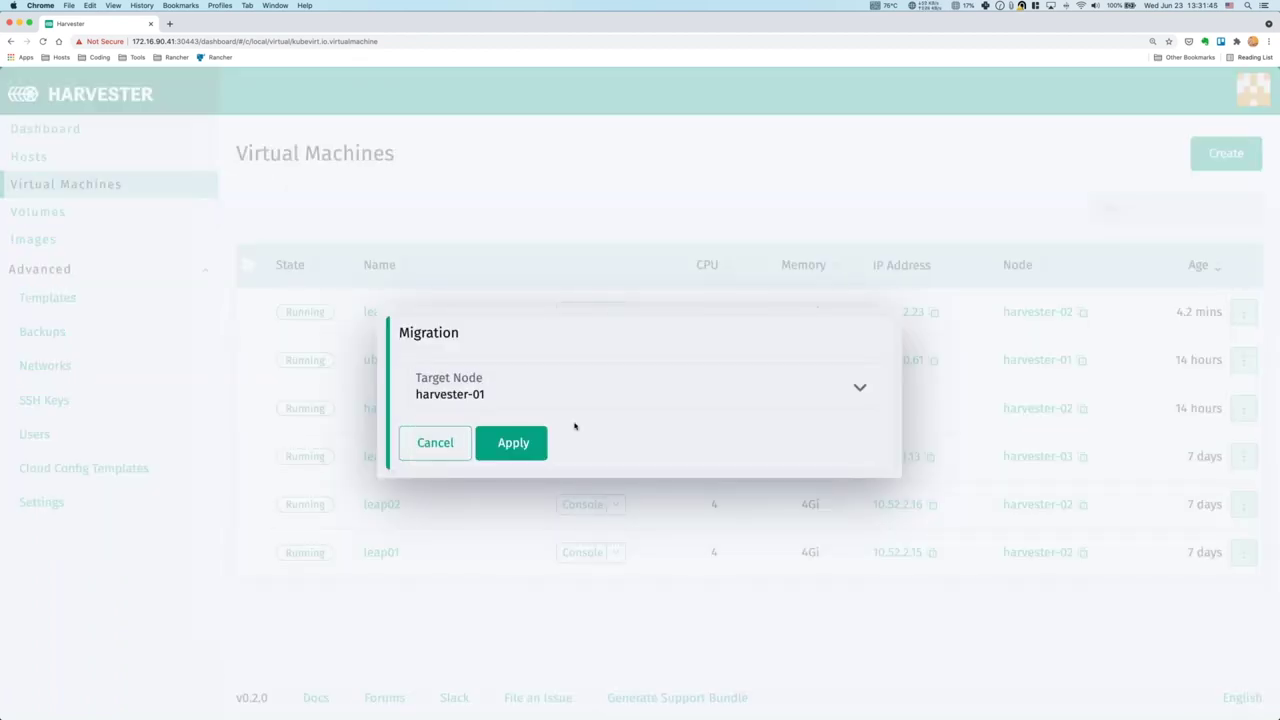
pyautogui.click(514, 447)
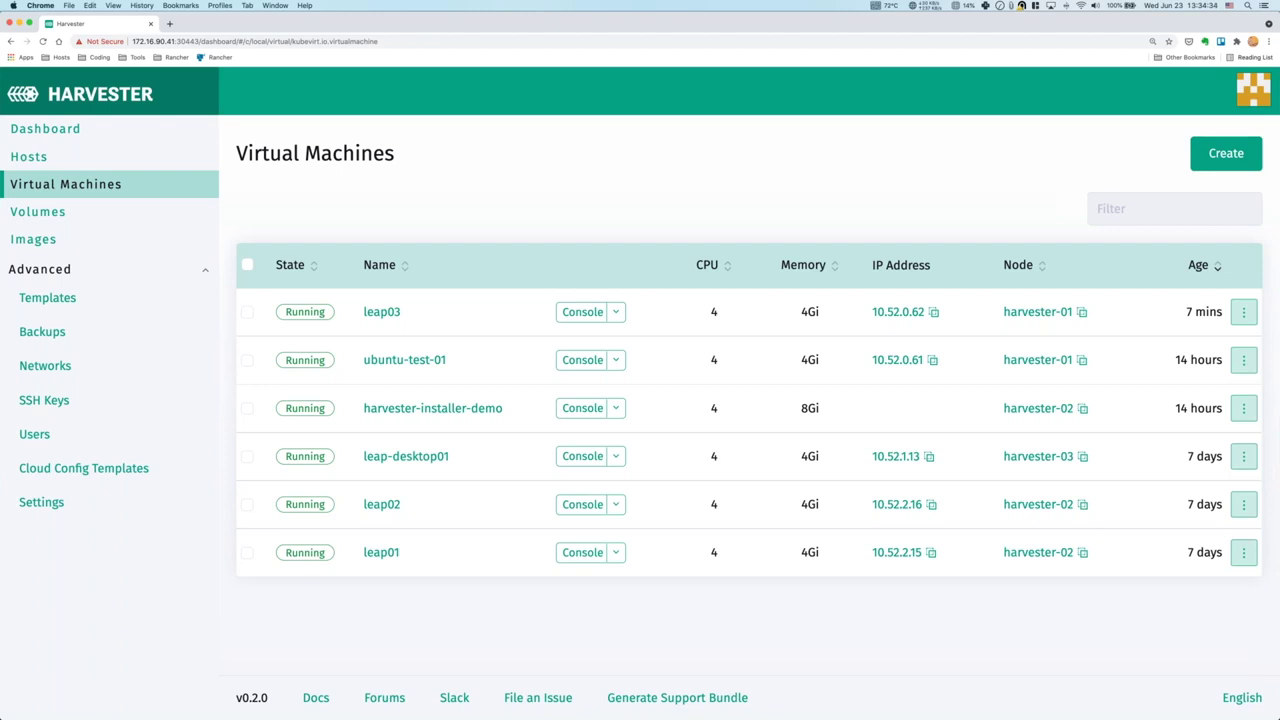
# Open leap03's console maximized and stop its running ping with Ctrl+C.
pyautogui.click(582, 312)
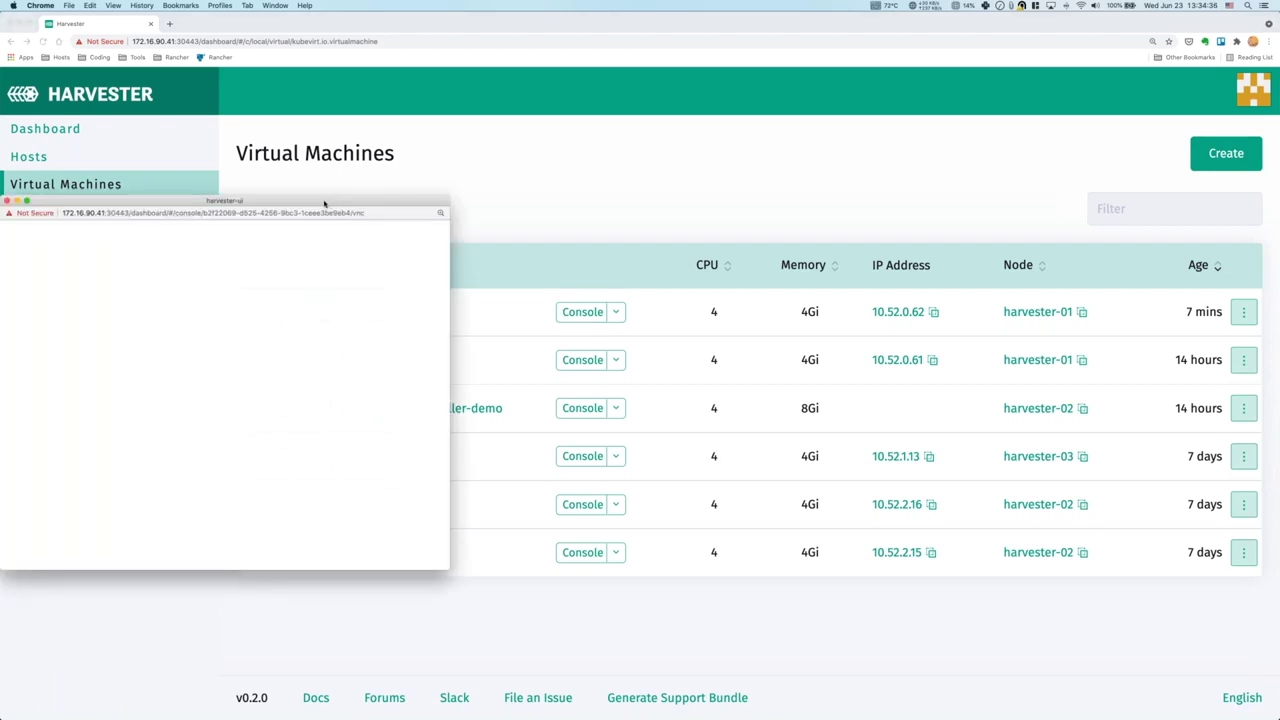
pyautogui.doubleClick(322, 204)
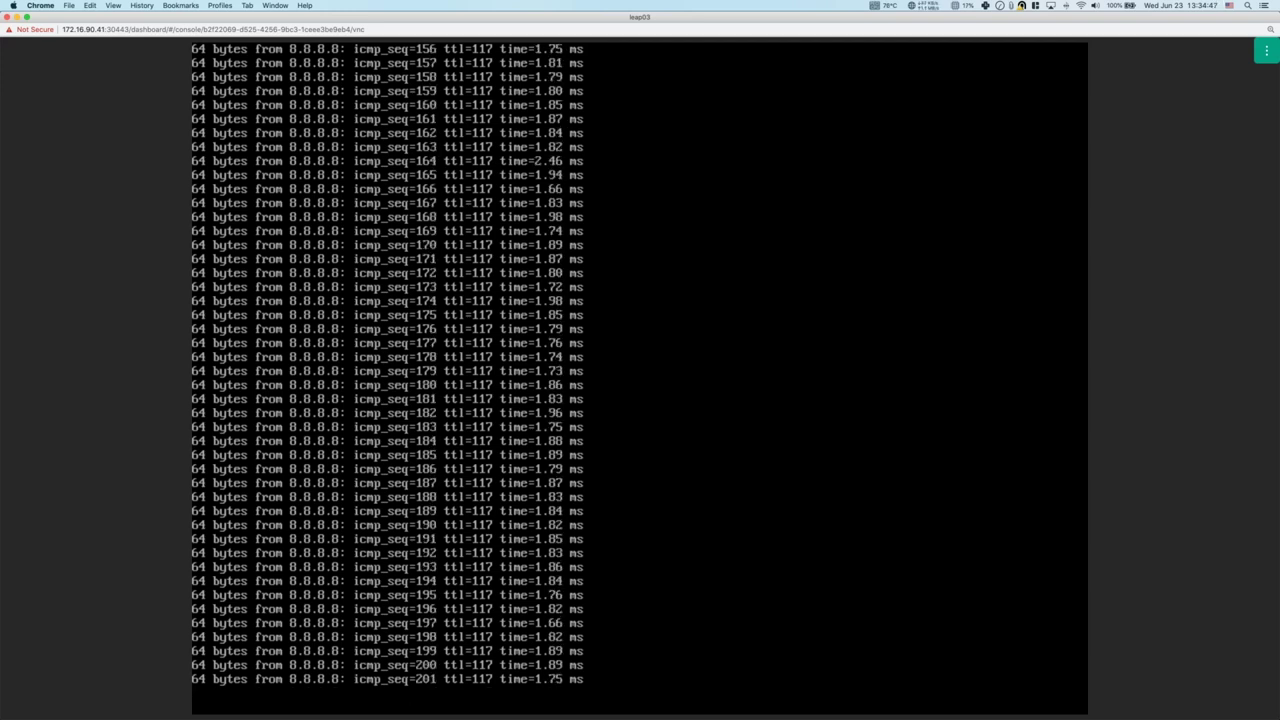
pyautogui.hotkey('ctrl', 'c')
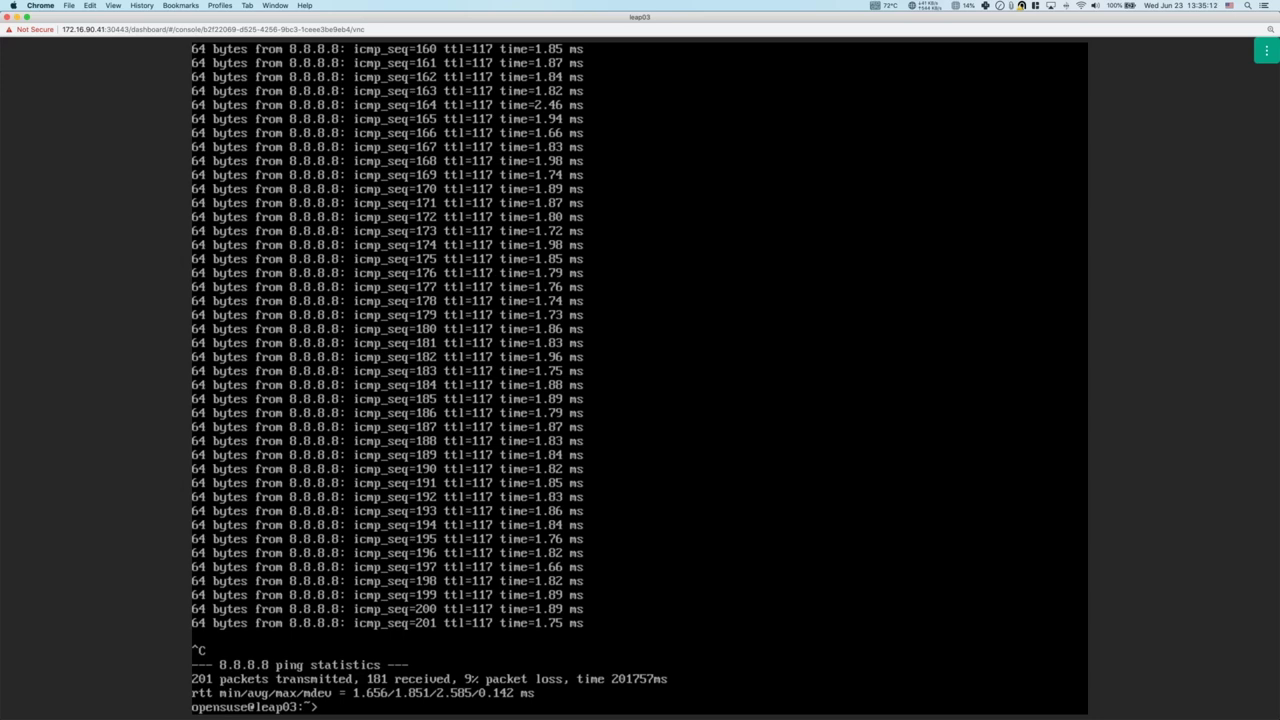
# Close leap03's console, open an empty Image: Create form, and add a blank browser tab.
pyautogui.click(7, 17)
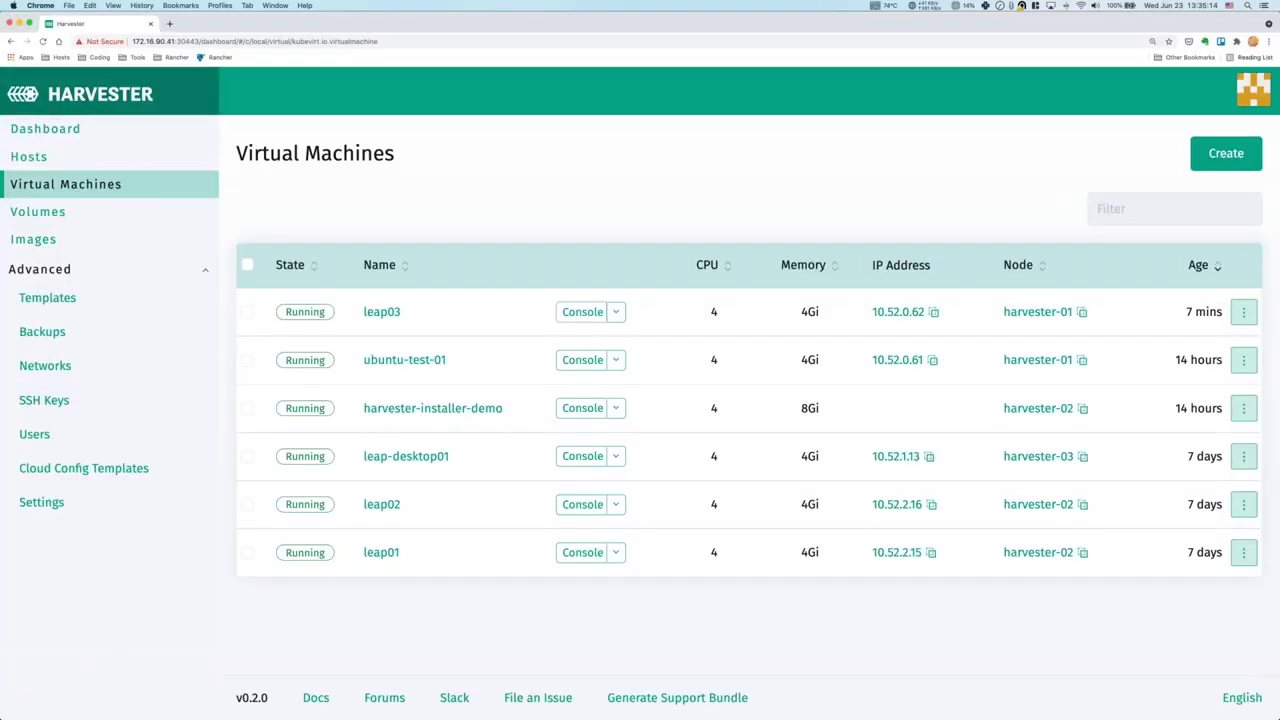
pyautogui.click(484, 257)
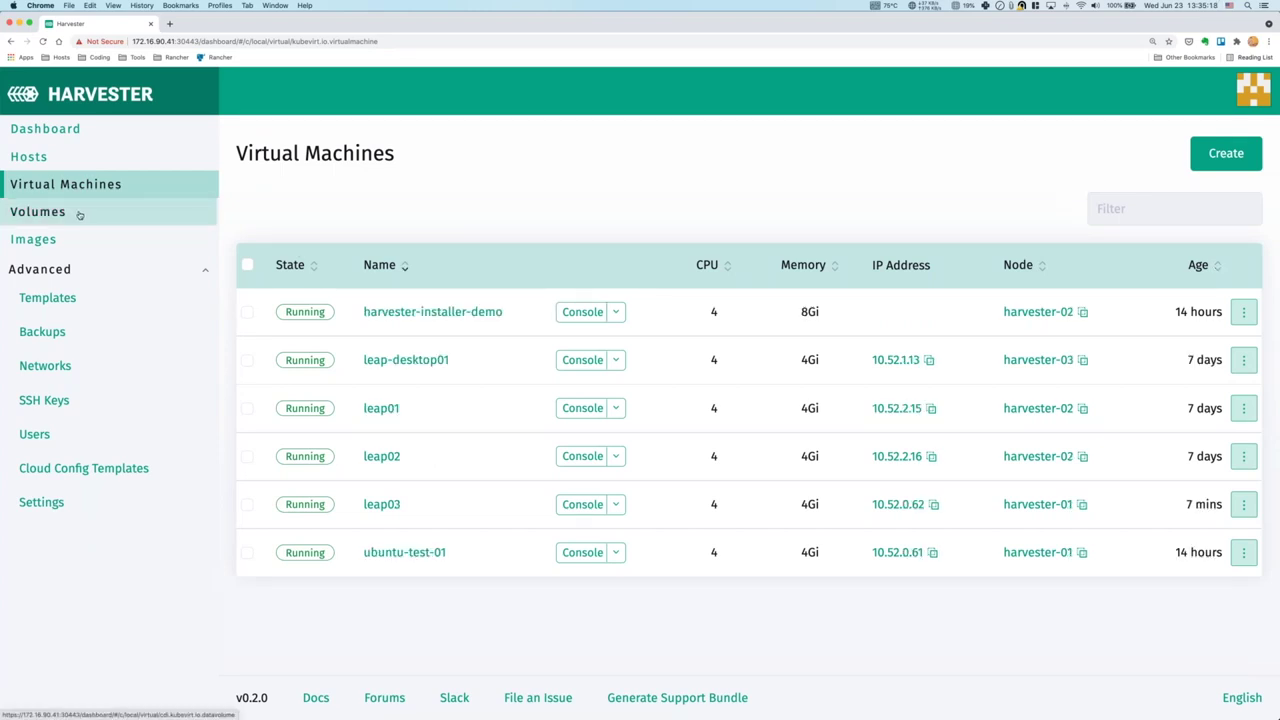
pyautogui.click(80, 214)
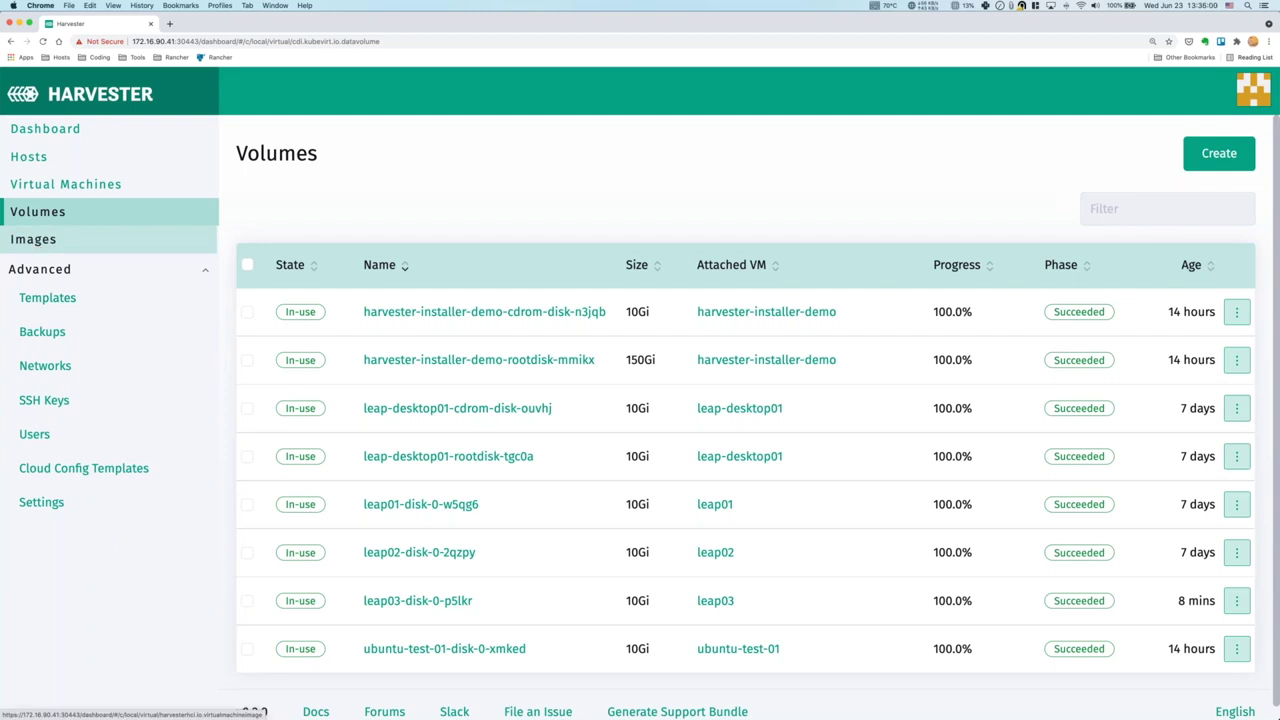
pyautogui.click(36, 245)
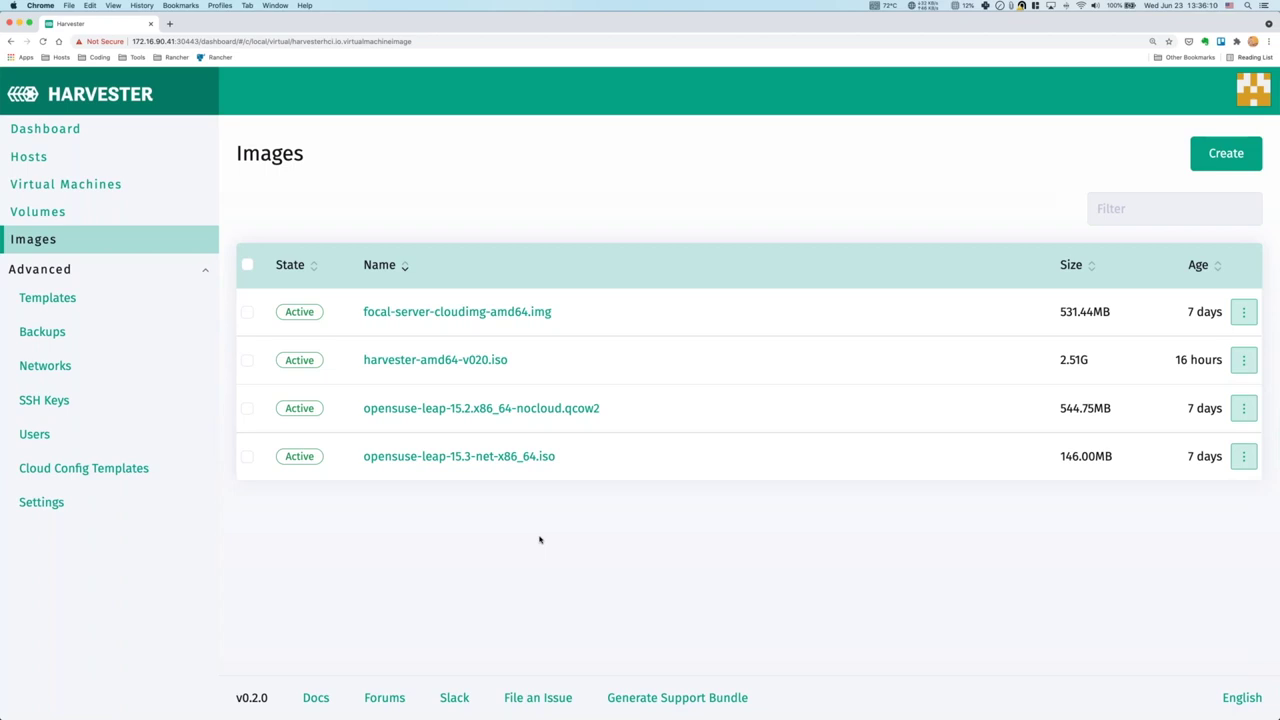
pyautogui.click(1200, 160)
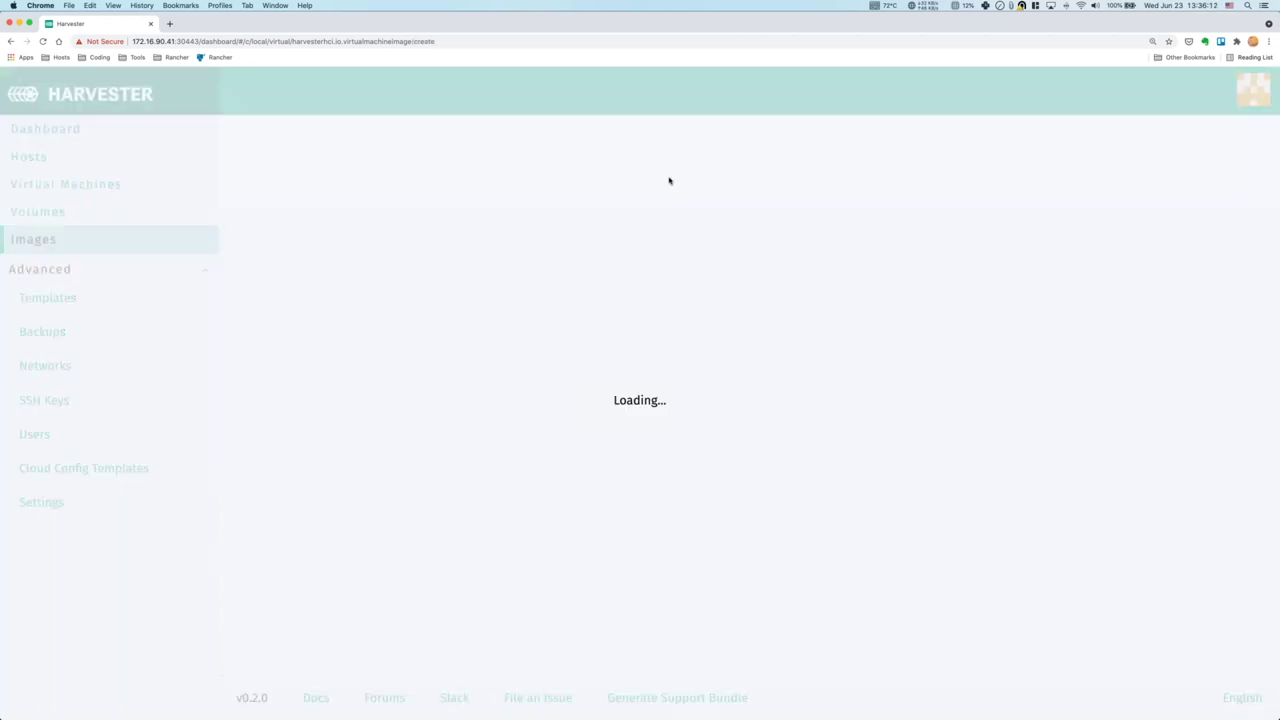
pyautogui.click(170, 24)
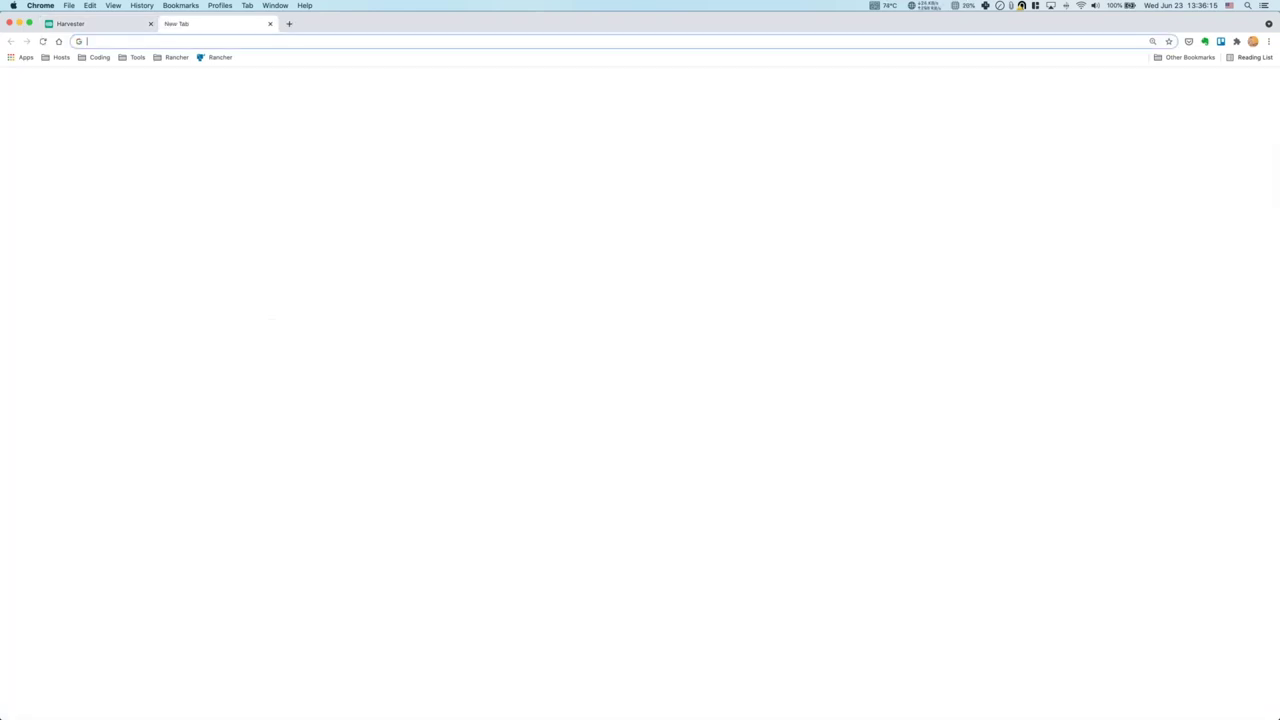
# Copy the k3os-amd64.iso link from the rancher/k3os v0.20.7-k3s1r0 release, then return to Harvester.
pyautogui.write('k3os iso')
pyautogui.press('Down')
pyautogui.press('Down')
pyautogui.press('Down')
pyautogui.press('Down')
pyautogui.press('Return')
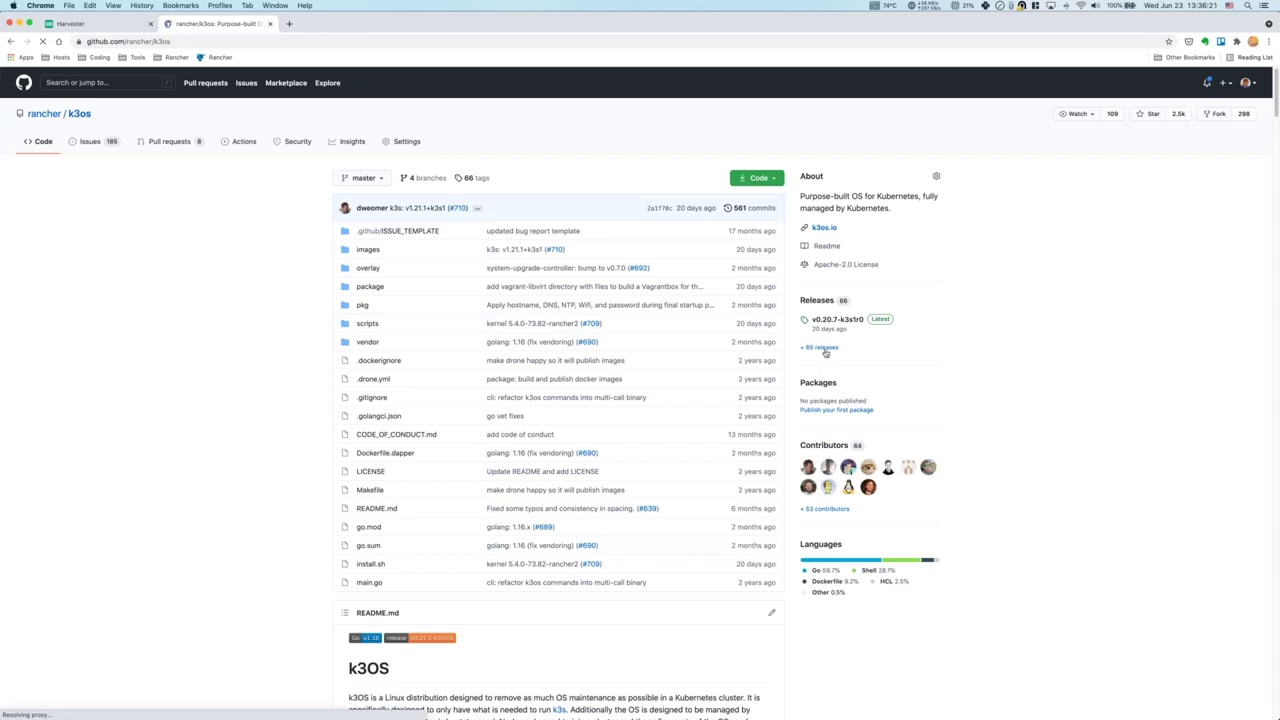
pyautogui.click(825, 349)
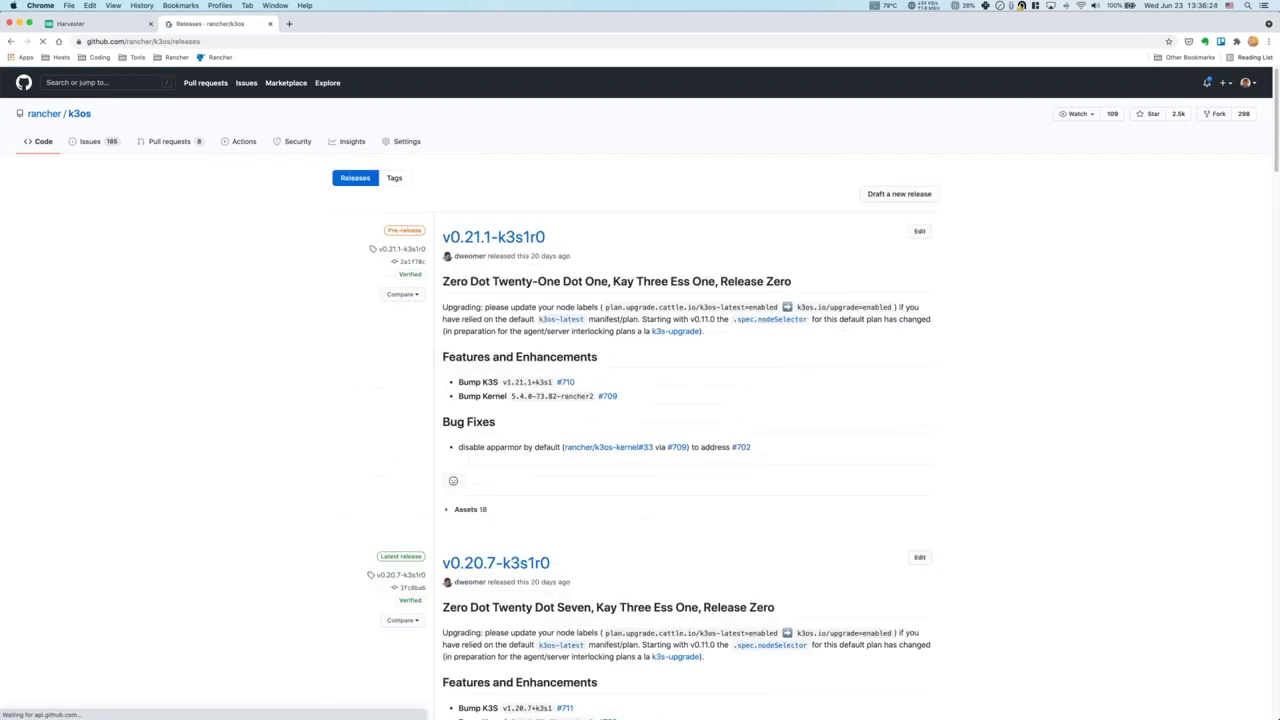
pyautogui.scroll(-5, 637, 470)
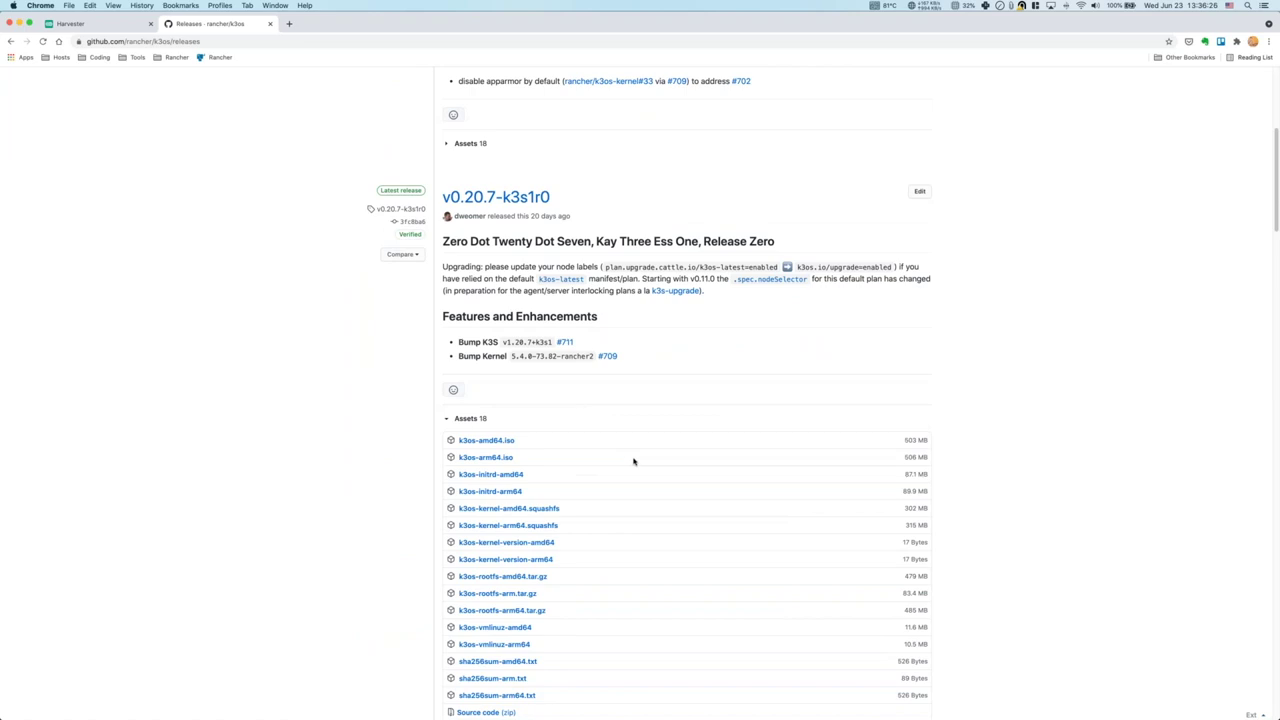
pyautogui.scroll(-1, 633, 461)
pyautogui.rightClick(492, 374)
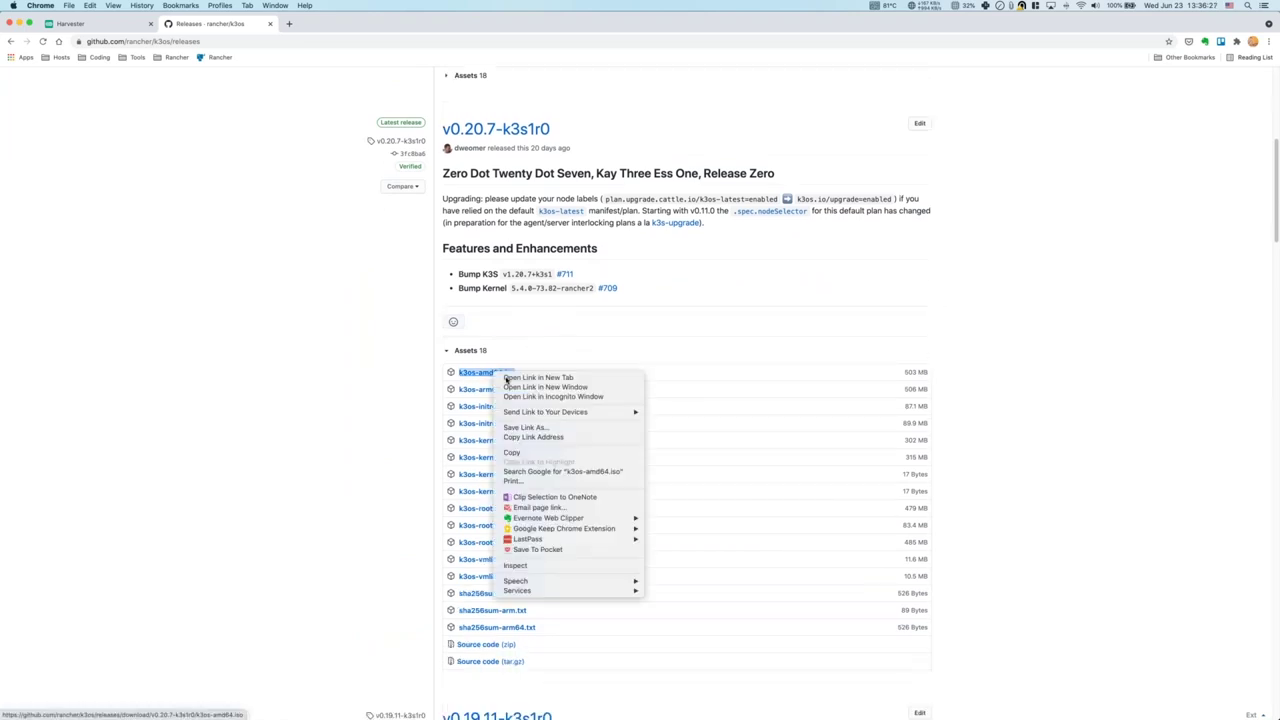
pyautogui.click(559, 438)
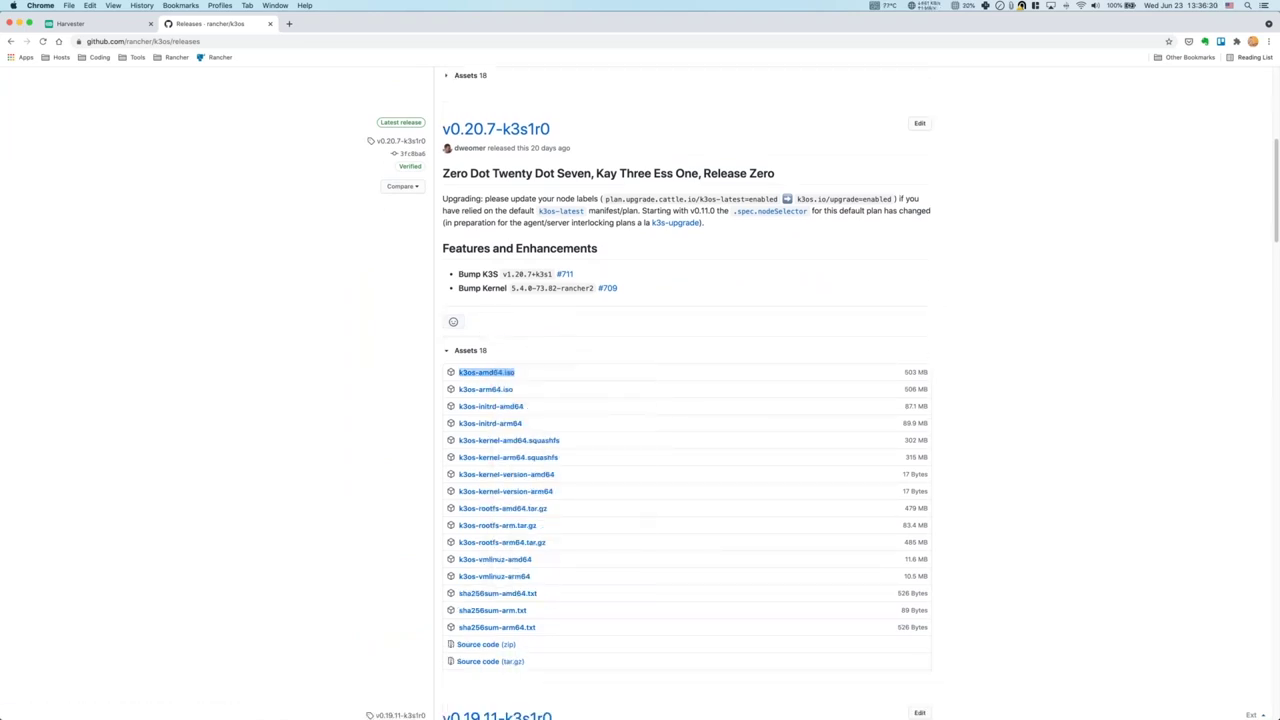
pyautogui.press('super+1')
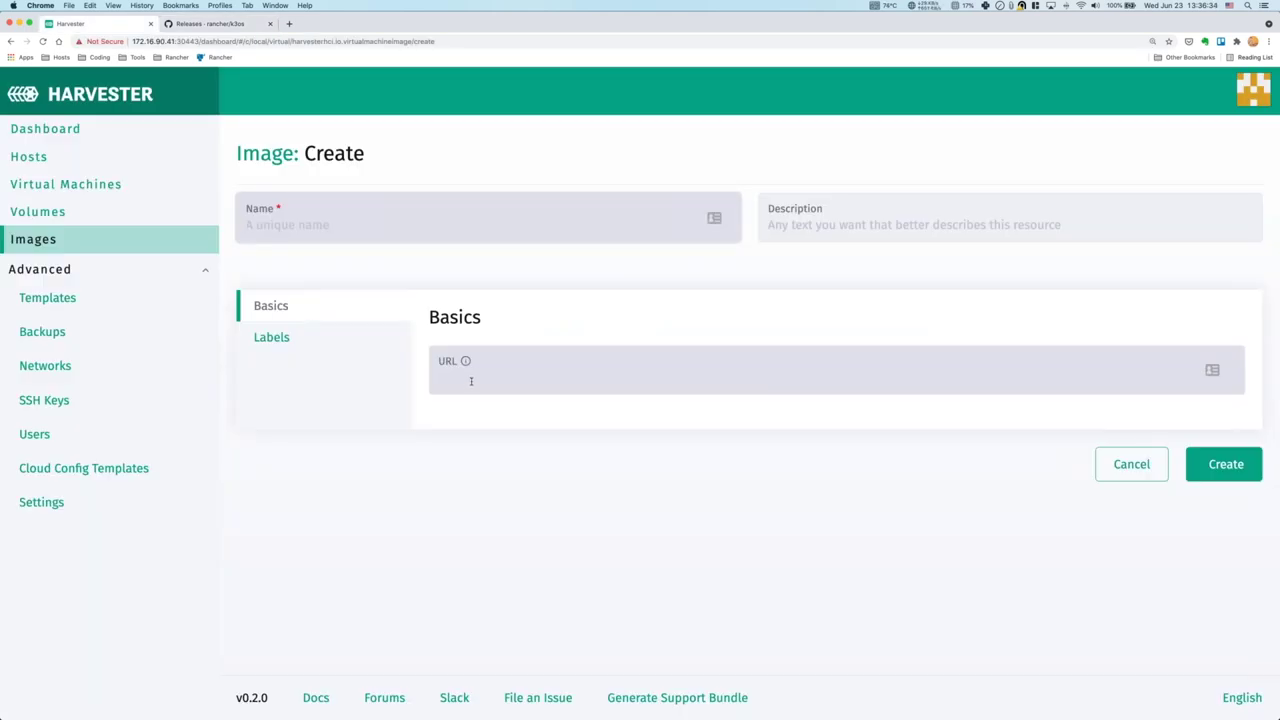
# Paste the k3os-amd64.iso GitHub download URL into the image form and create it.
pyautogui.click(471, 381)
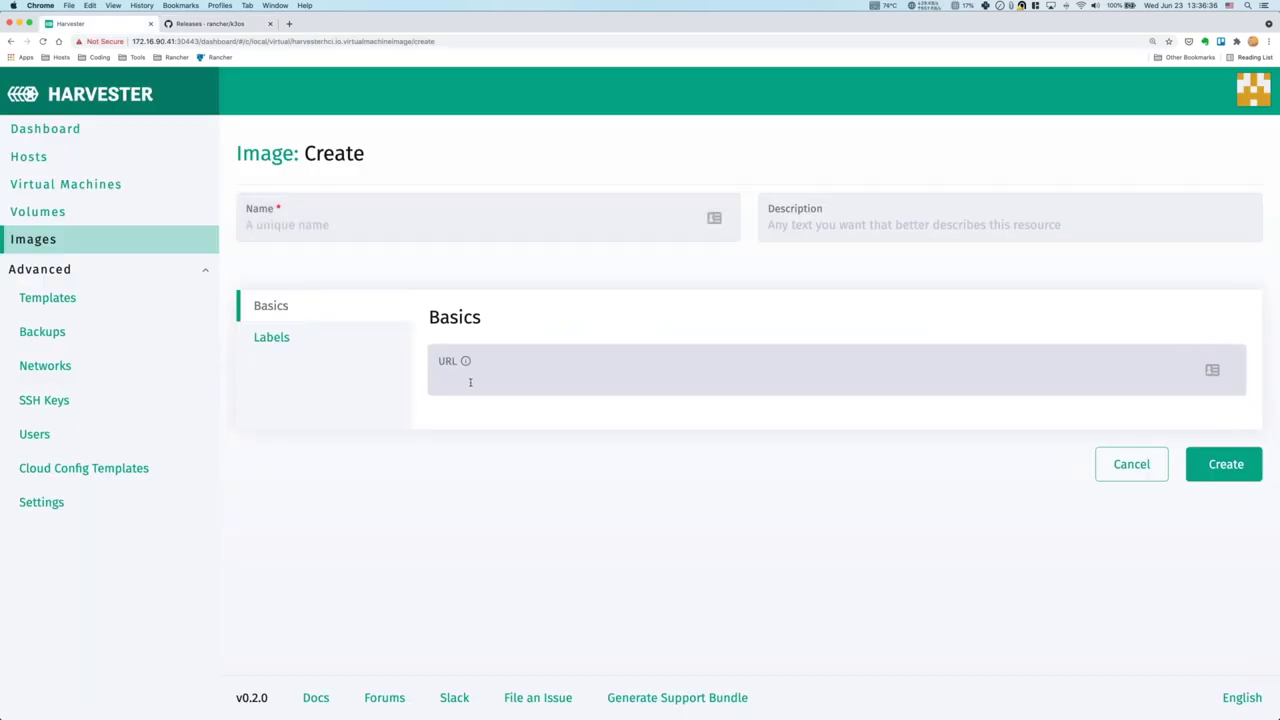
pyautogui.press('super+v')
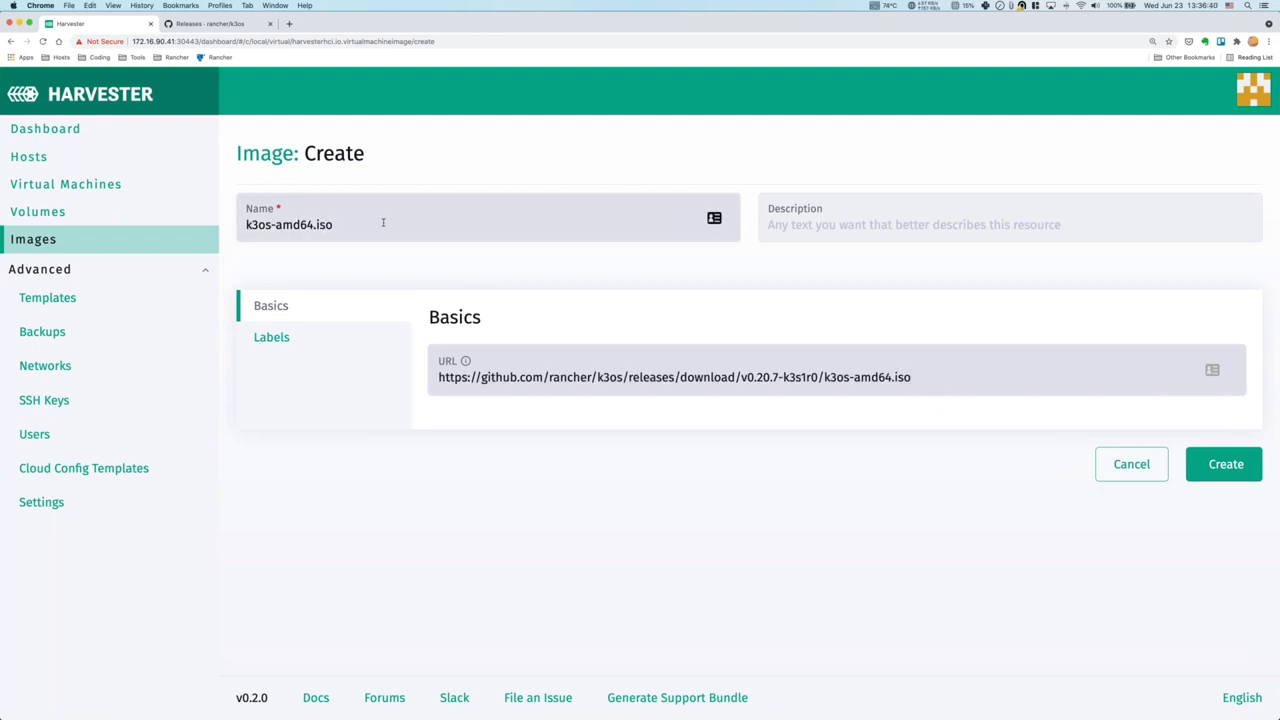
pyautogui.click(1229, 464)
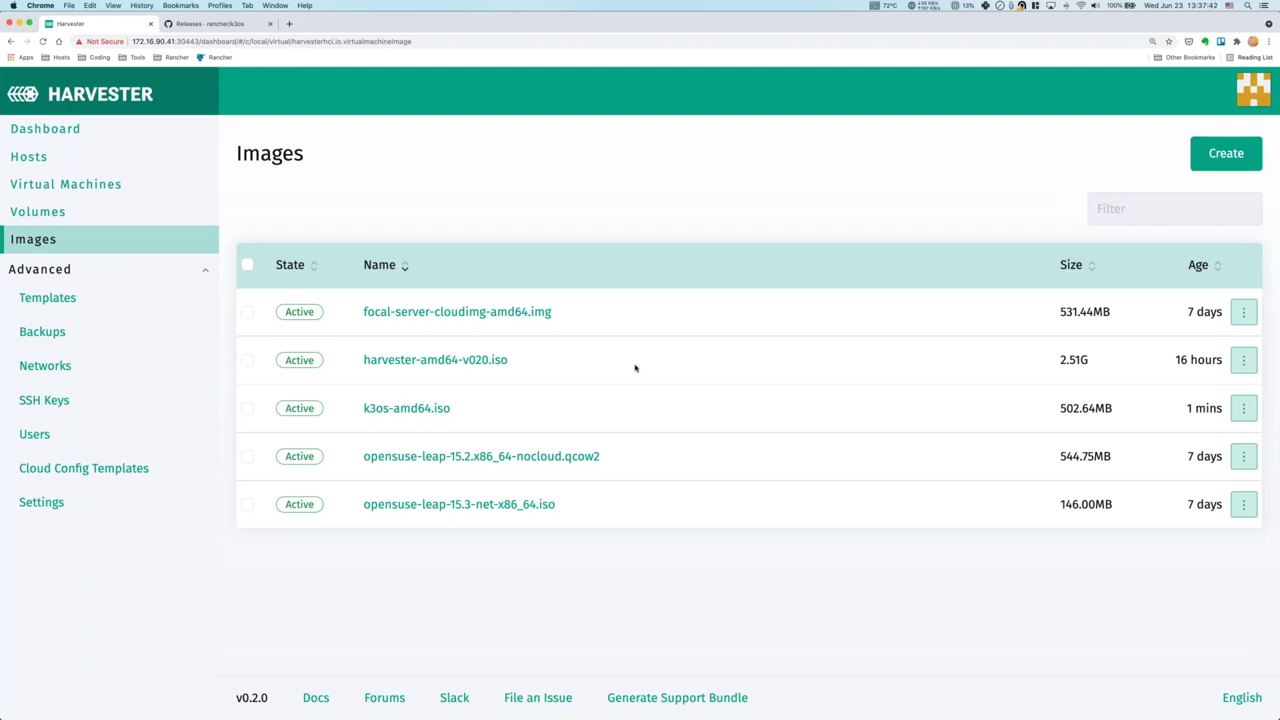
# Inspect the iso-image-base-version template's Volumes, Networks and Advanced Options tabs, then open Backups.
pyautogui.click(115, 301)
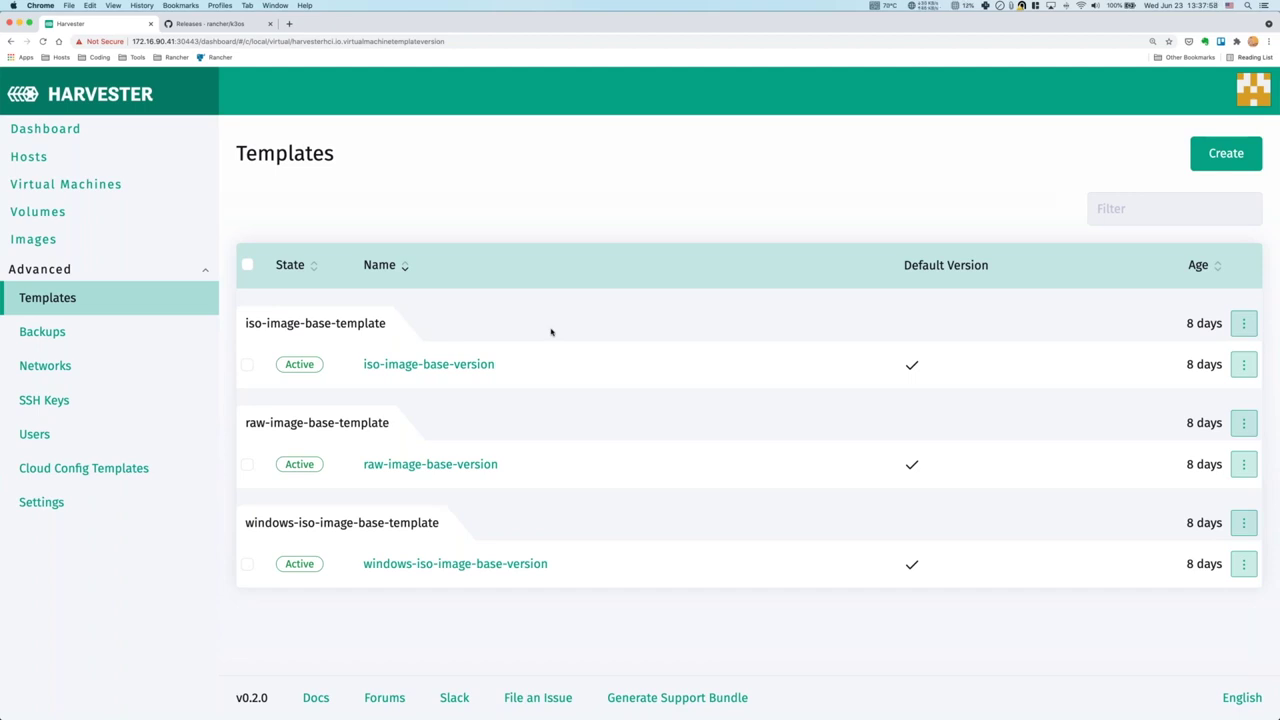
pyautogui.click(456, 366)
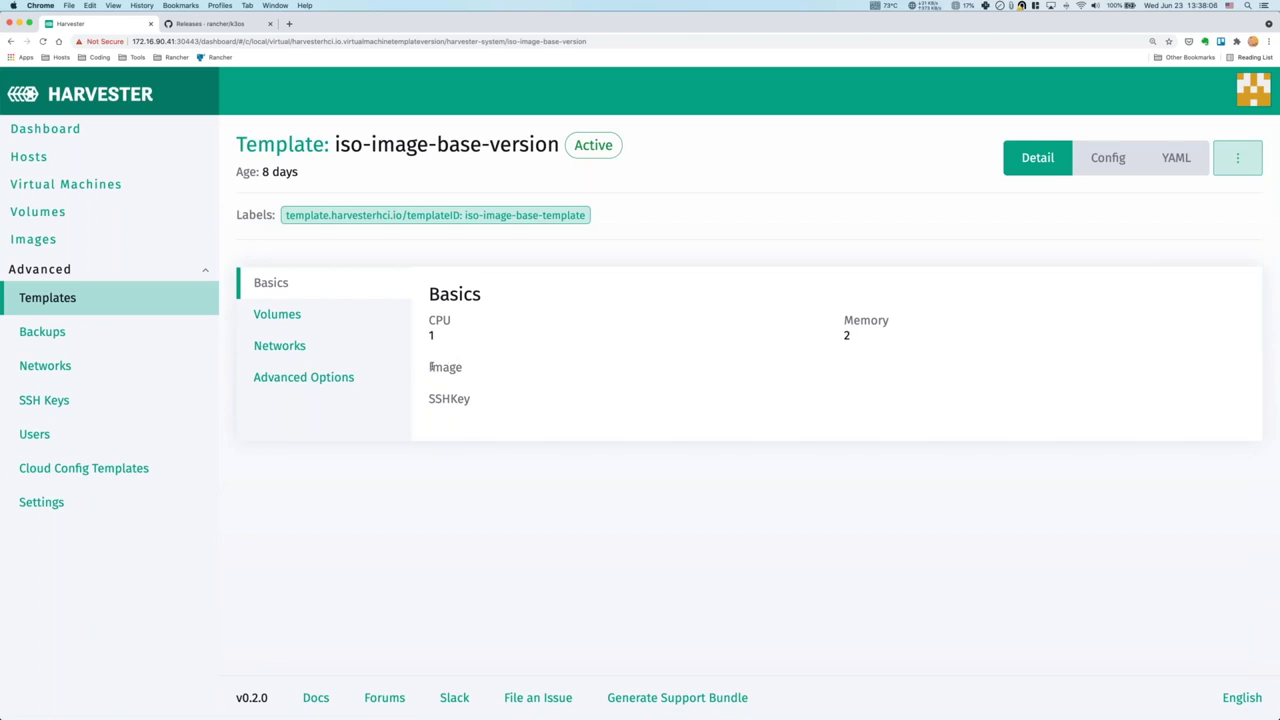
pyautogui.click(301, 320)
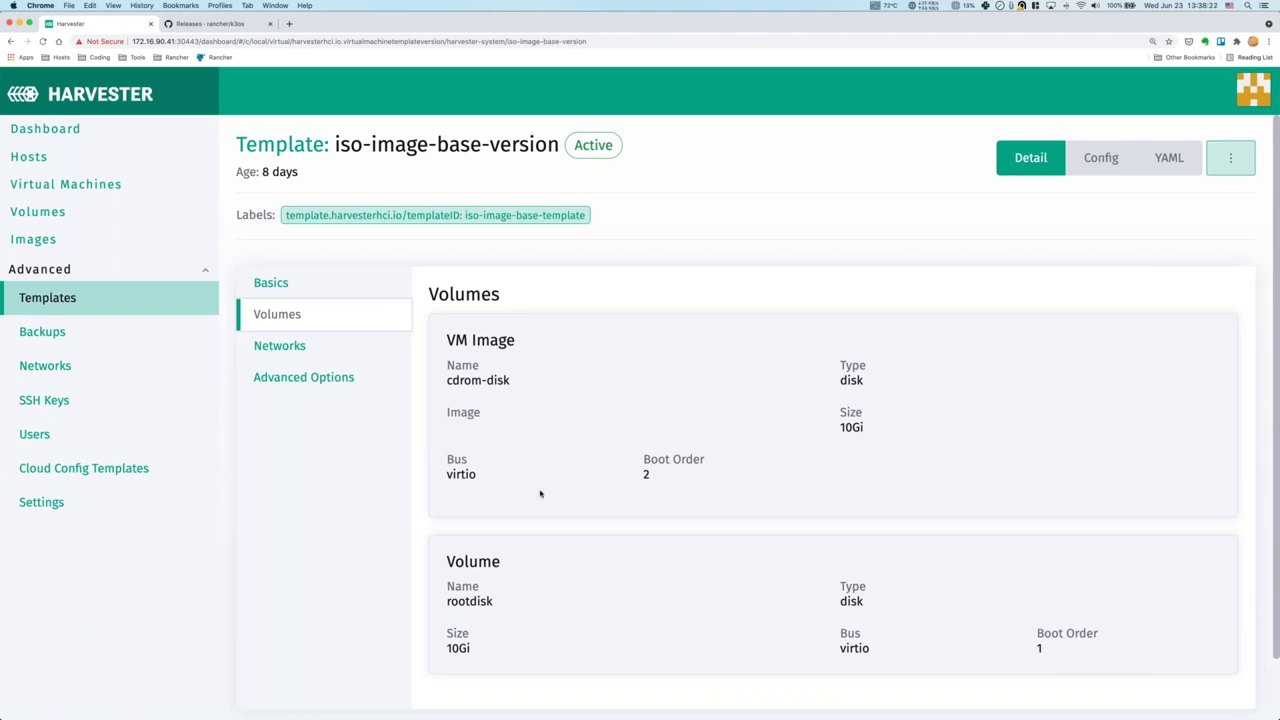
pyautogui.scroll(-1, 563, 590)
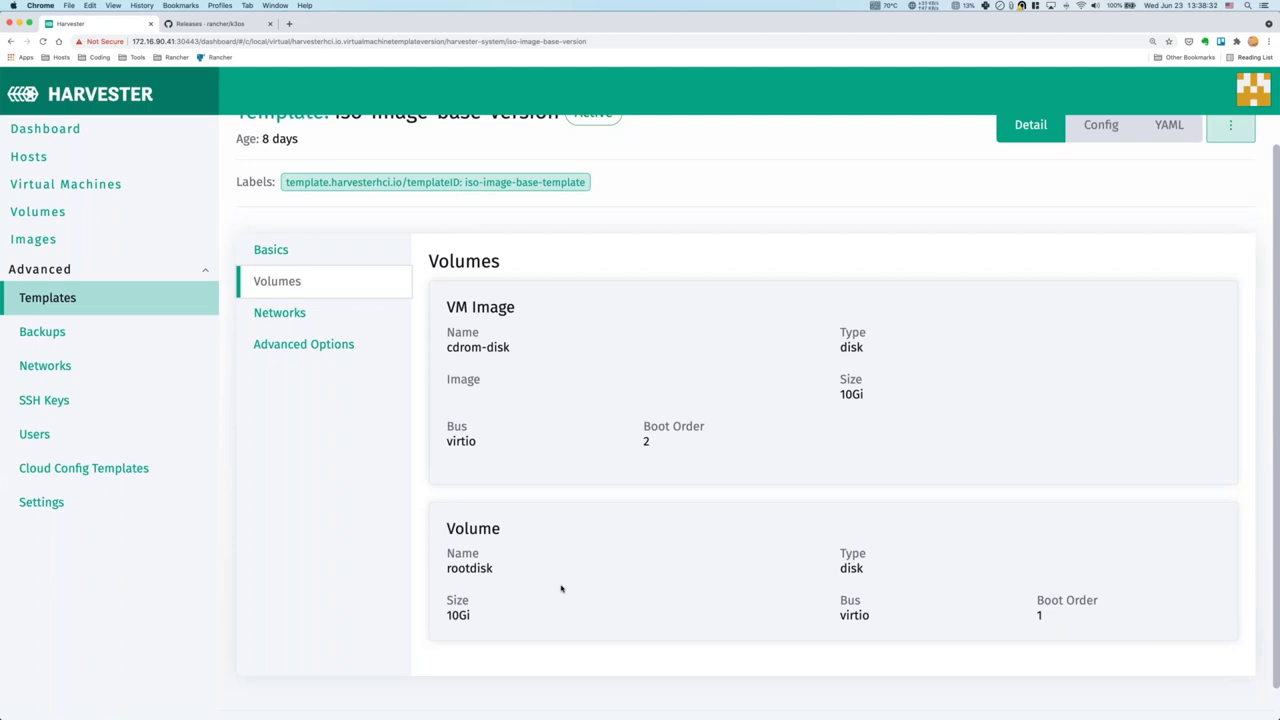
pyautogui.click(316, 315)
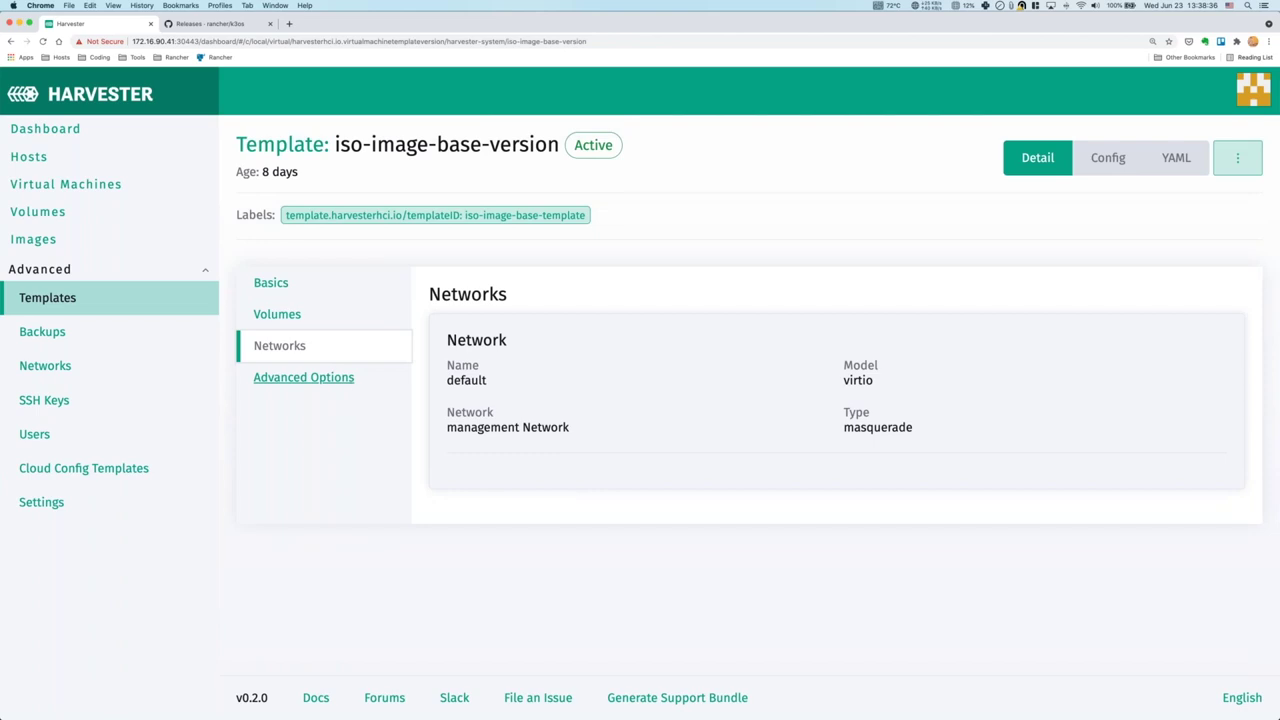
pyautogui.click(337, 383)
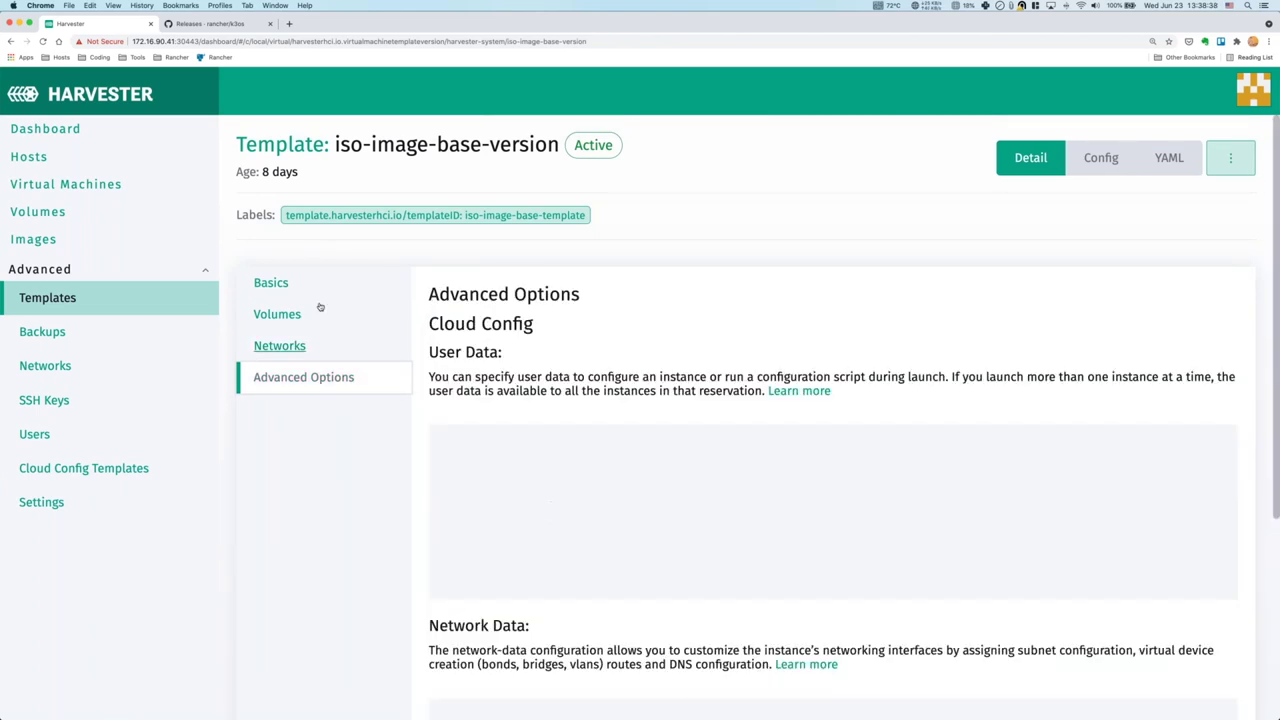
pyautogui.click(75, 303)
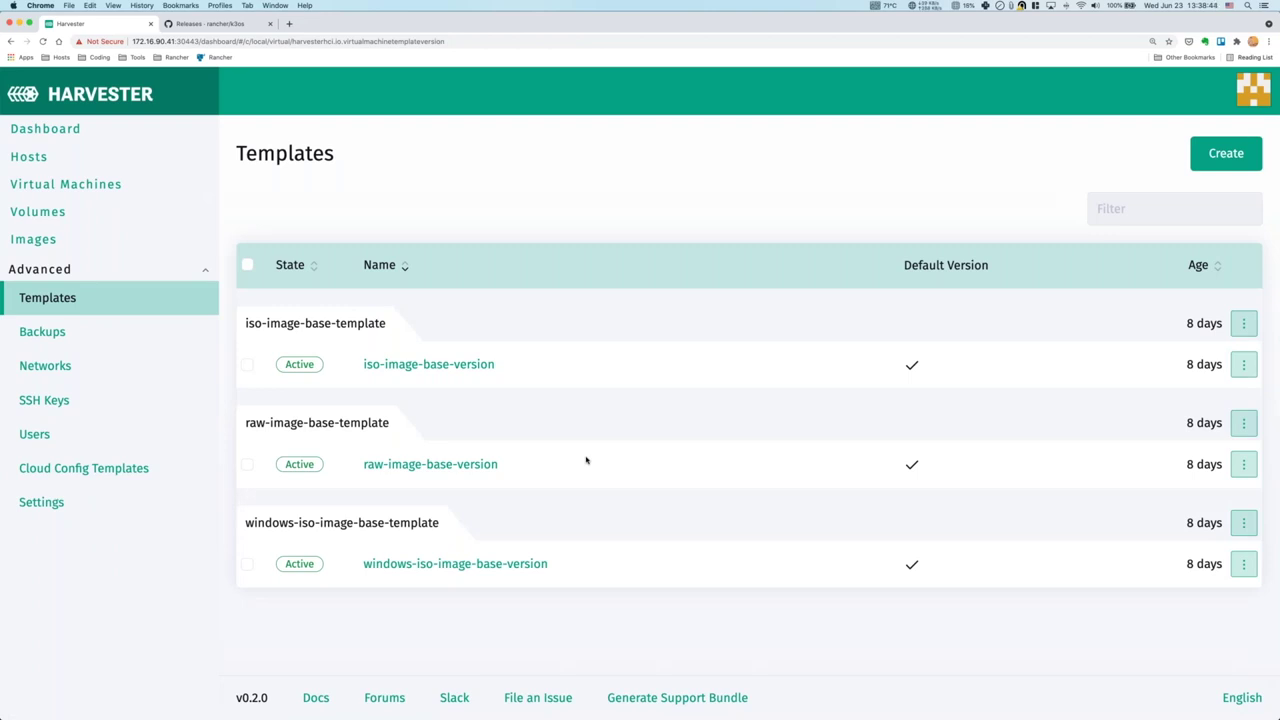
pyautogui.click(60, 337)
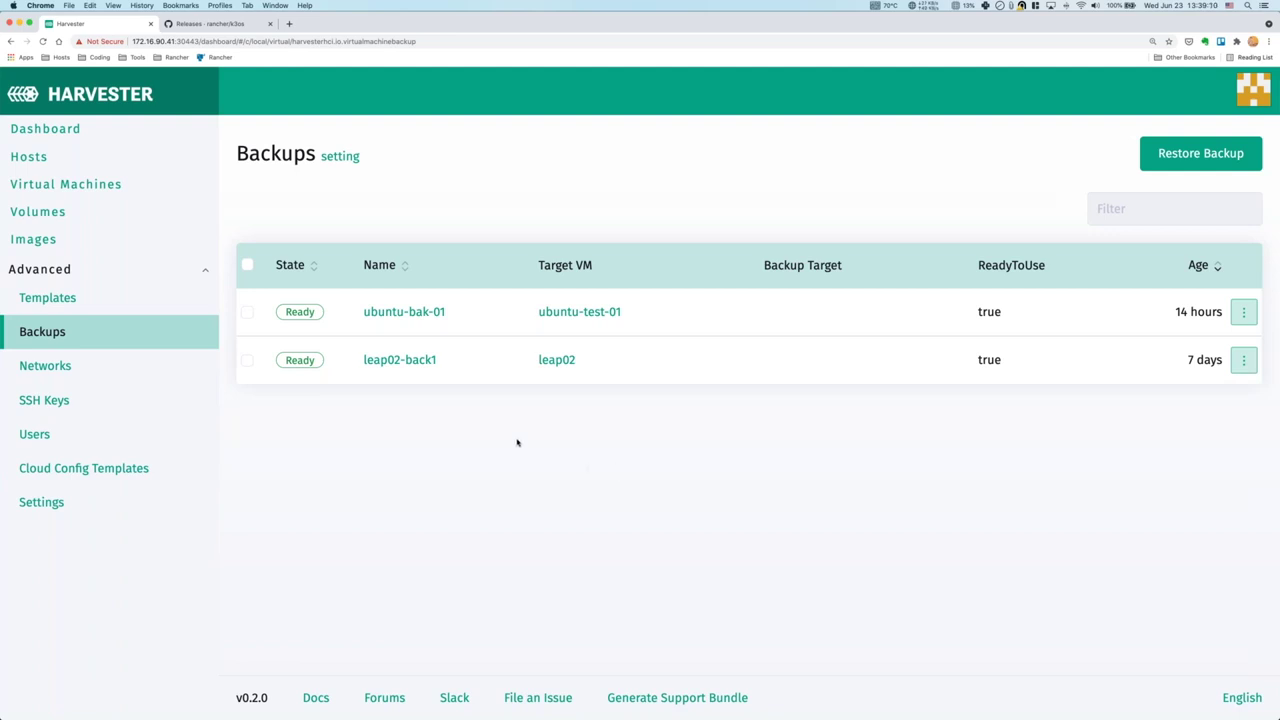
# Open leap03's console from the Virtual Machines list and maximize it.
pyautogui.click(110, 187)
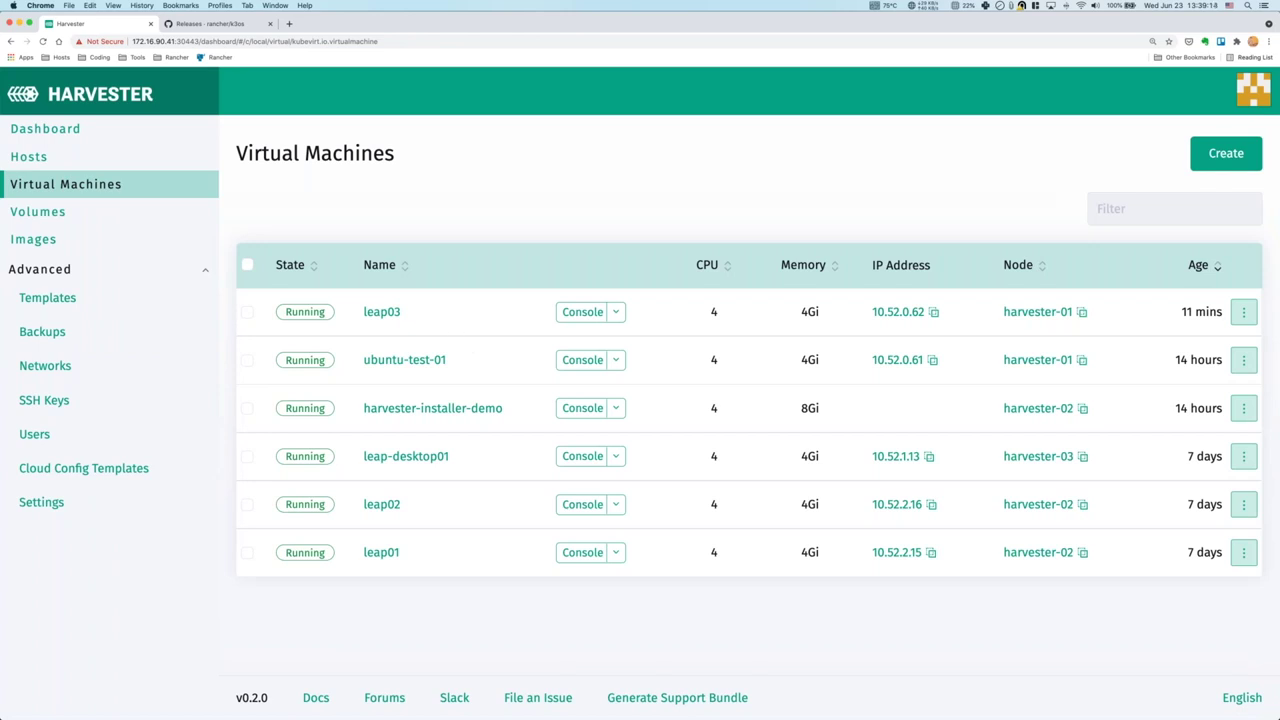
pyautogui.click(582, 312)
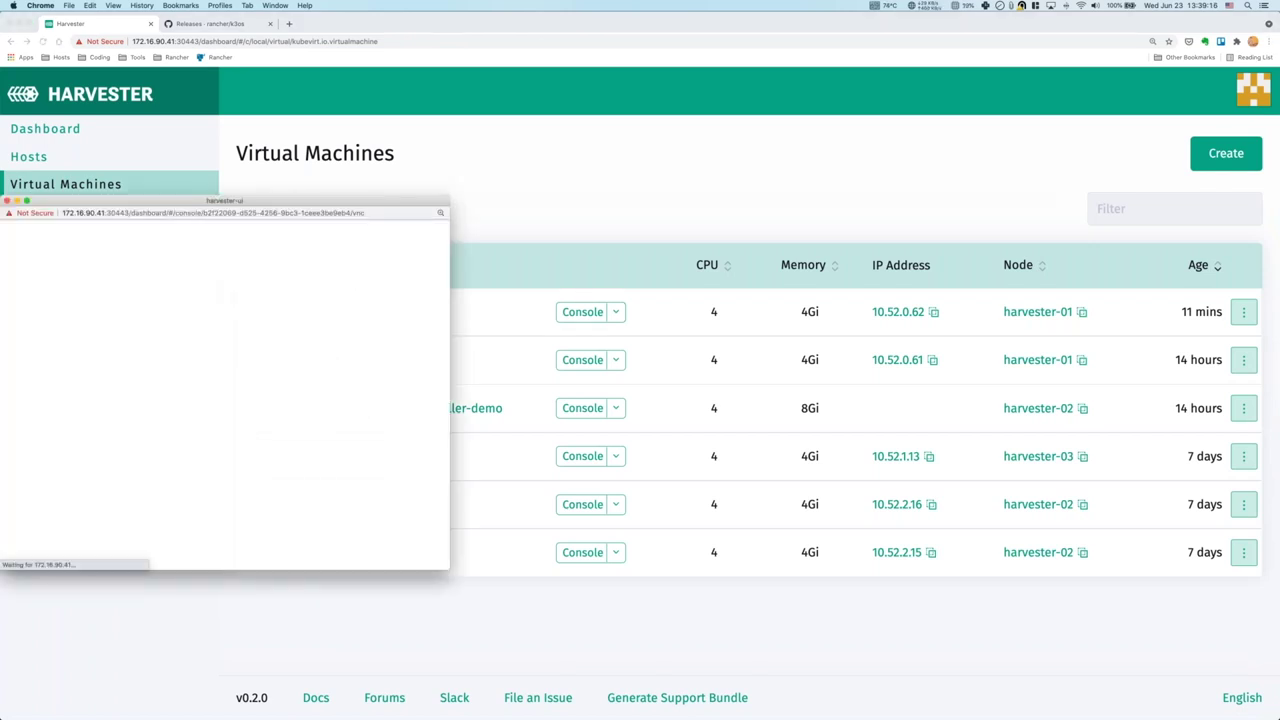
pyautogui.moveTo(352, 201); pyautogui.dragTo(554, 4)
pyautogui.doubleClick(554, 17)
# Write harvester_meetup into test.demo, sync, log out, close the console and select leap03.
pyautogui.press('Return')
pyautogui.press('Return')
pyautogui.write('ls')
pyautogui.press('Return')
pyautogui.write('ech')
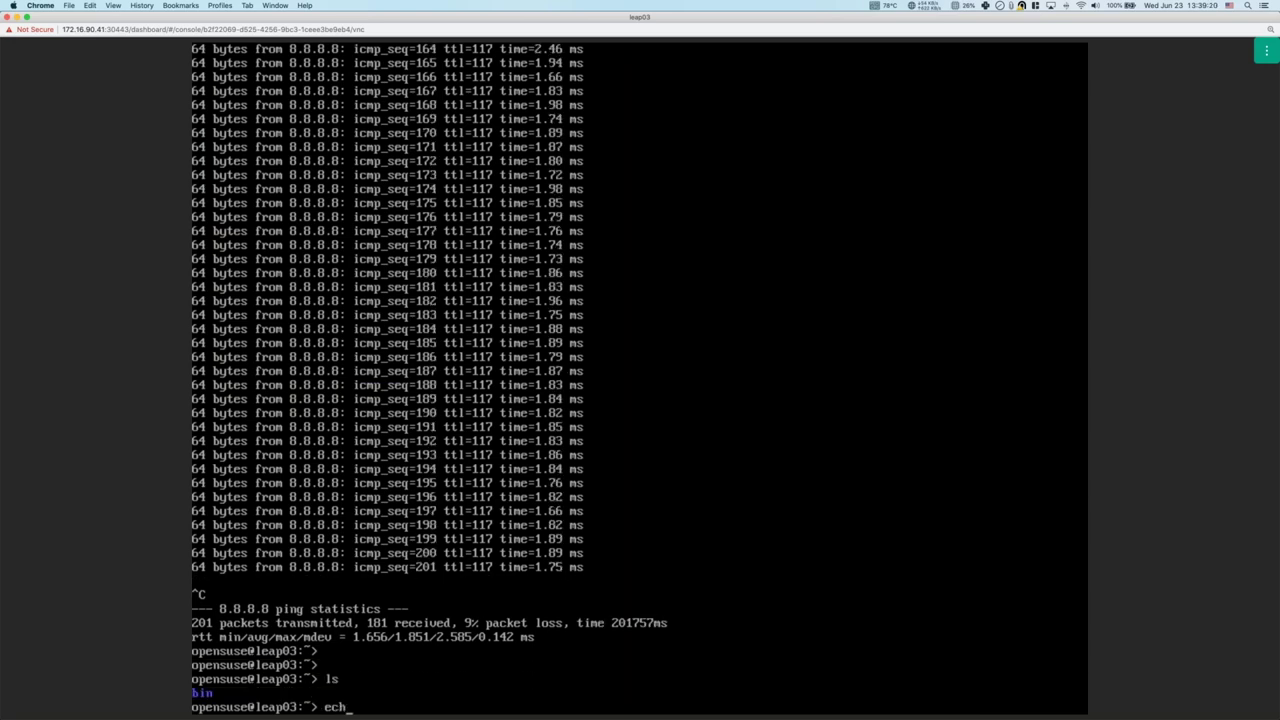
pyautogui.write('o harvester_meetup > test.demo')
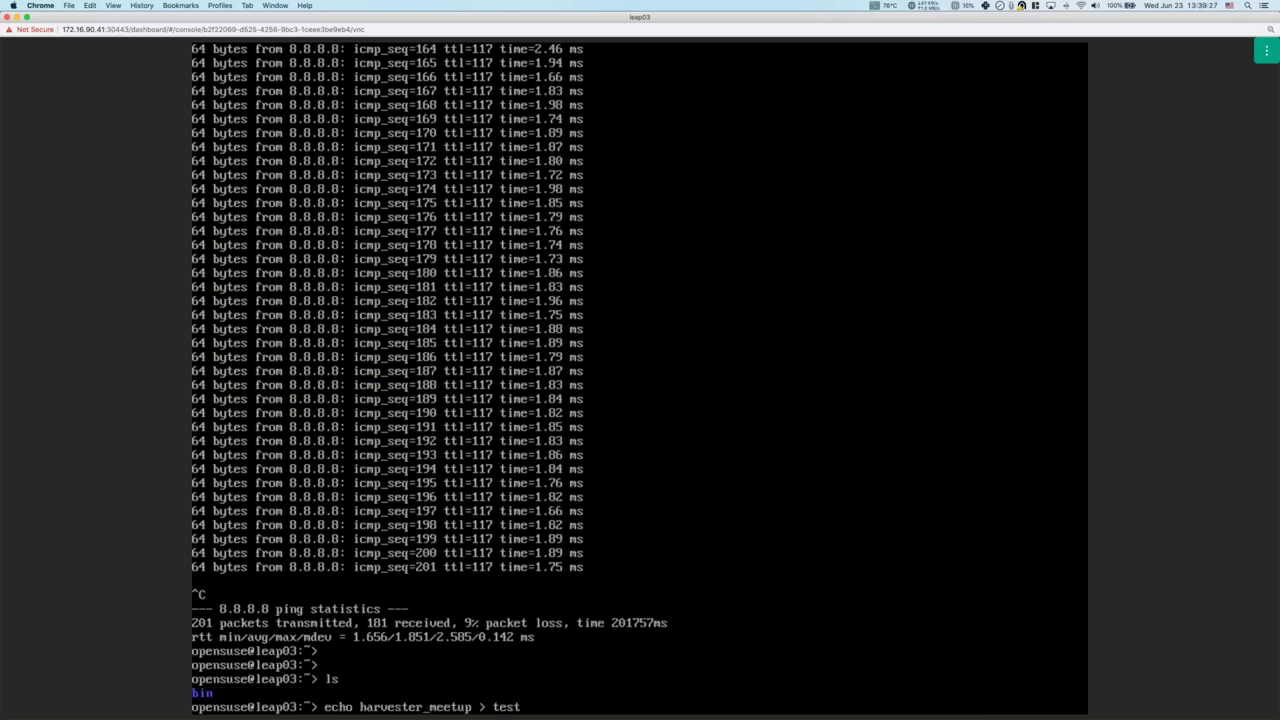
pyautogui.press('Return')
pyautogui.write('sync')
pyautogui.press('Return')
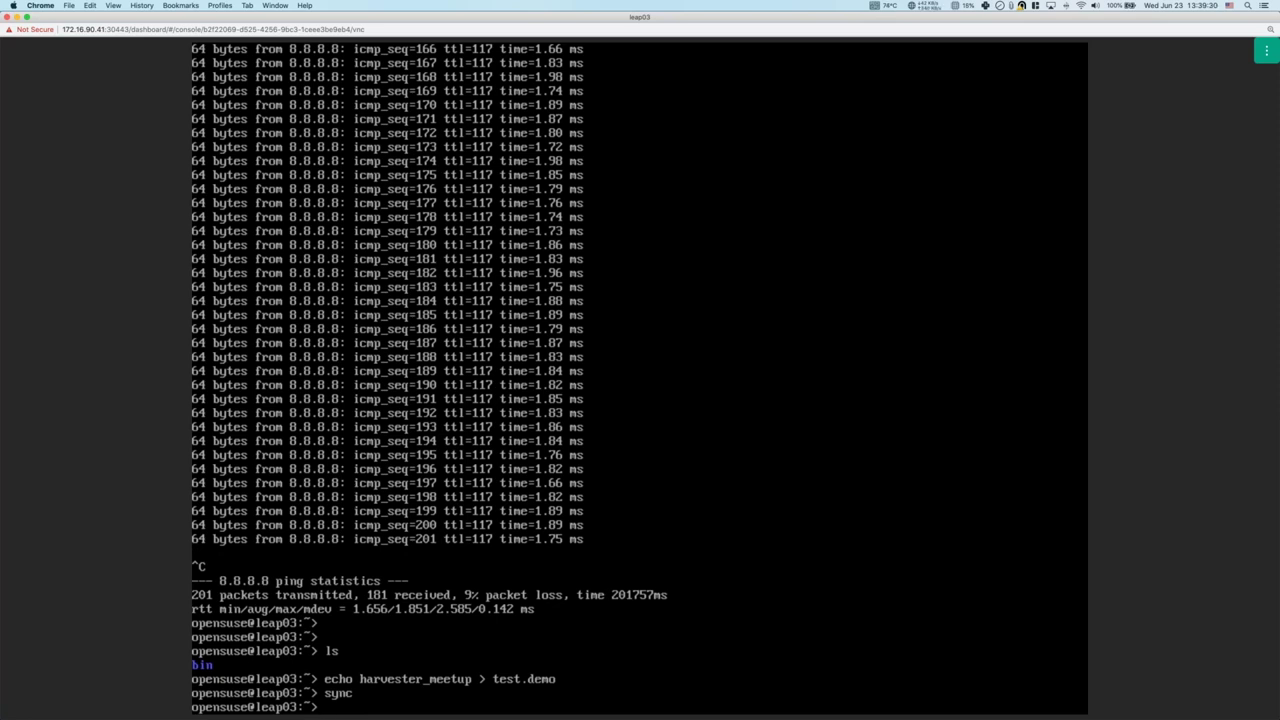
pyautogui.hotkey('ctrl', 'd')
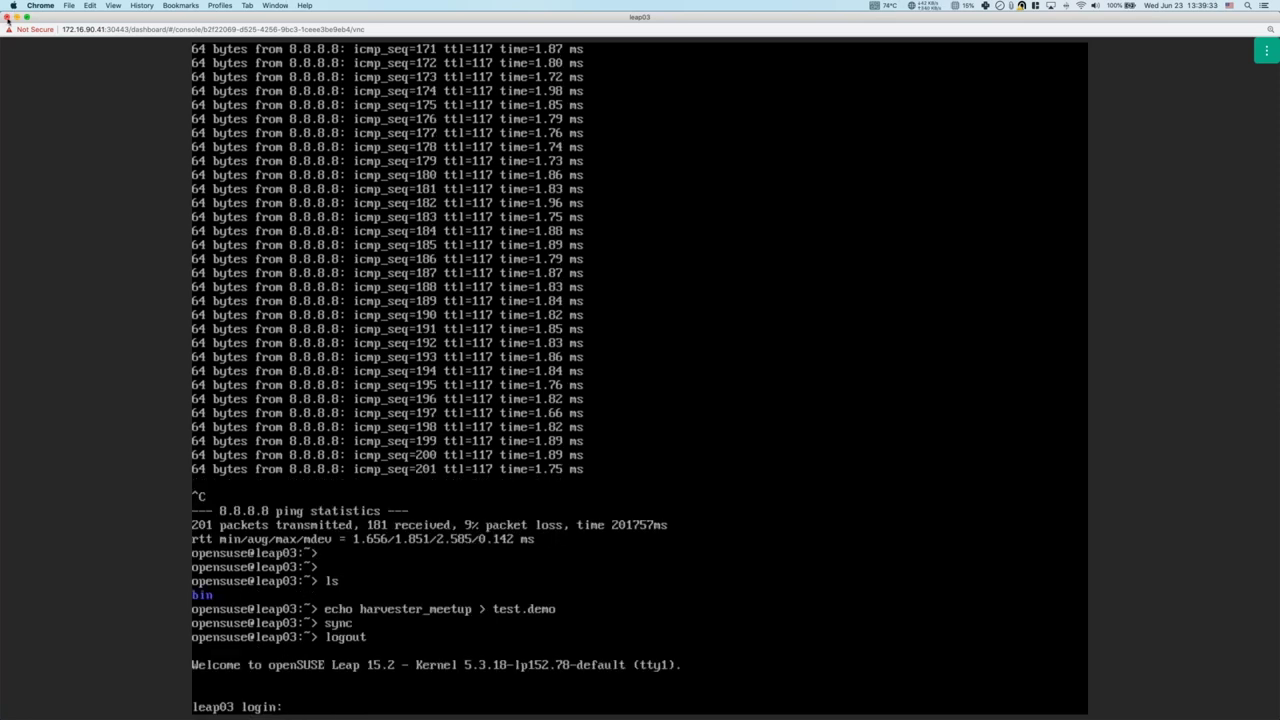
pyautogui.click(7, 18)
pyautogui.click(445, 313)
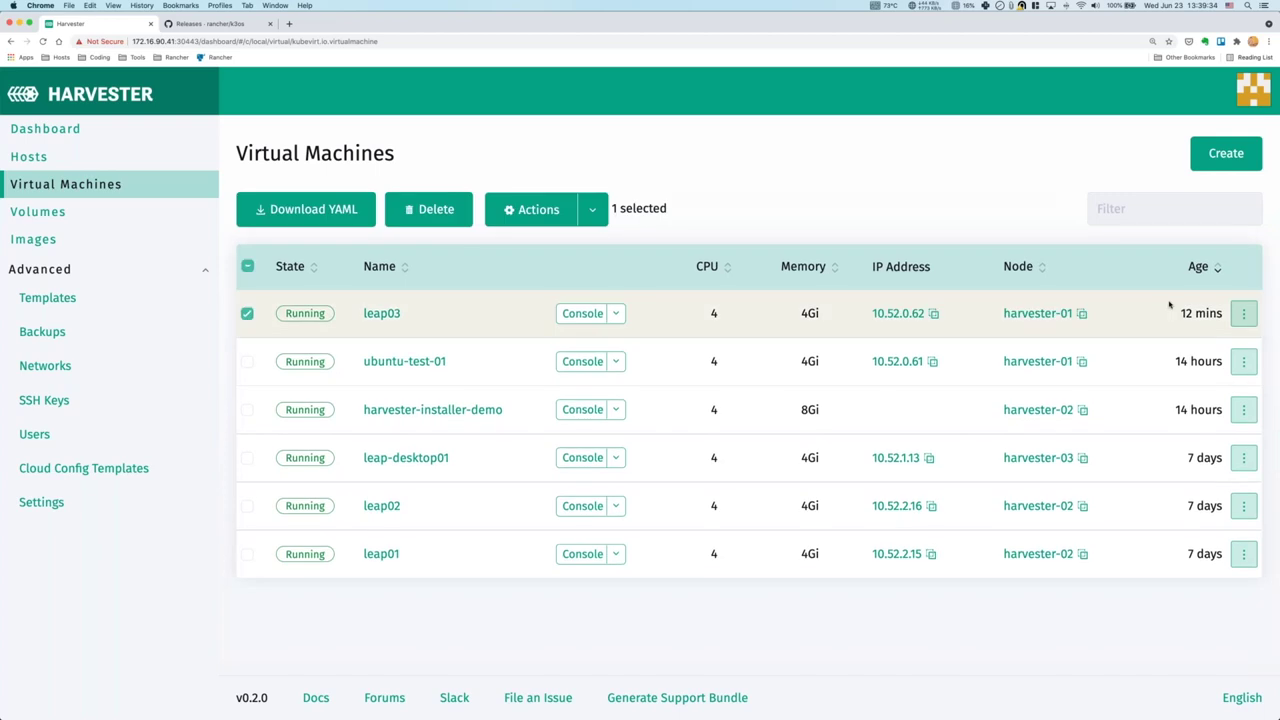
# Take a backup of leap03 named leap03-bak1 and view it in the Backups list.
pyautogui.click(1240, 316)
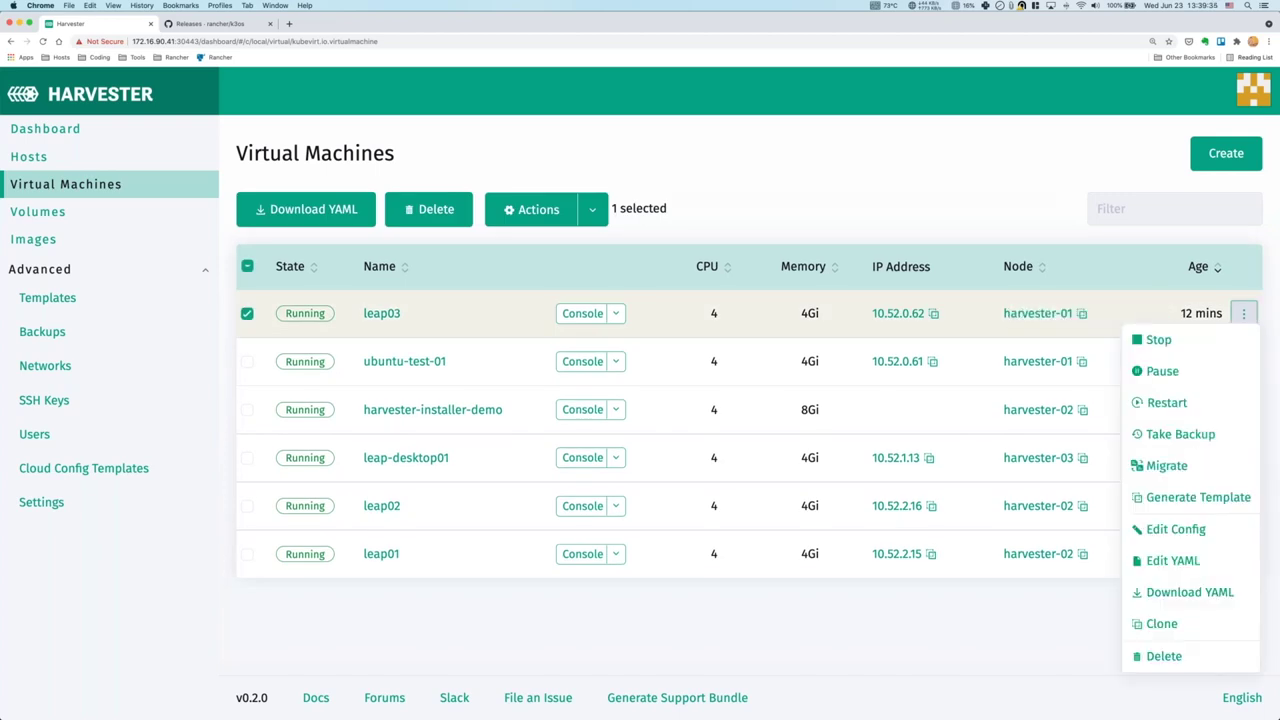
pyautogui.click(1201, 440)
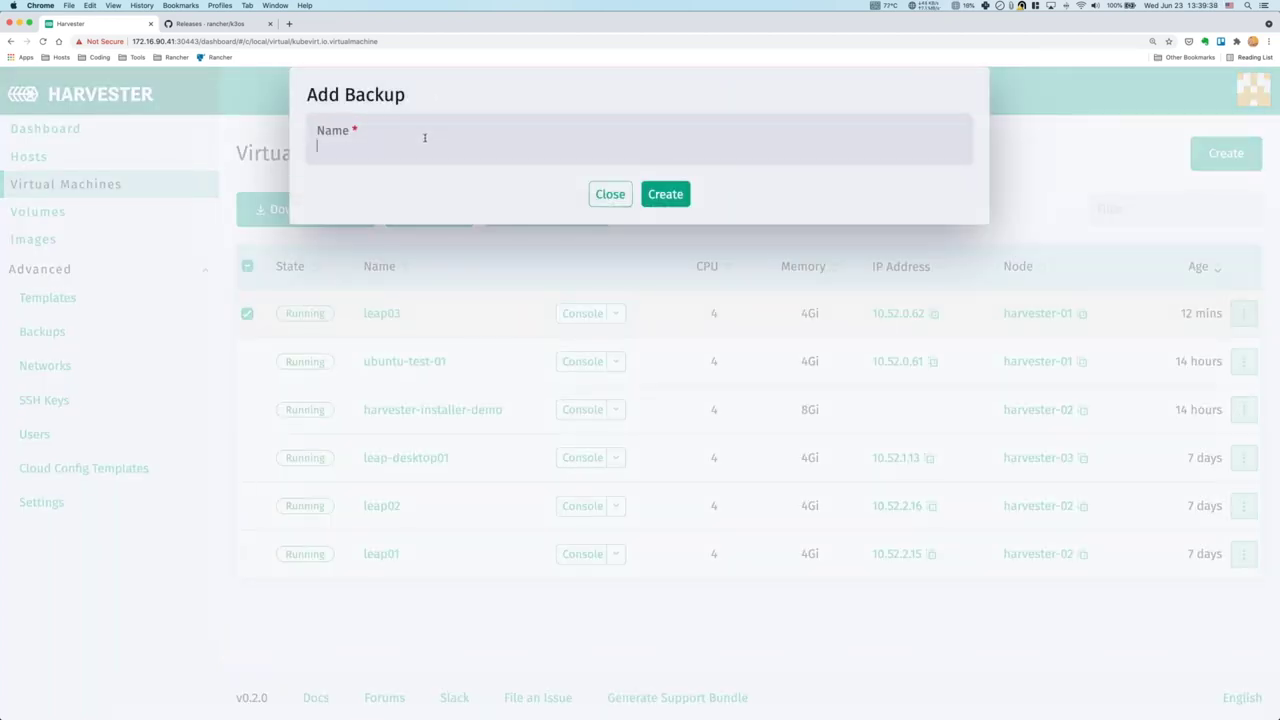
pyautogui.write('leap03-back')
pyautogui.press('BackSpace')
pyautogui.press('BackSpace')
pyautogui.write('k1')
pyautogui.click(665, 194)
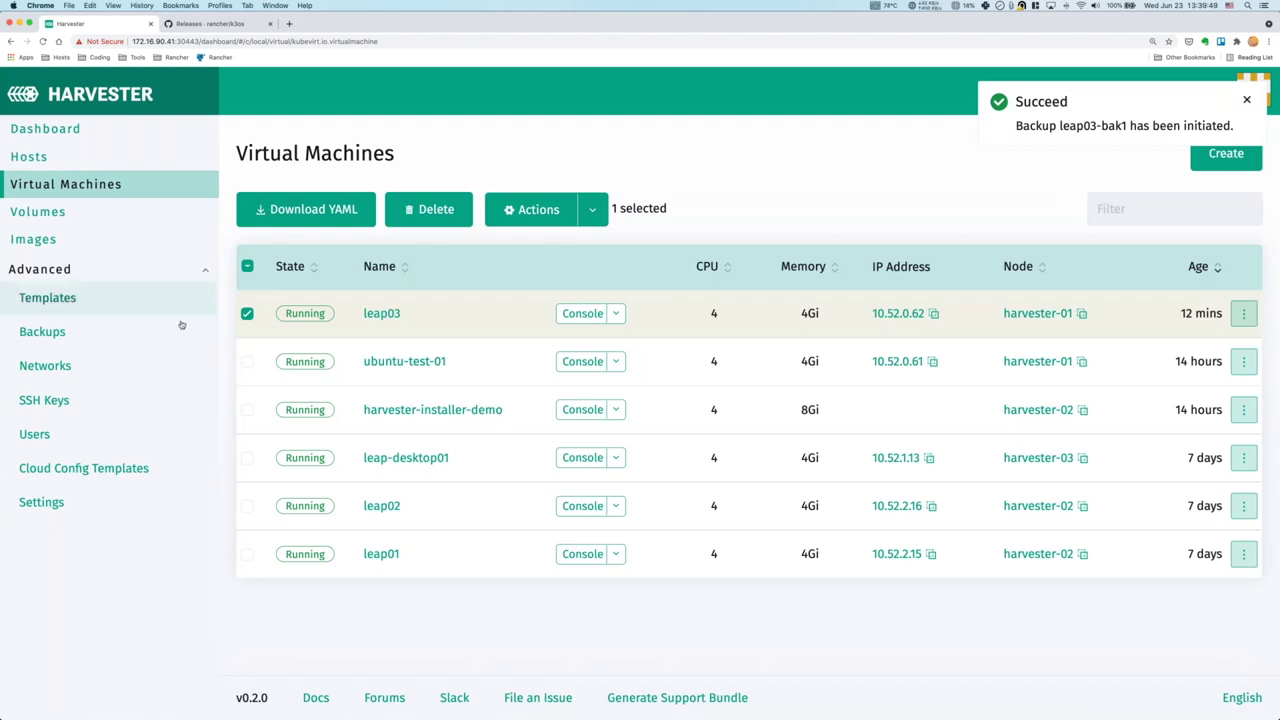
pyautogui.click(45, 333)
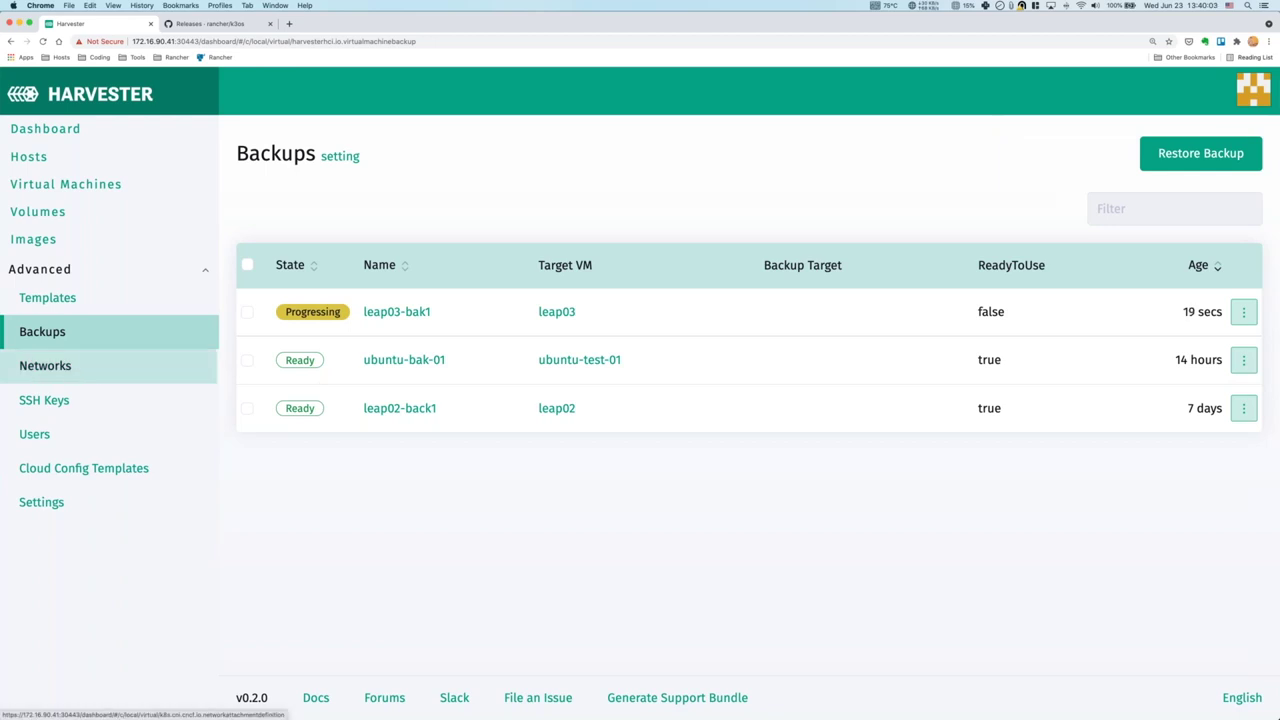
# Go to the Networks page, which lists vlan92 and vlan91.
pyautogui.click(70, 372)
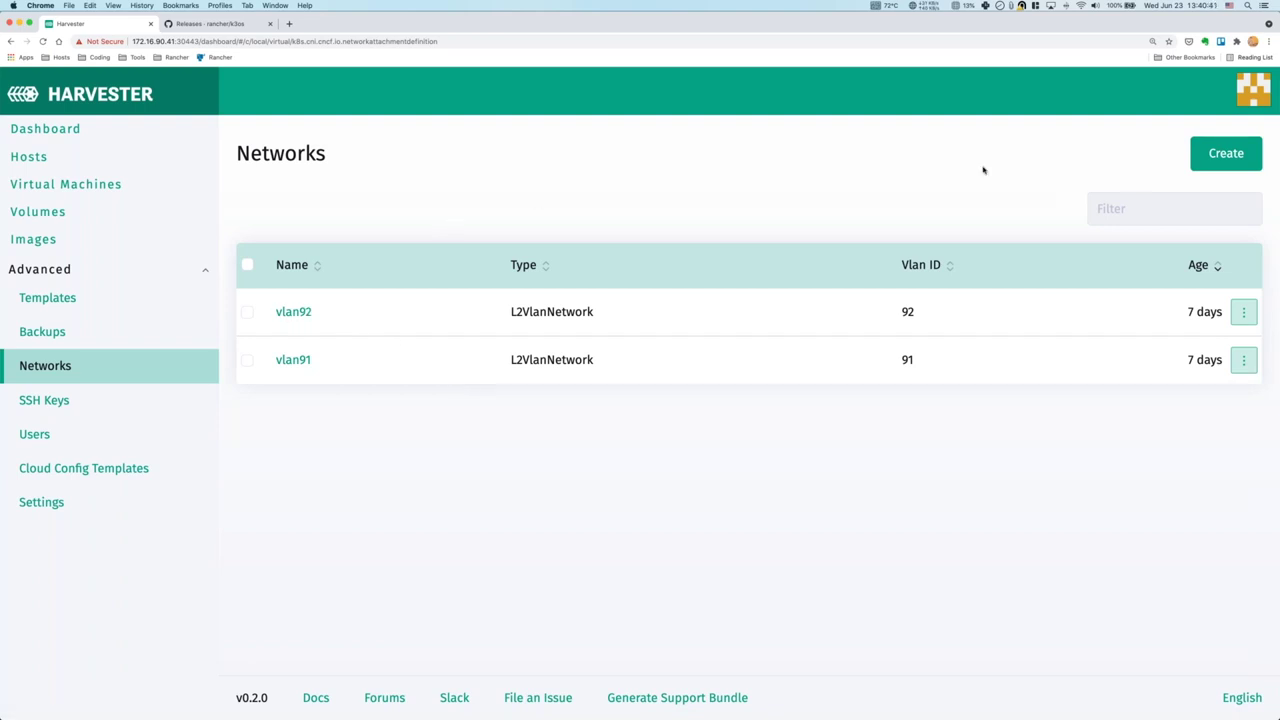
# Start a new network form, then cancel it without saving.
pyautogui.click(1210, 162)
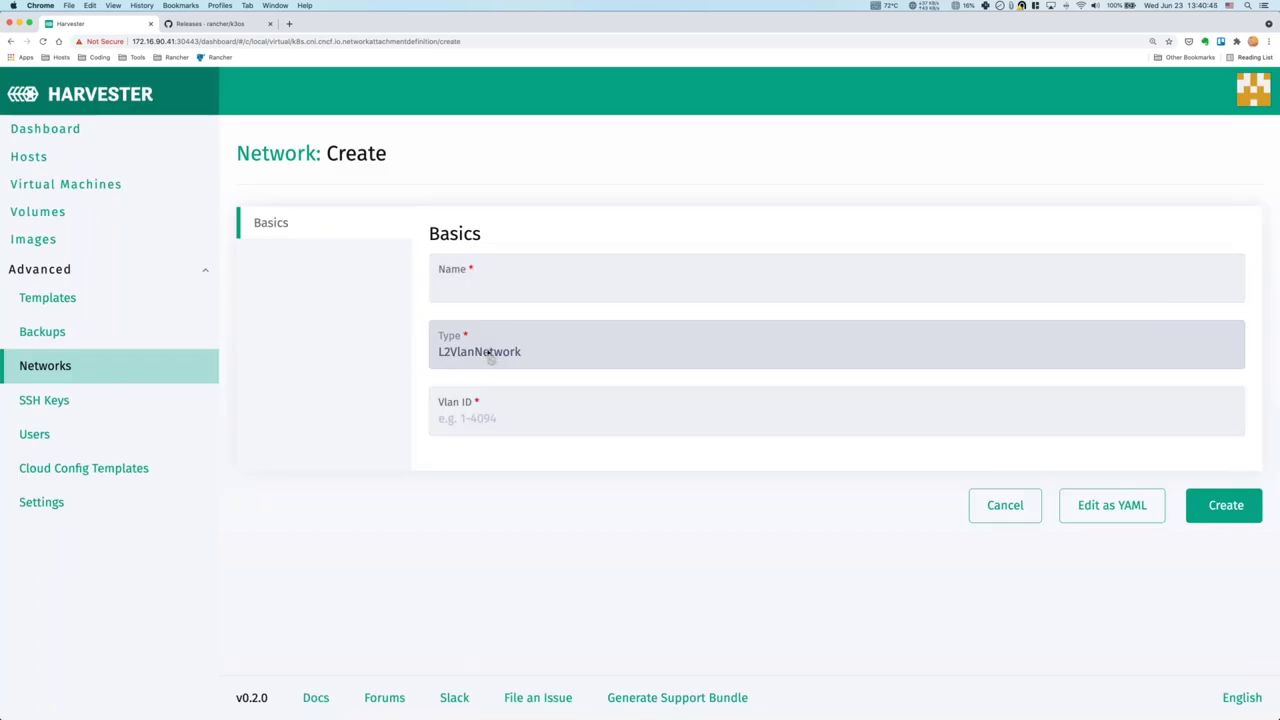
pyautogui.click(478, 285)
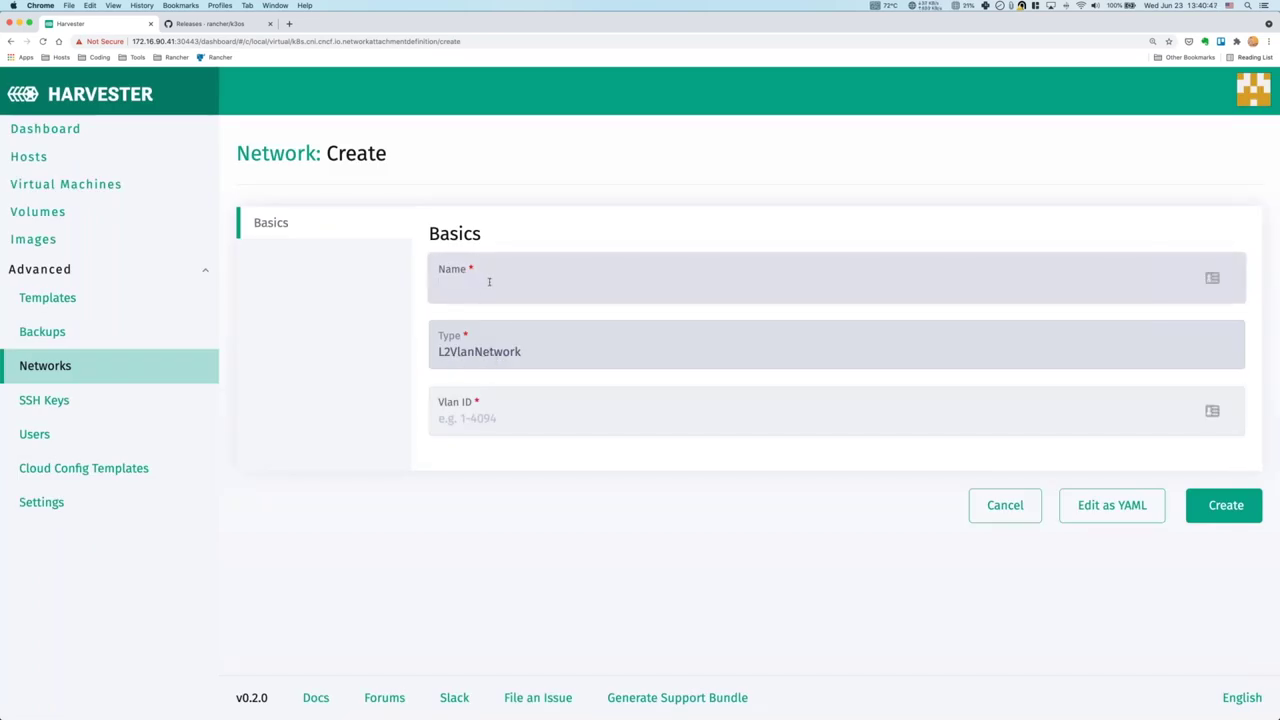
pyautogui.click(510, 418)
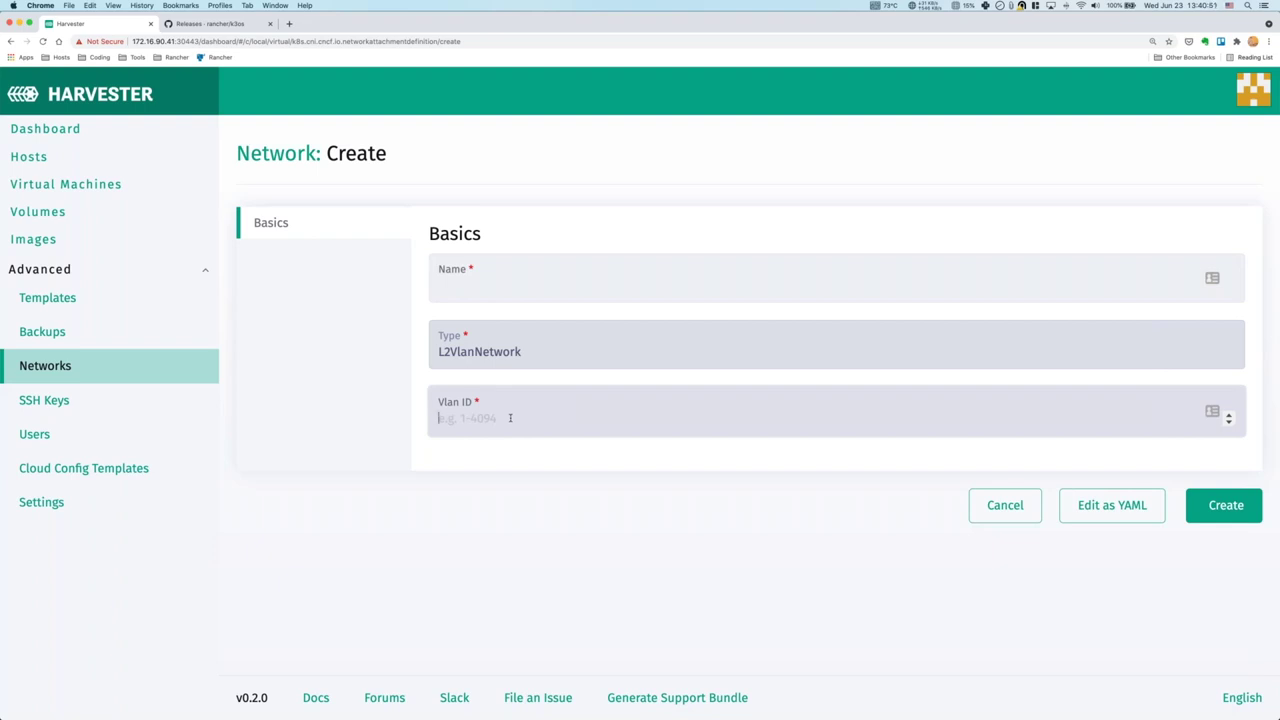
pyautogui.click(990, 506)
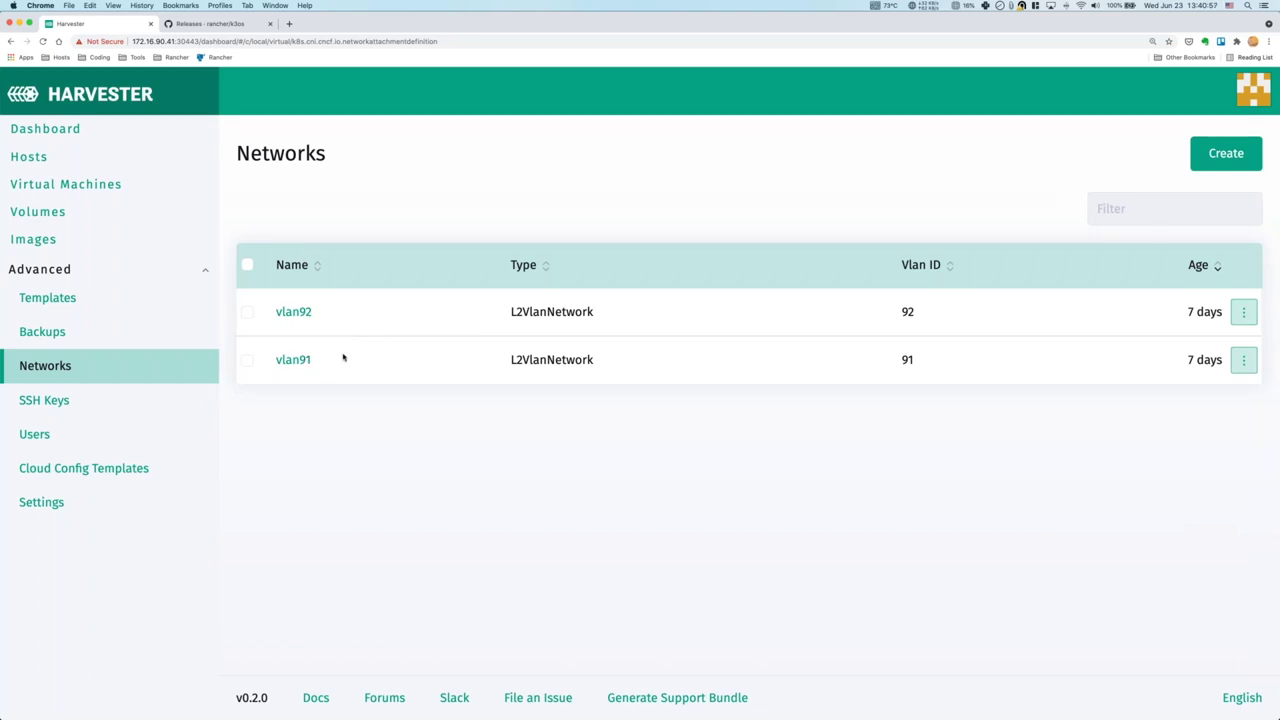
# Create the network vlan93 with VLAN ID 93.
pyautogui.click(1230, 151)
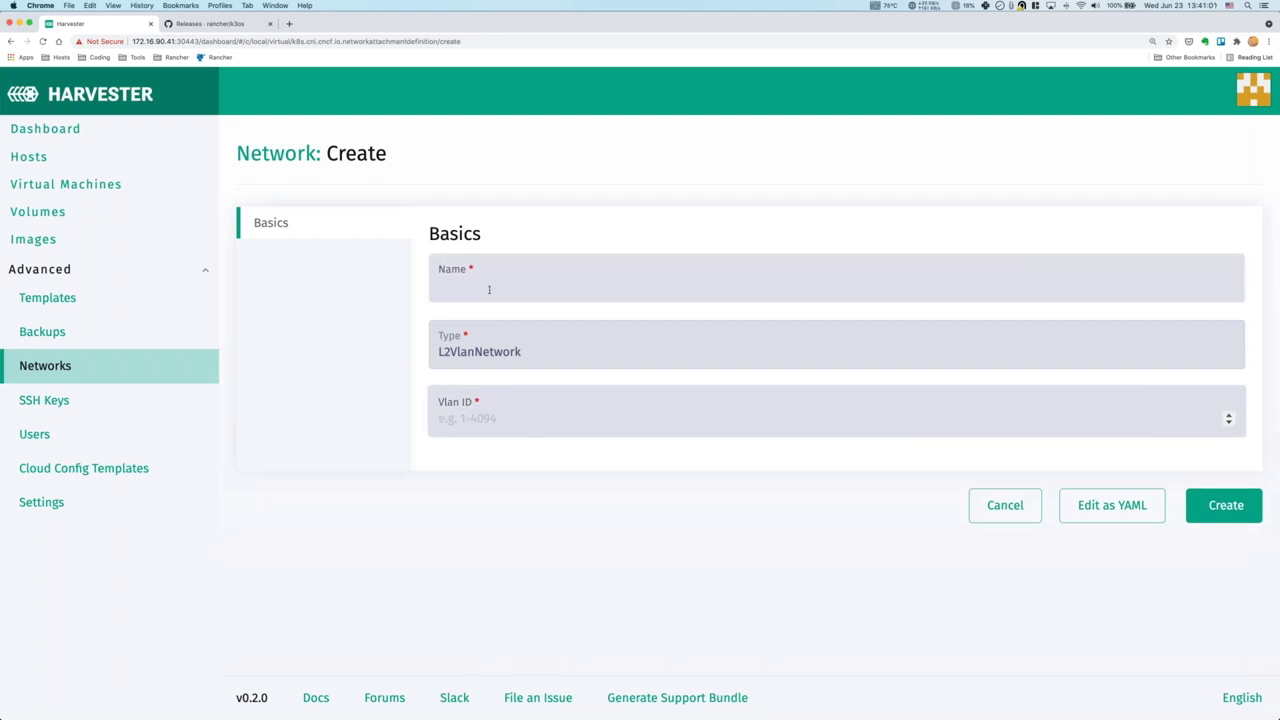
pyautogui.click(489, 288)
pyautogui.write('vlan93')
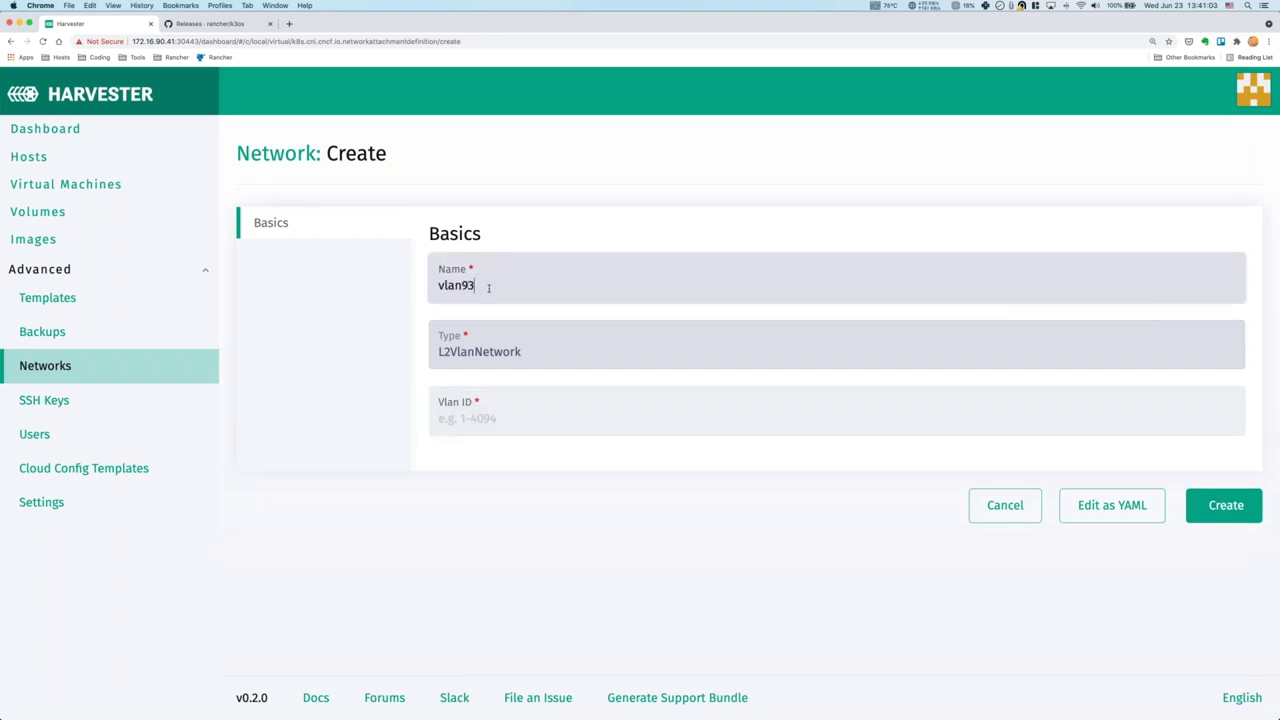
pyautogui.click(483, 417)
pyautogui.write('93')
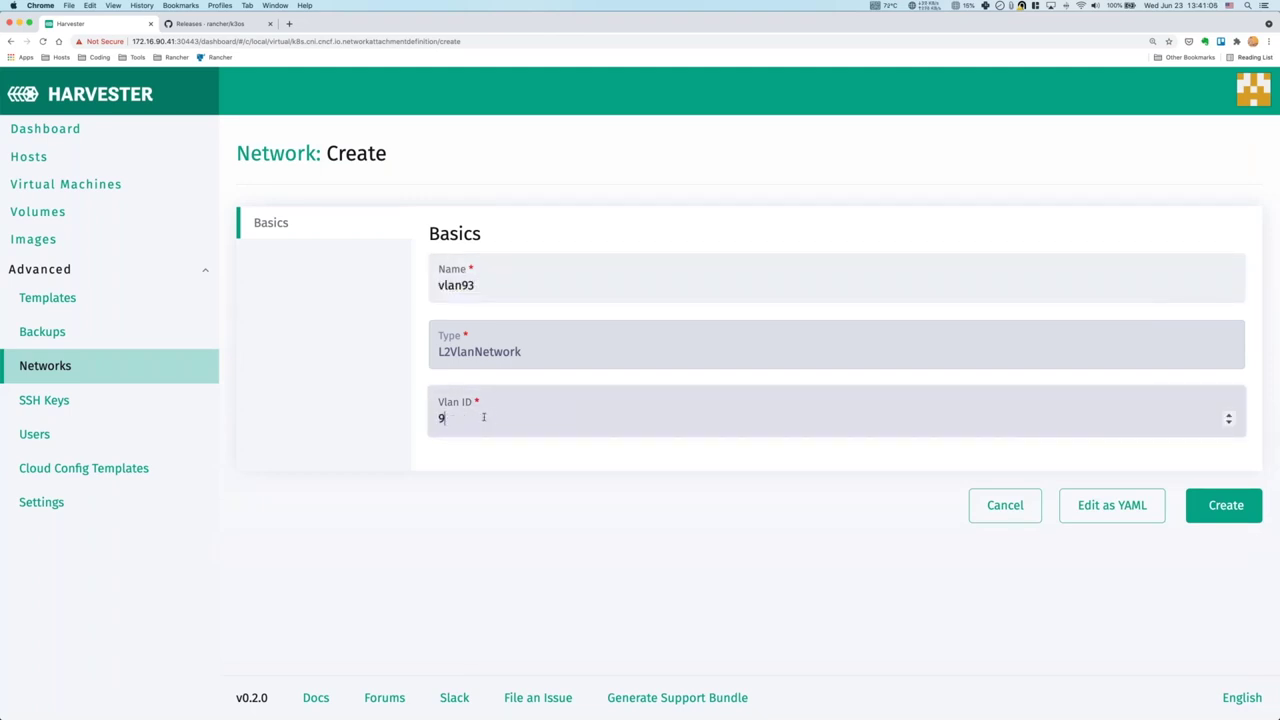
pyautogui.click(1224, 505)
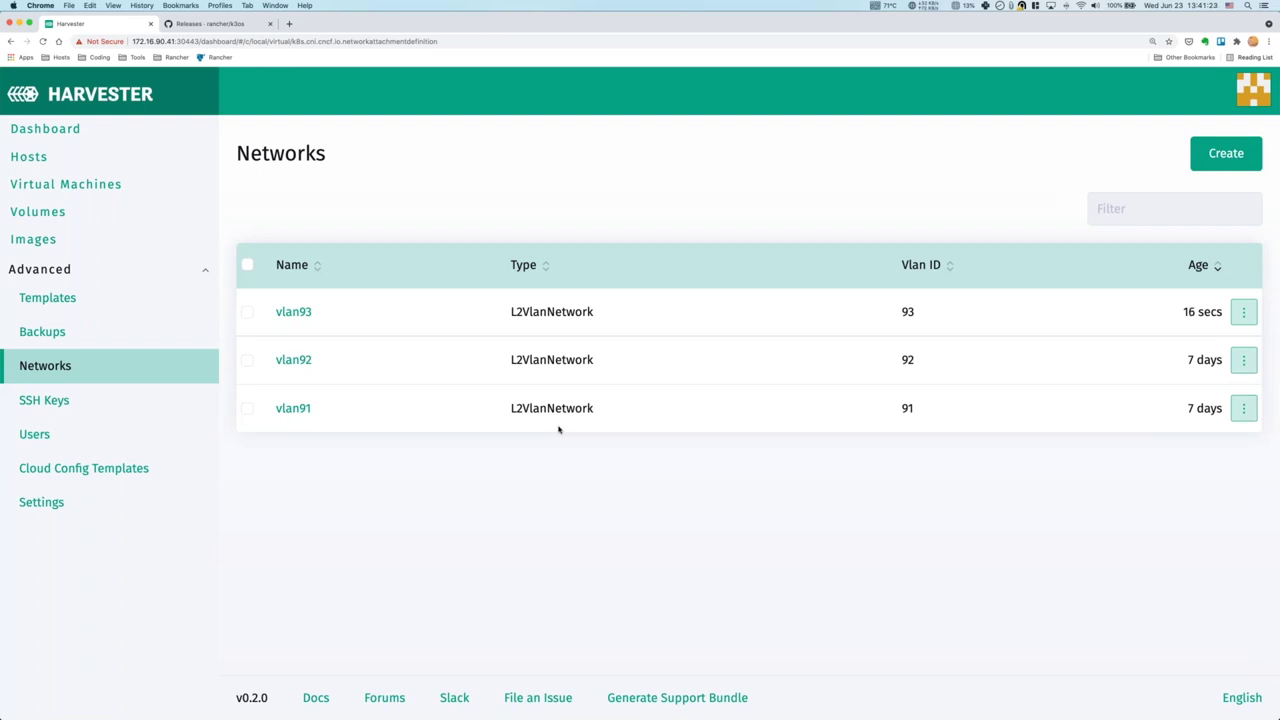
pyautogui.click(74, 405)
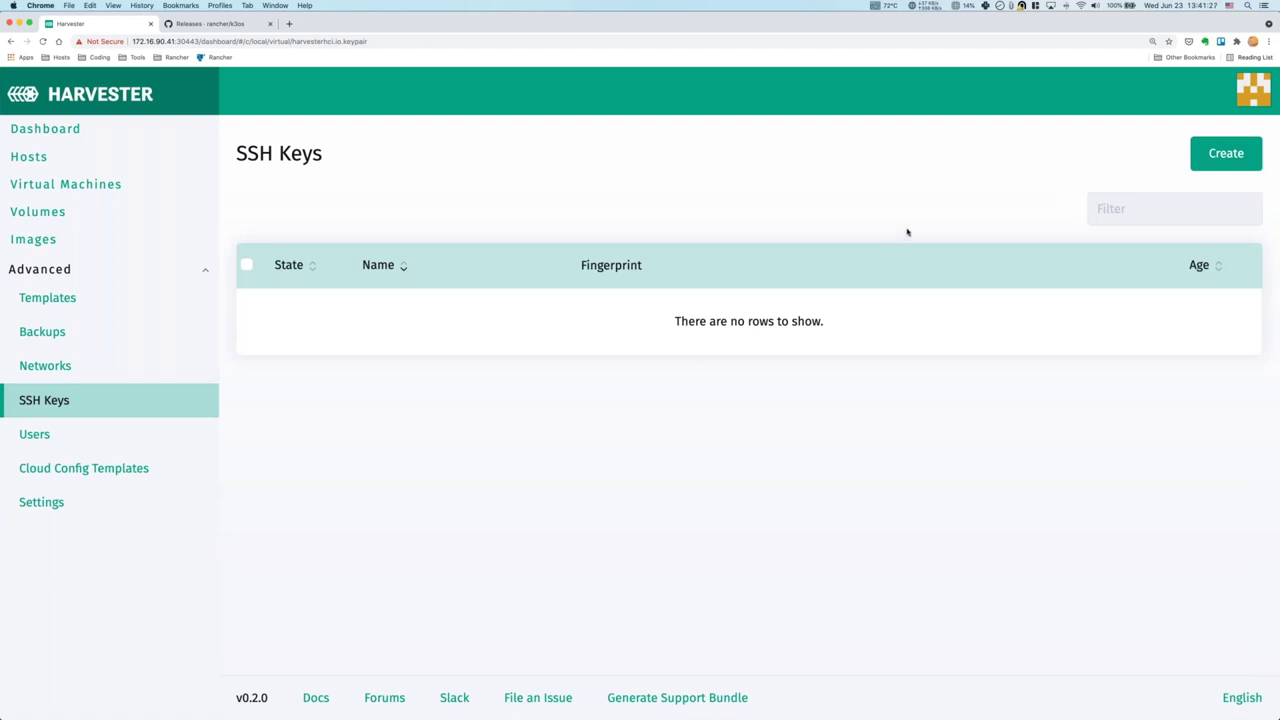
# Look at the SSH key form and the Users list, then open the default-password cloud config template.
pyautogui.click(1226, 153)
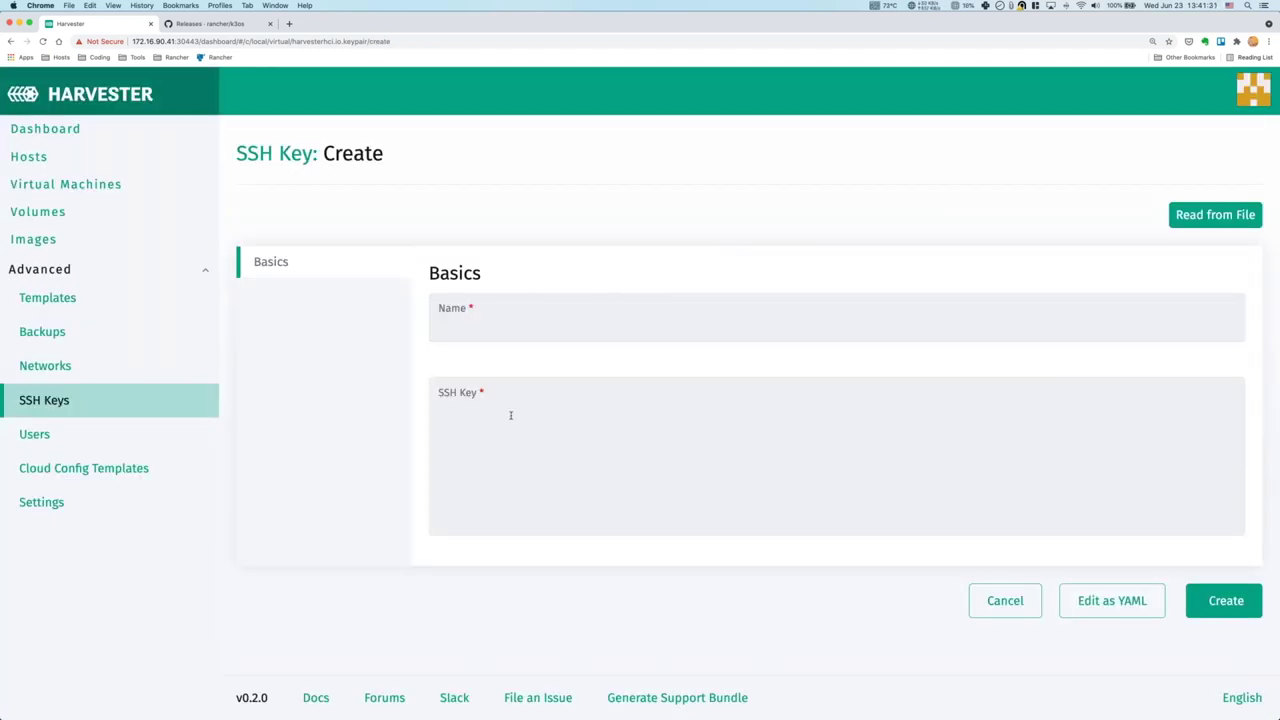
pyautogui.click(466, 431)
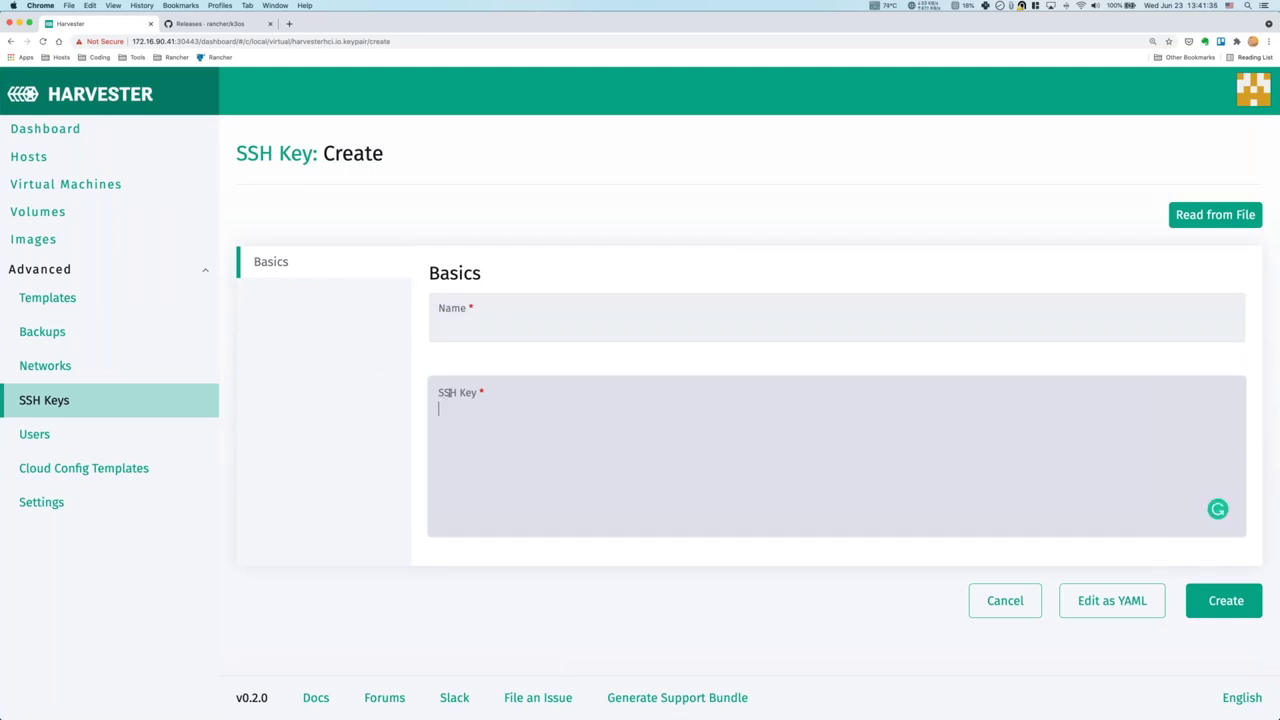
pyautogui.click(73, 438)
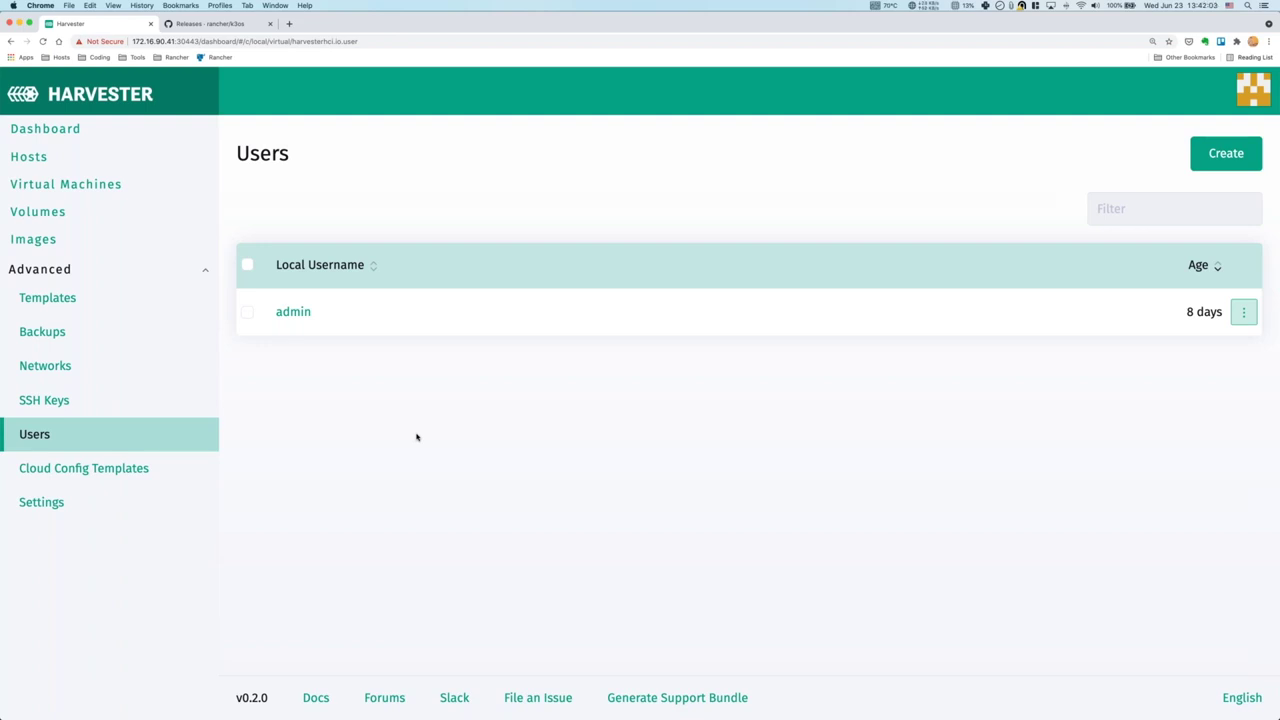
pyautogui.click(96, 478)
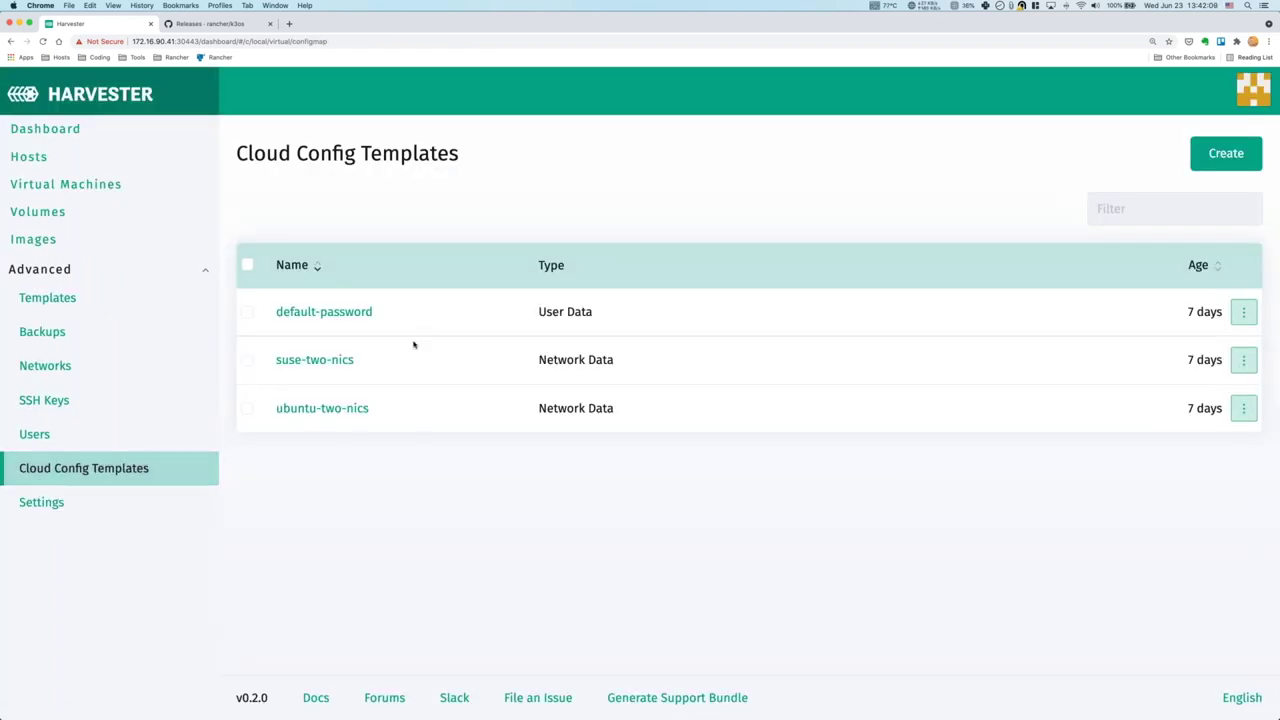
pyautogui.click(337, 315)
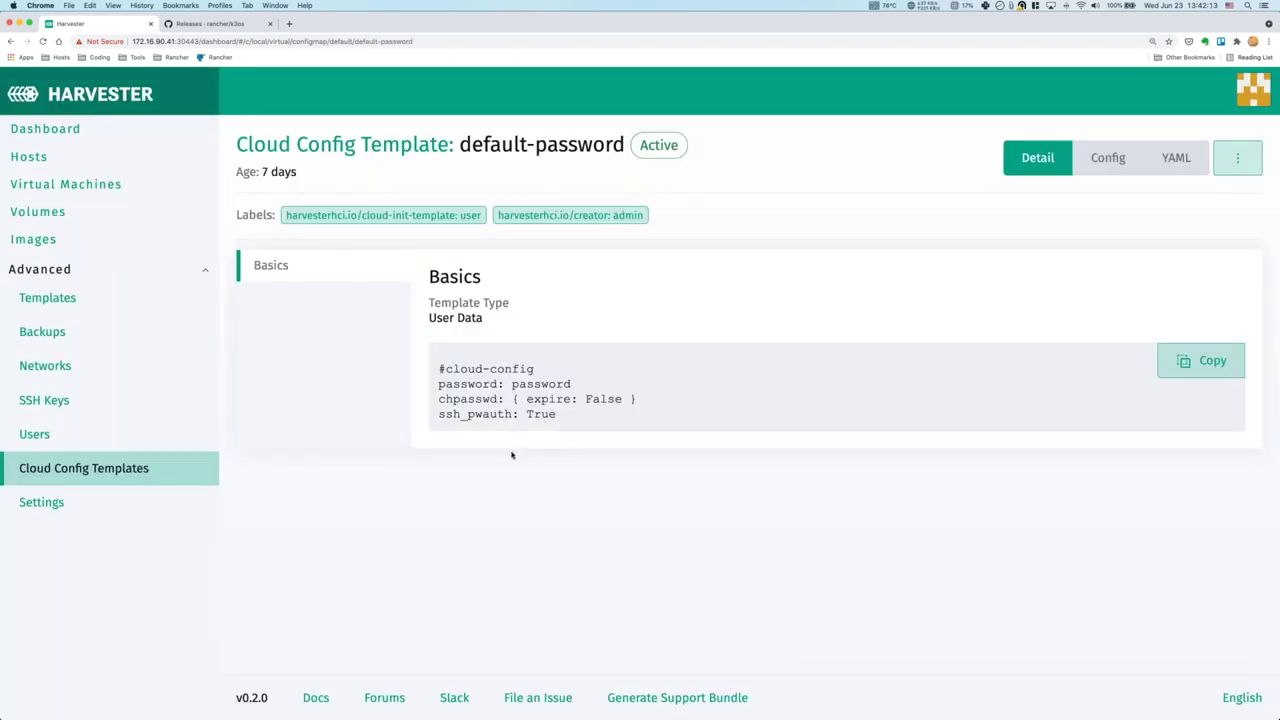
# Inspect the ubuntu-two-nics template (interface enp1s0) and the suse-two-nics network data template.
pyautogui.press('super+bracketleft')
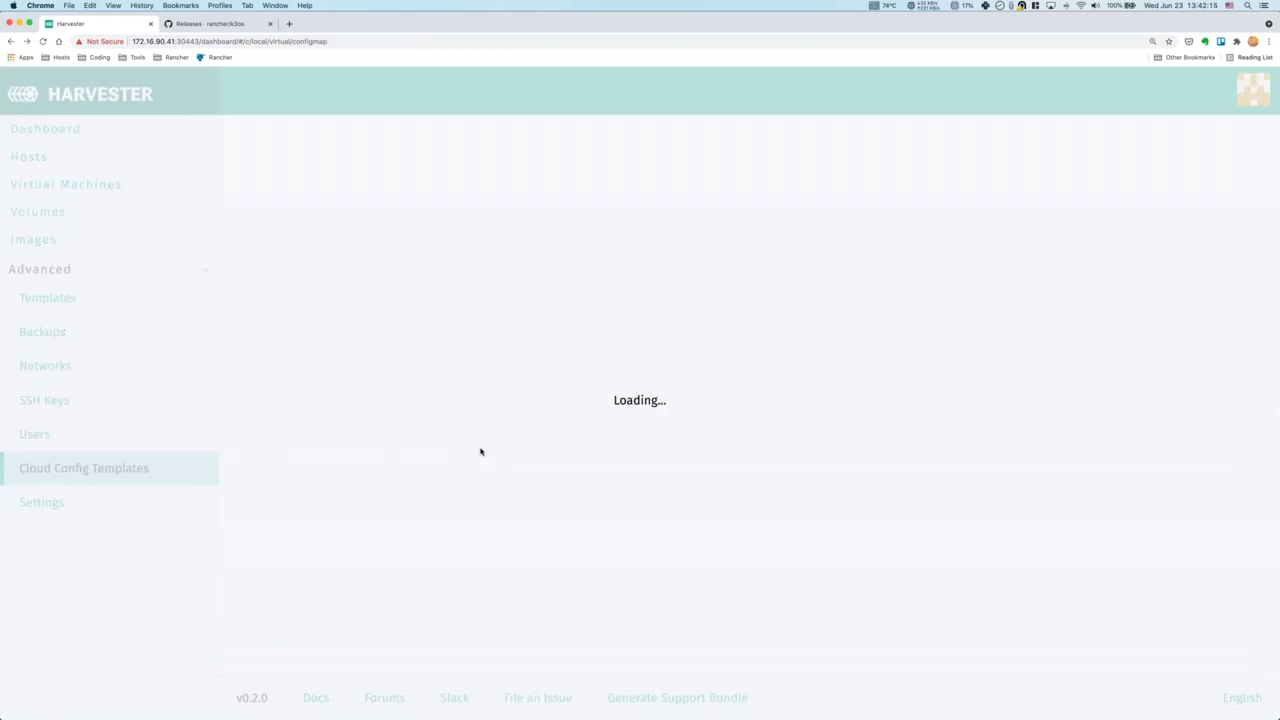
pyautogui.click(340, 410)
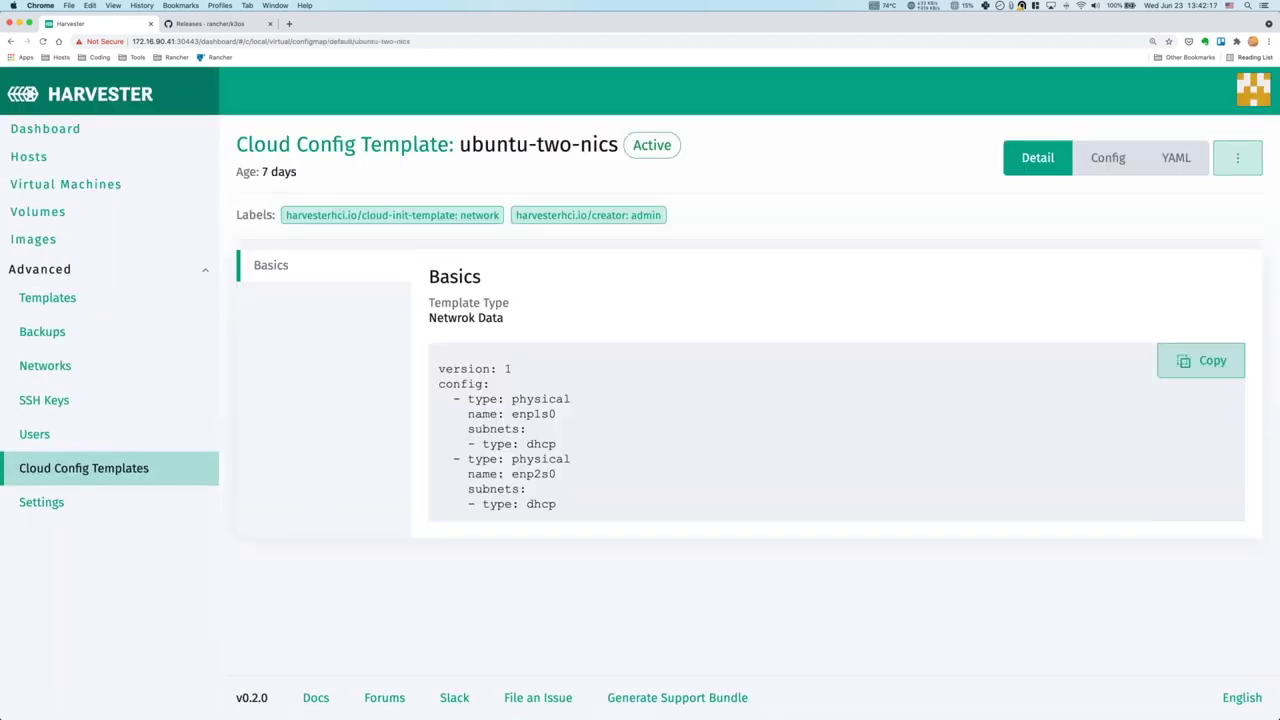
pyautogui.doubleClick(551, 414)
pyautogui.click(563, 417)
pyautogui.press('super+bracketleft')
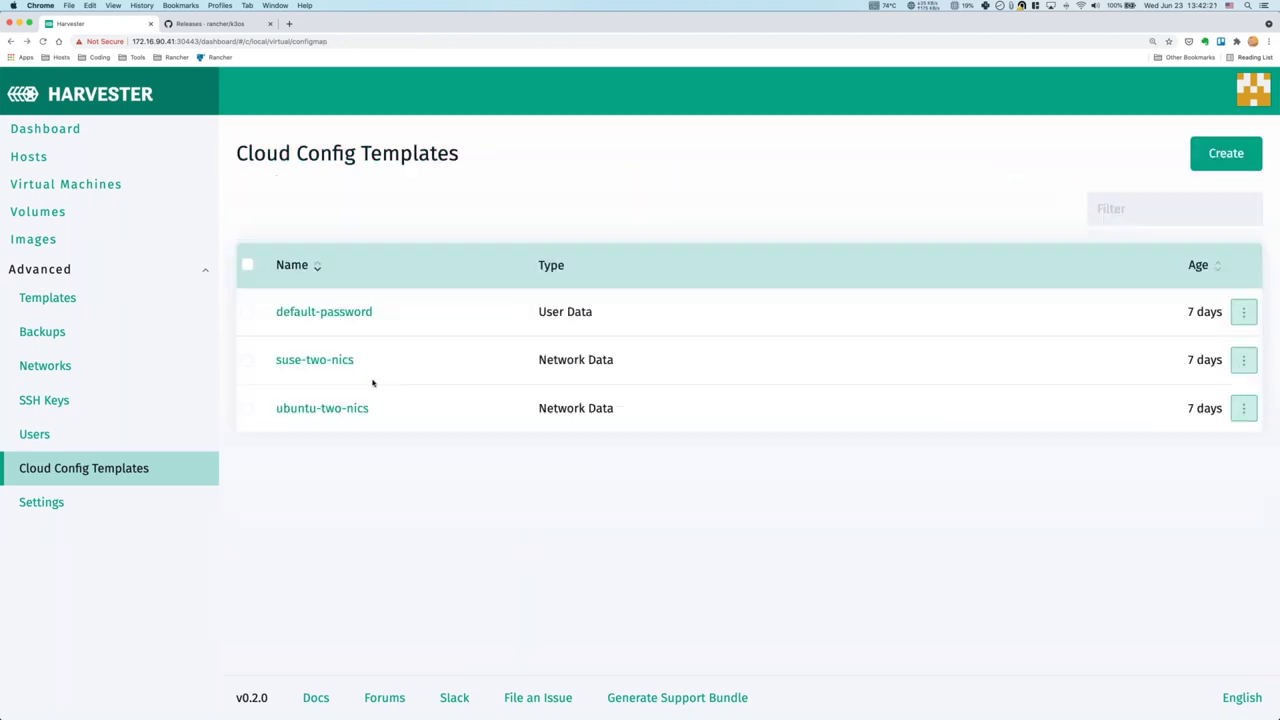
pyautogui.click(320, 361)
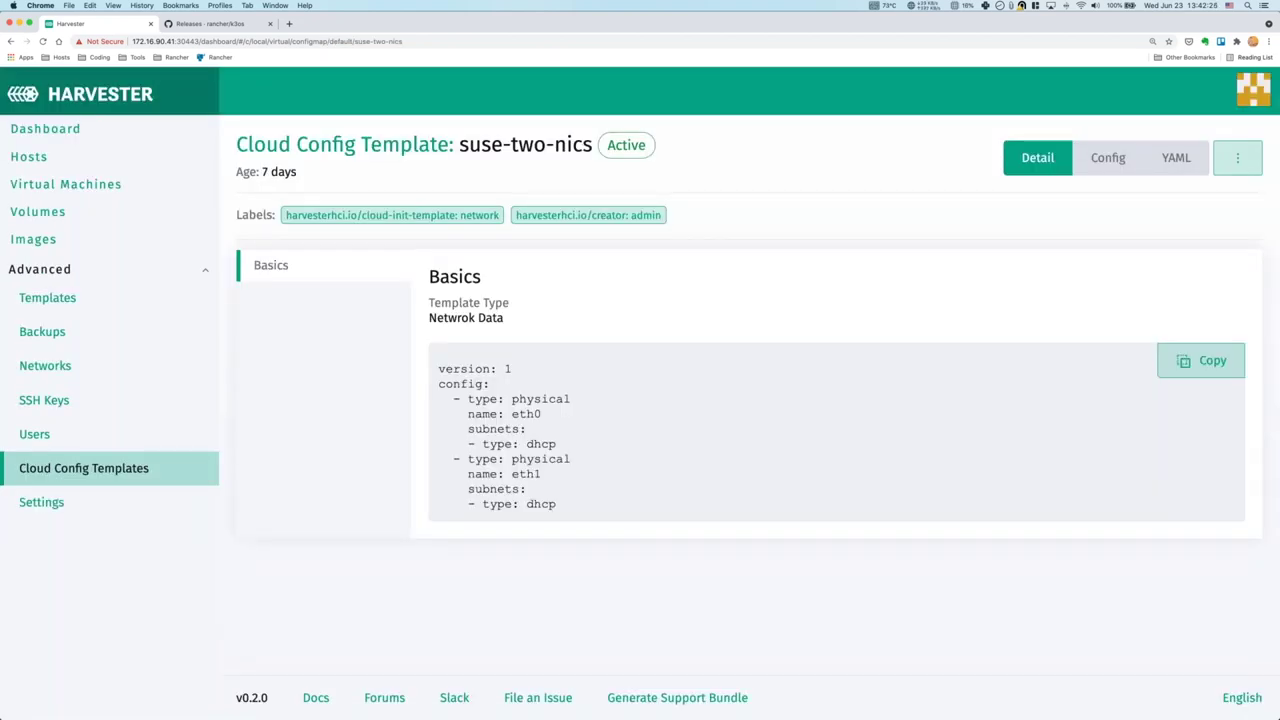
pyautogui.press('super+bracketleft')
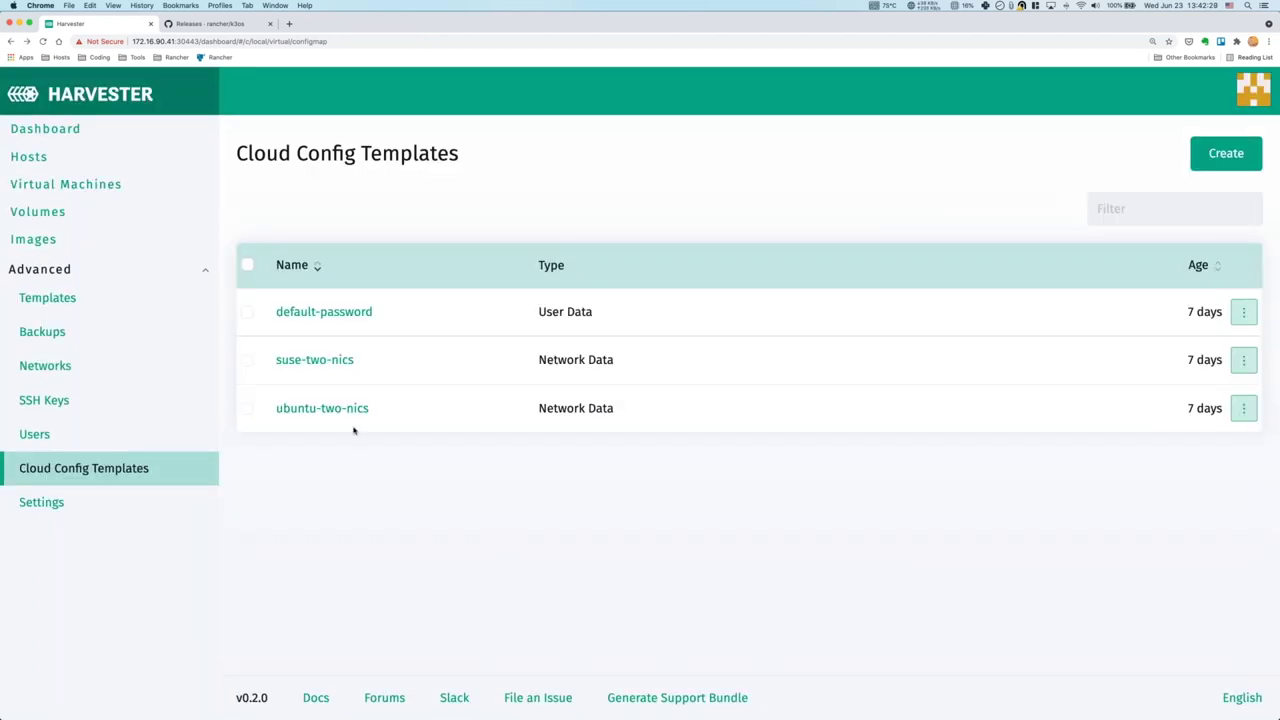
# Use Restore New on backup leap03-bak1 to create the VM leap03-backvm.
pyautogui.click(142, 338)
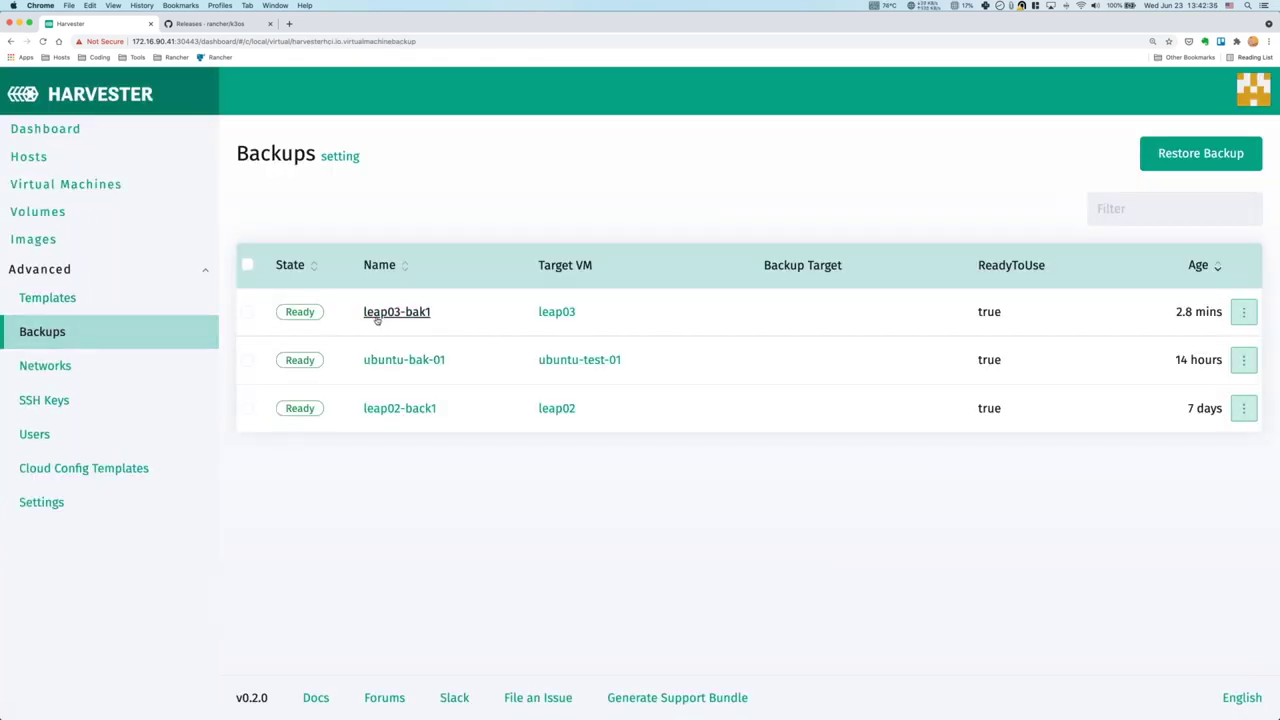
pyautogui.click(1243, 312)
pyautogui.click(1192, 369)
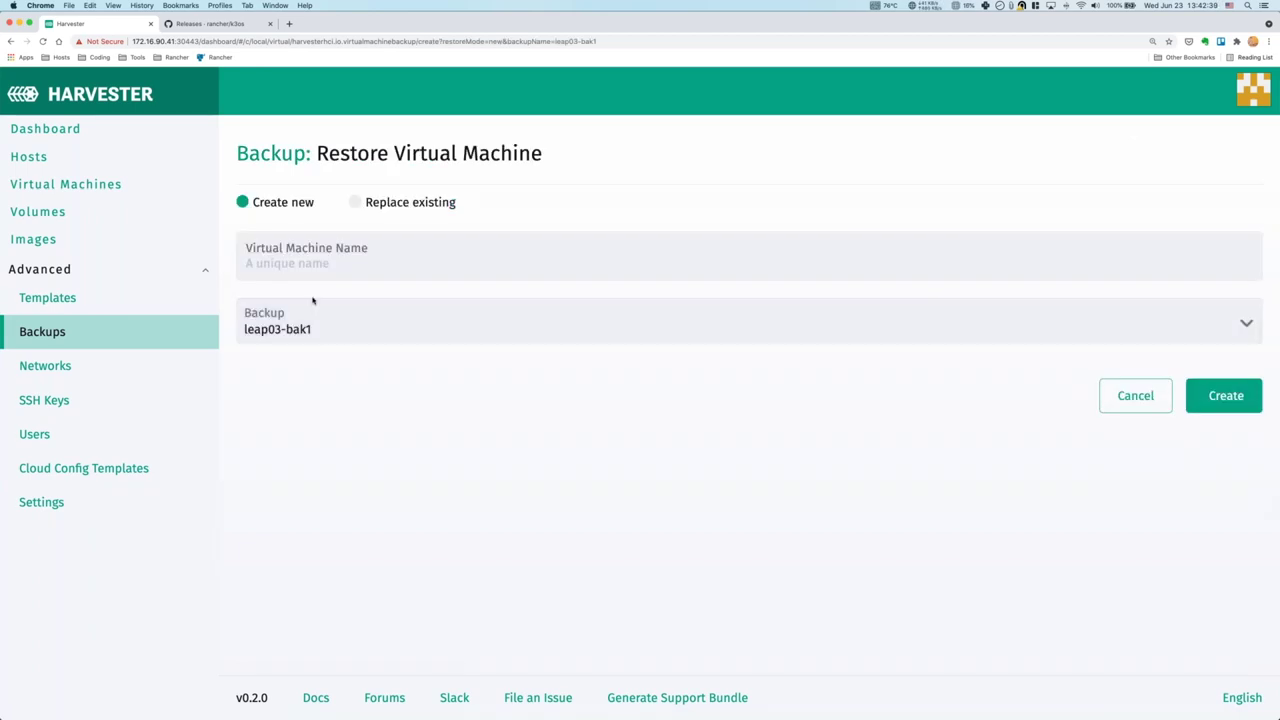
pyautogui.click(375, 264)
pyautogui.write('lea')
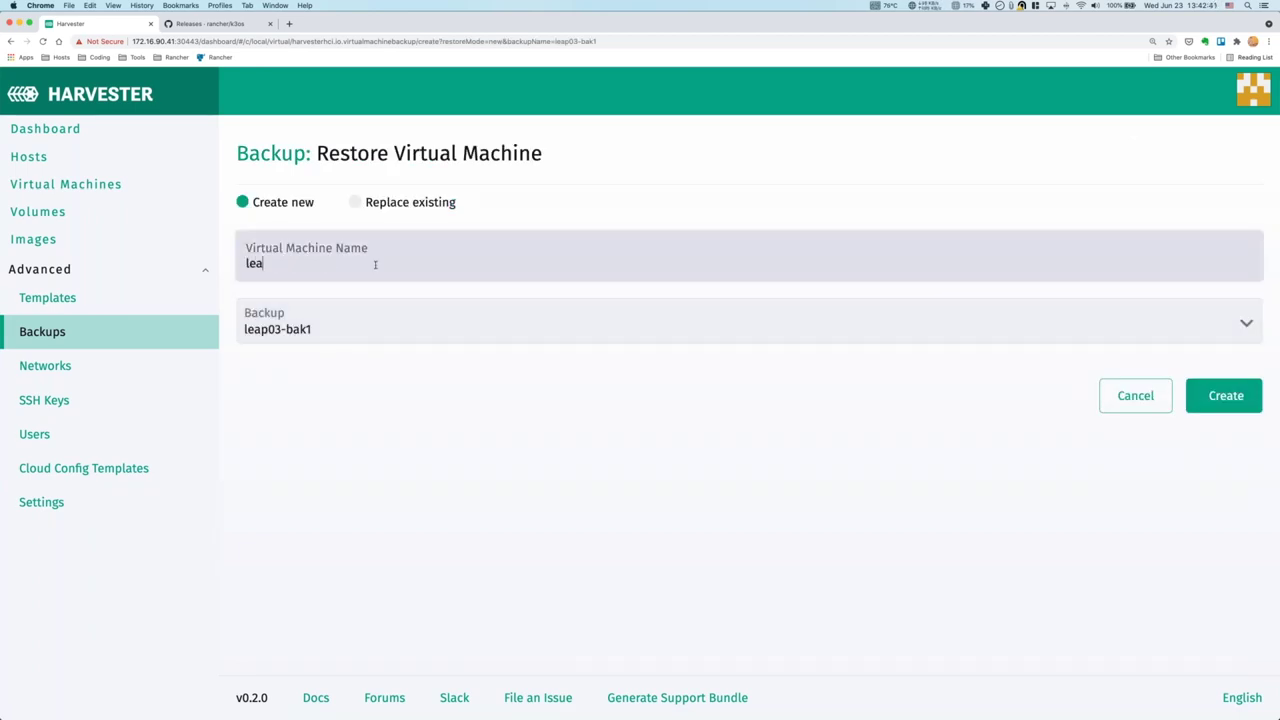
pyautogui.write('p03-backvm')
pyautogui.click(1225, 395)
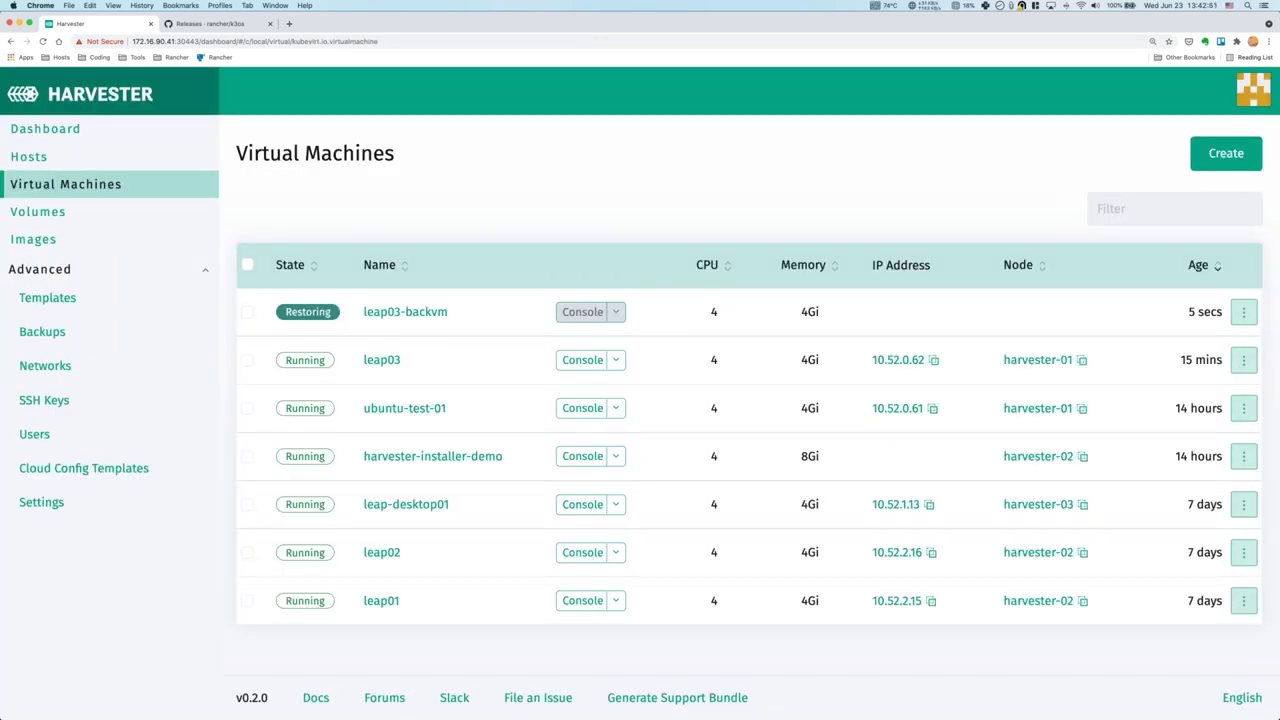
pyautogui.click(66, 216)
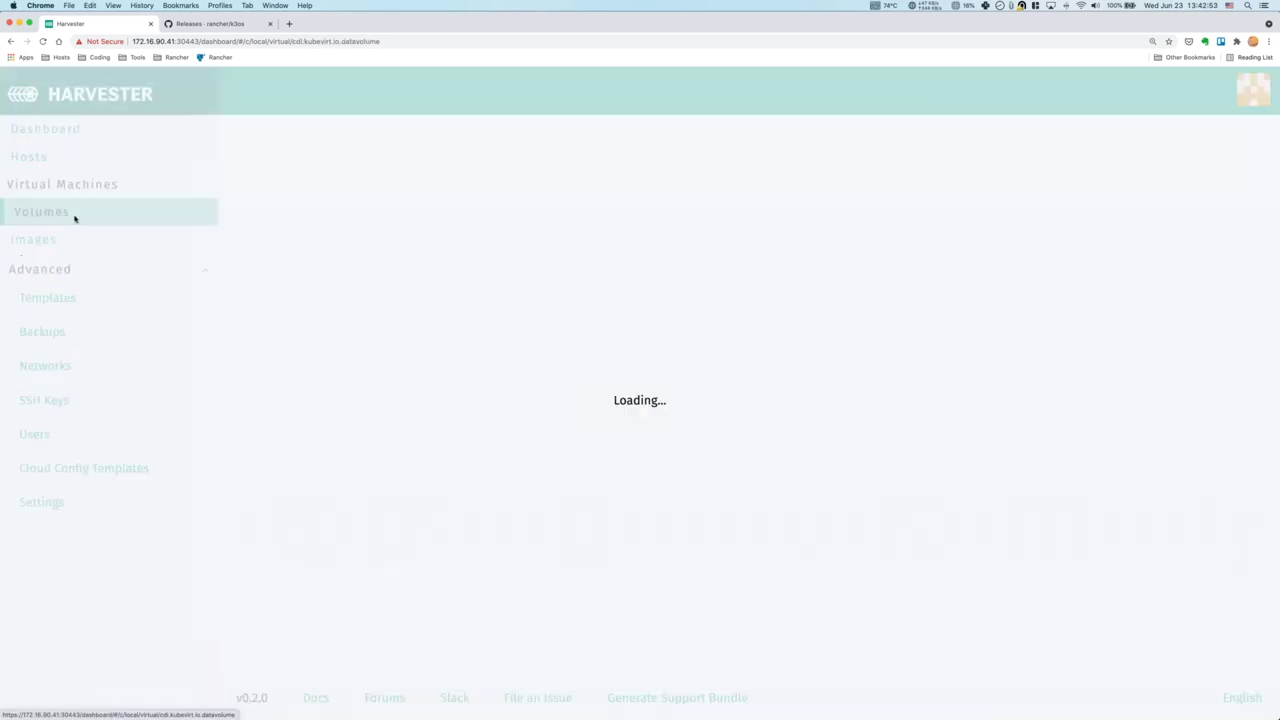
pyautogui.scroll(-2, 588, 412)
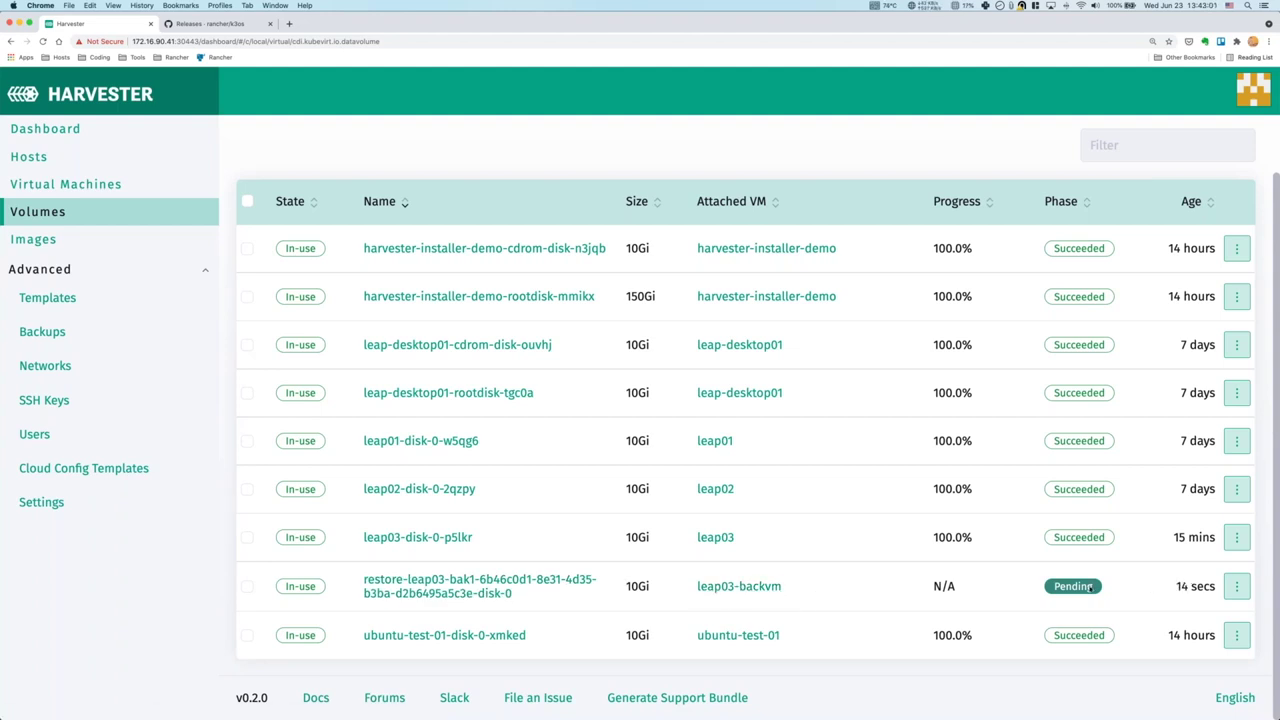
pyautogui.click(105, 190)
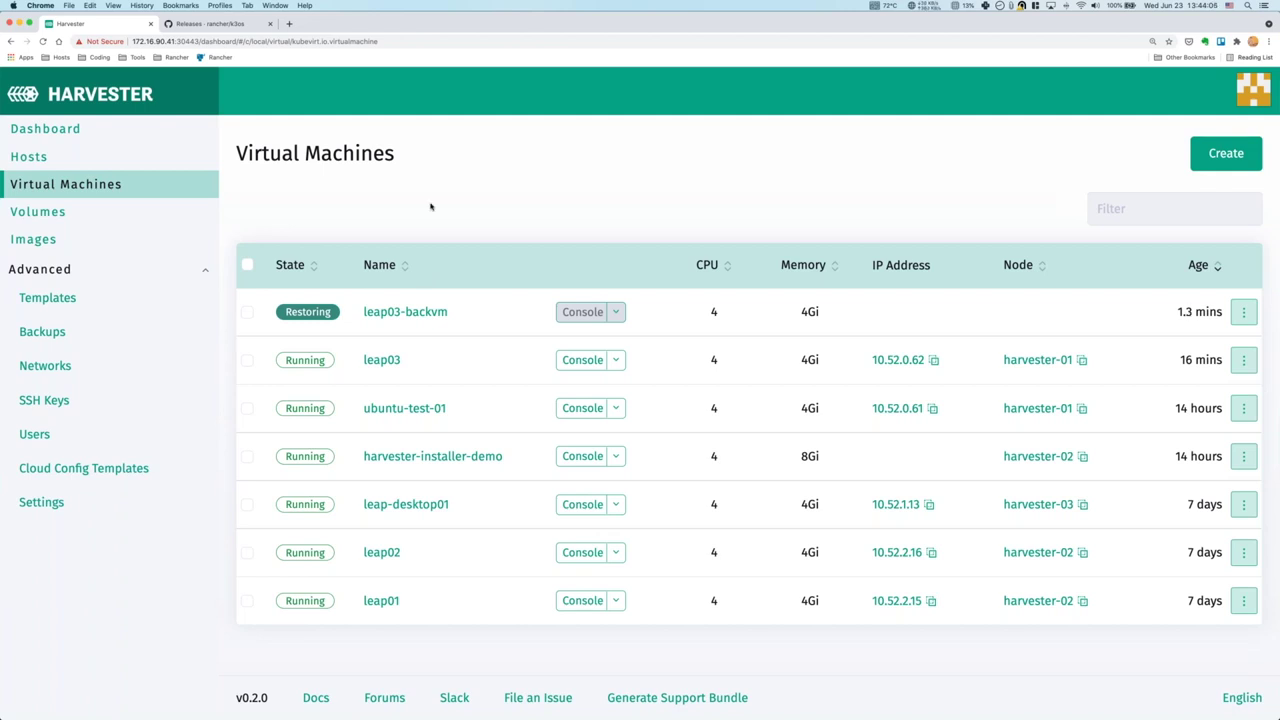
# In a new tab, go to docs.harvesterhci.io and open Installation > PXE Boot Install.
pyautogui.press('super+t')
pyautogui.write('docs.harvesterhci.io')
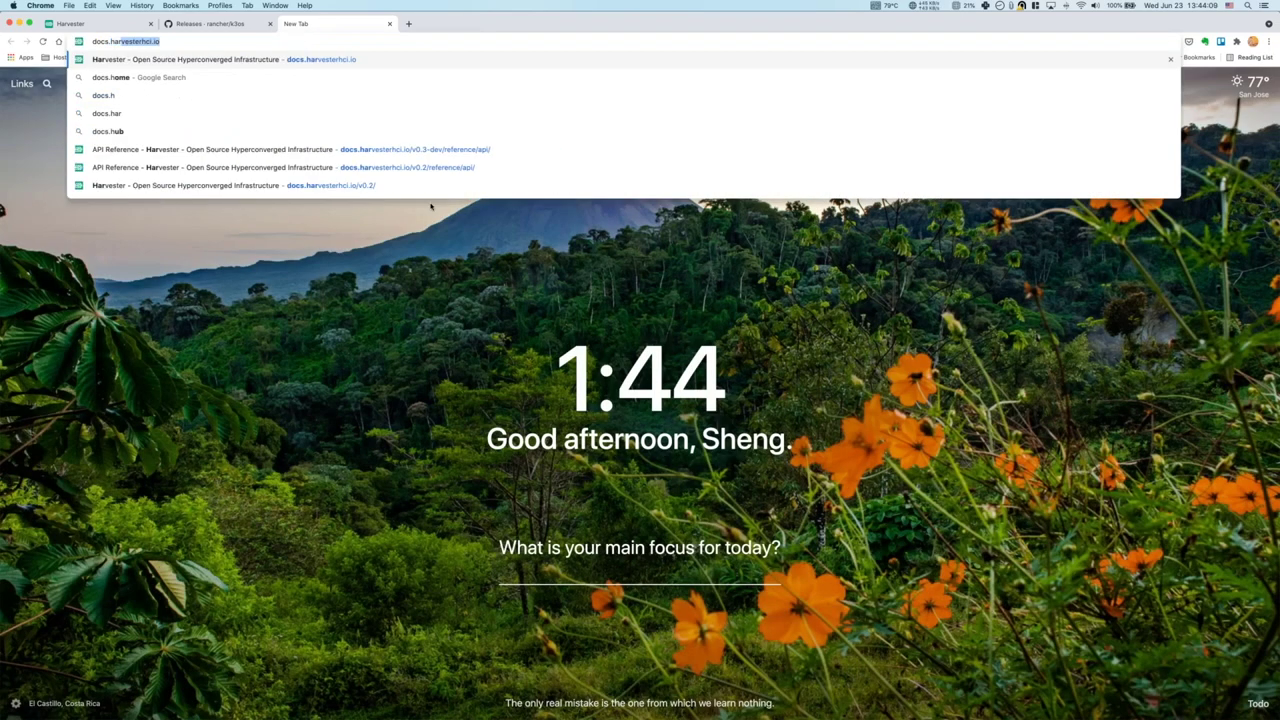
pyautogui.press('Return')
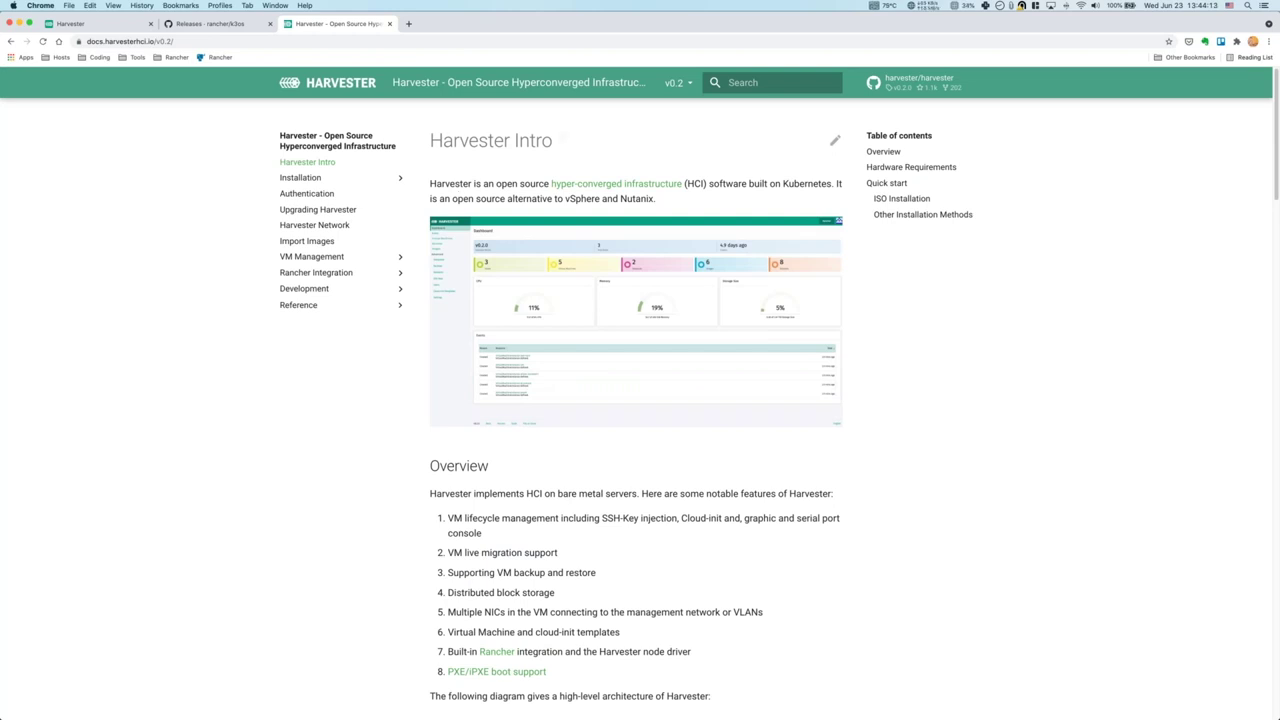
pyautogui.click(400, 178)
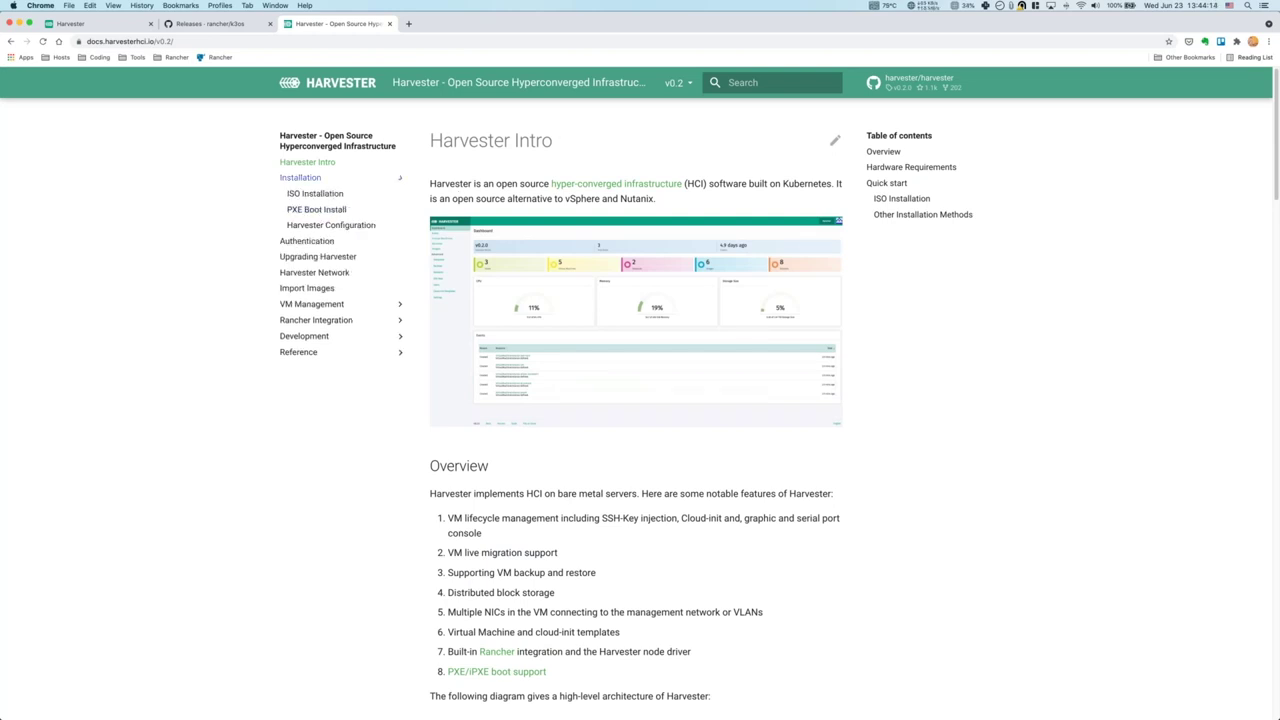
pyautogui.click(330, 209)
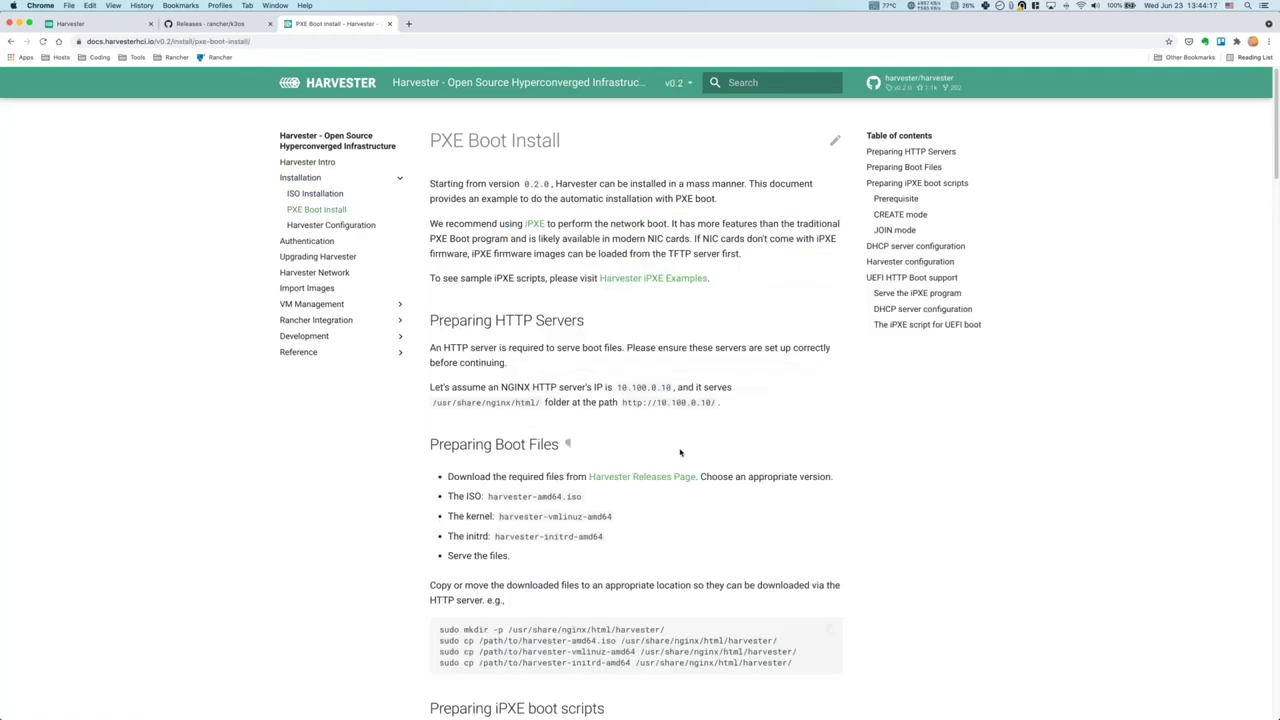
pyautogui.scroll(-10, 680, 449)
pyautogui.scroll(-15, 667, 444)
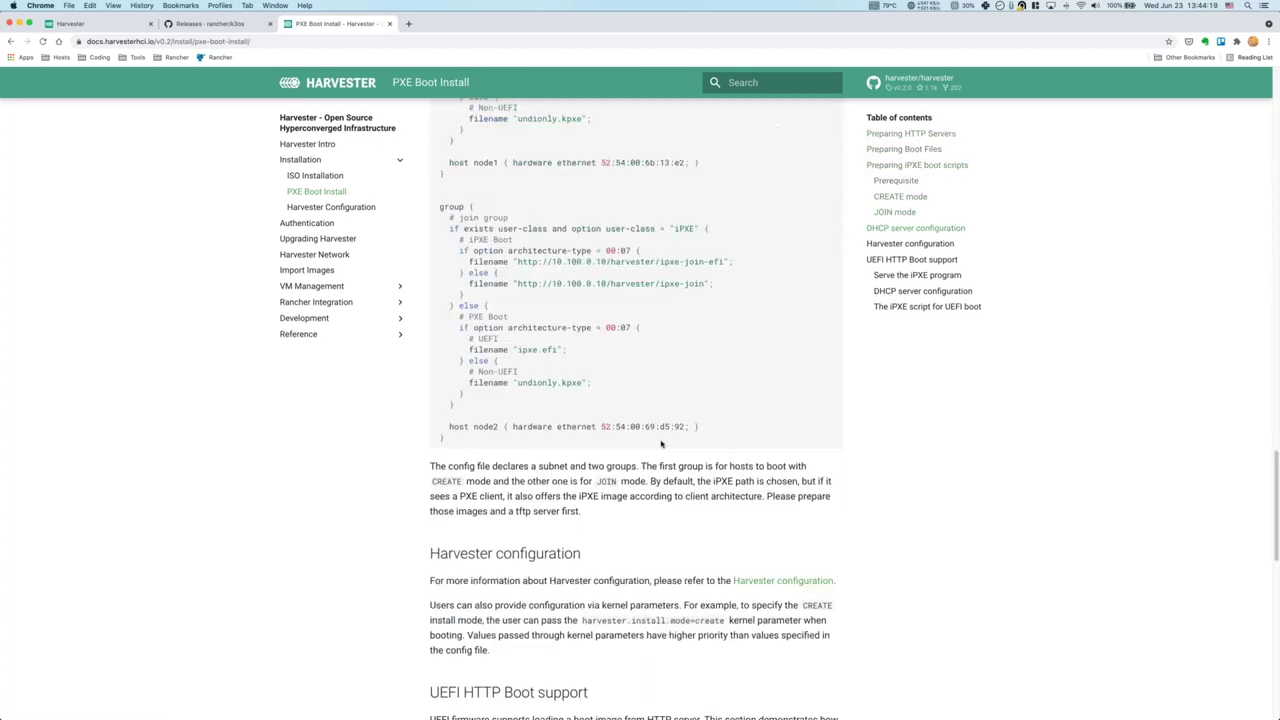
pyautogui.scroll(20, 651, 437)
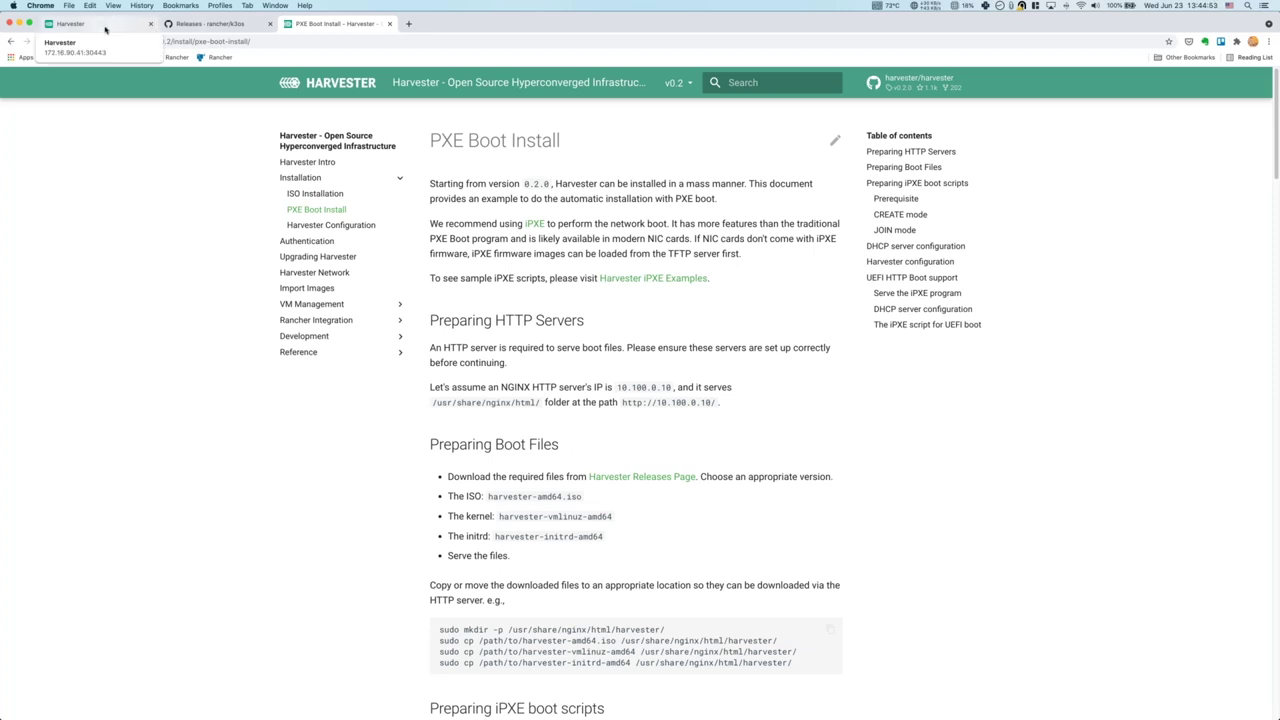
# Sign back in to Harvester with the admin username and password, then show the Virtual Machines list.
pyautogui.click(105, 29)
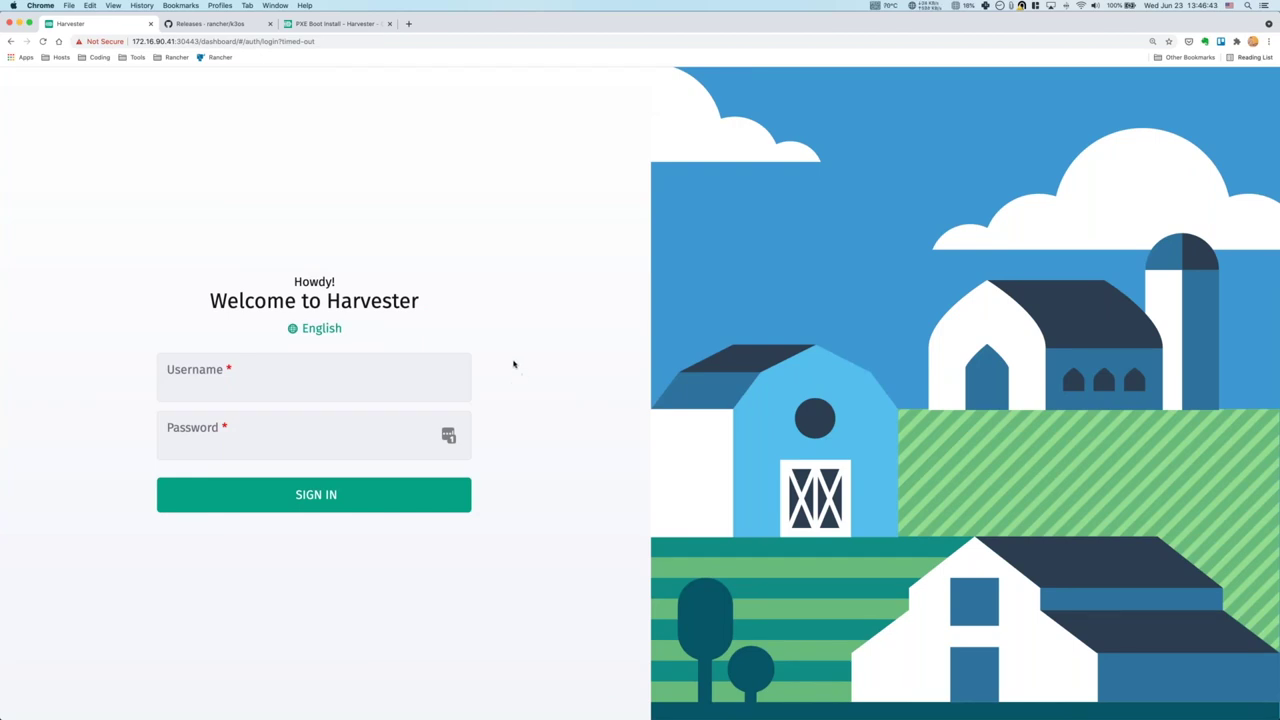
pyautogui.click(298, 370)
pyautogui.write('admin')
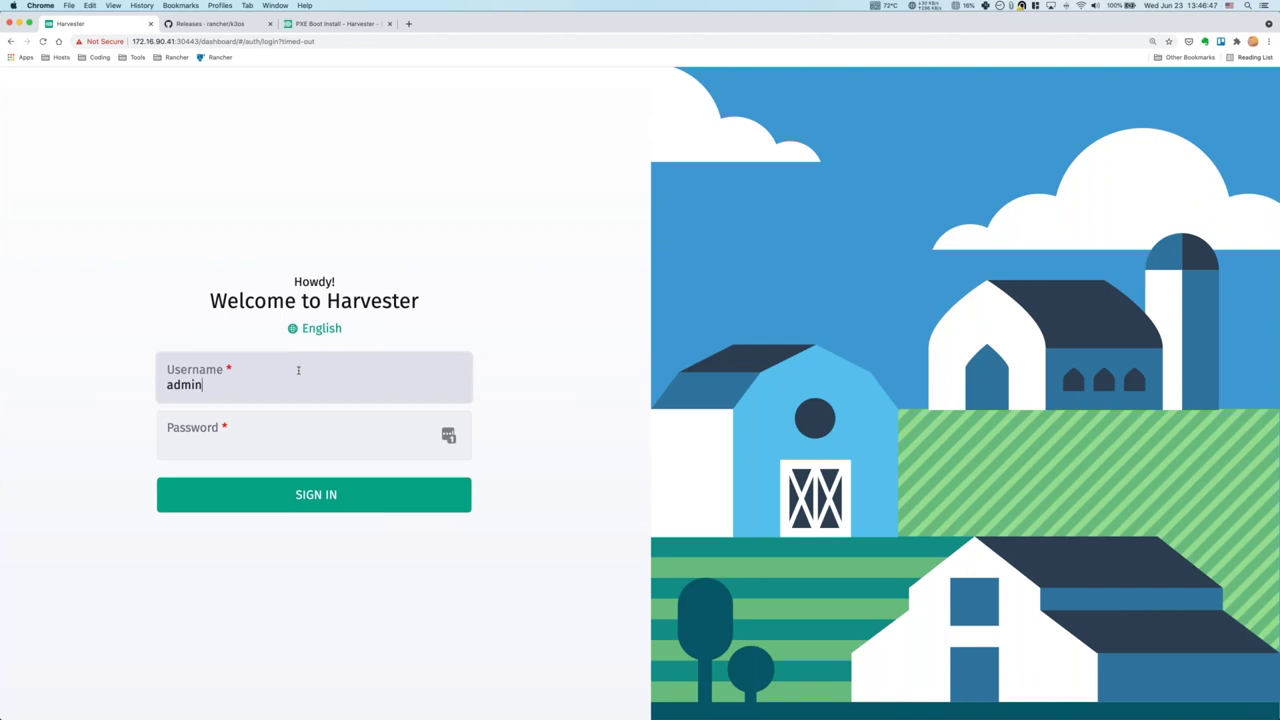
pyautogui.press('Tab')
pyautogui.write('password12')
pyautogui.press('Return')
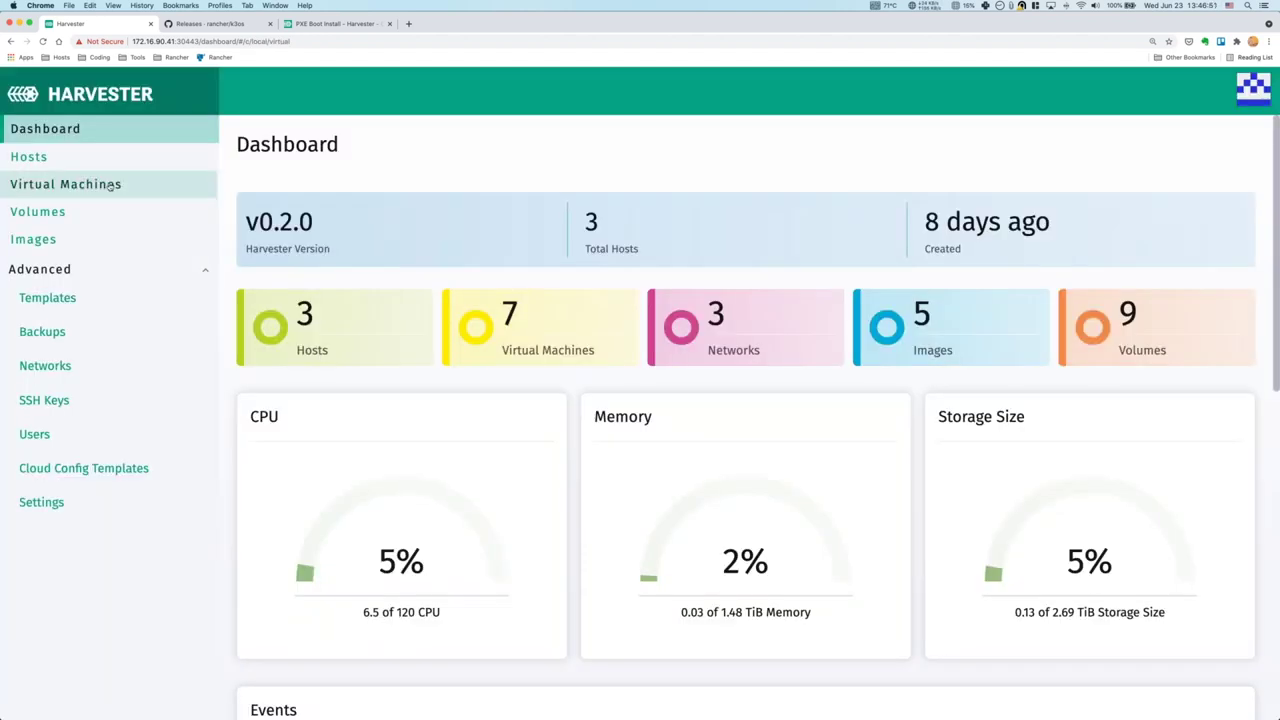
pyautogui.click(70, 184)
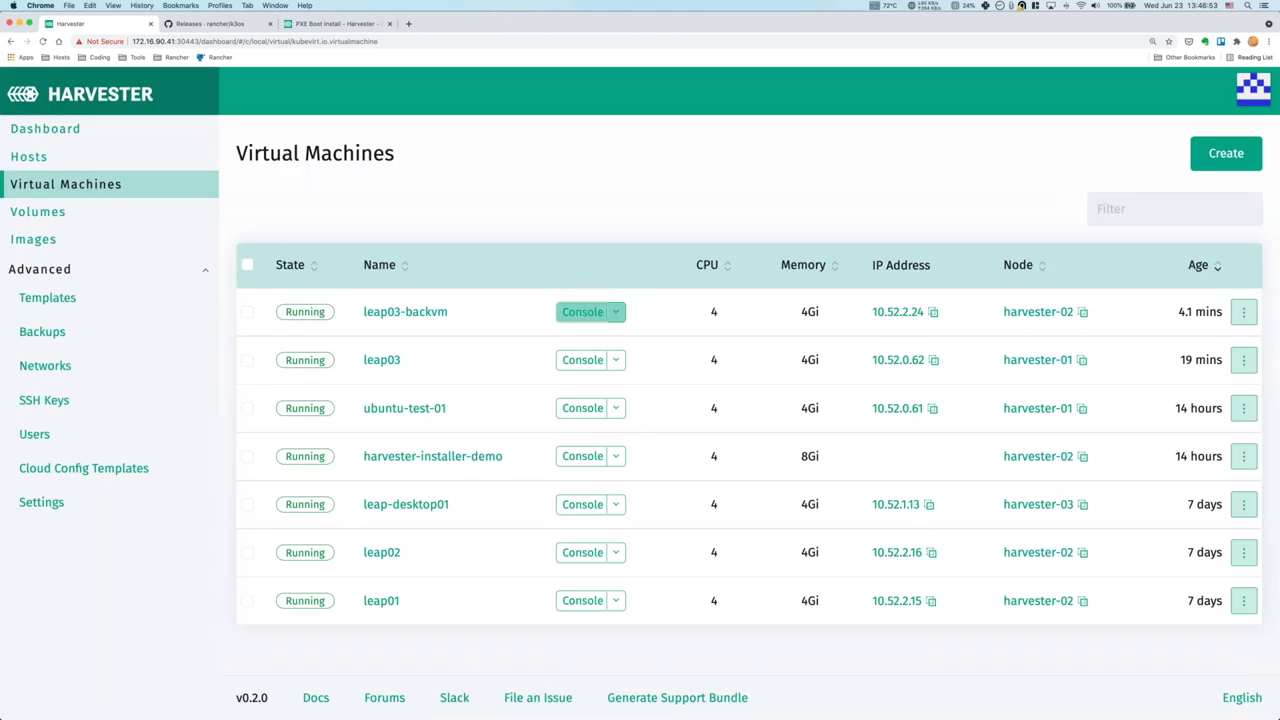
# Open the leap03-backvm console full screen and bring up the login prompt.
pyautogui.click(583, 312)
pyautogui.moveTo(286, 201); pyautogui.dragTo(489, 128)
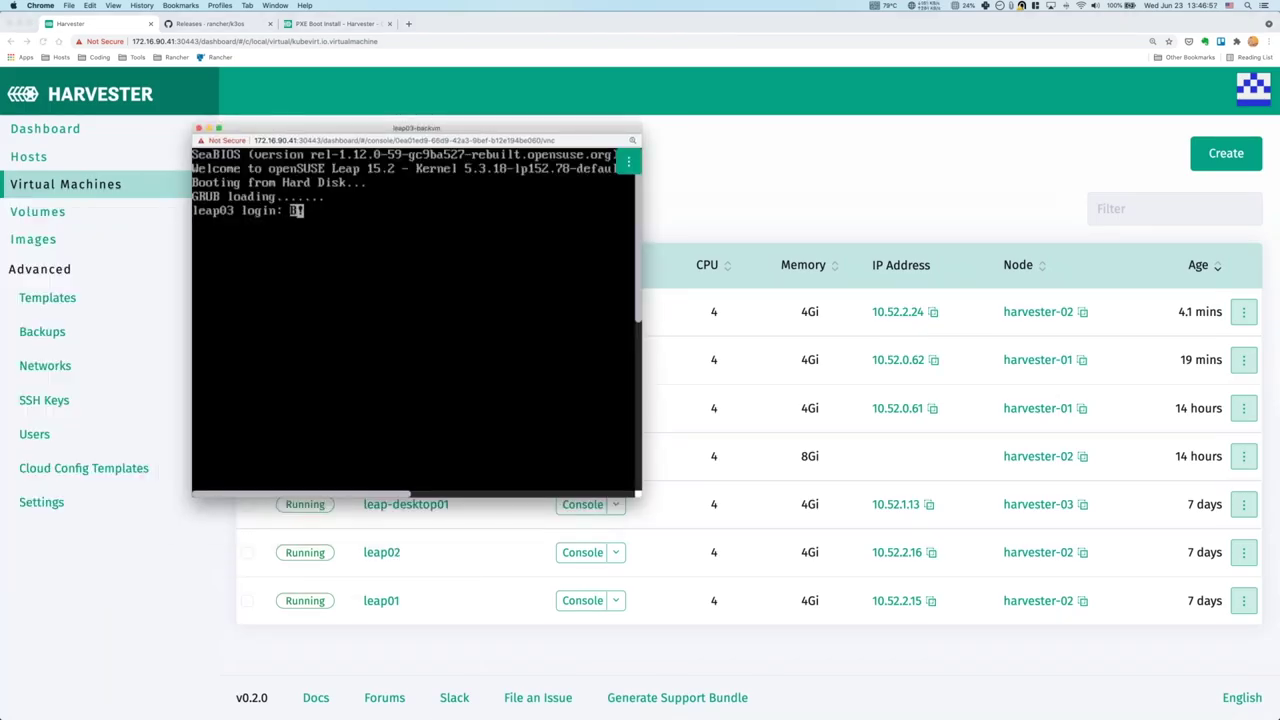
pyautogui.moveTo(505, 128); pyautogui.dragTo(469, 8)
pyautogui.press('ctrl+super+f')
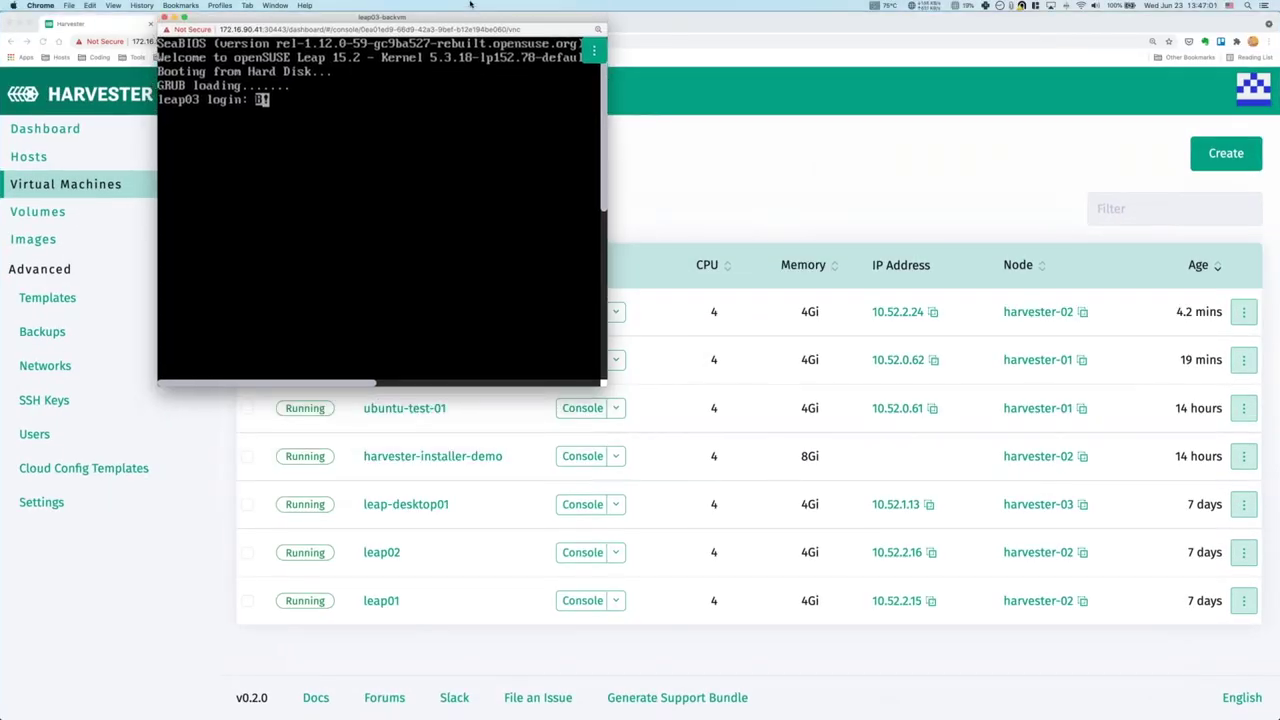
pyautogui.press('Return')
pyautogui.press('Return')
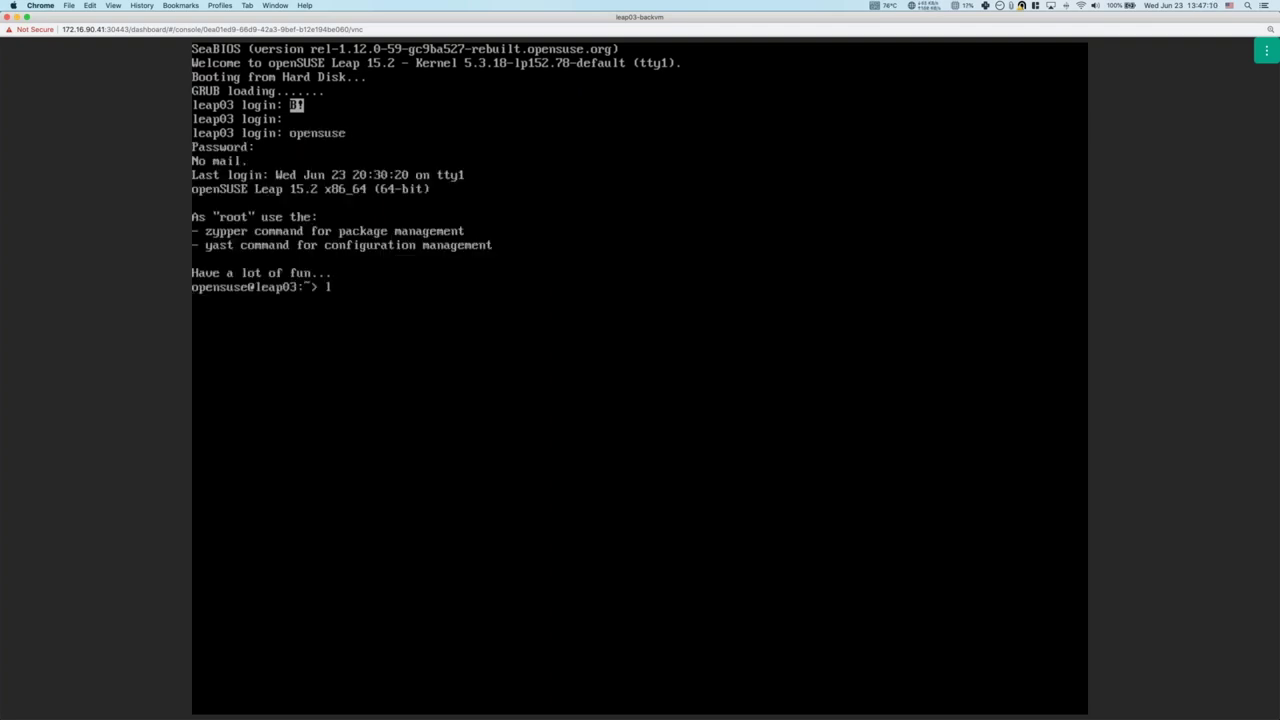
# List the home directory and display test.demo, which reads harvester_meetup.
pyautogui.write('ls')
pyautogui.press('Return')
pyautogui.write('cat test.demo')
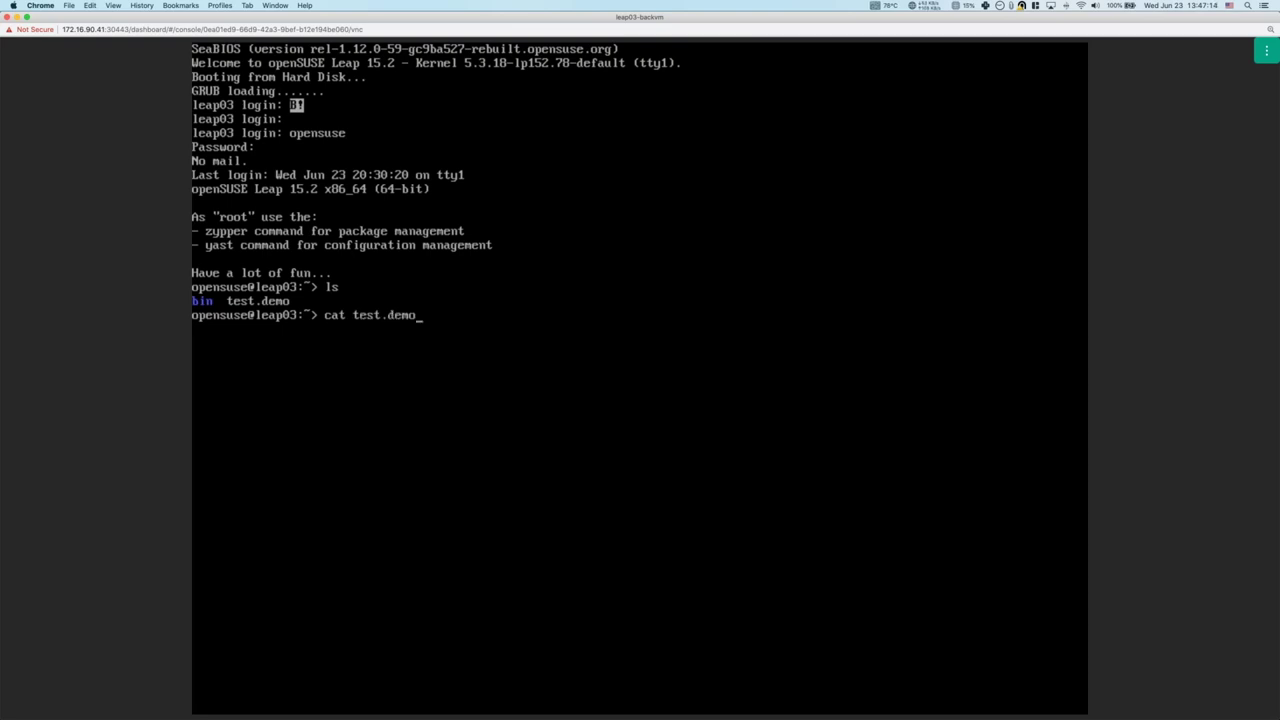
pyautogui.press('Return')
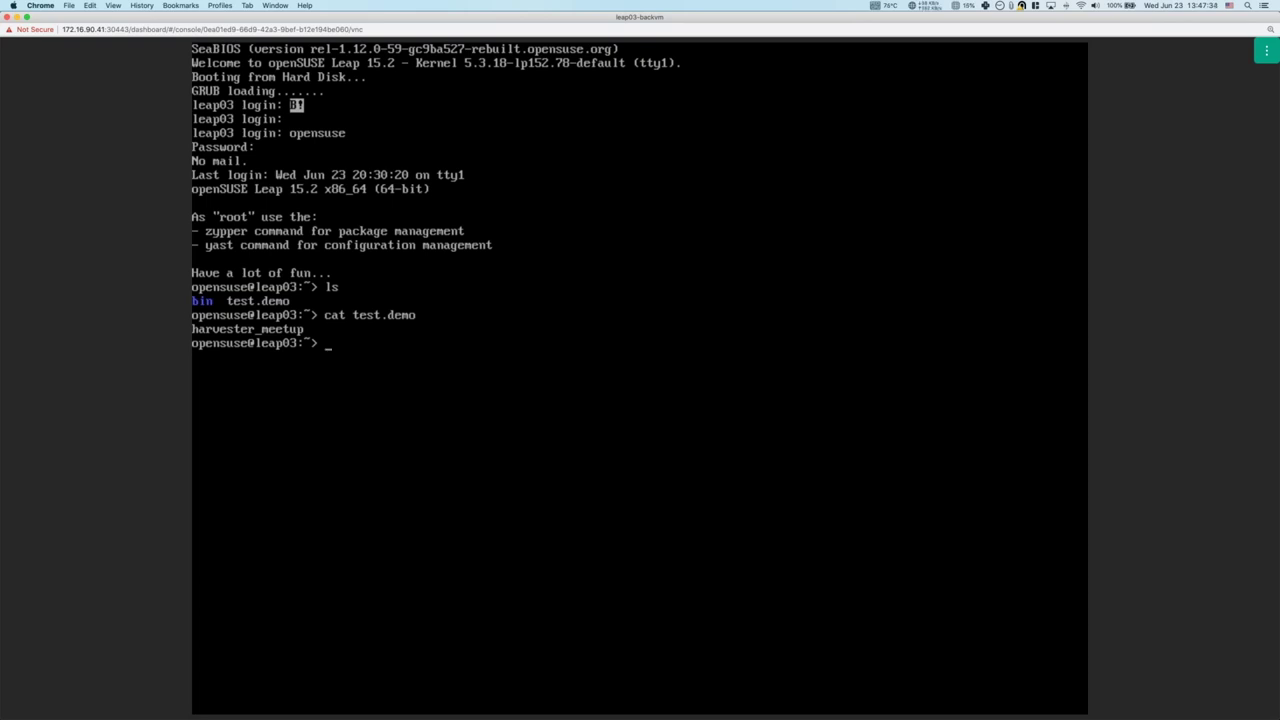
# Log out of the VM, close the console, and return to the Dashboard.
pyautogui.write('logout')
pyautogui.press('Return')
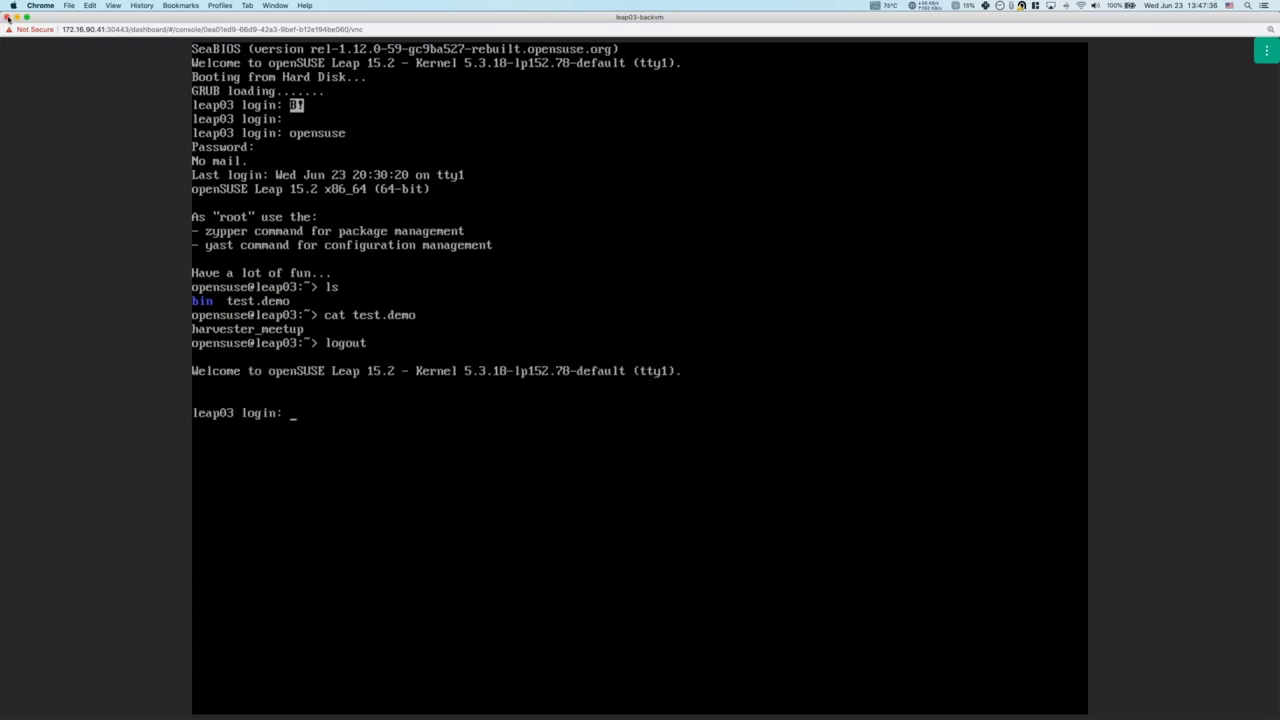
pyautogui.click(7, 18)
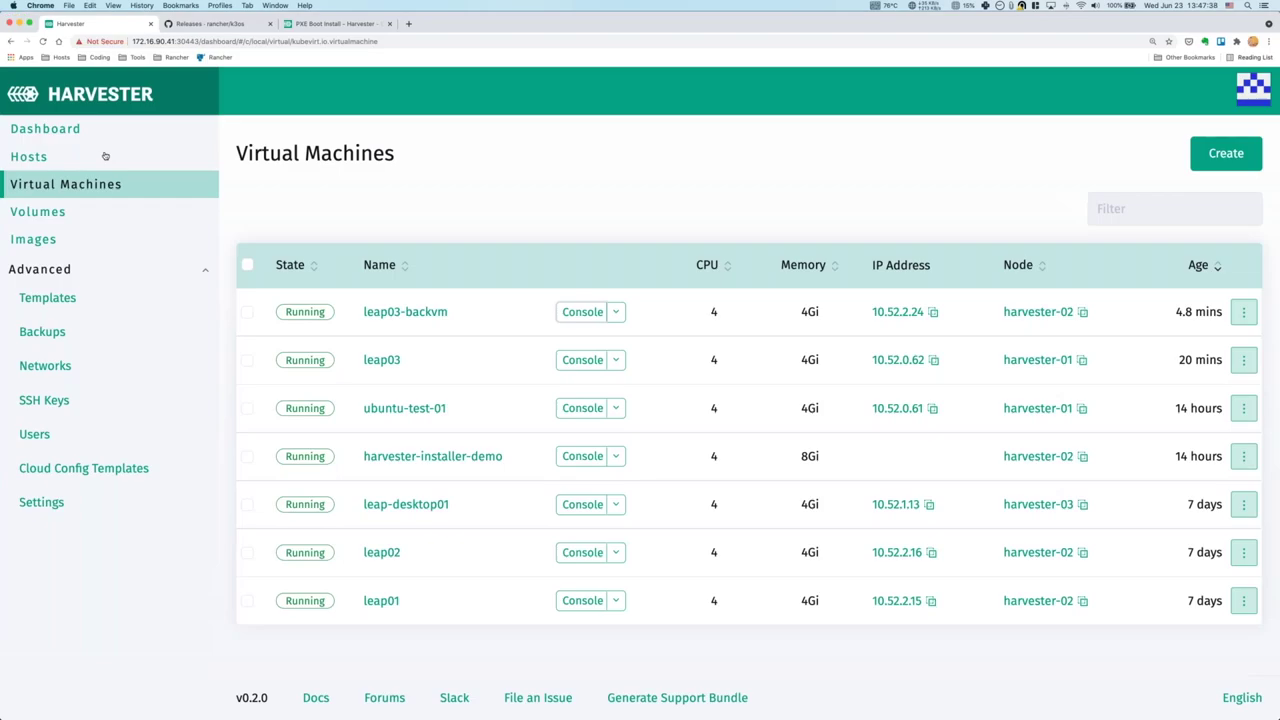
pyautogui.click(88, 132)
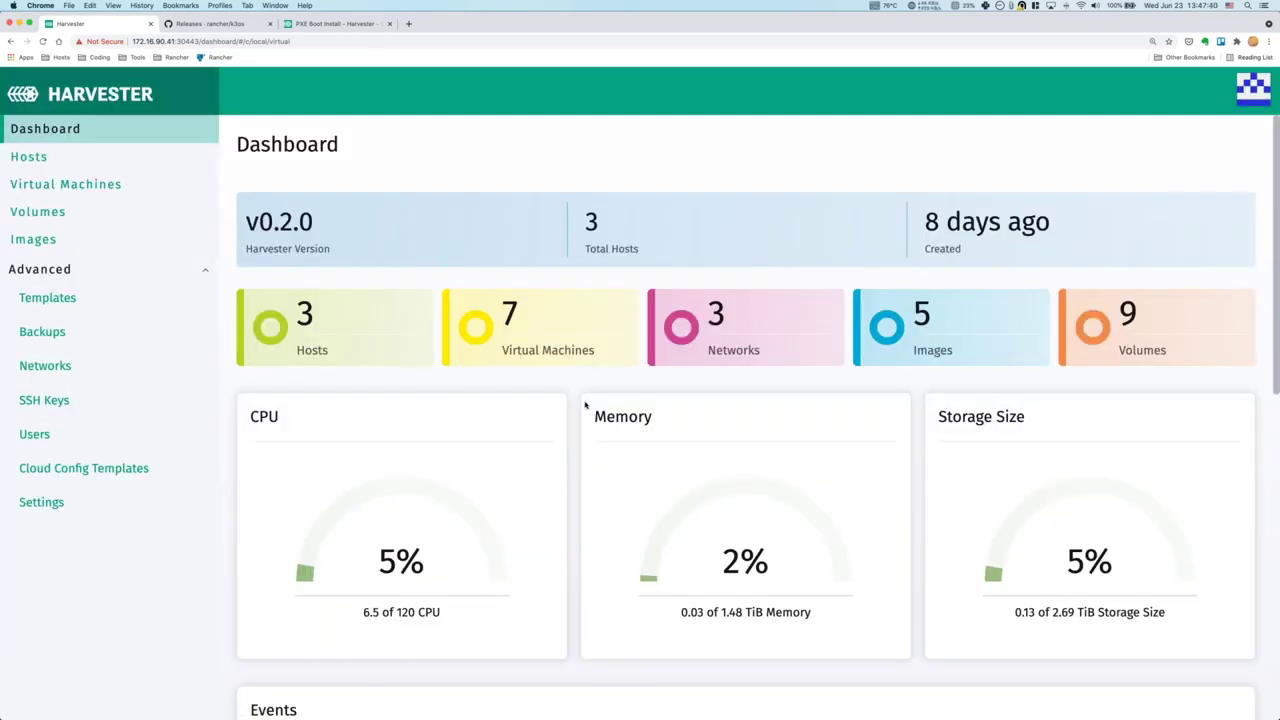
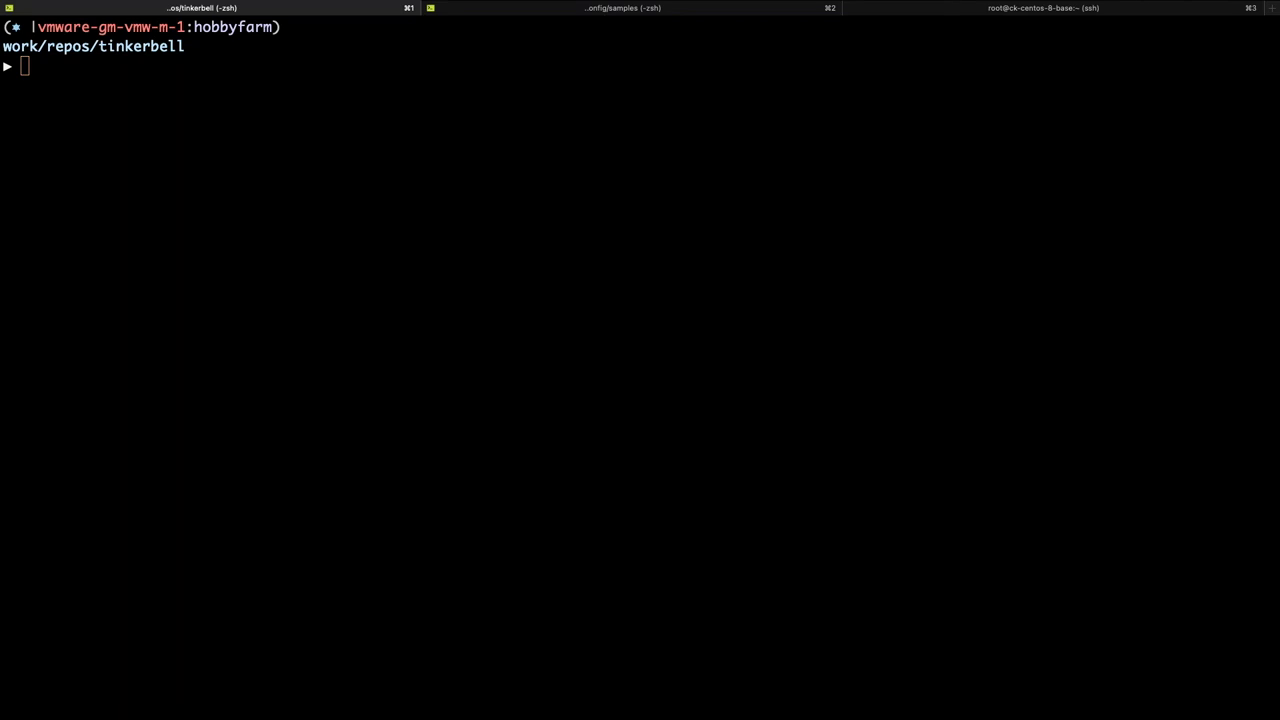
# Bring the iTerm2 terminal in the tinkerbell repo folder into focus.
pyautogui.press('super+Tab')
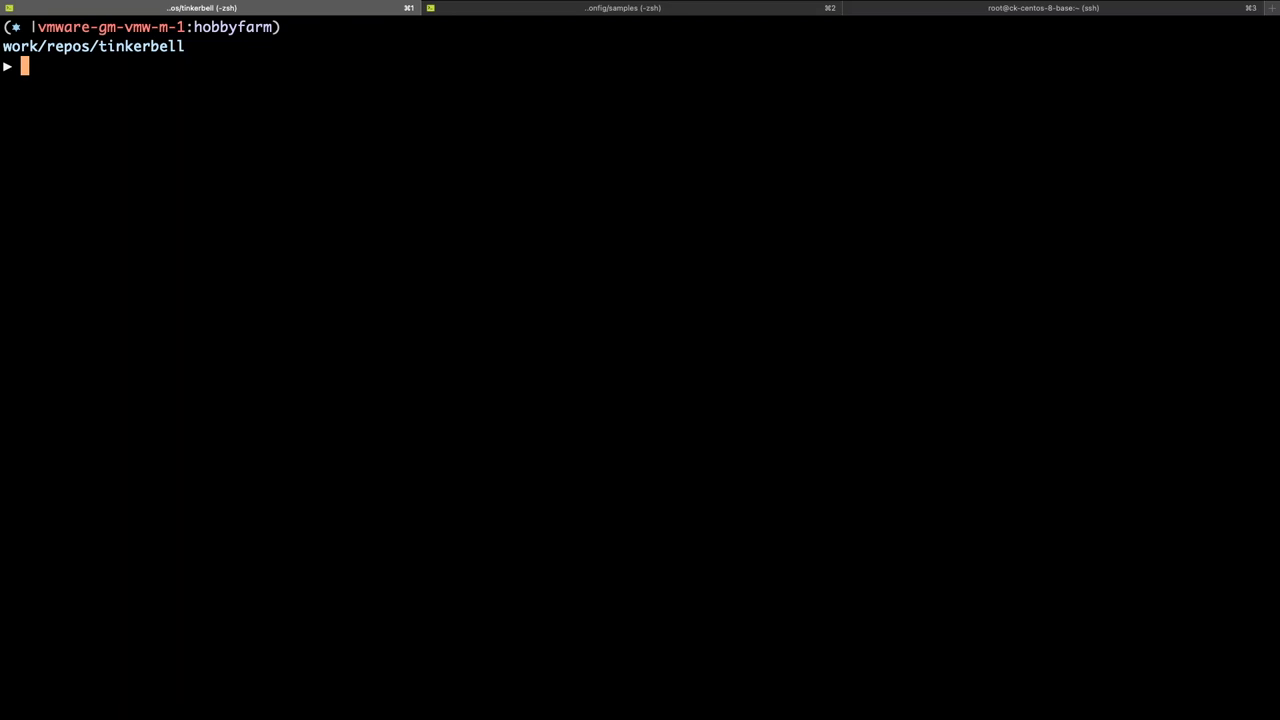
# Page through customPxe.json with 'more customPxe.json'.
pyautogui.write('more cust')
pyautogui.press('Tab')
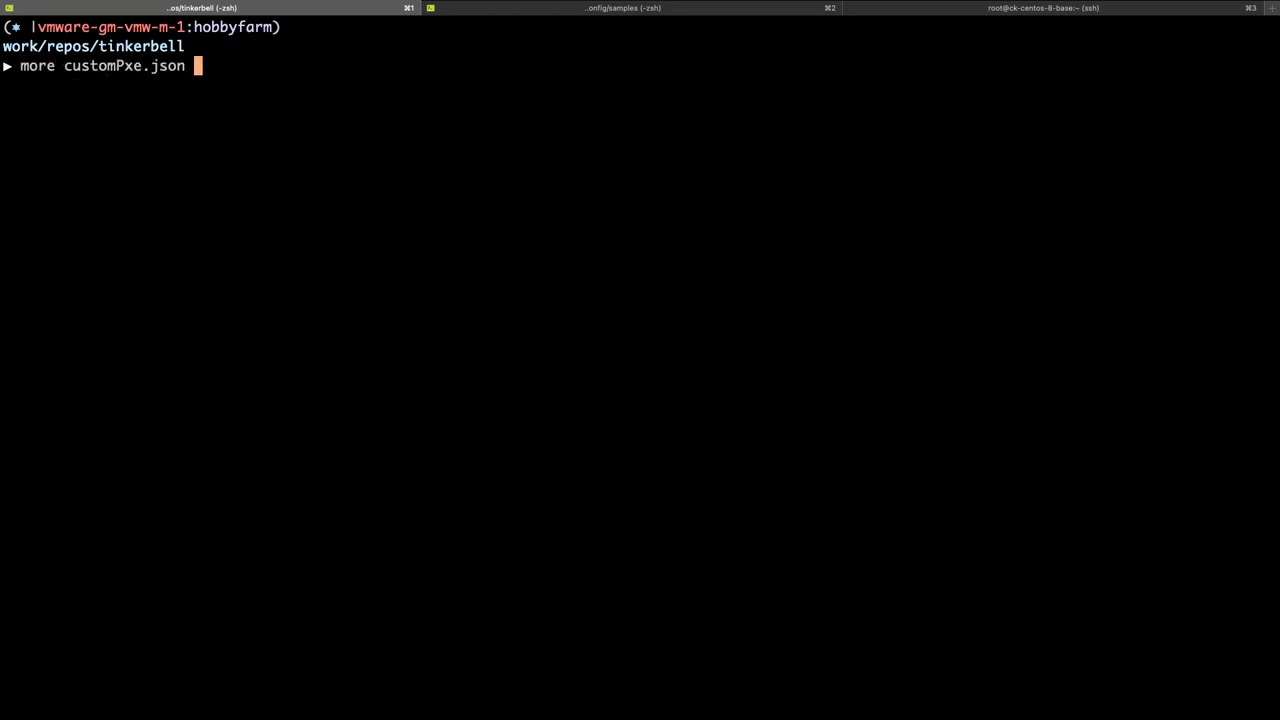
pyautogui.press('Return')
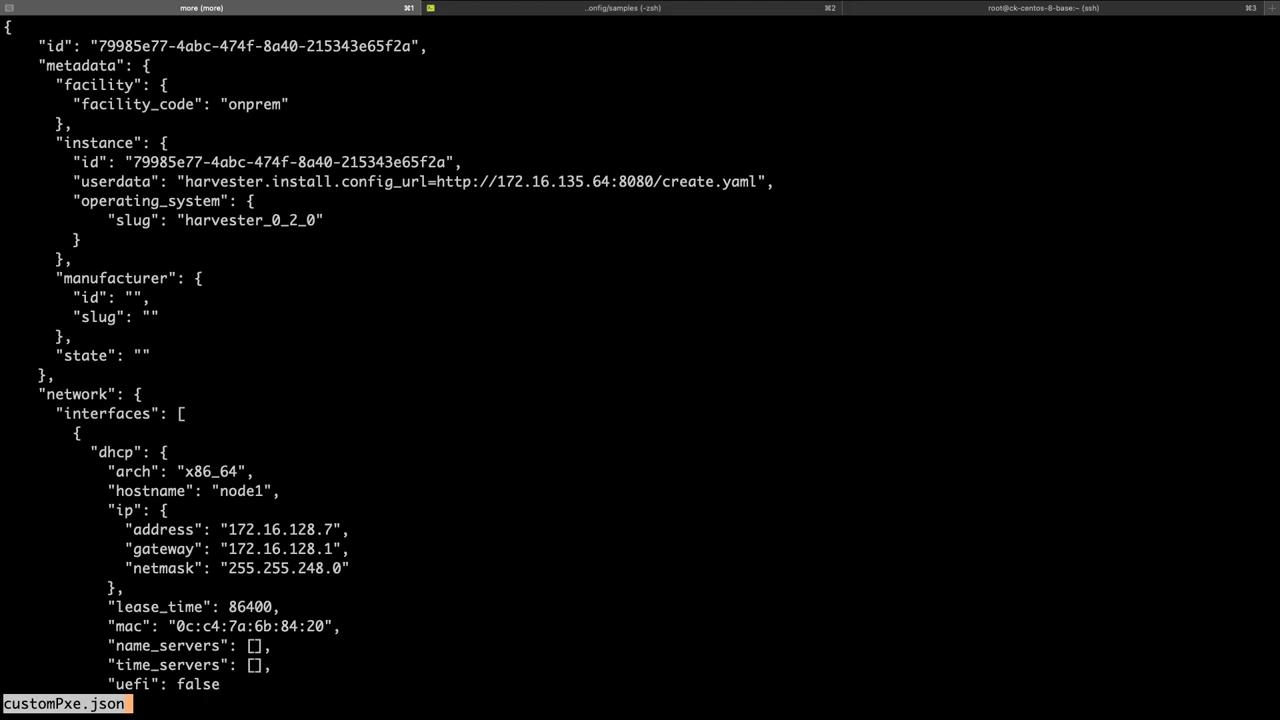
# Inspect node1's MAC 0c:c4:7a:6b:84:20 and the create.yaml config URL in the file.
pyautogui.doubleClick(250, 626)
pyautogui.moveTo(177, 626); pyautogui.dragTo(328, 626)
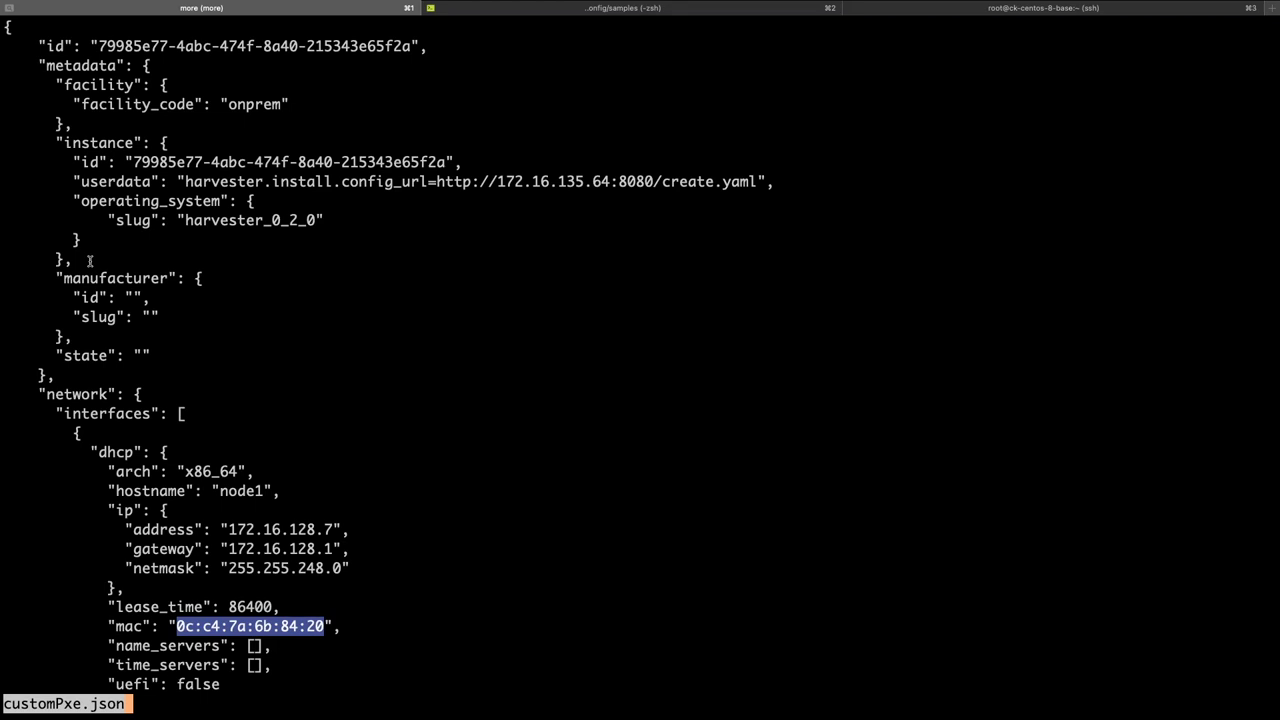
pyautogui.click(364, 178)
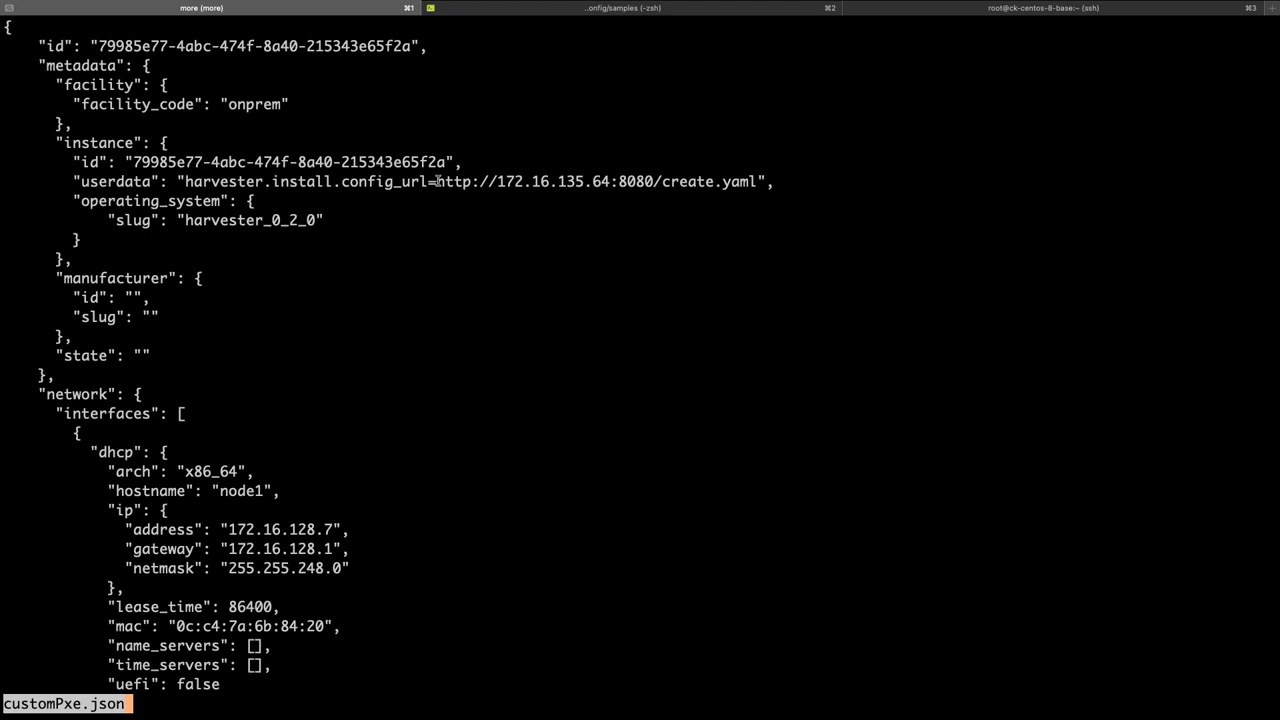
pyautogui.moveTo(437, 181); pyautogui.dragTo(758, 181)
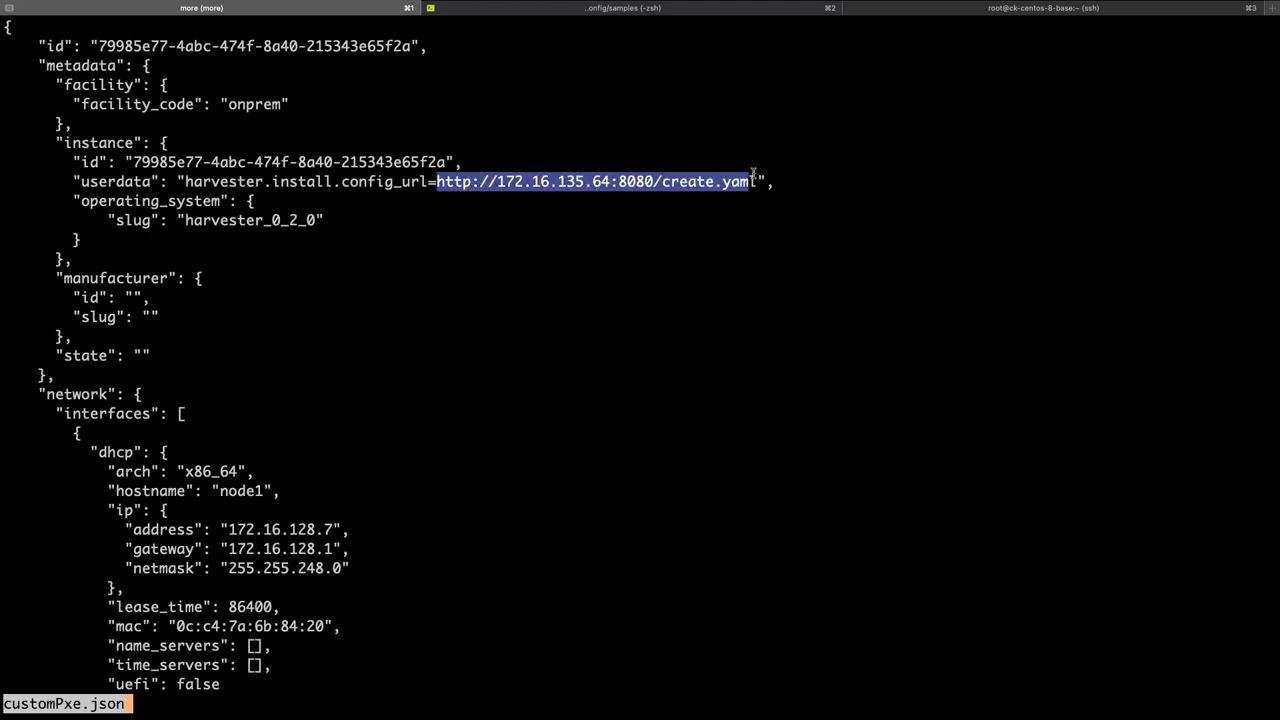
pyautogui.click(656, 181)
# View create.yaml's node1 install settings, then type 'tink hardware push --file customPxe.json'.
pyautogui.write('qmore create.yaml')
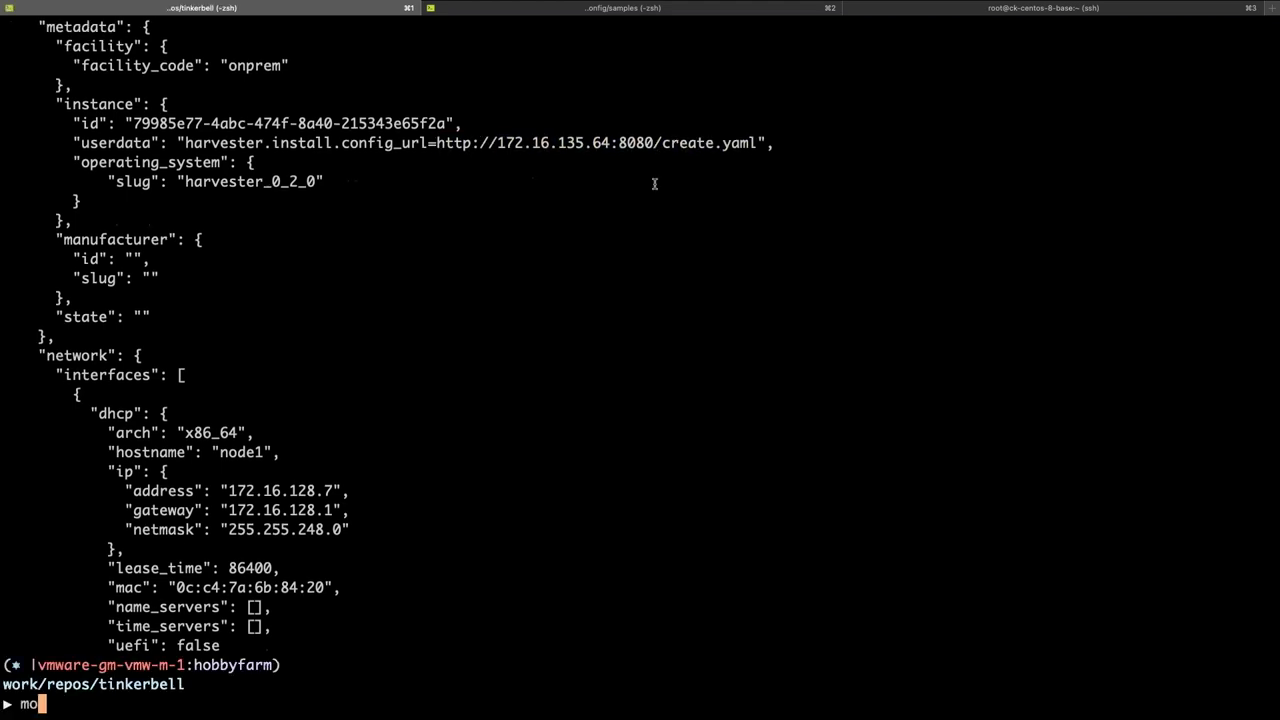
pyautogui.press('Return')
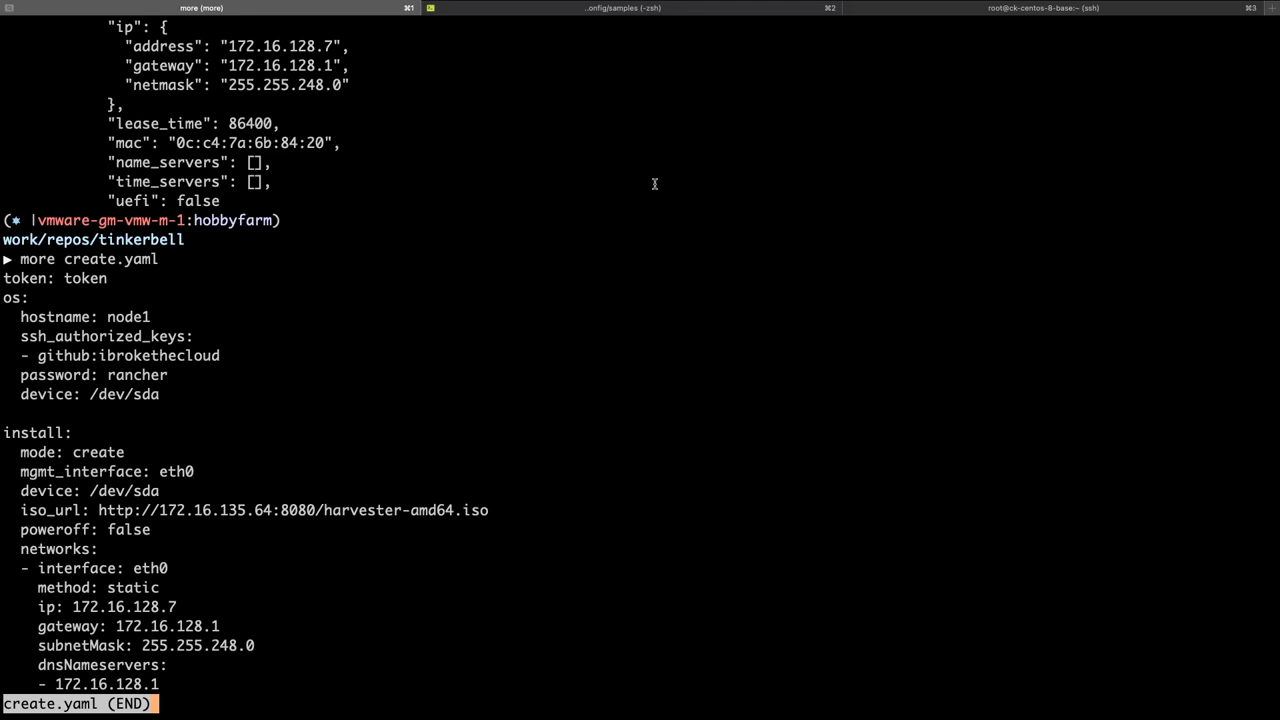
pyautogui.write('qtink har')
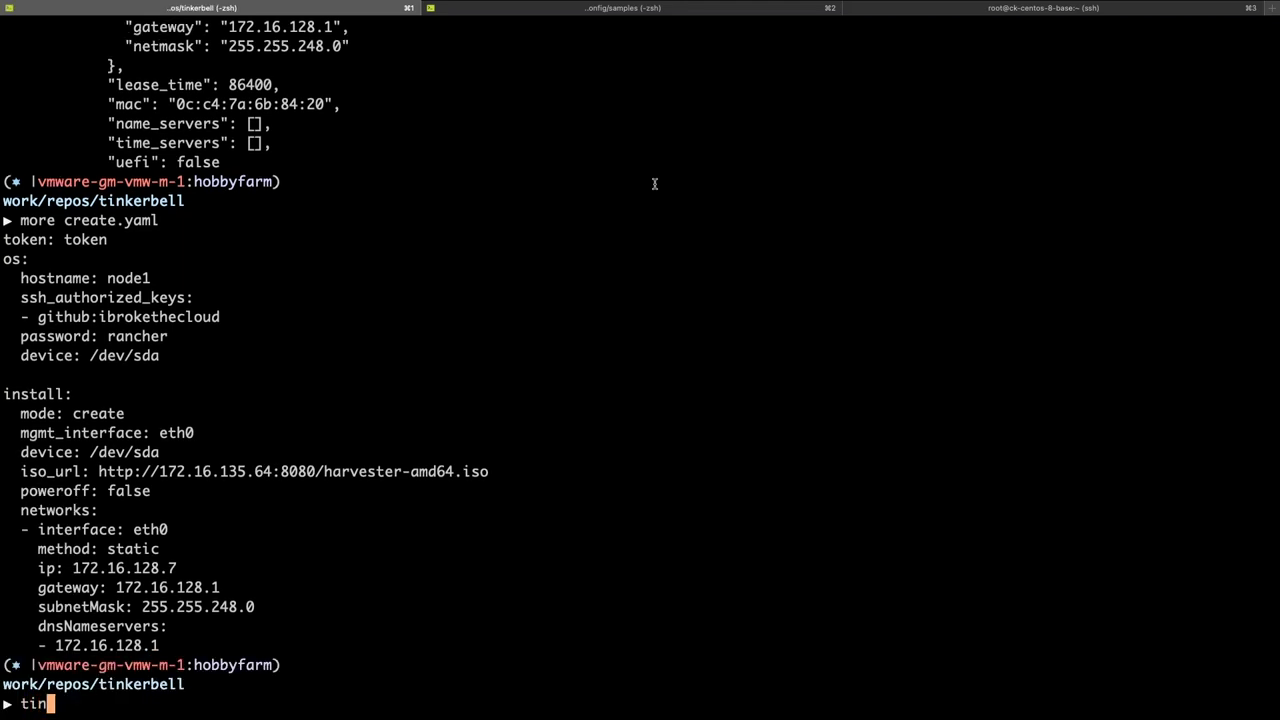
pyautogui.write('dware')
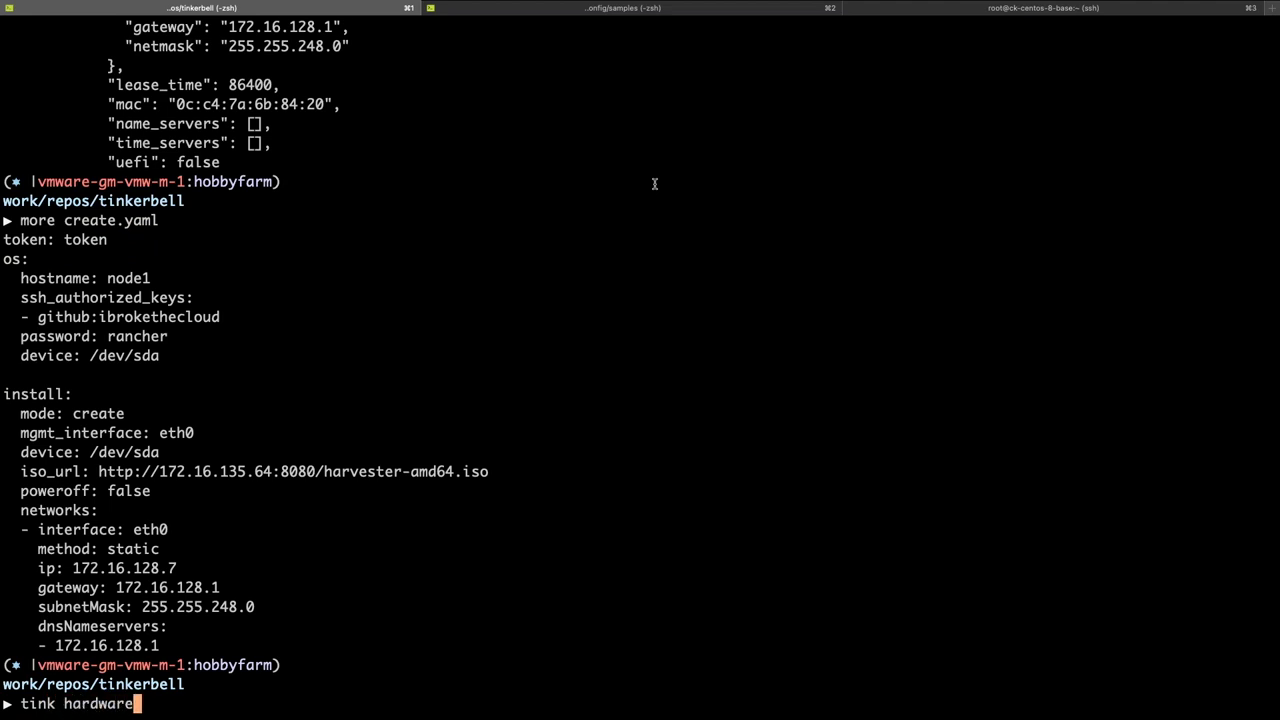
pyautogui.write(' push --file customPxe.json')
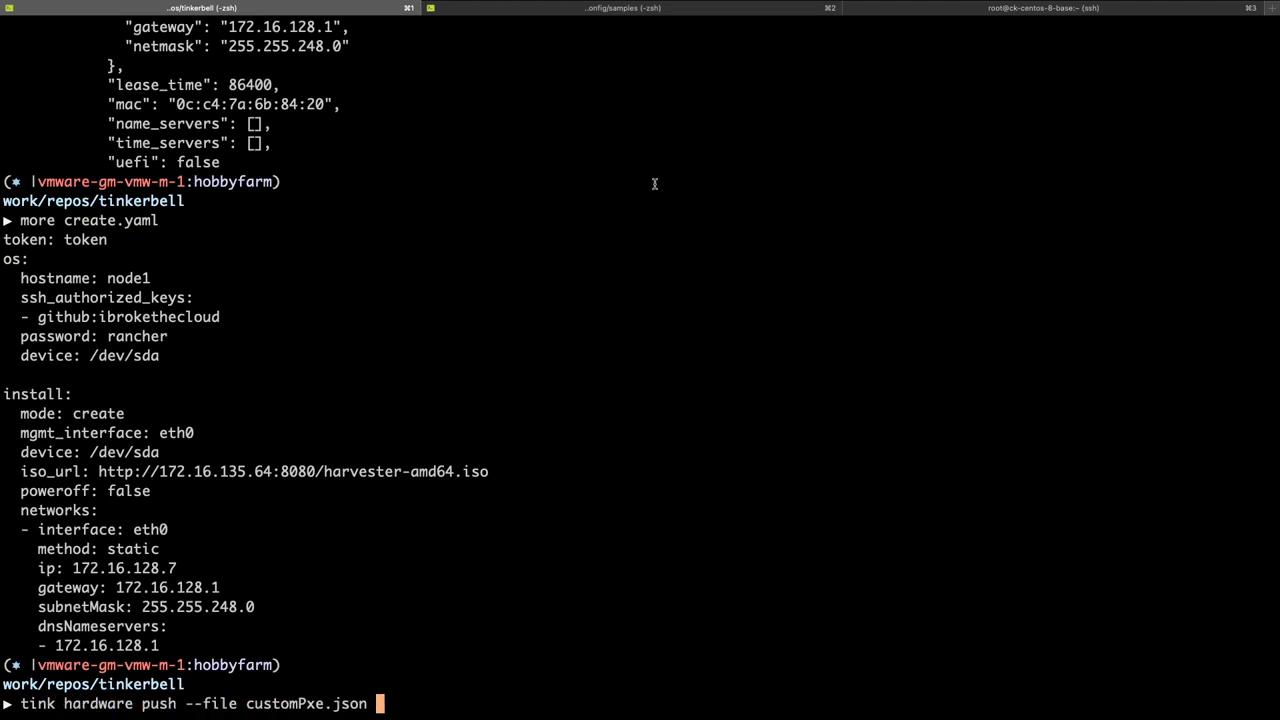
# Push customPxe.json and confirm node1's IP 172.16.128.7 in 'tink hardware get'.
pyautogui.press('Return')
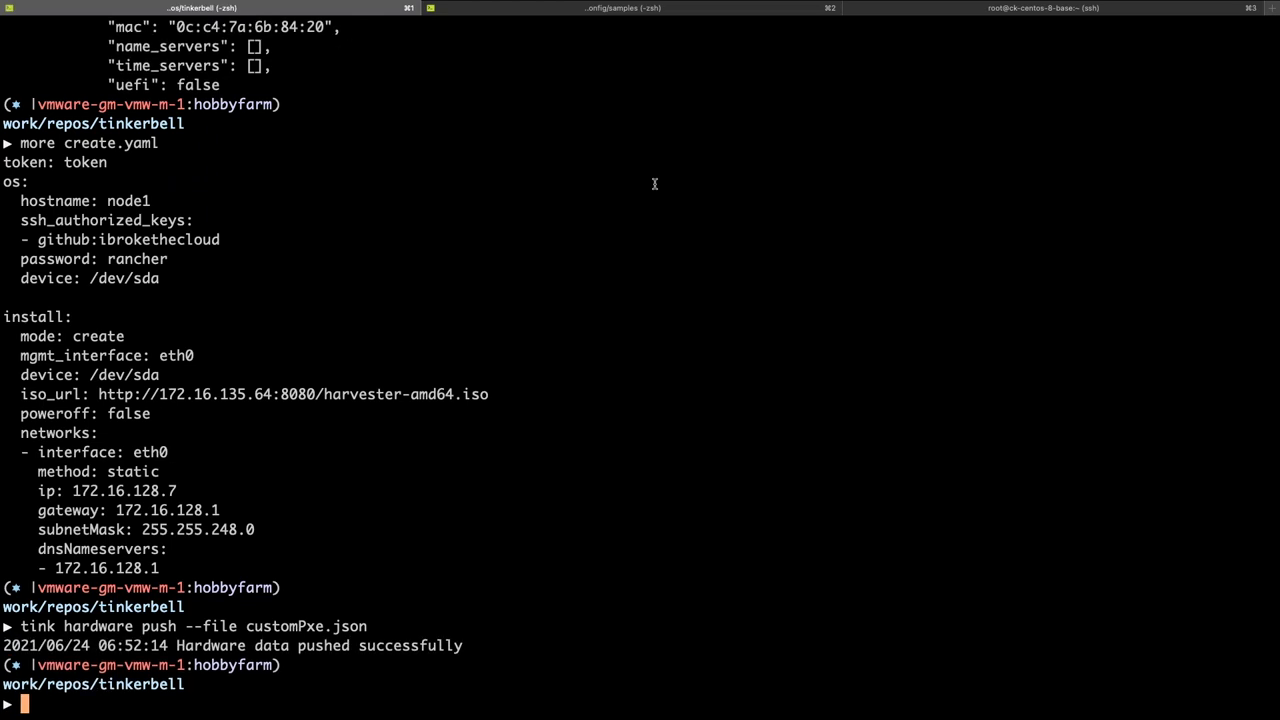
pyautogui.write('tink hardware get')
pyautogui.press('Return')
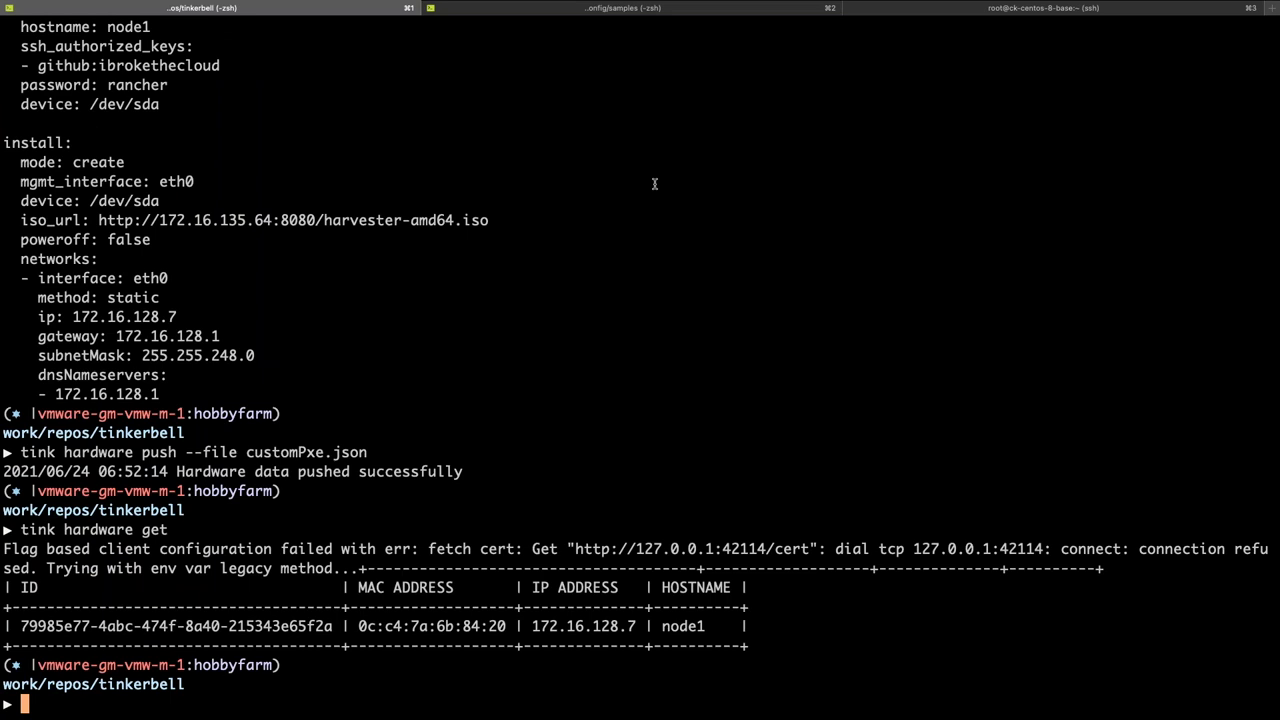
pyautogui.moveTo(359, 626); pyautogui.dragTo(635, 626)
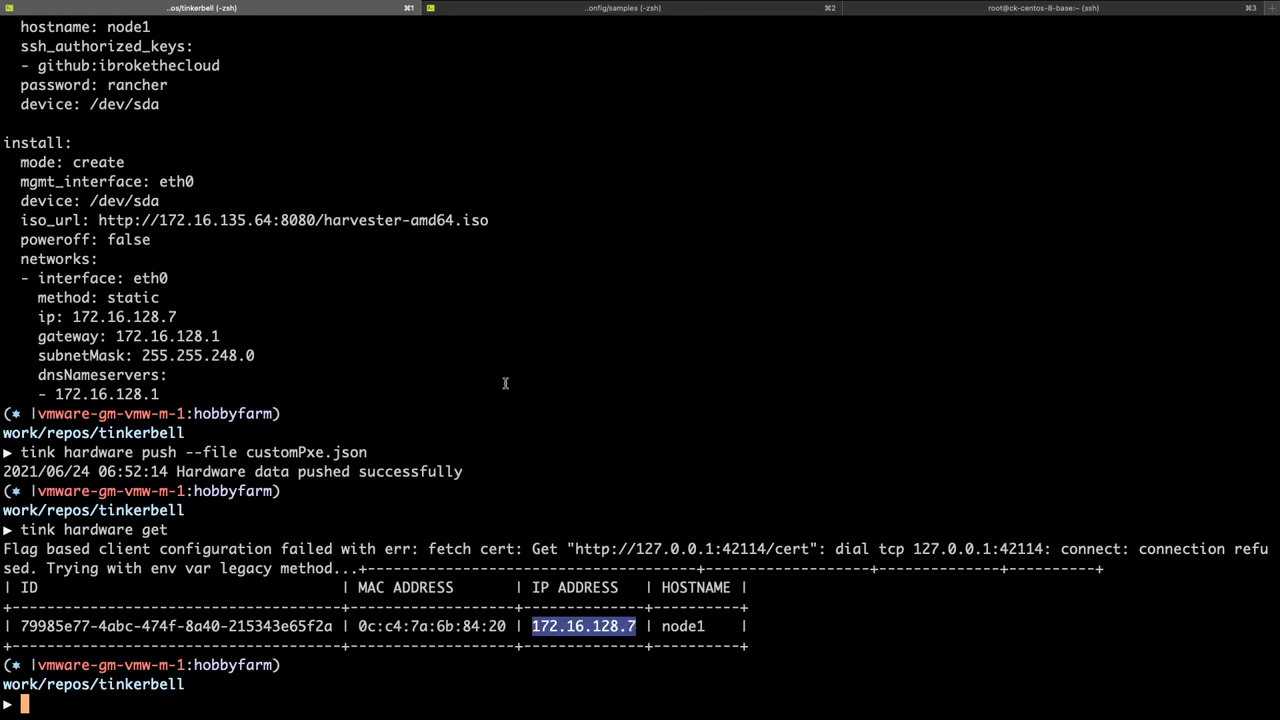
pyautogui.hotkey('ctrl', 'Right')
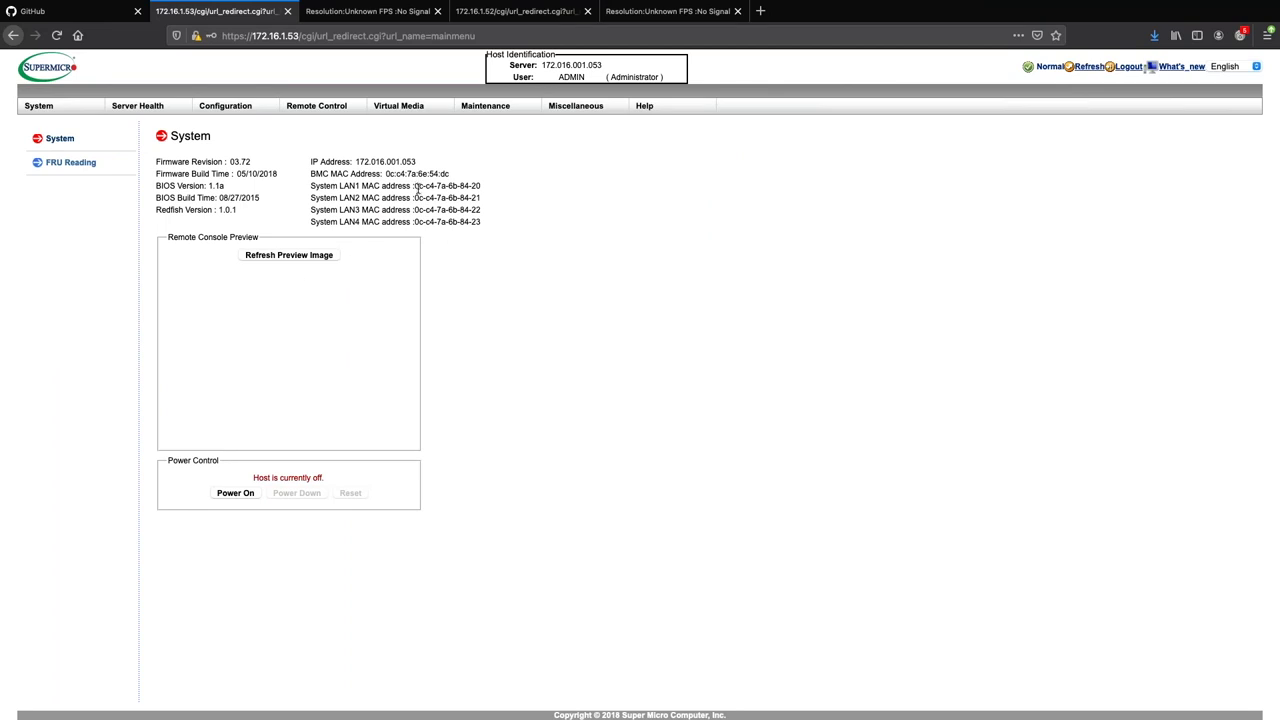
# Compare the BMC's LAN1 MAC address, then go to the iKVM remote console.
pyautogui.moveTo(414, 187); pyautogui.dragTo(489, 187)
pyautogui.click(350, 20)
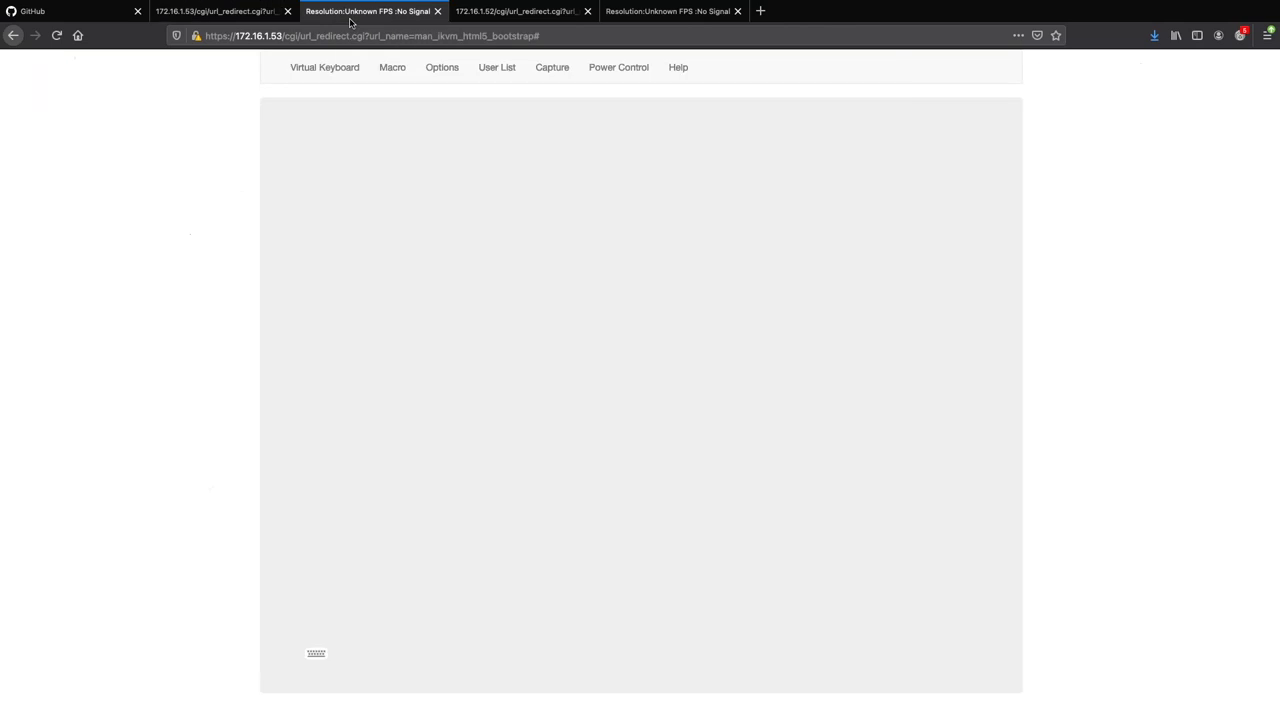
# Power on the server and open the harvester-installer-demo VM's console window.
pyautogui.click(632, 69)
pyautogui.click(637, 103)
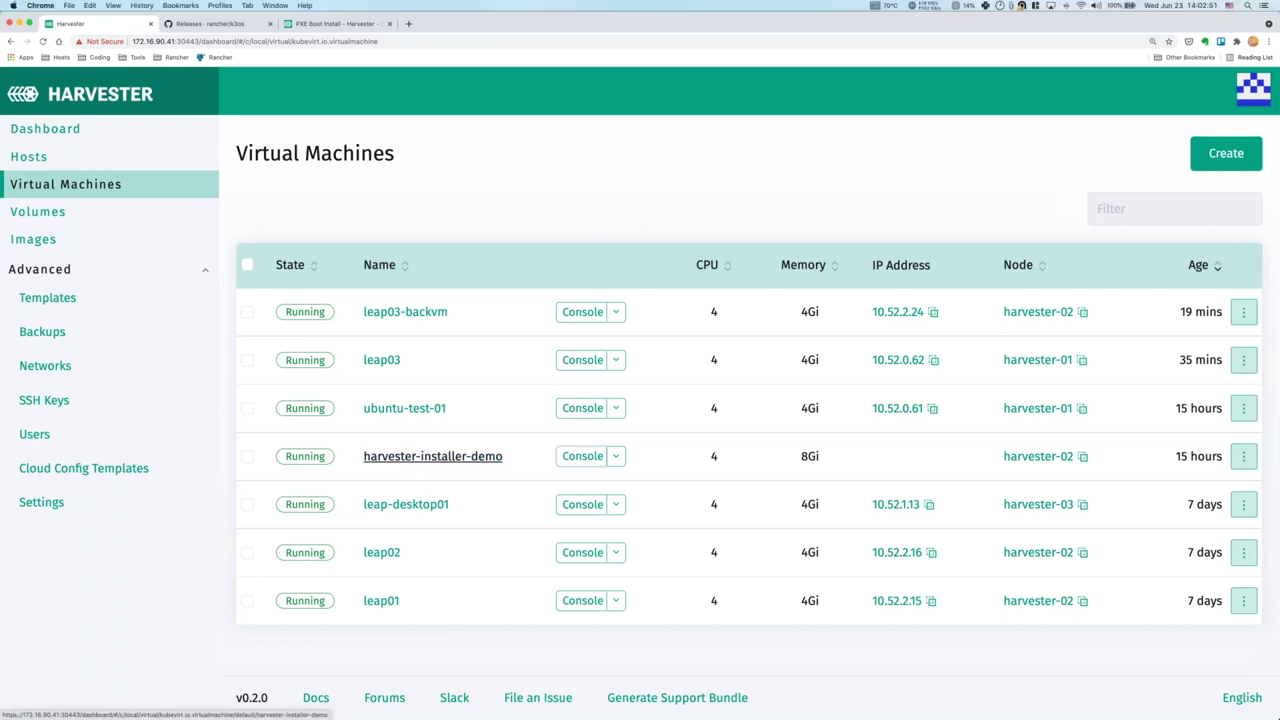
pyautogui.click(582, 456)
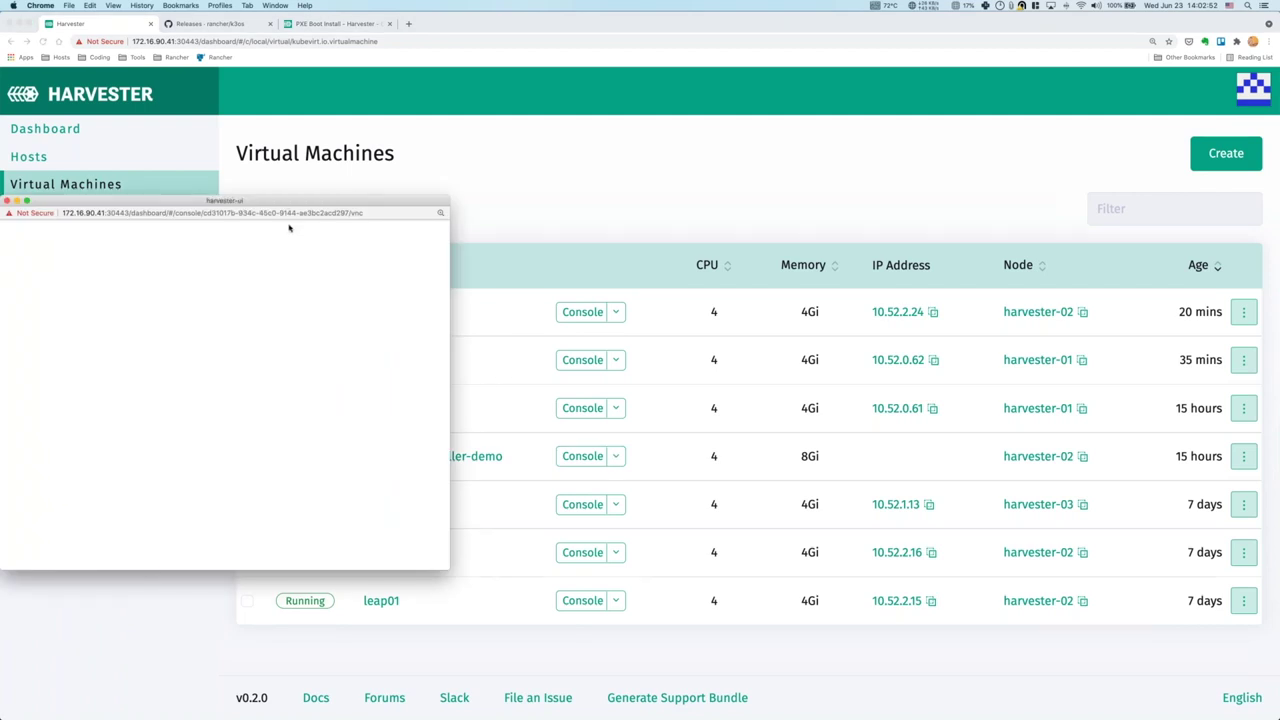
# Maximize the VM console and log into the shell with the password.
pyautogui.moveTo(287, 205); pyautogui.dragTo(618, 4)
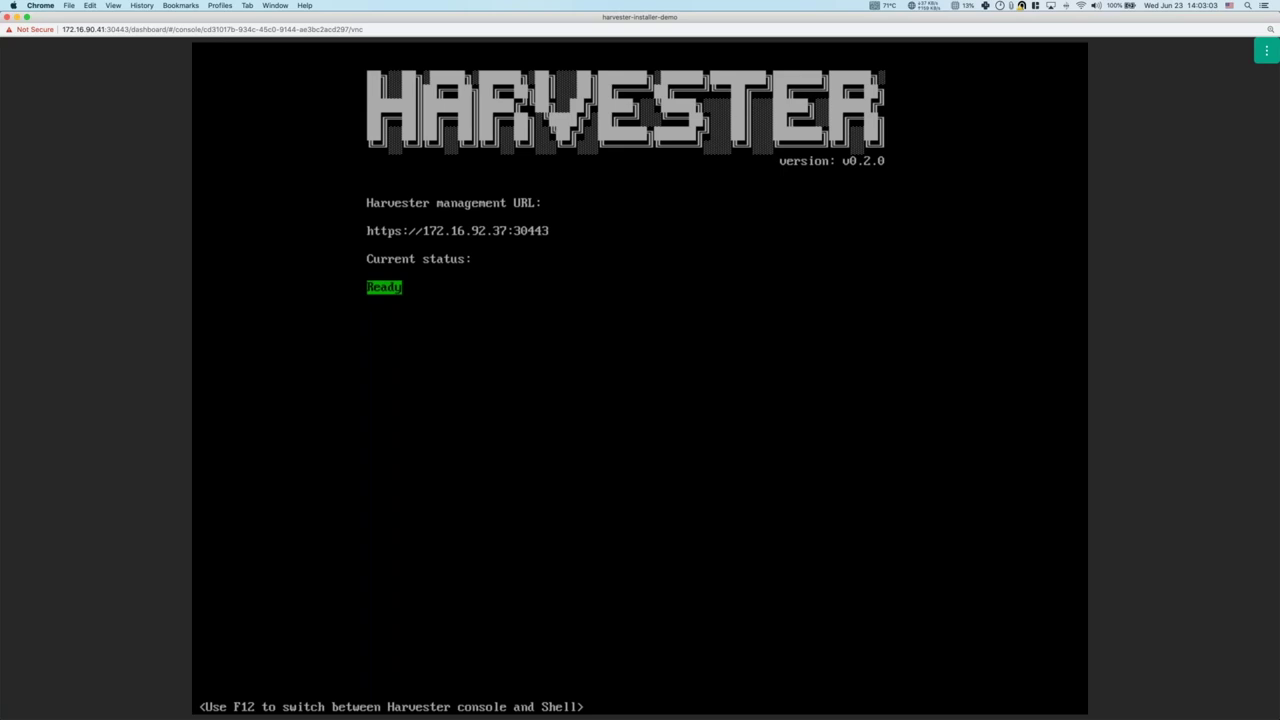
pyautogui.click(1266, 50)
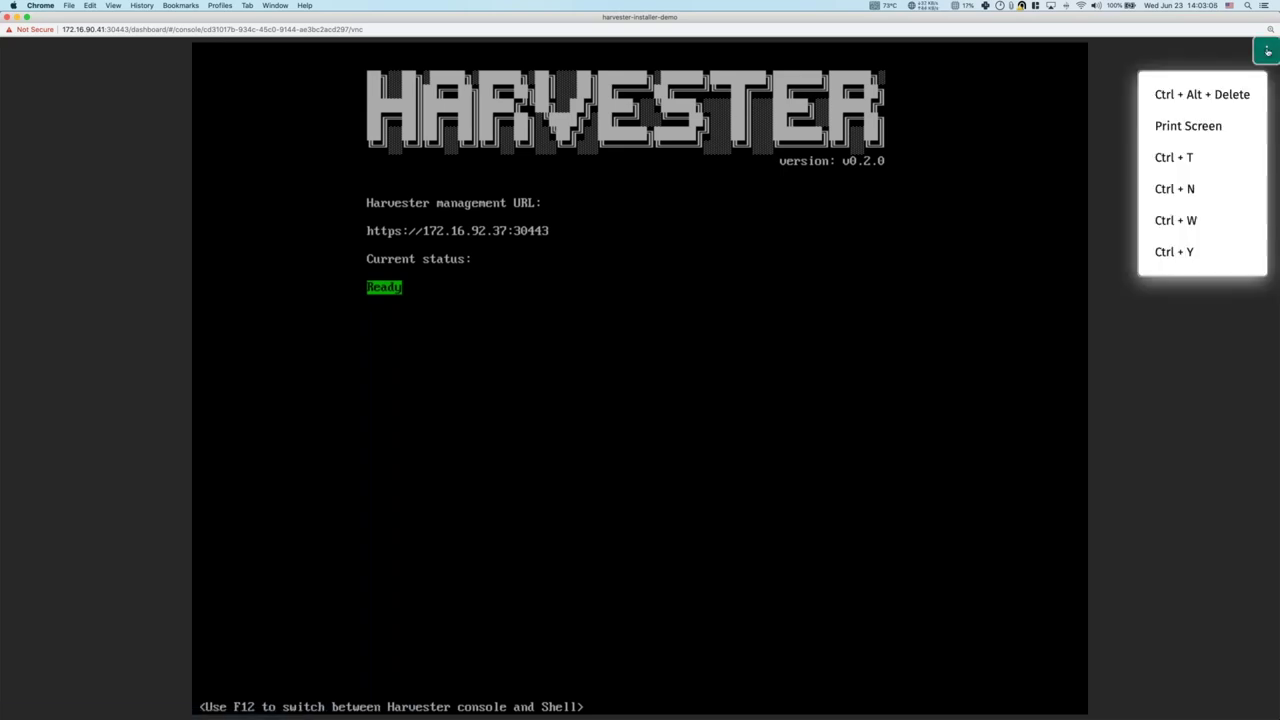
pyautogui.press('Escape')
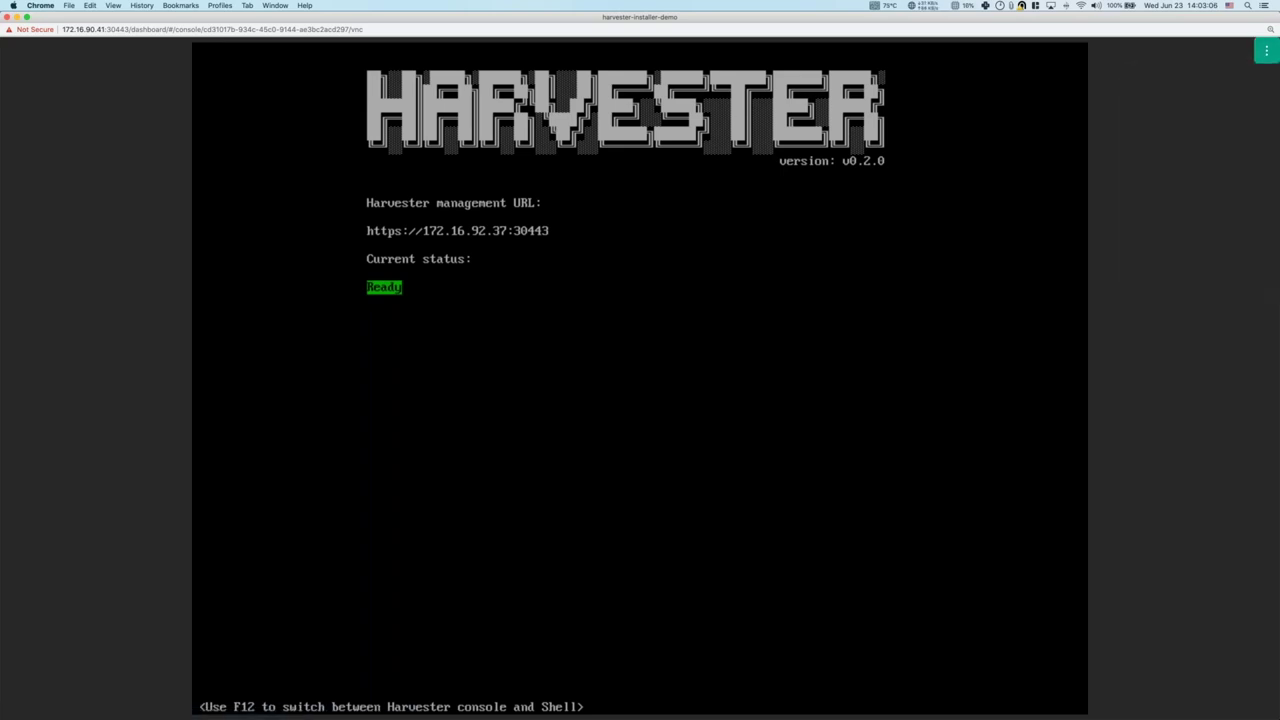
pyautogui.press('F12')
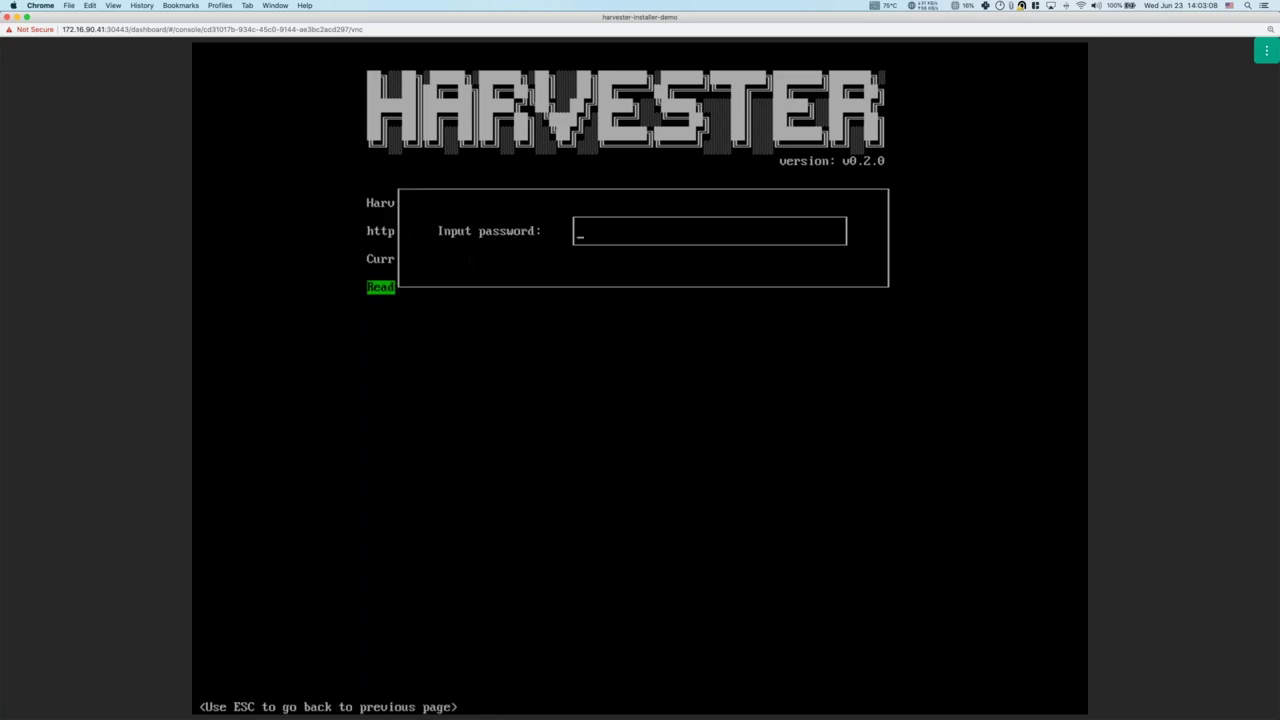
pyautogui.write('**********')
pyautogui.press('Return')
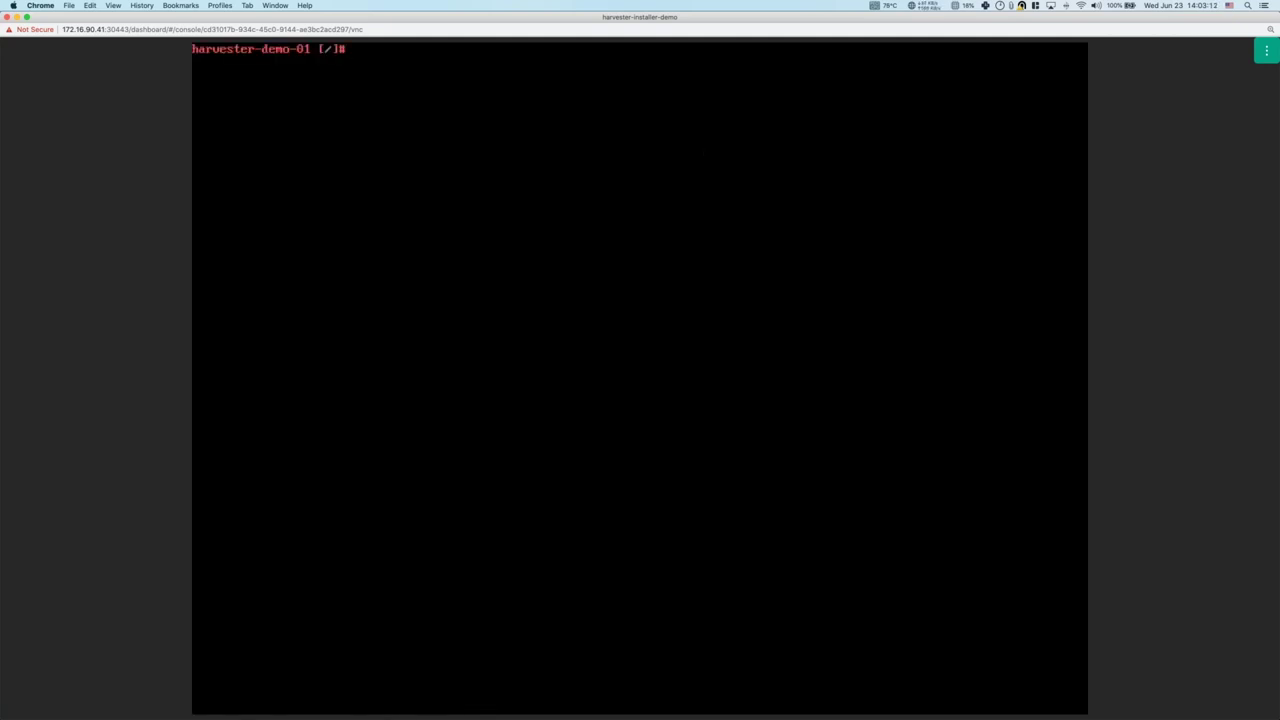
# Run 'kubectl get pod' and 'kubectl get ns', then return to the status screen.
pyautogui.write('kubectl get pod')
pyautogui.press('Return')
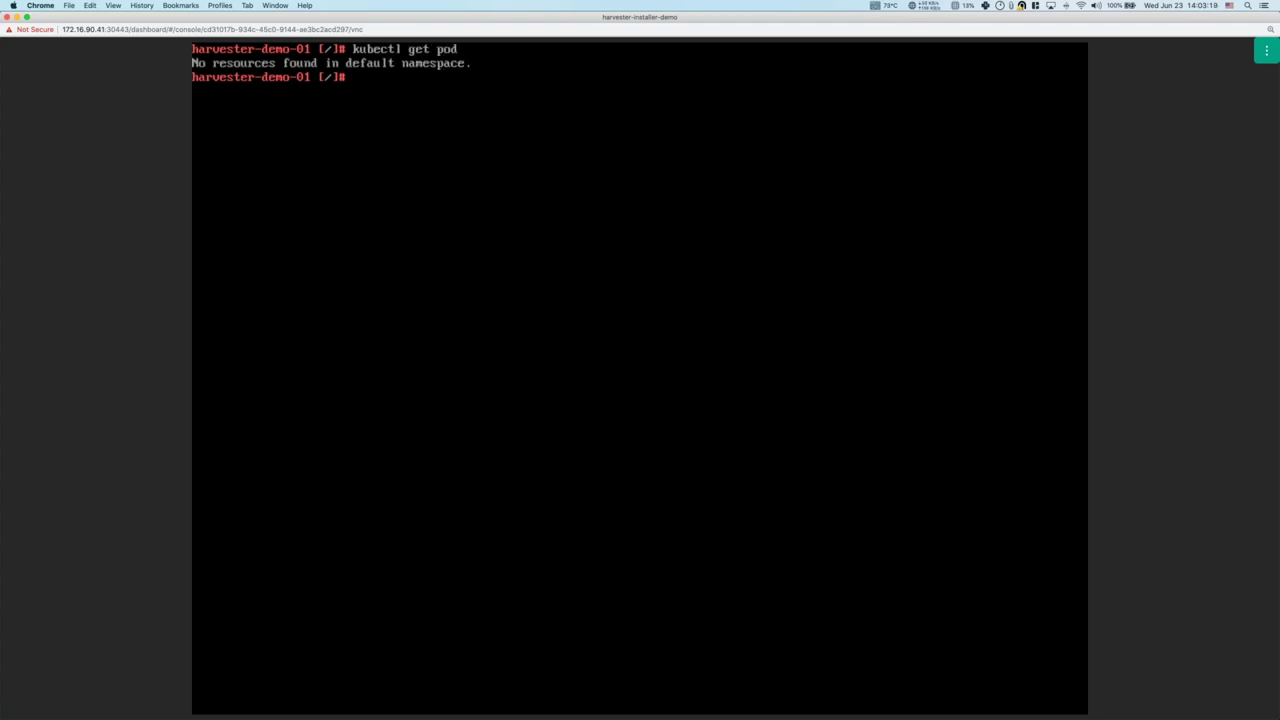
pyautogui.press('Up')
pyautogui.press('BackSpace')
pyautogui.press('BackSpace')
pyautogui.press('BackSpace')
pyautogui.write('ns')
pyautogui.press('Return')
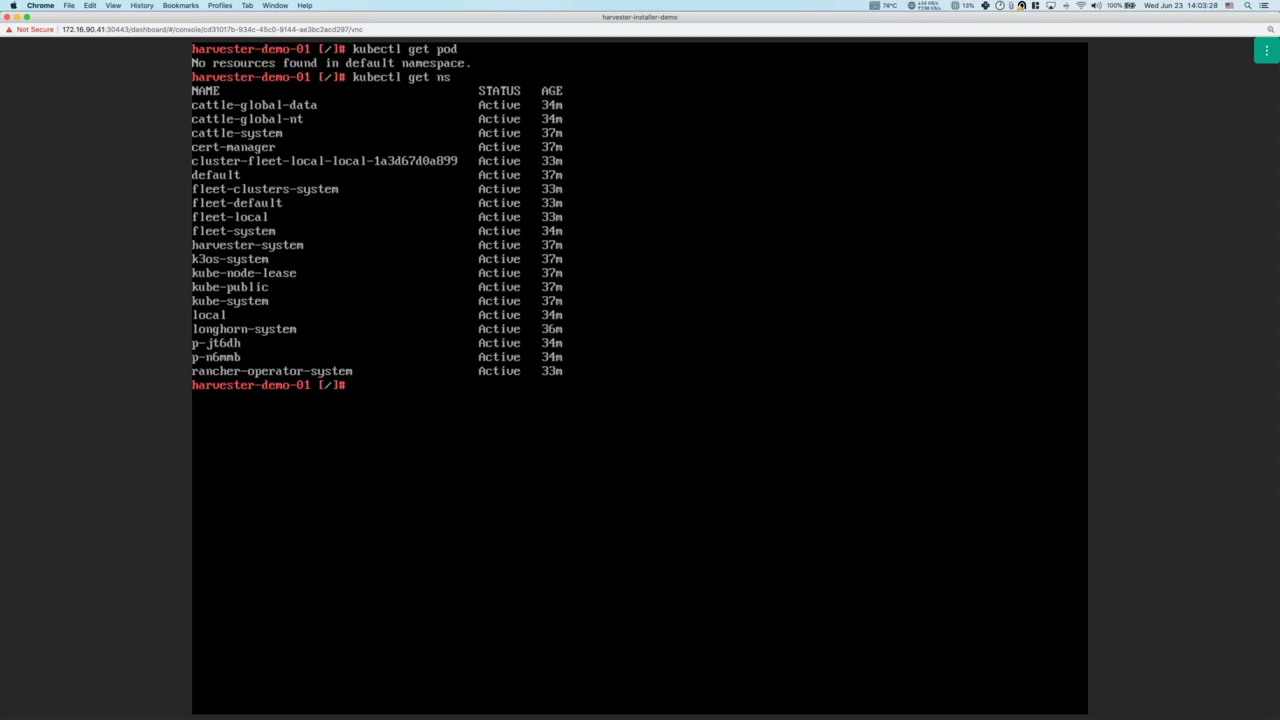
pyautogui.press('F12')
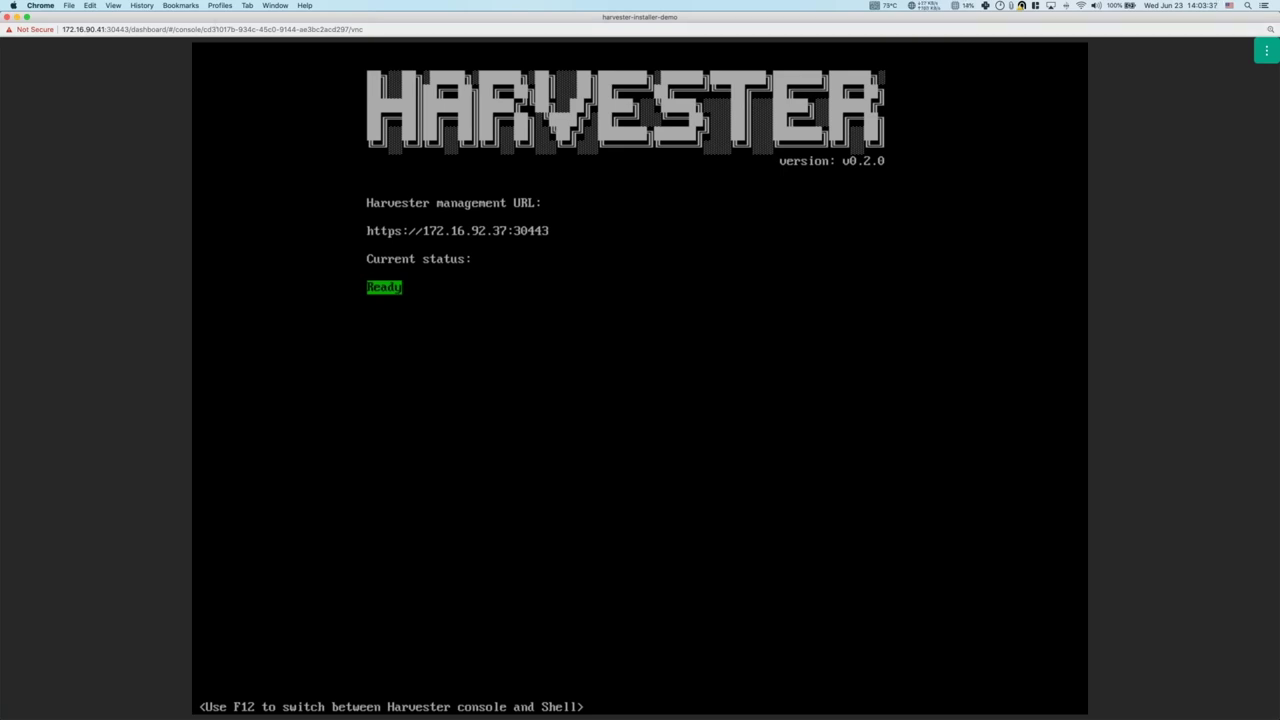
pyautogui.click(8, 17)
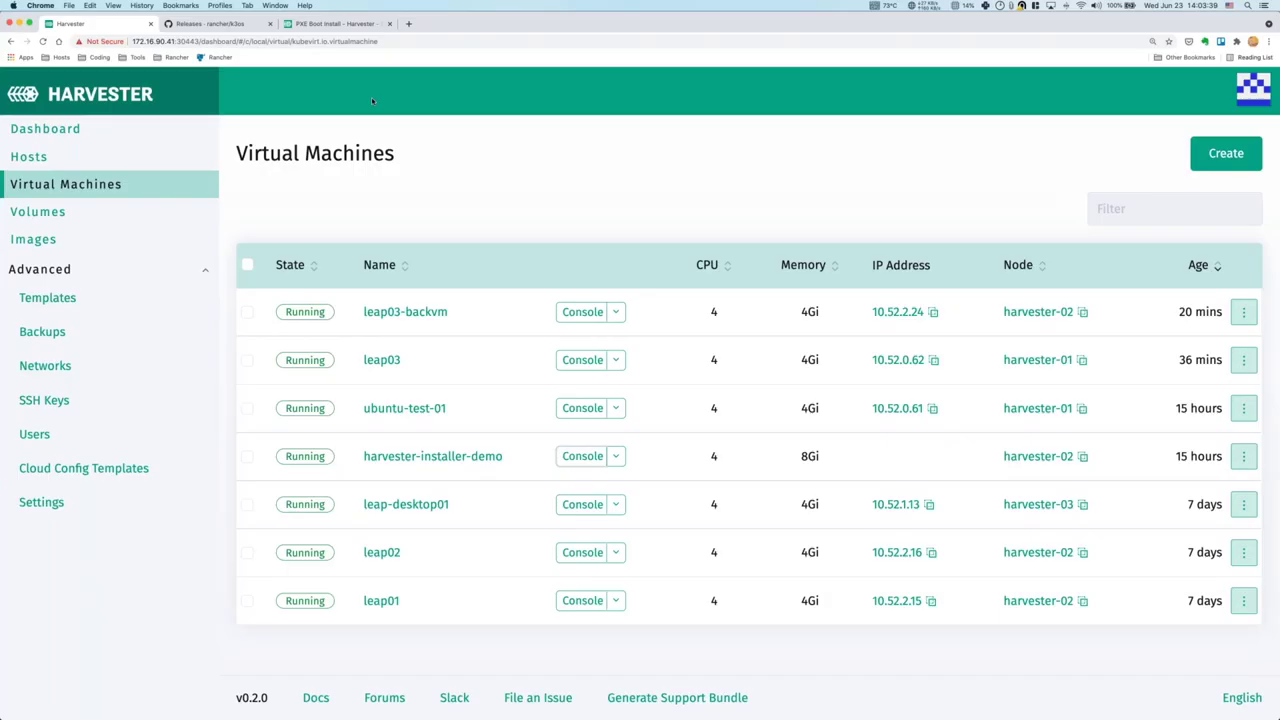
pyautogui.press('super+t')
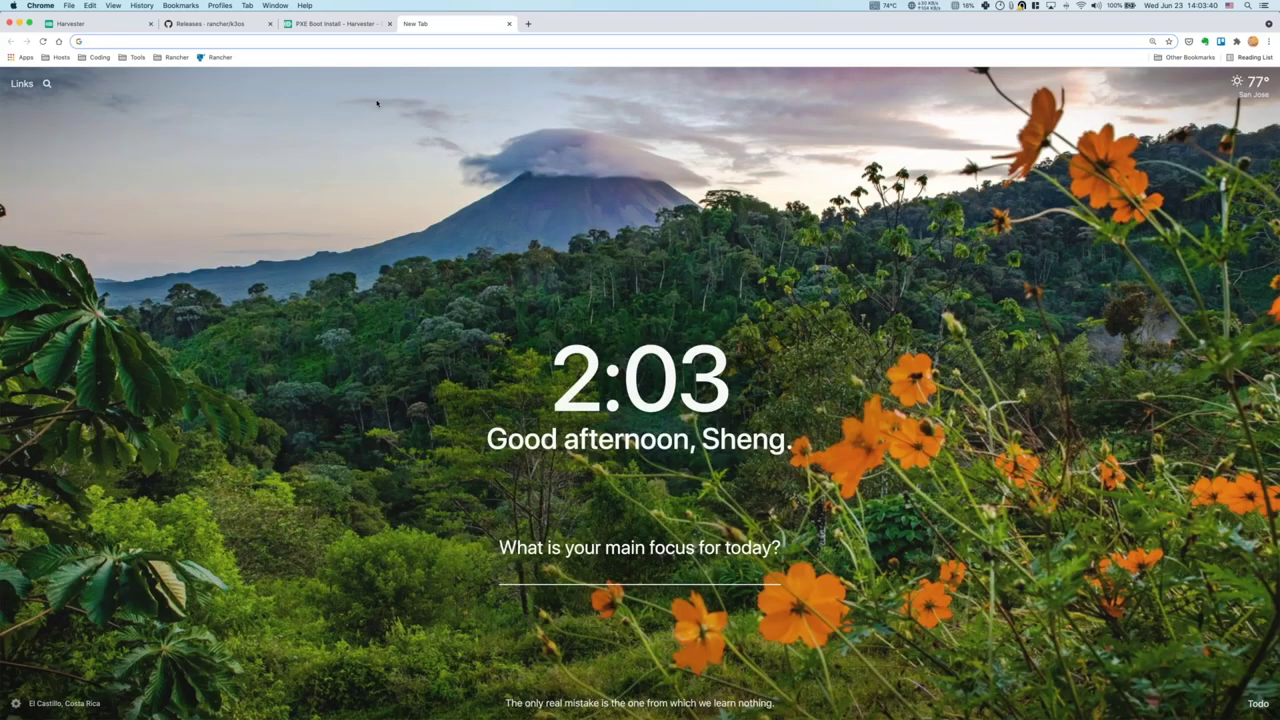
pyautogui.write('172.16.92.37:304')
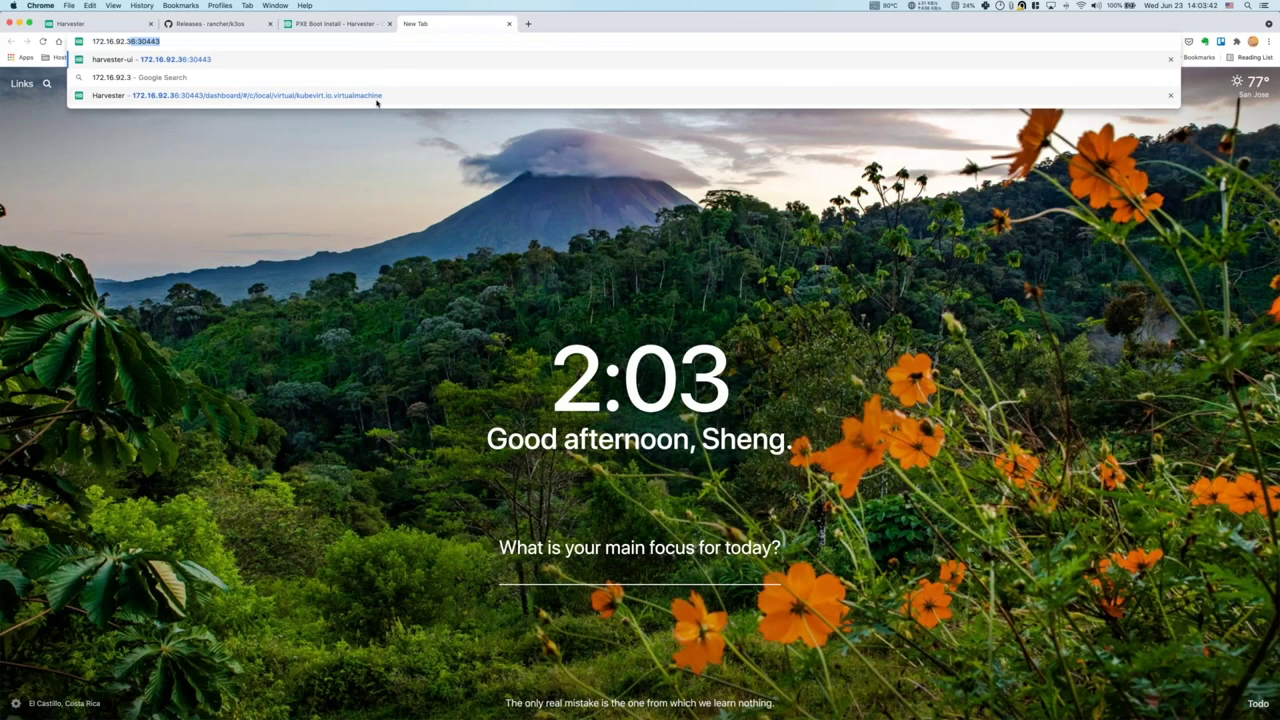
pyautogui.write('43')
pyautogui.press('Return')
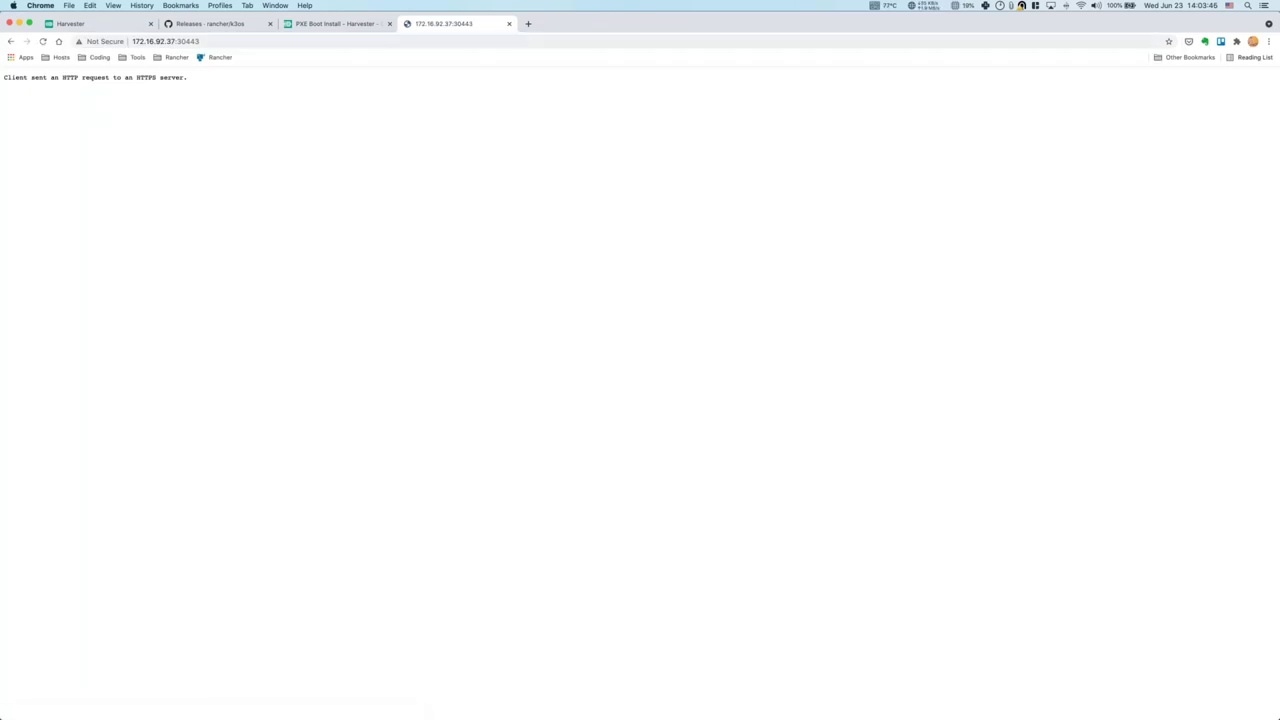
pyautogui.press('super+l')
pyautogui.press('Left')
pyautogui.write('https://')
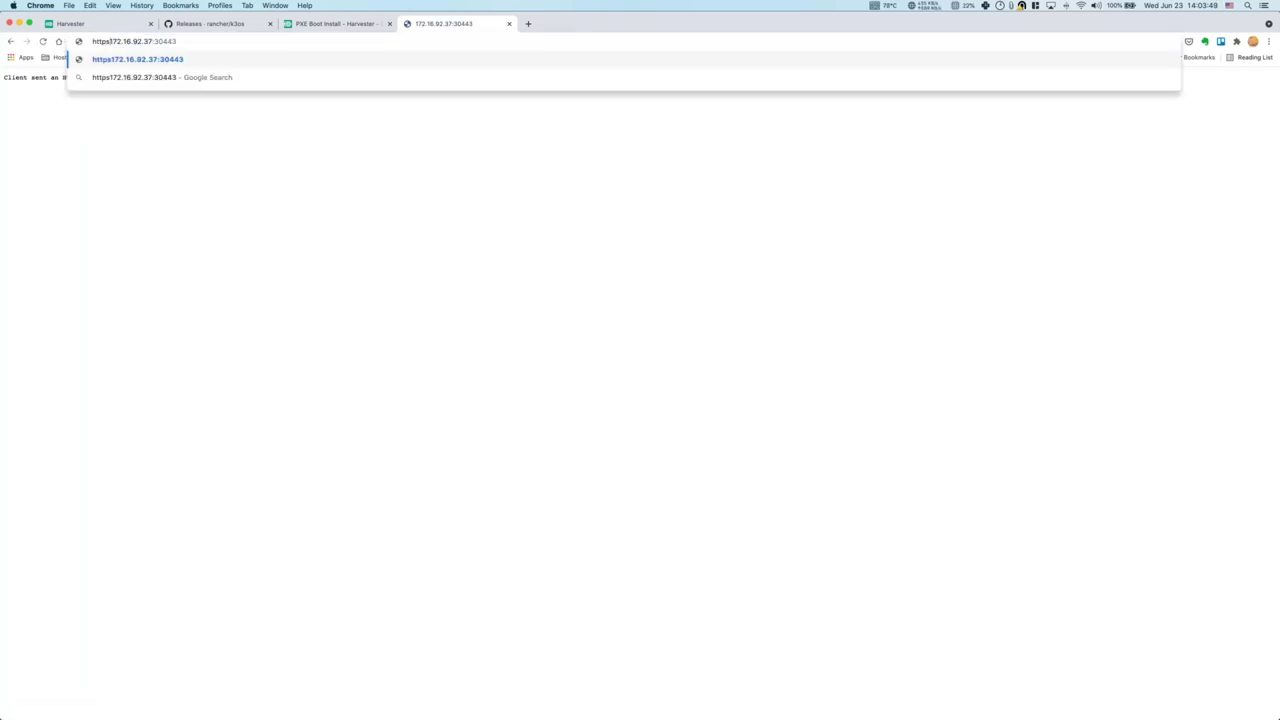
pyautogui.press('Return')
pyautogui.click(518, 360)
pyautogui.click(539, 437)
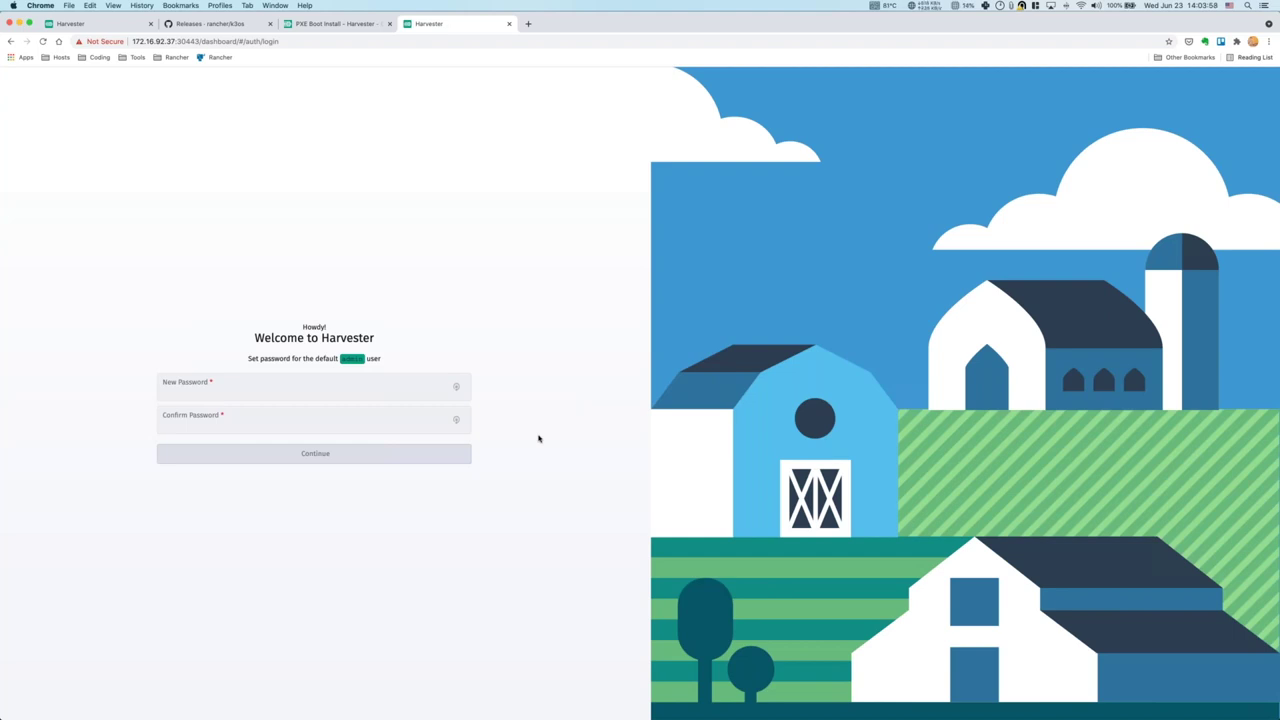
# Enter and confirm the new admin password and log in.
pyautogui.click(411, 392)
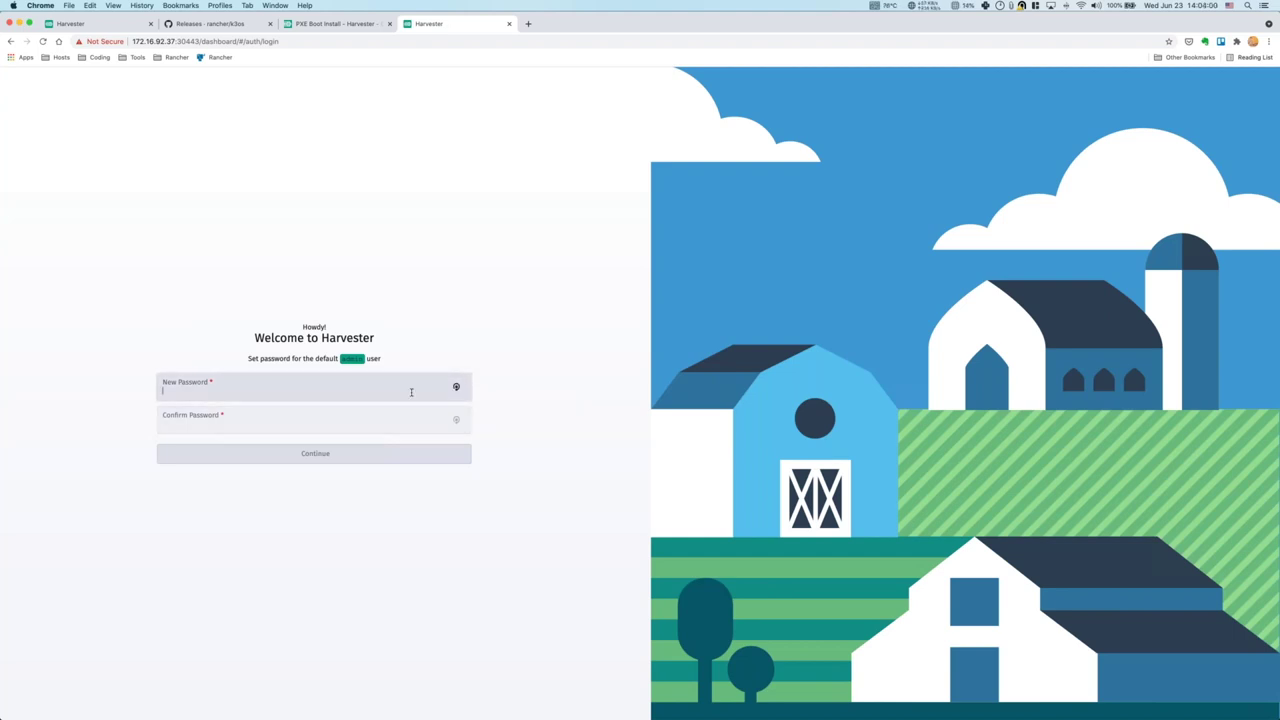
pyautogui.press('super+equal')
pyautogui.press('super+equal')
pyautogui.press('super+equal')
pyautogui.write('*******')
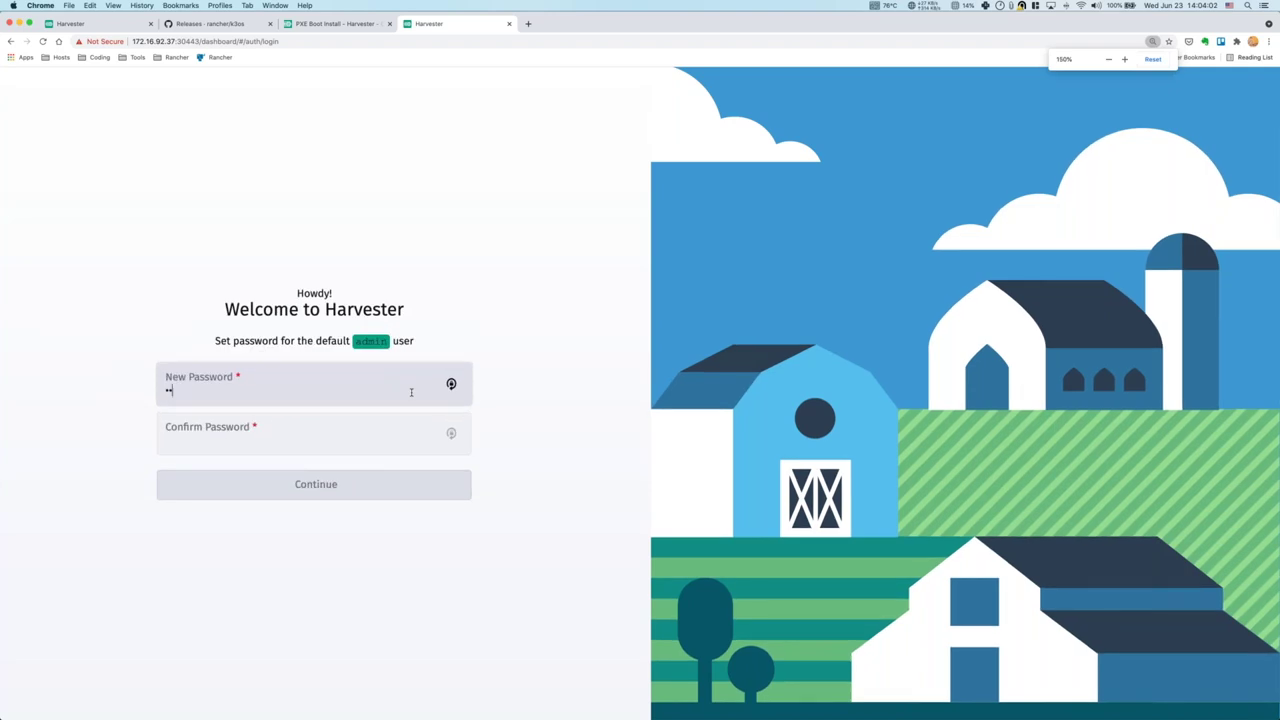
pyautogui.write('***')
pyautogui.press('Tab')
pyautogui.write('**********')
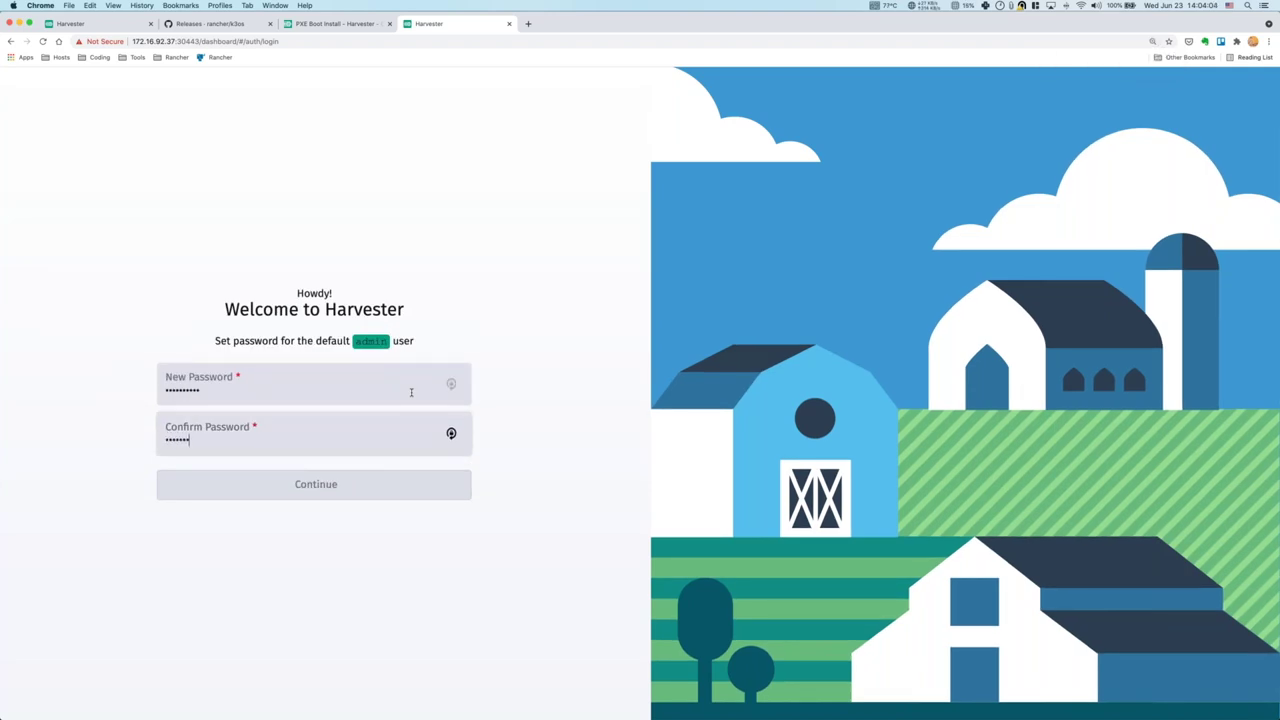
pyautogui.click(334, 482)
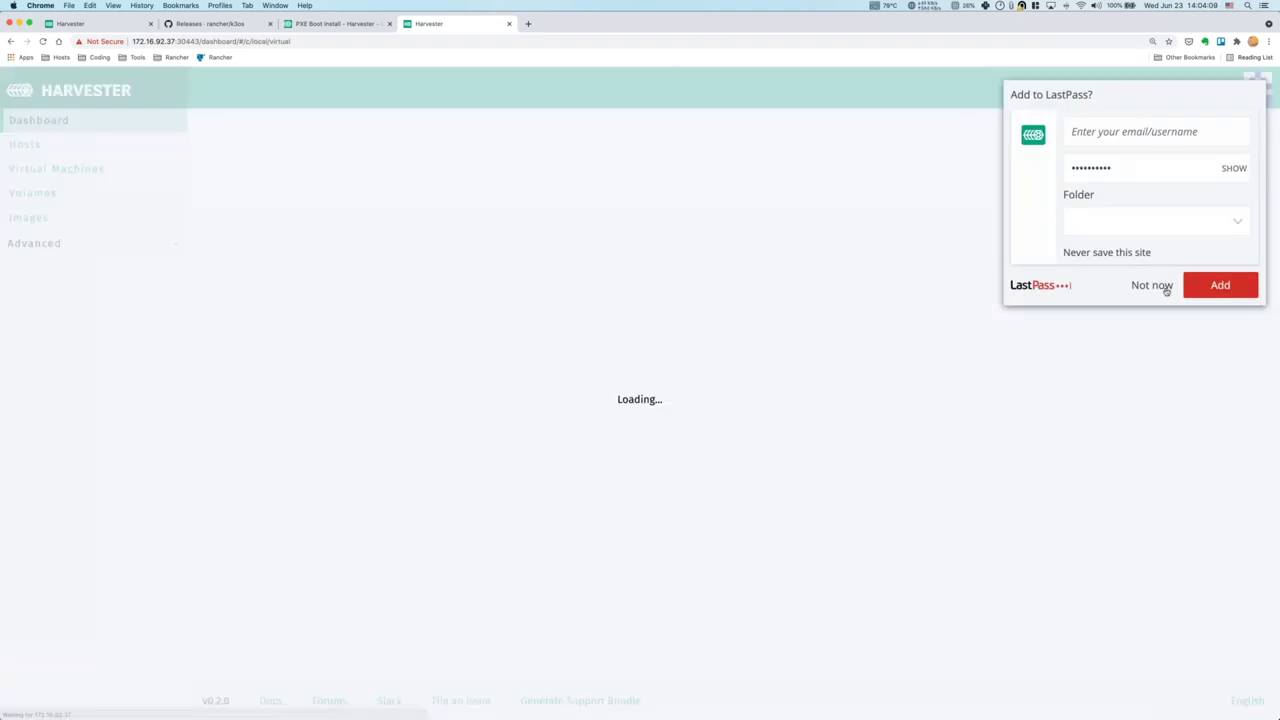
# Check that host harvester-demo-01 is Active, then view the empty Images list.
pyautogui.click(1166, 290)
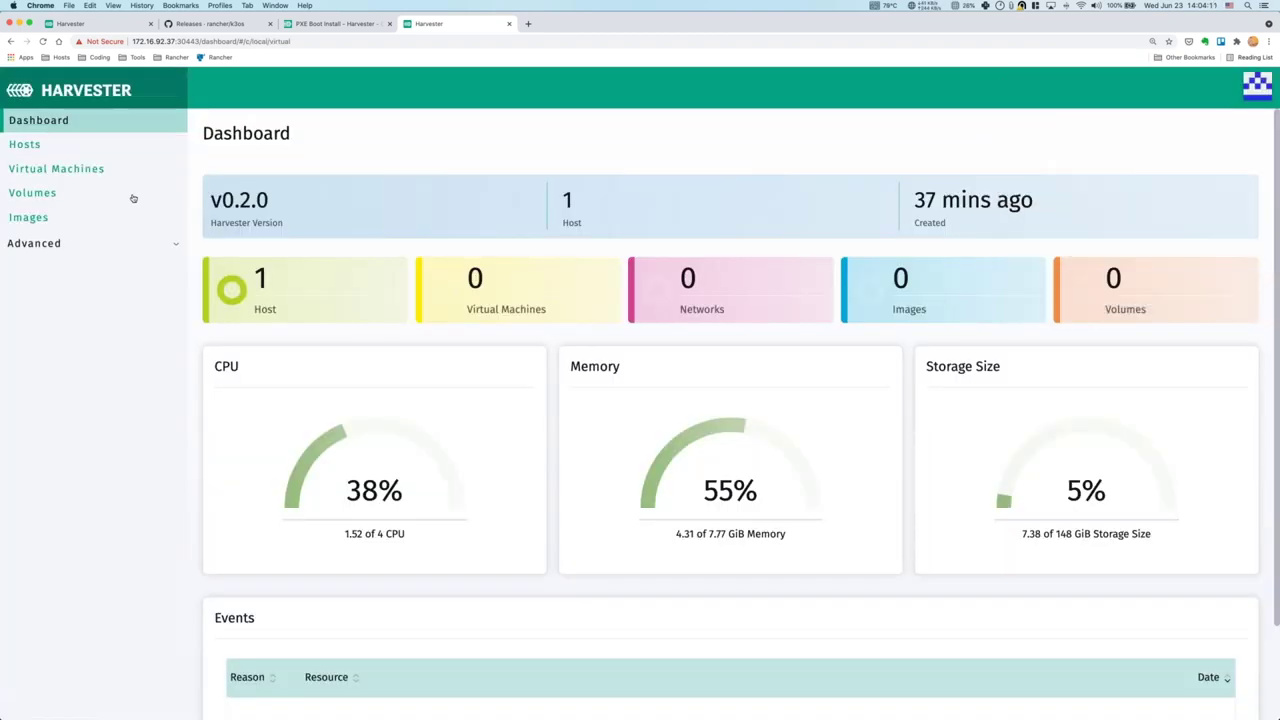
pyautogui.click(30, 145)
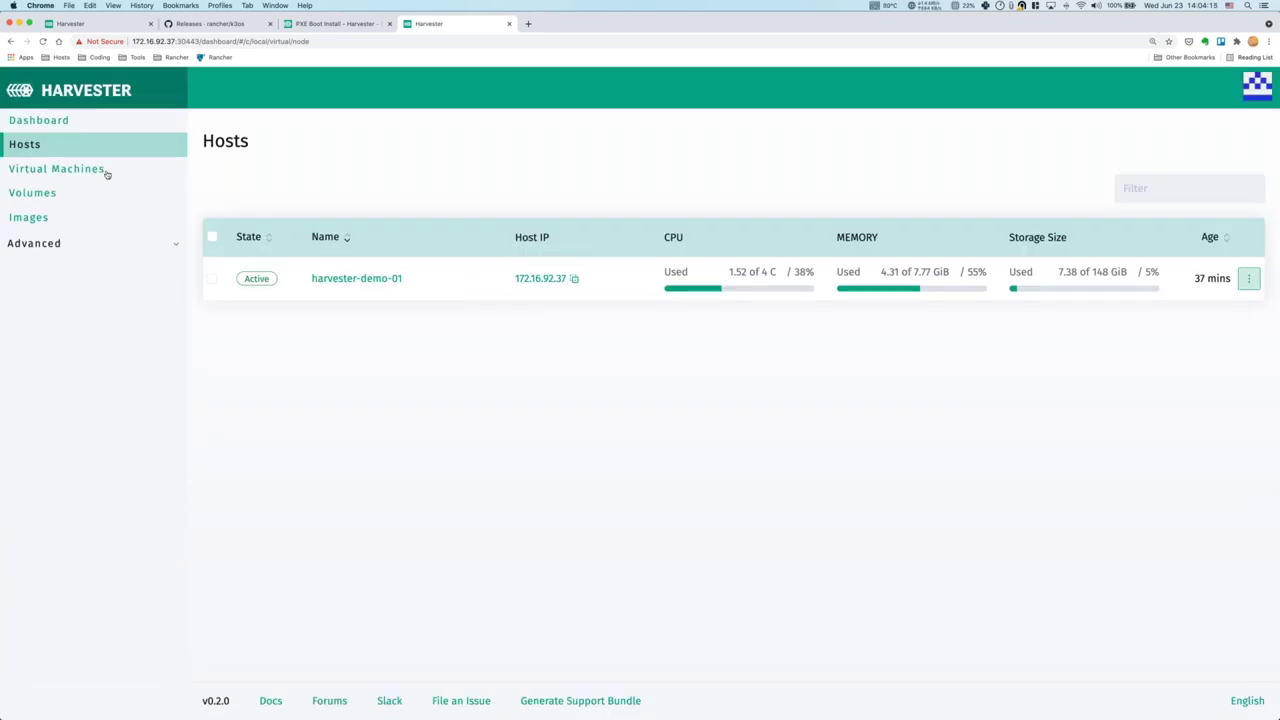
pyautogui.click(78, 223)
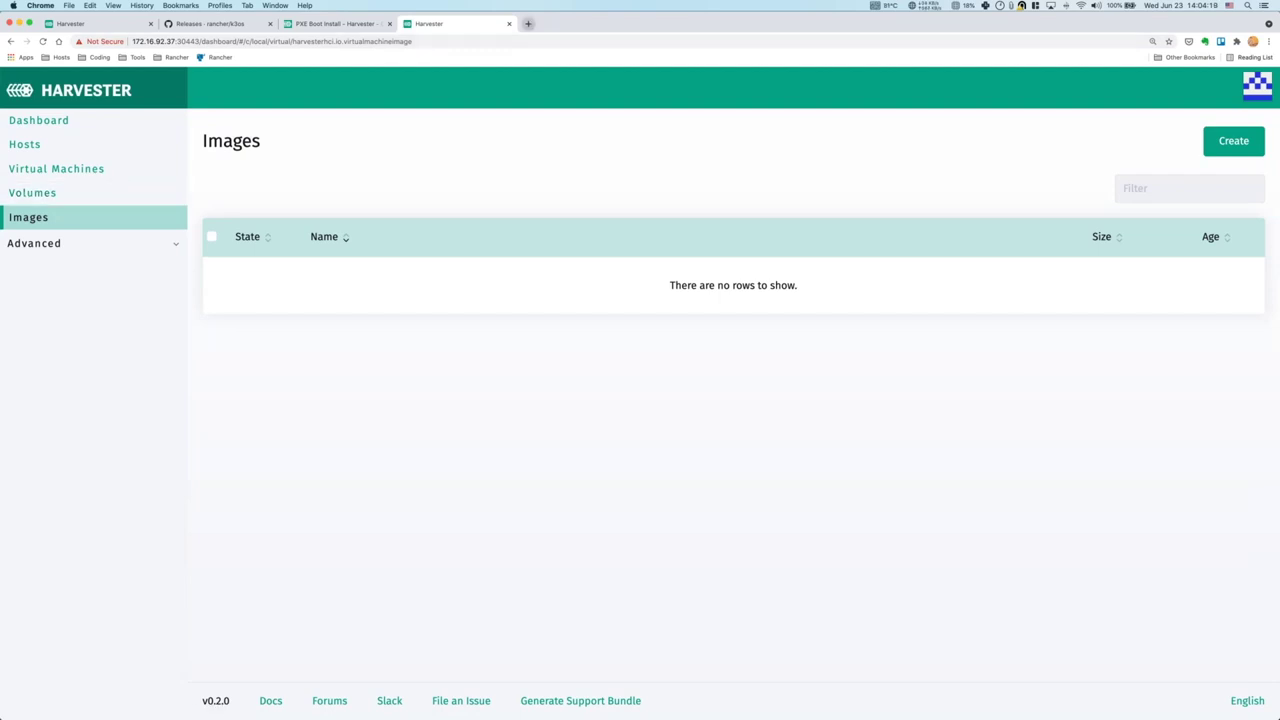
# In the existing cluster's tab, open the opensuse-leap-15.2 qcow2 image details.
pyautogui.click(528, 23)
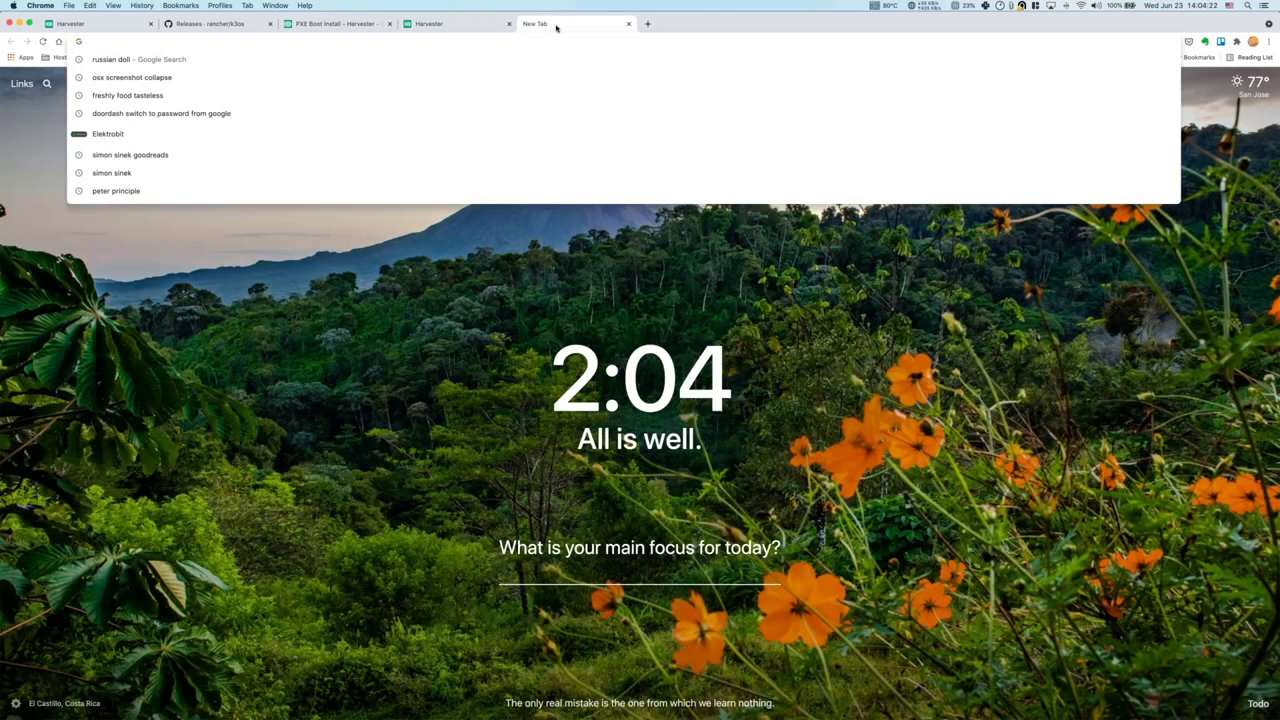
pyautogui.press('super+w')
pyautogui.click(71, 23)
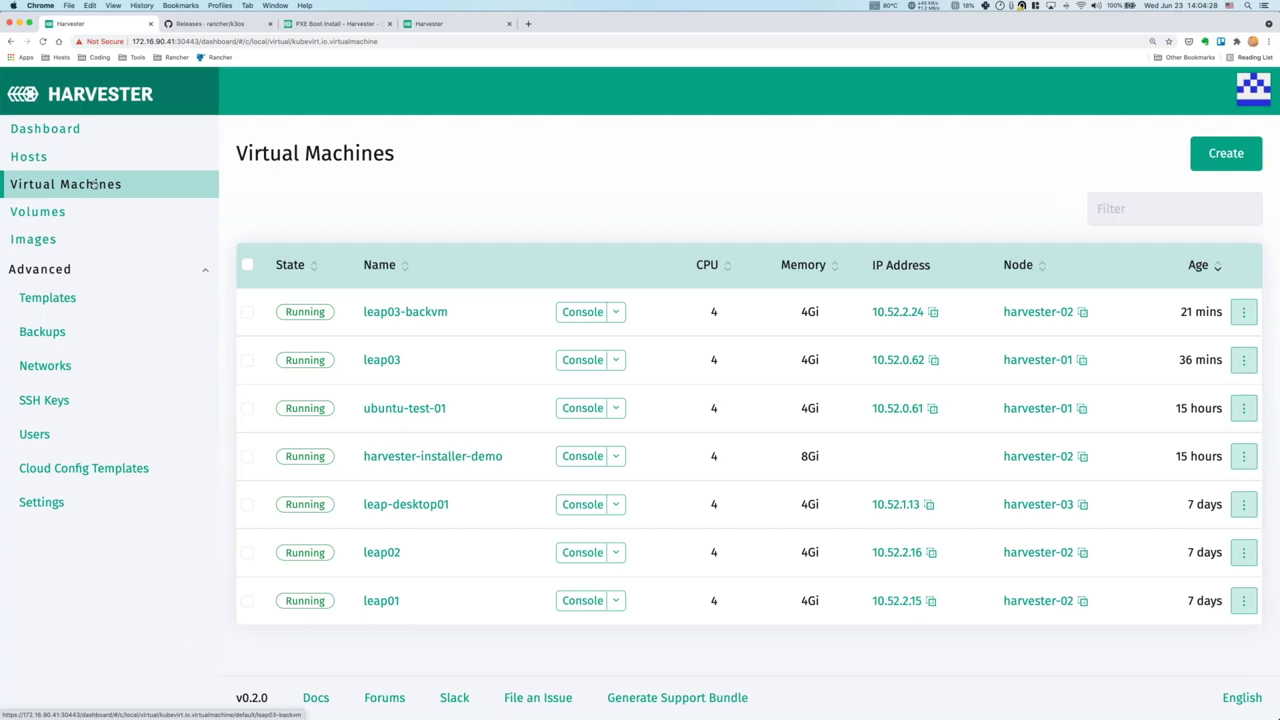
pyautogui.click(33, 240)
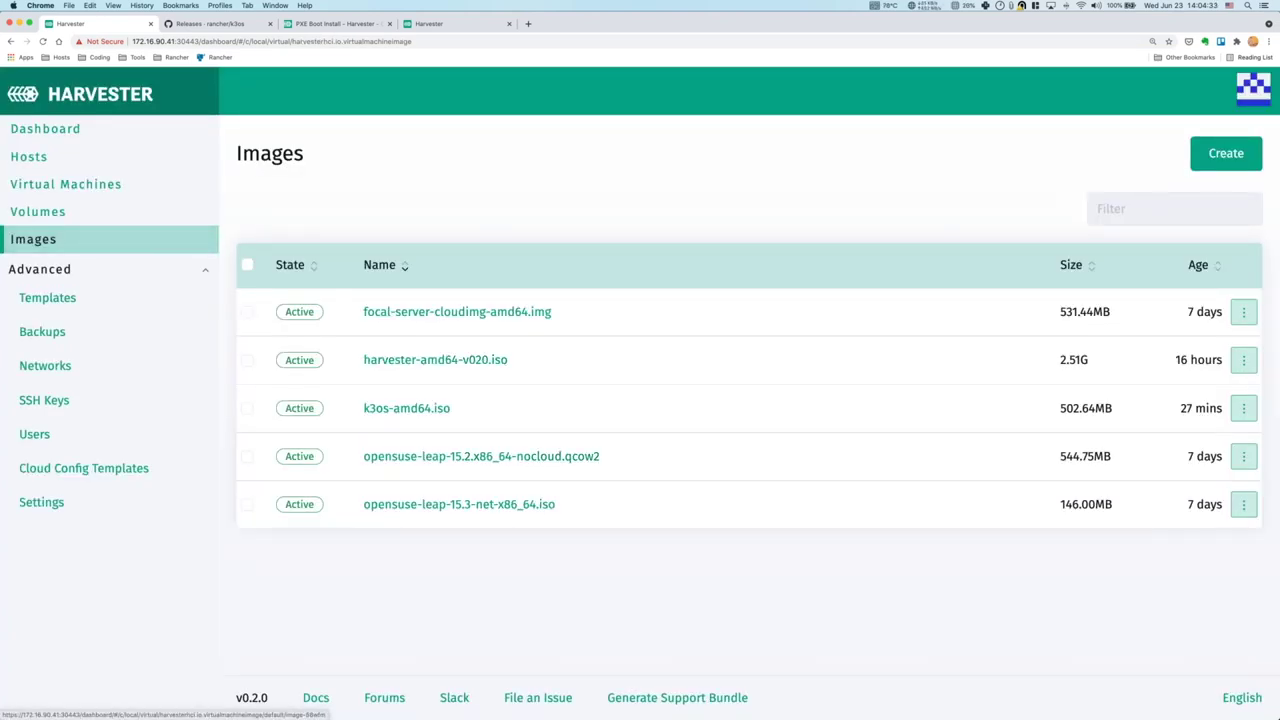
pyautogui.click(1243, 456)
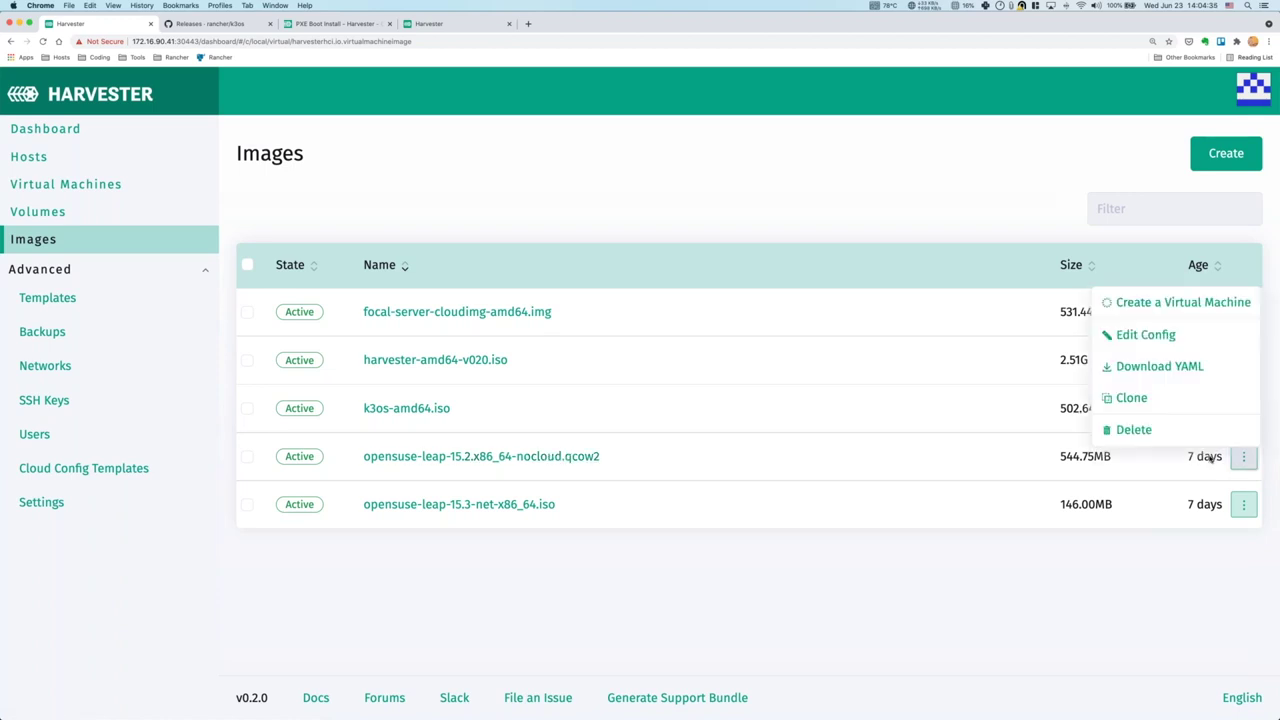
pyautogui.click(506, 456)
# Copy the image's download URL and return to the new cluster's Images page.
pyautogui.rightClick(454, 284)
pyautogui.press('Escape')
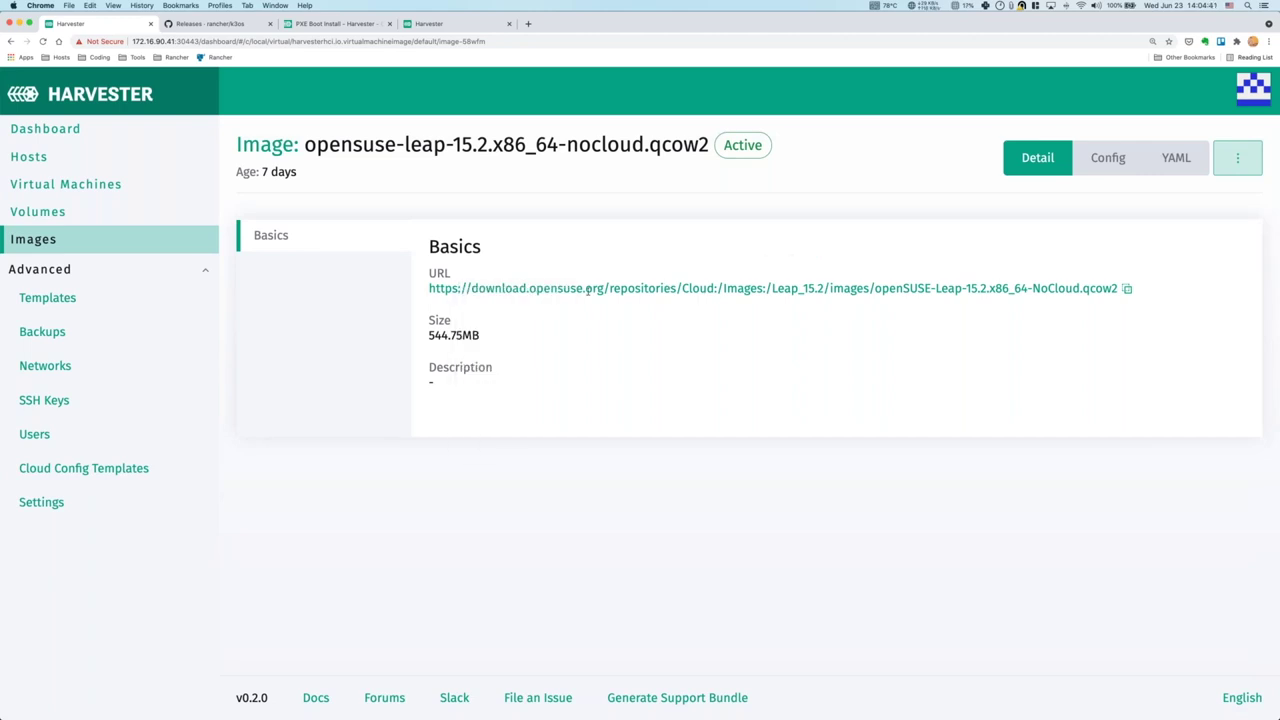
pyautogui.click(338, 23)
pyautogui.click(208, 23)
pyautogui.click(430, 23)
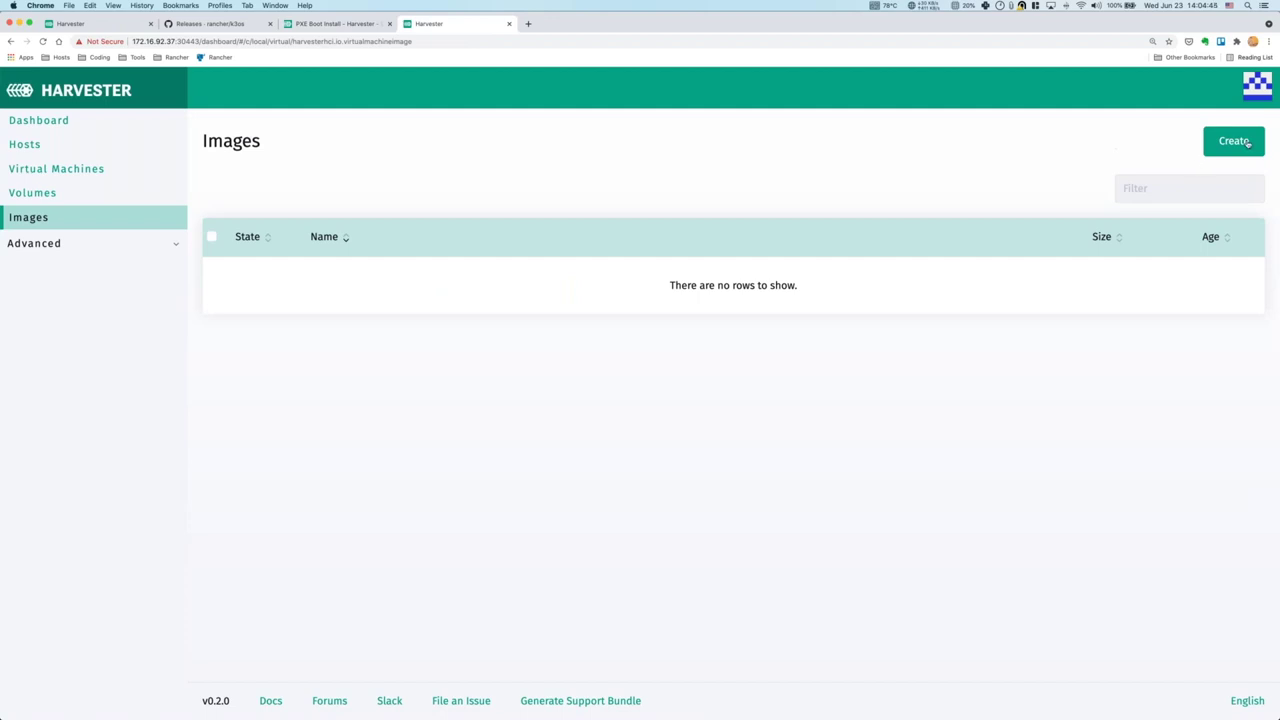
pyautogui.click(1244, 145)
# Create the opensuse-leap-15.2 qcow2 image from its pasted download URL, then show Virtual Machines.
pyautogui.write('https://download.opensuse.org/repositories/Cloud:/Images:/Leap_15.2/images/openSUSE-Leap-15.2.x86_64-NoCloud.qcow2')
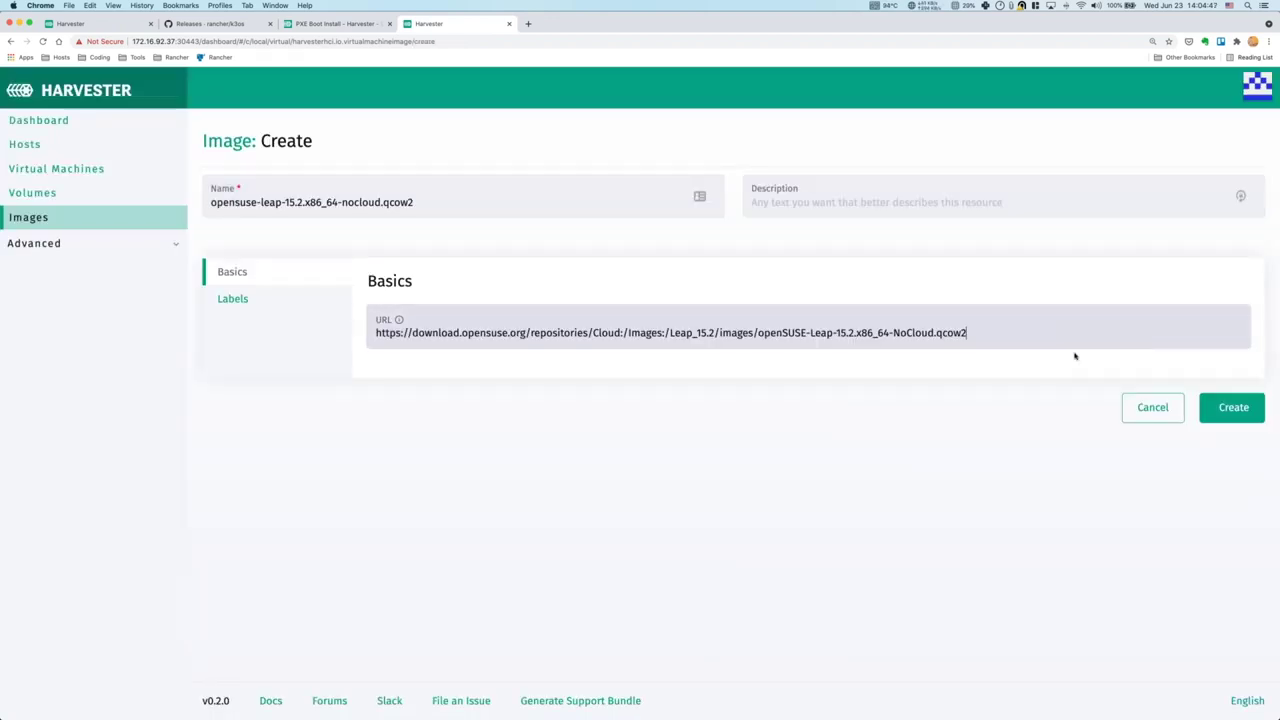
pyautogui.click(1230, 410)
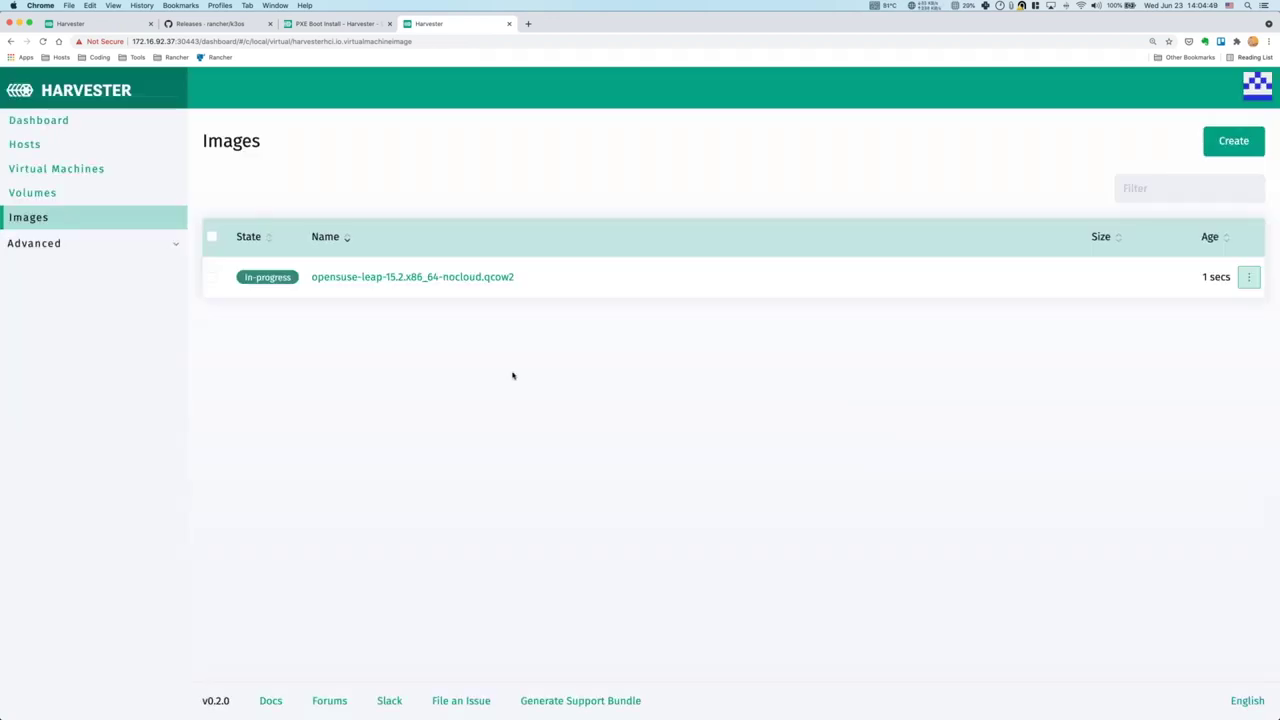
pyautogui.click(56, 168)
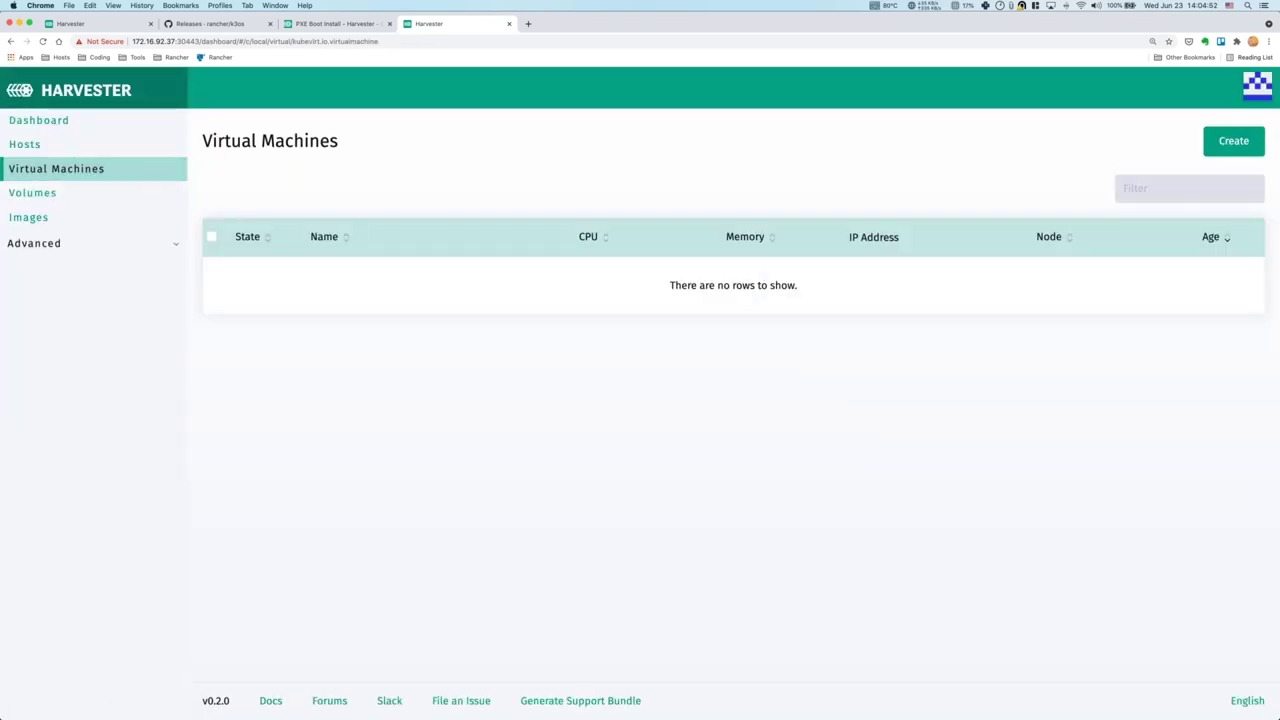
# Define VM leap01 with 2 CPUs, 2 GiB memory and the opensuse-leap-15.2 qcow2 image, showing Advanced Options.
pyautogui.click(1236, 142)
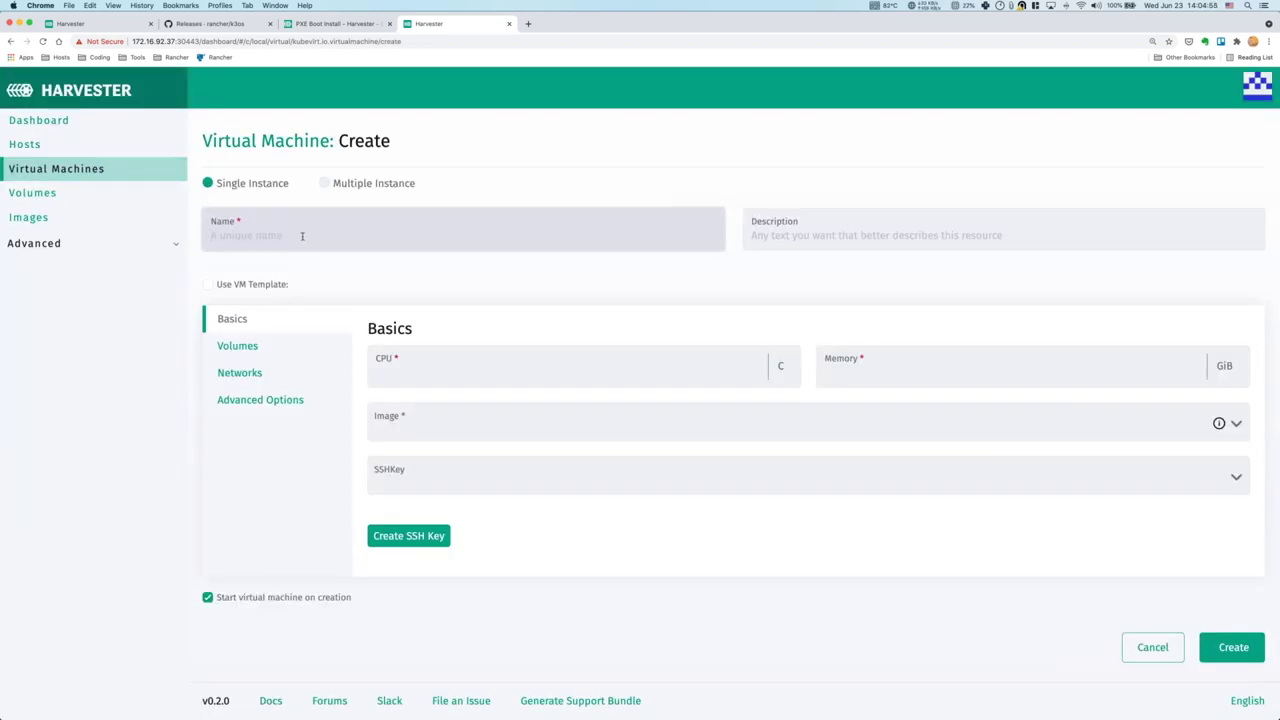
pyautogui.click(302, 236)
pyautogui.write('leap01')
pyautogui.click(438, 376)
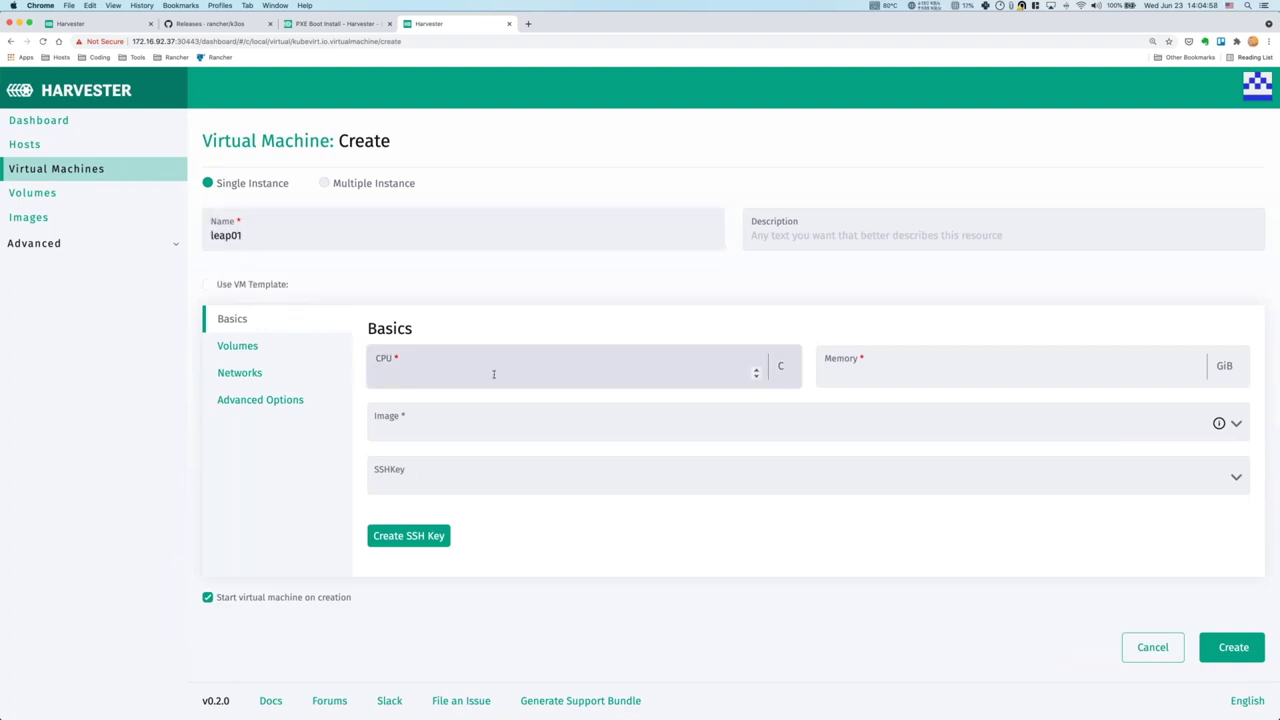
pyautogui.write('2')
pyautogui.click(861, 376)
pyautogui.write('2')
pyautogui.click(501, 431)
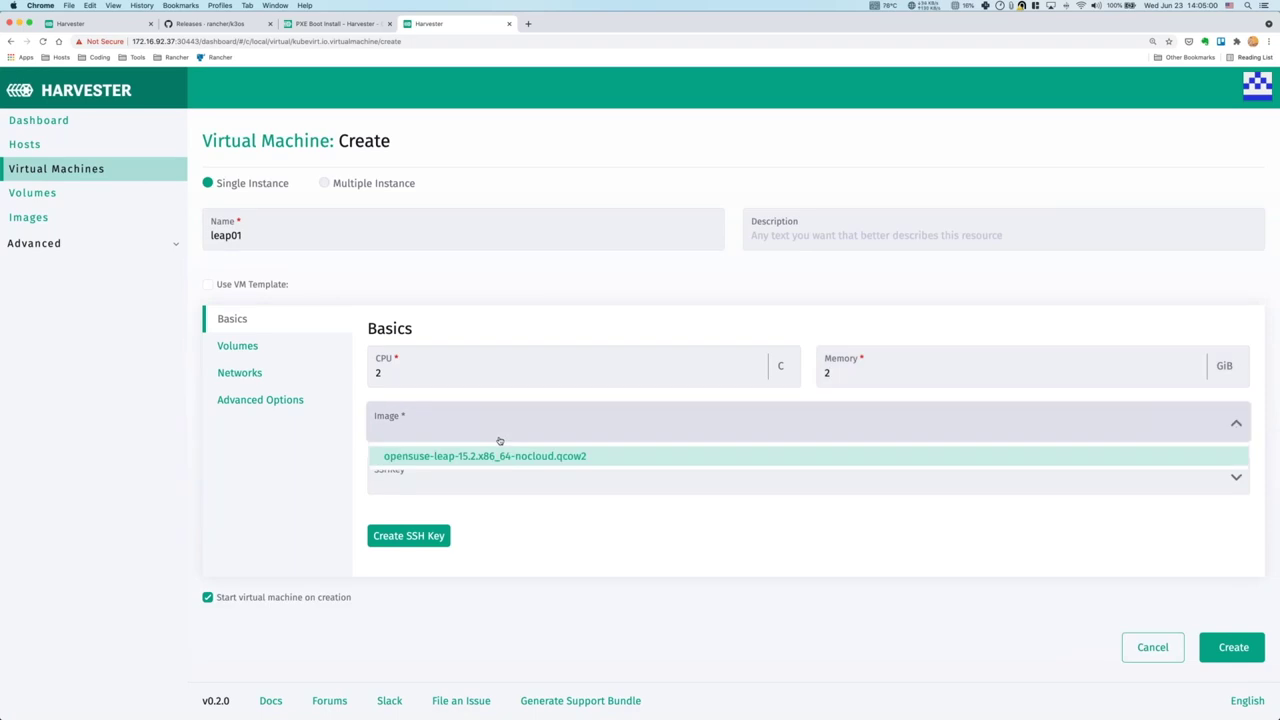
pyautogui.click(501, 452)
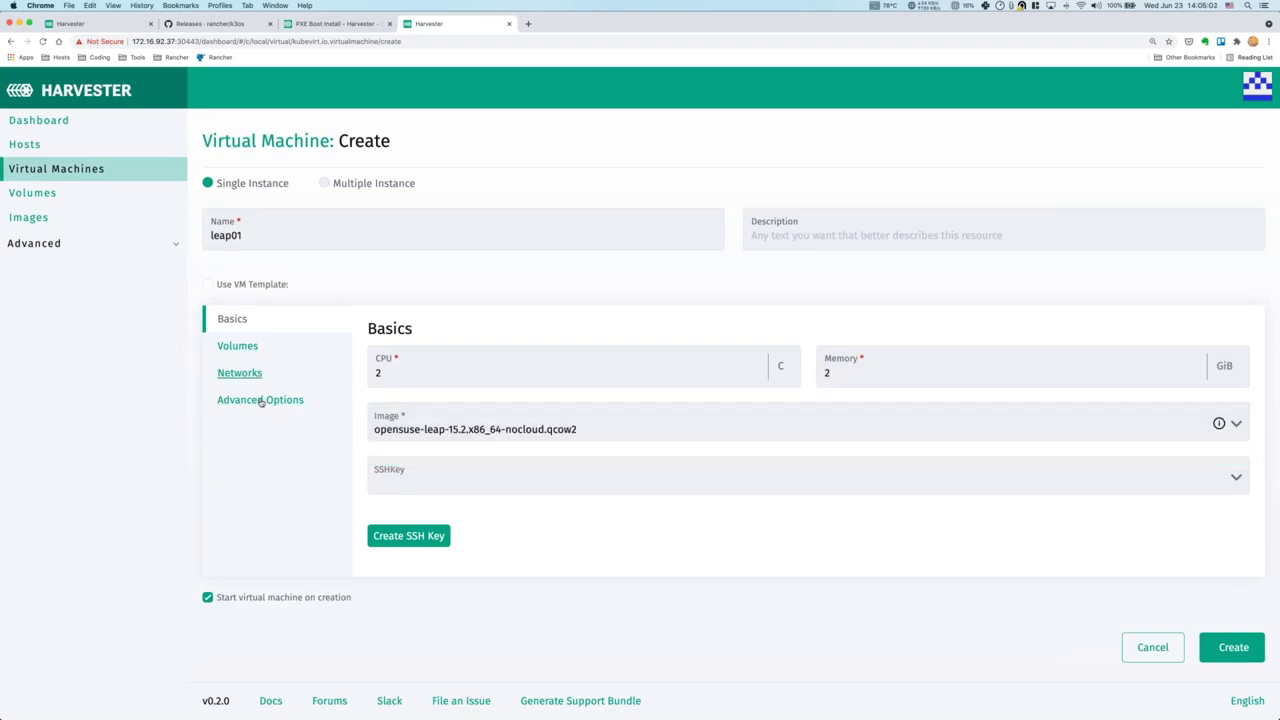
pyautogui.click(262, 400)
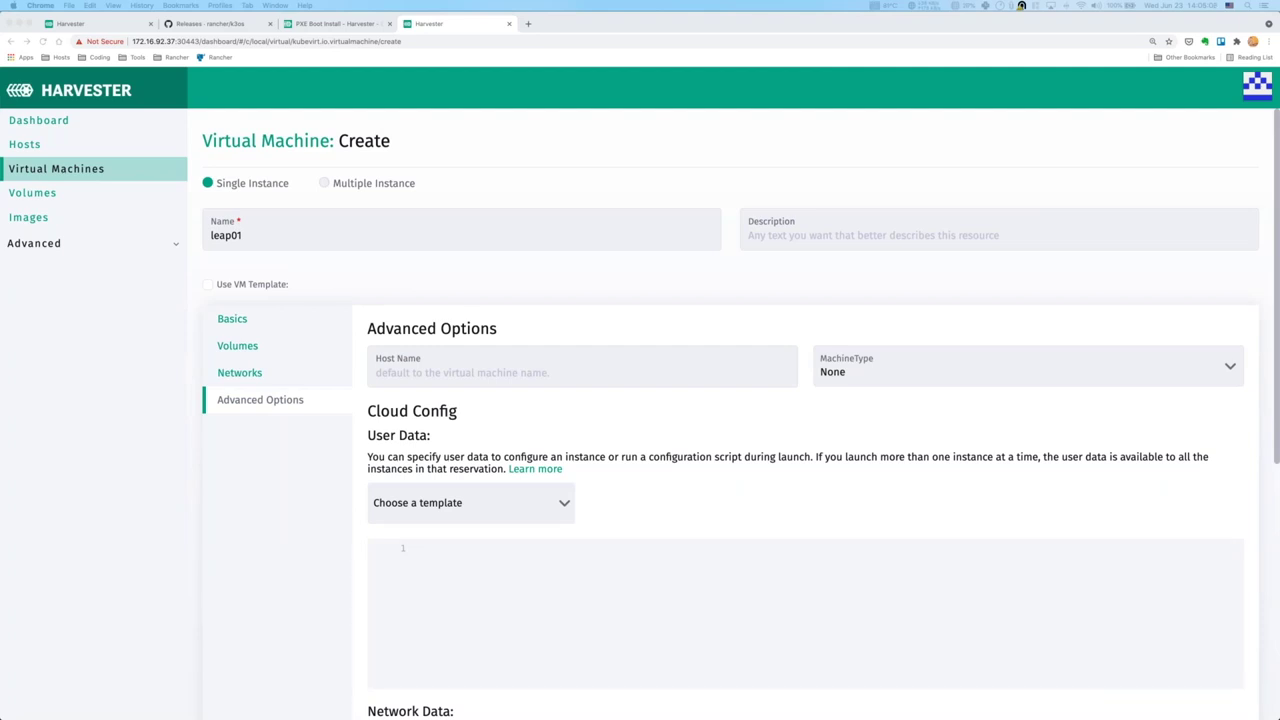
# Paste cloud-config user data that sets leap01's login password.
pyautogui.click(437, 575)
pyautogui.press('super+v')
pyautogui.scroll(-3, 644, 471)
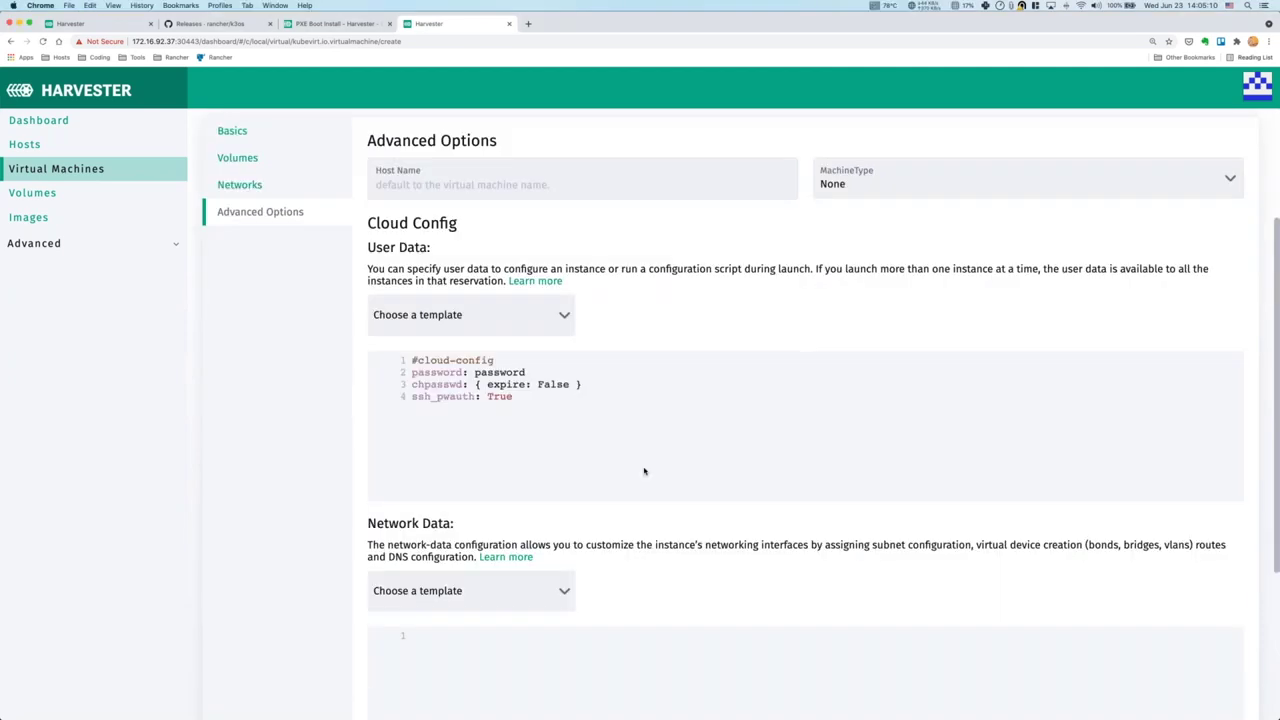
pyautogui.scroll(-1, 644, 471)
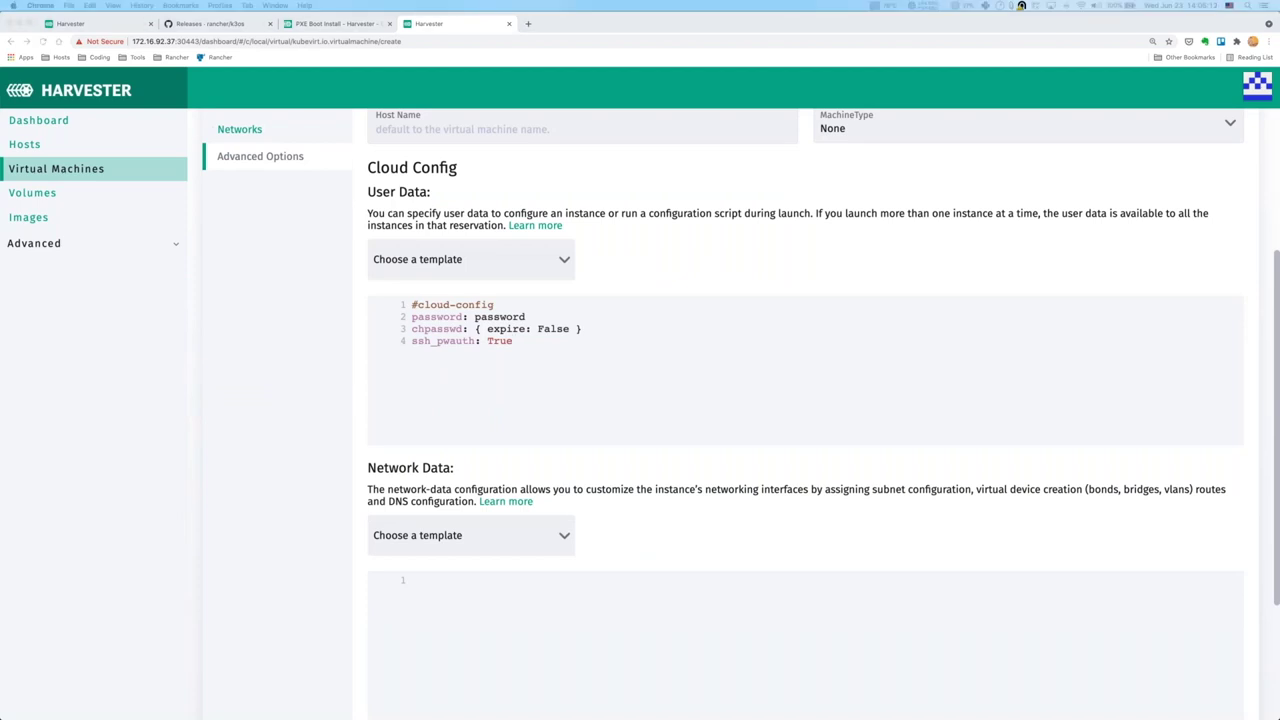
# Paste the DHCP network data for eth0.
pyautogui.click(575, 586)
pyautogui.write('version: 1 config:   - type: physical     name: eth0     subnets:     - type: dhcp')
pyautogui.scroll(-3, 578, 576)
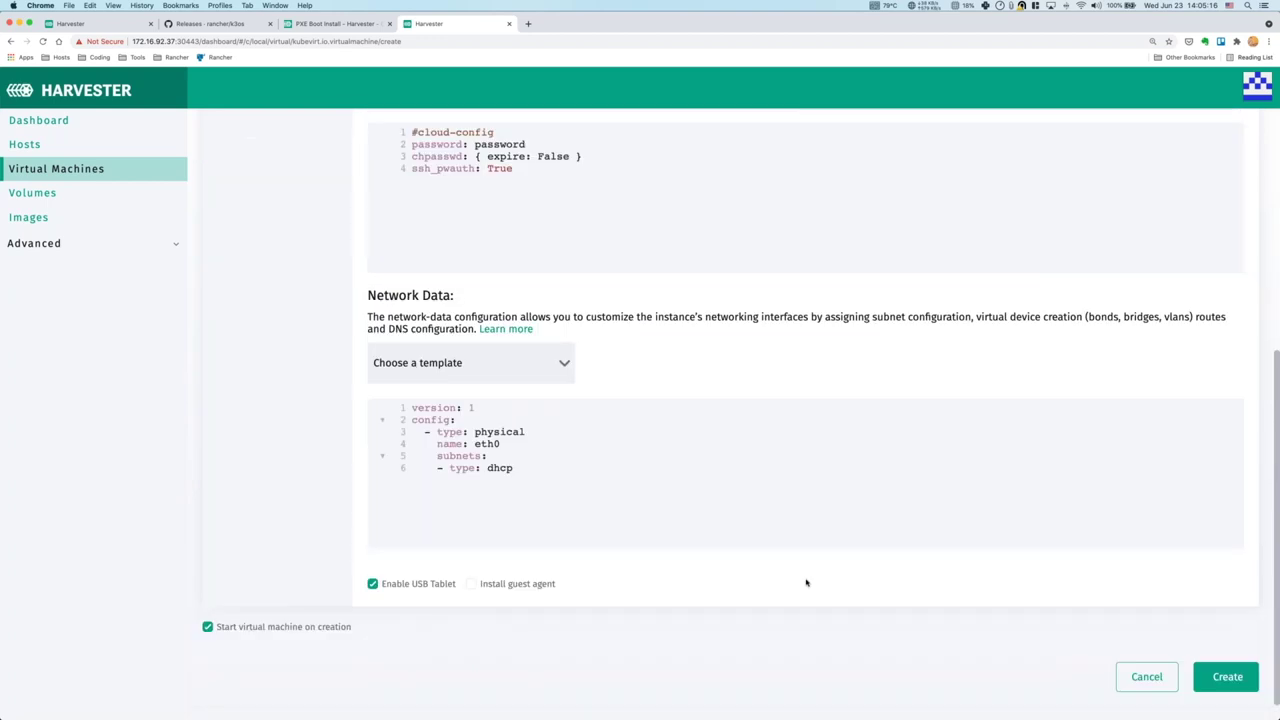
# Disable Enable USB Tablet and create the leap01 virtual machine.
pyautogui.click(373, 584)
pyautogui.scroll(5, 888, 563)
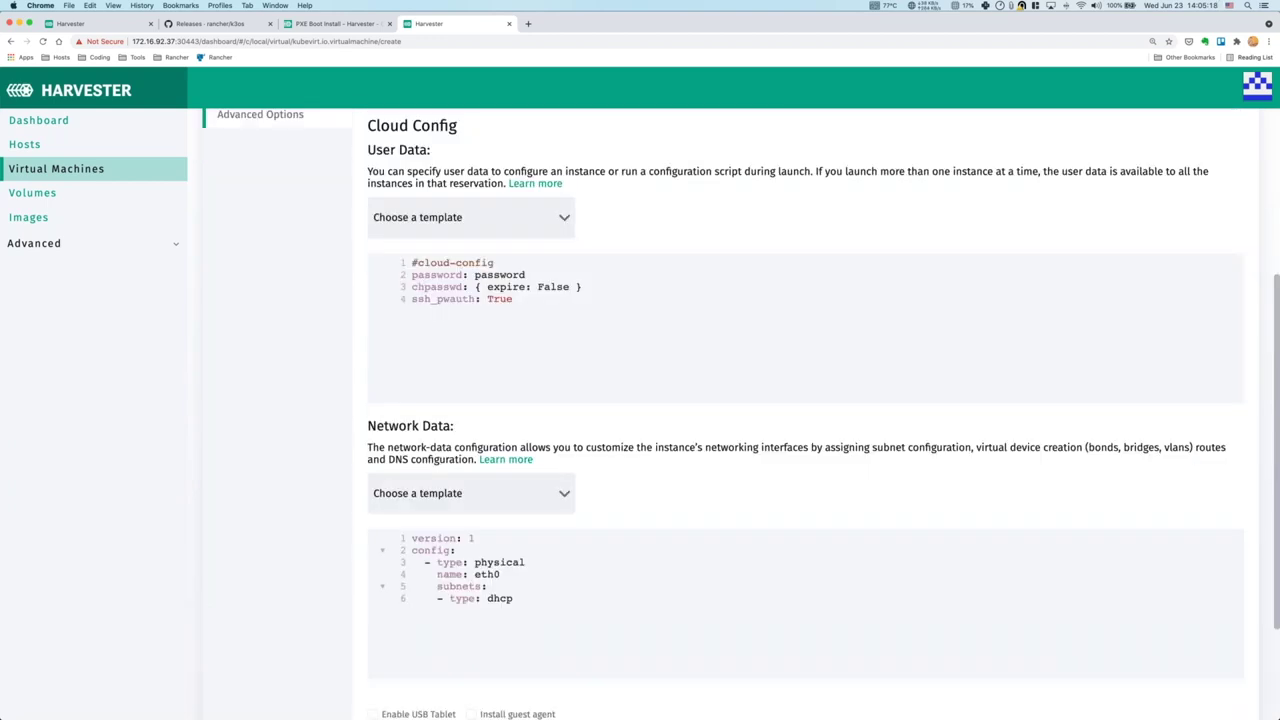
pyautogui.scroll(-1, 776, 558)
pyautogui.scroll(3, 776, 558)
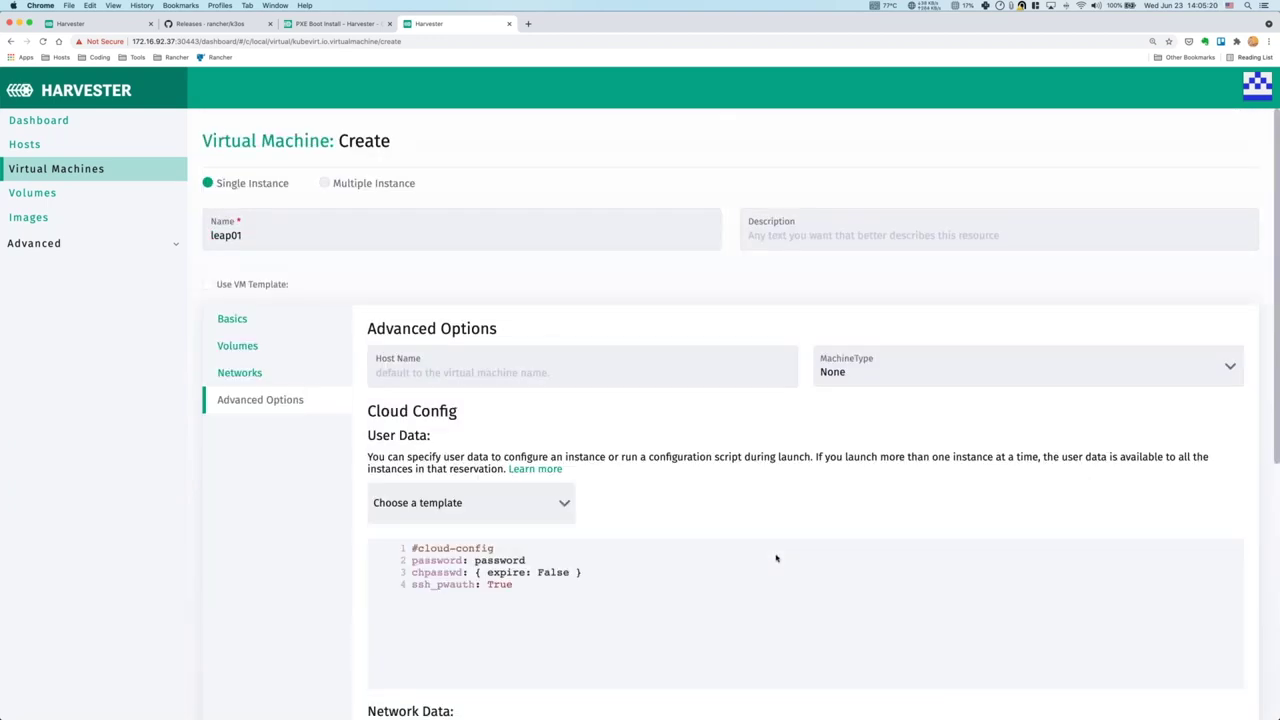
pyautogui.scroll(-5, 776, 558)
pyautogui.click(1223, 651)
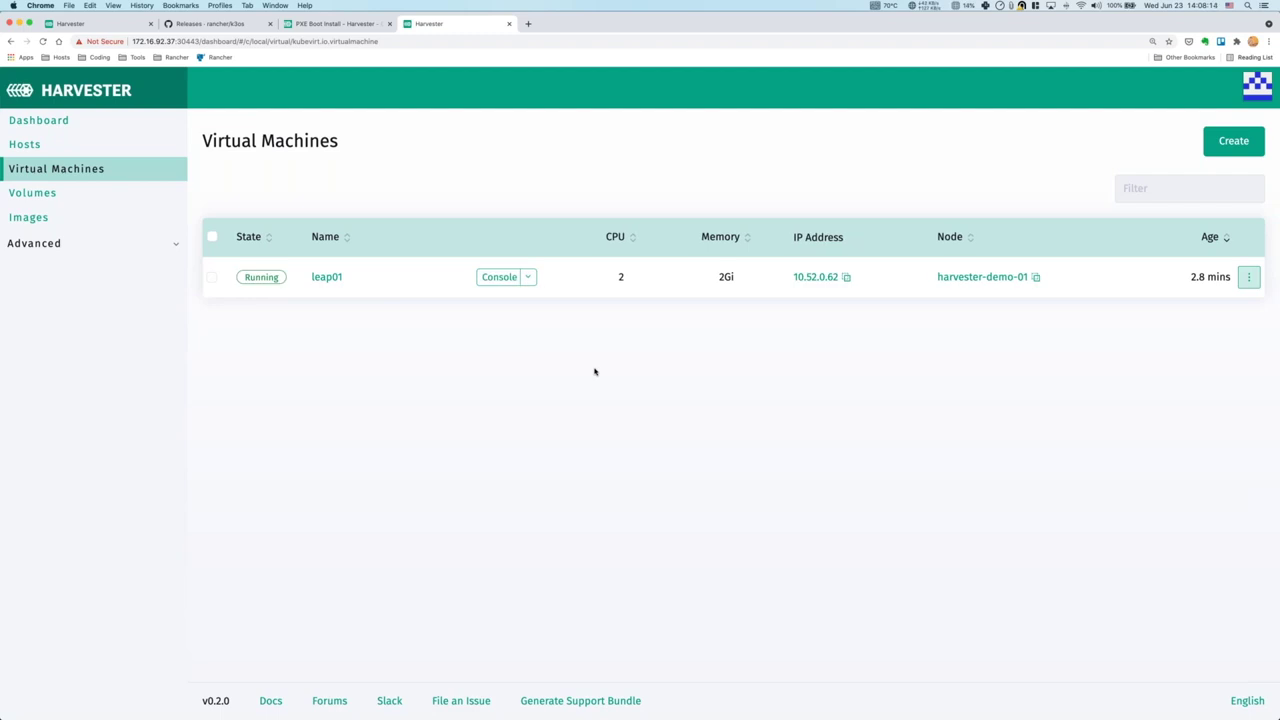
# Open leap01's VNC console, close it, and open leap01 in the Serial Console instead.
pyautogui.click(372, 267)
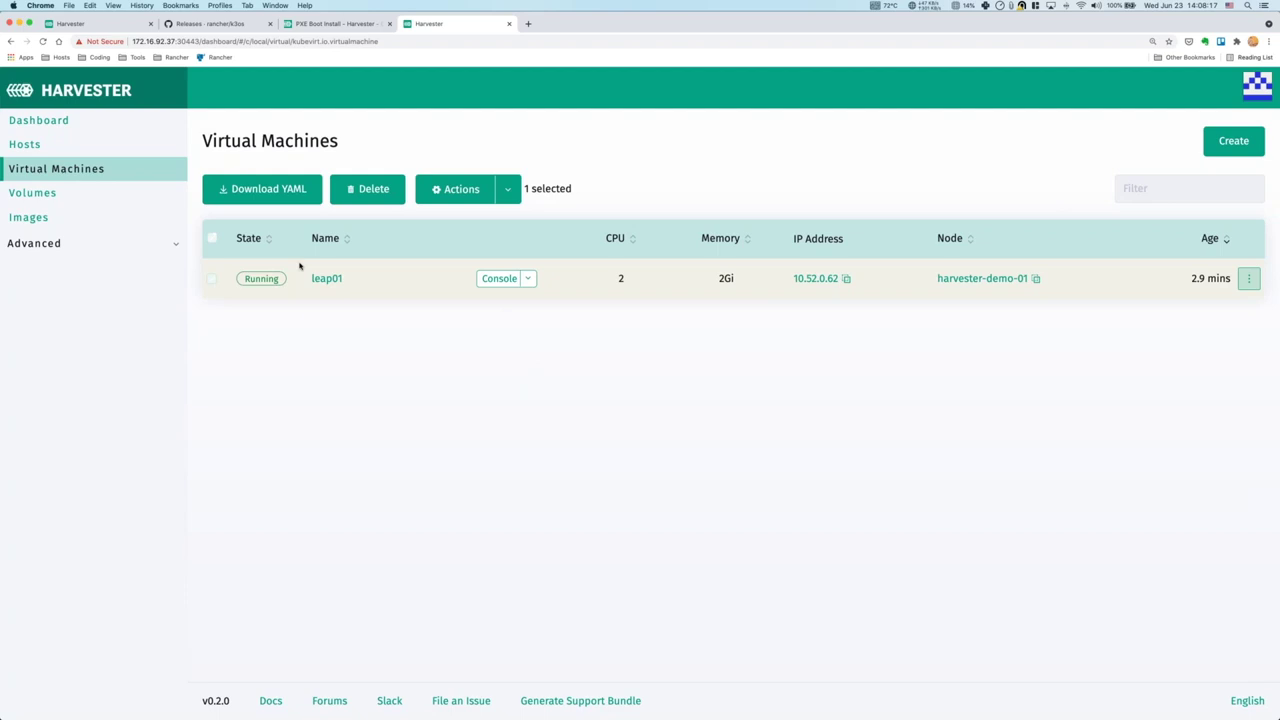
pyautogui.click(211, 280)
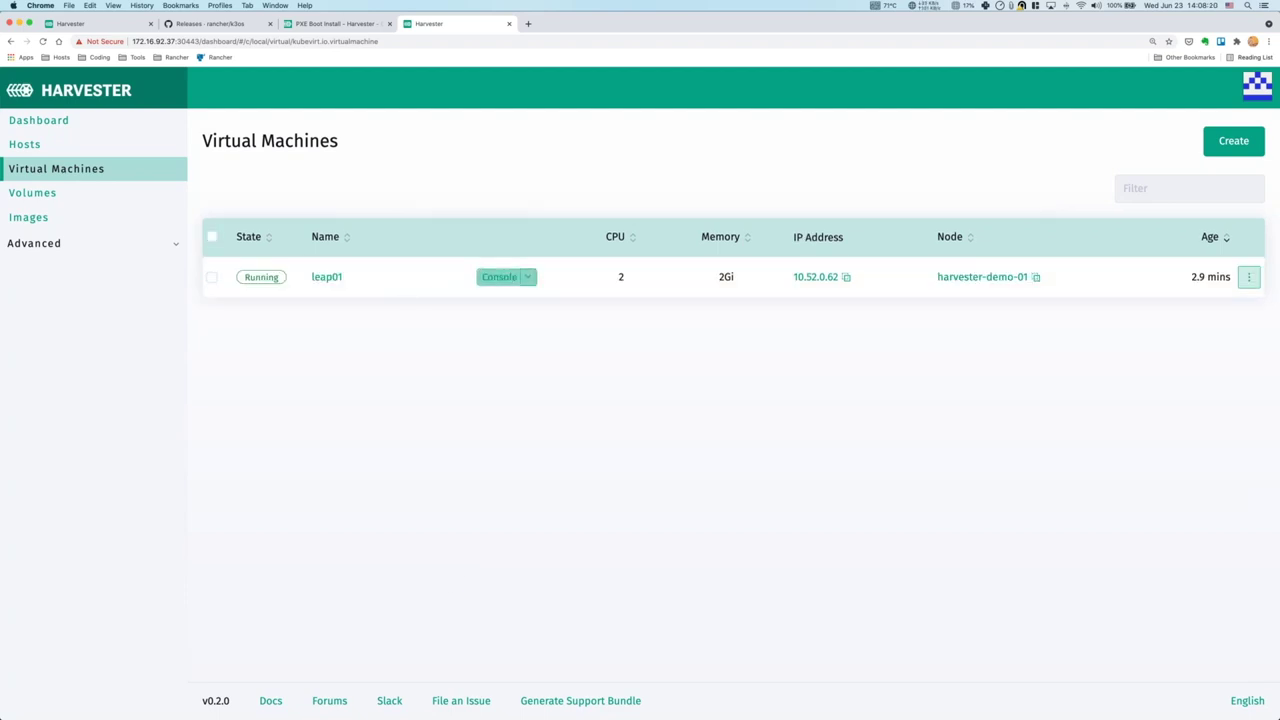
pyautogui.click(499, 277)
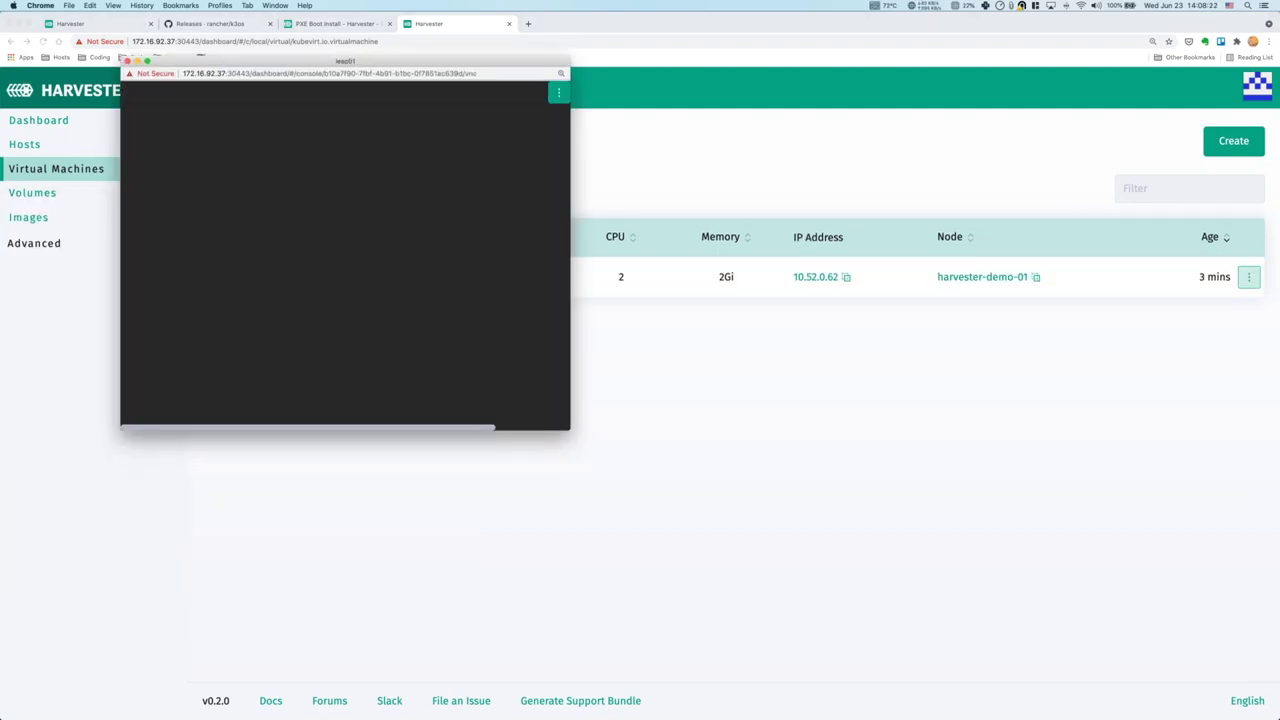
pyautogui.click(127, 61)
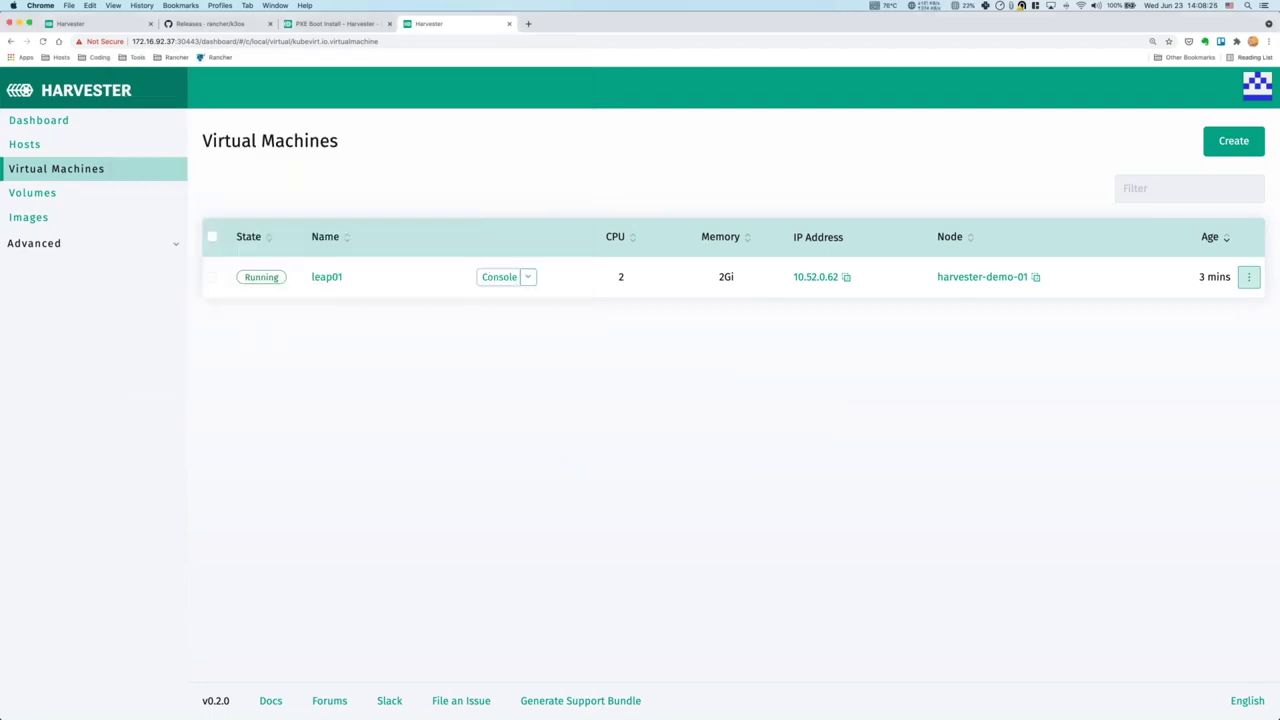
pyautogui.click(528, 277)
pyautogui.click(526, 339)
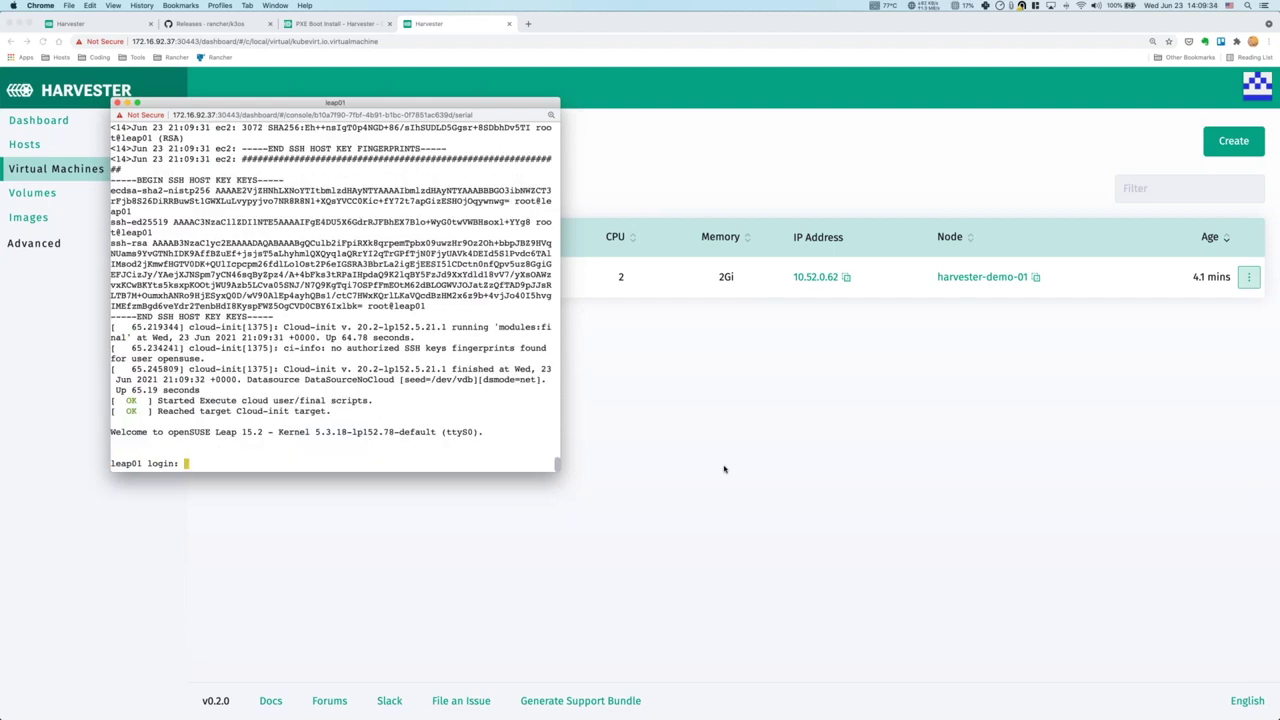
# Log in to leap01 at the serial console as user opensuse.
pyautogui.write('opensuse')
pyautogui.press('Return')
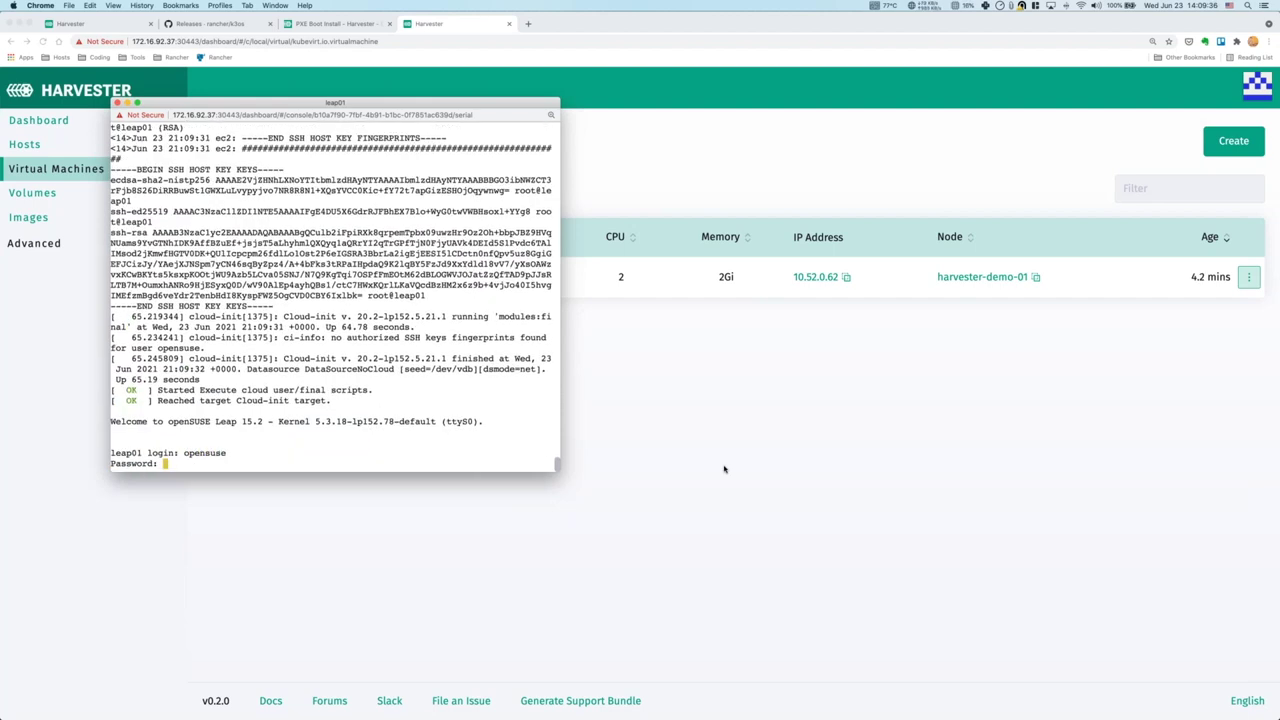
pyautogui.press('Return')
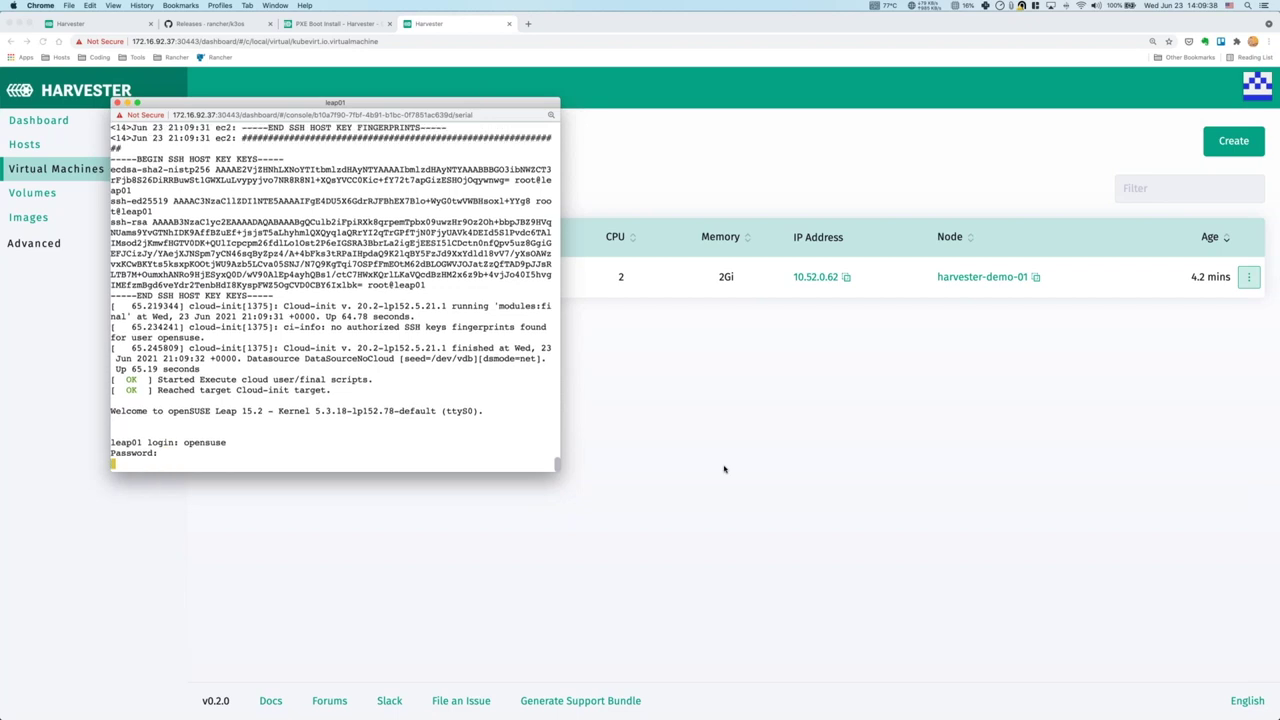
# Check the address with ip addr, ping 8.8.8.8, then log out and close the console.
pyautogui.write('ip addr')
pyautogui.press('Return')
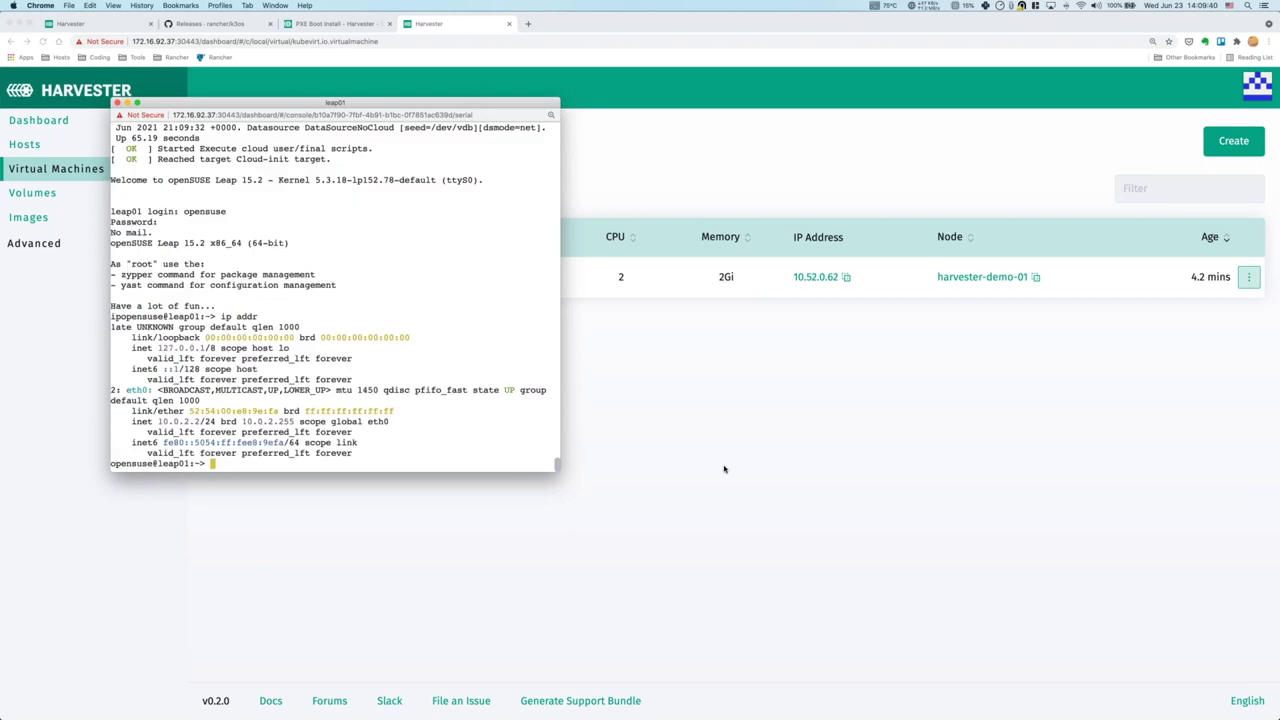
pyautogui.write('ping 8.8.8.8')
pyautogui.press('Return')
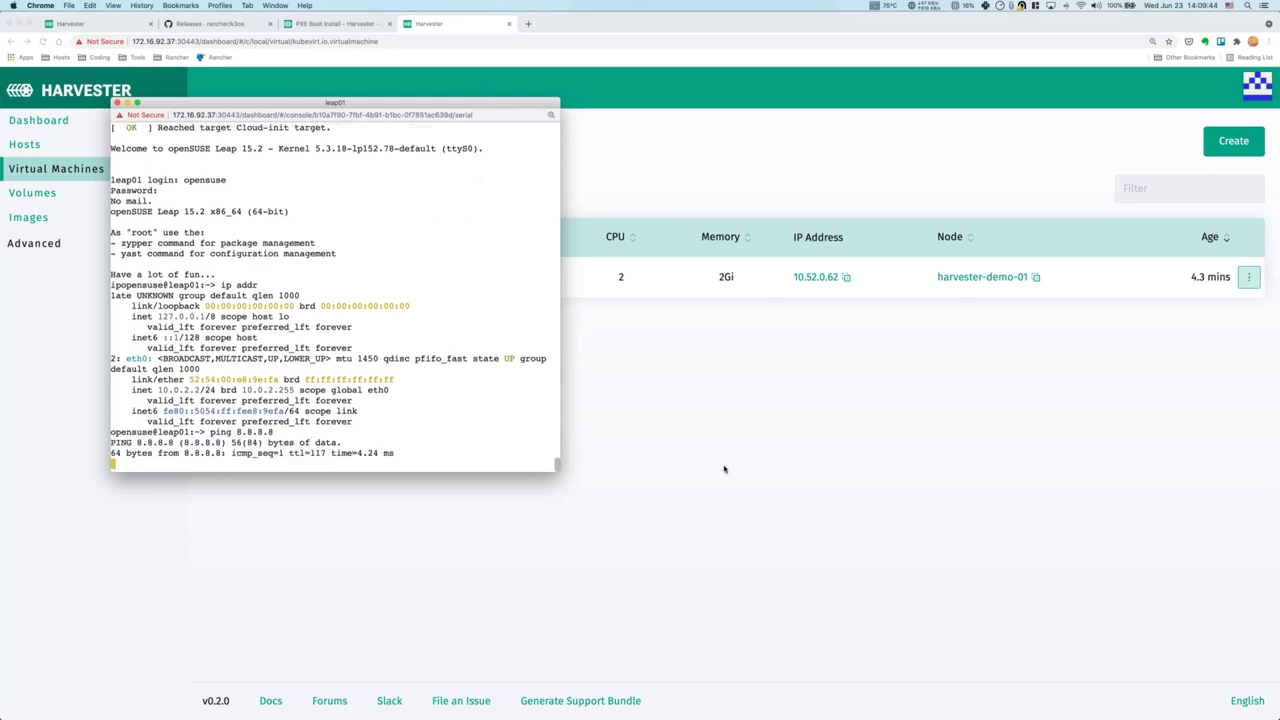
pyautogui.hotkey('ctrl', 'c')
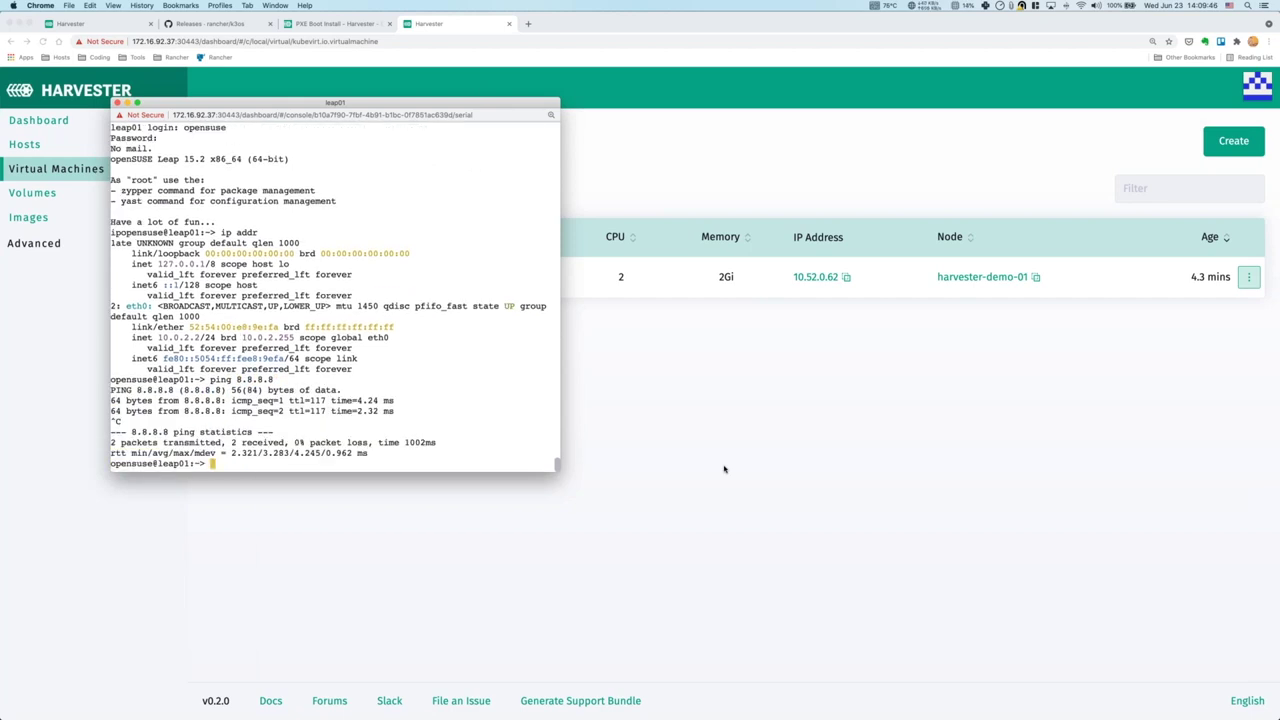
pyautogui.hotkey('ctrl', 'd')
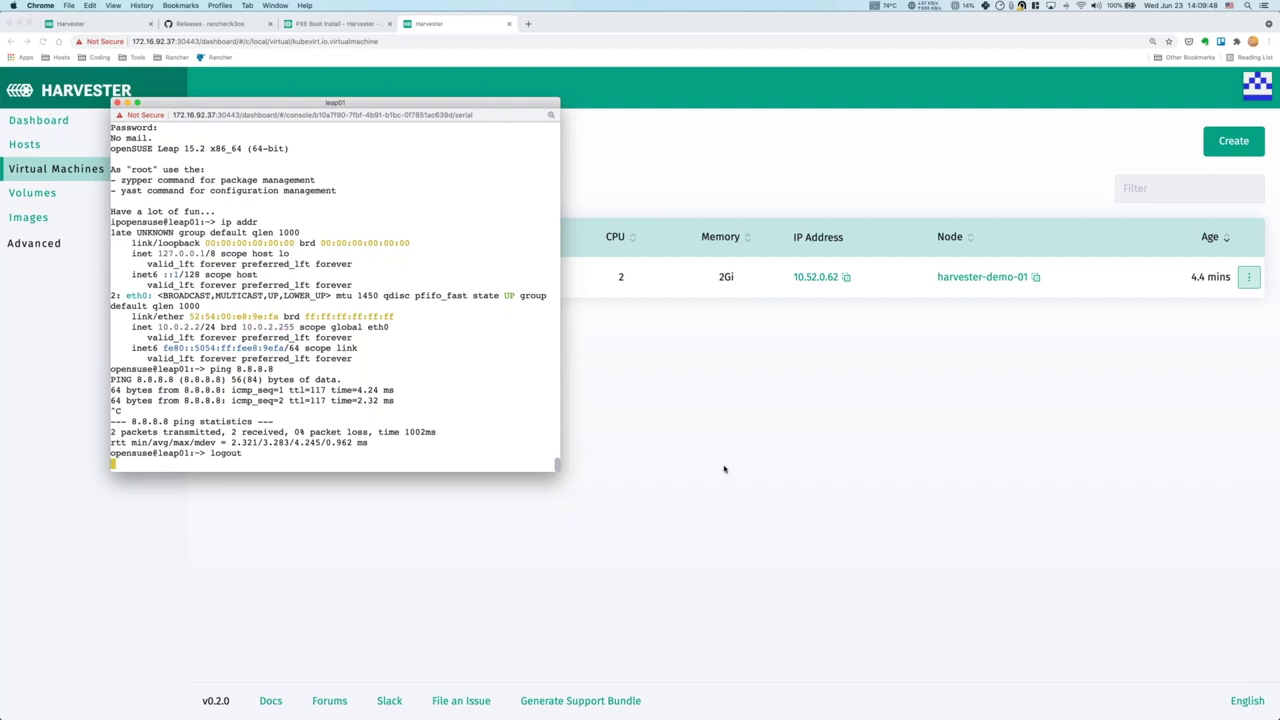
pyautogui.click(117, 103)
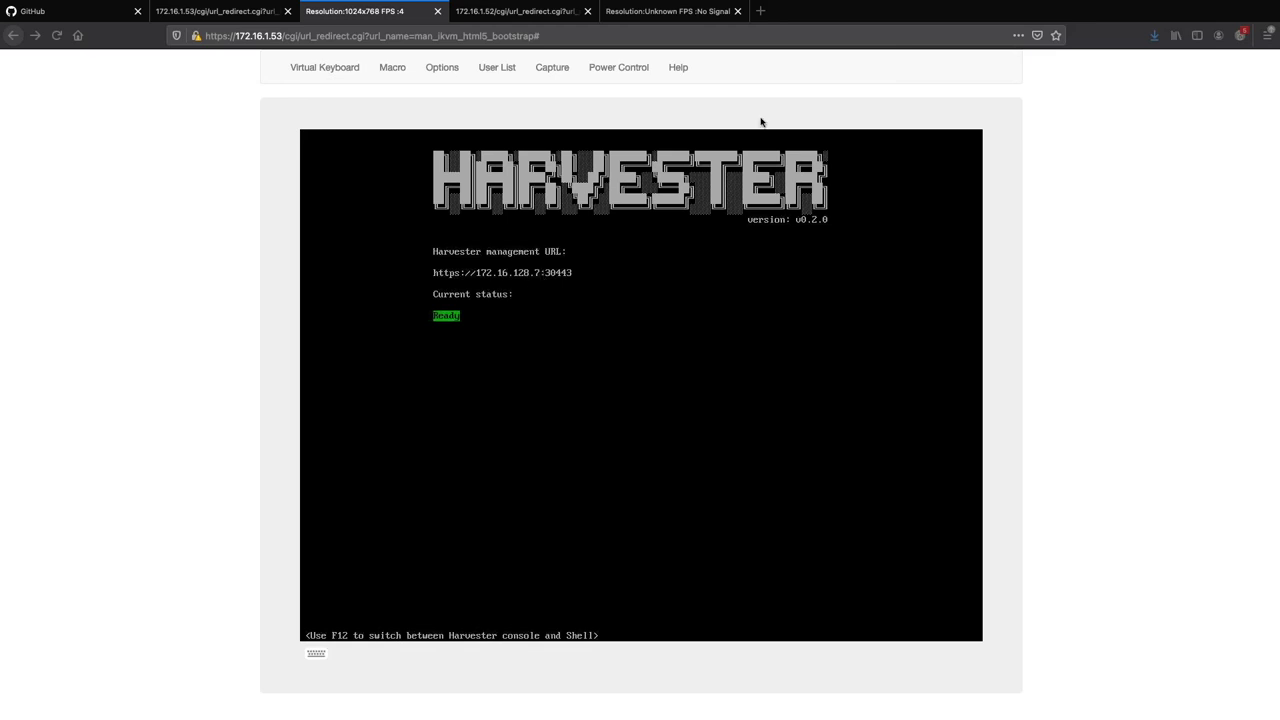
pyautogui.click(759, 12)
pyautogui.write('https://172.12')
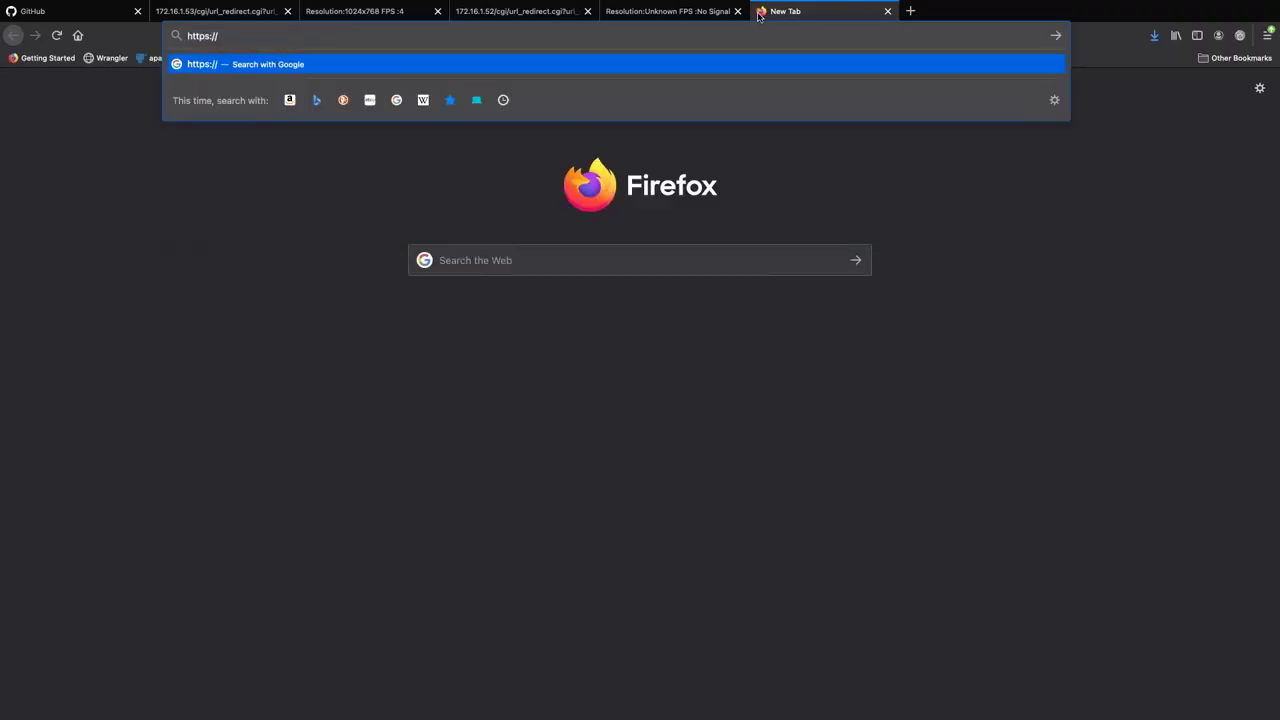
pyautogui.press('BackSpace')
pyautogui.press('BackSpace')
pyautogui.write('16.128.7:30443')
pyautogui.press('Return')
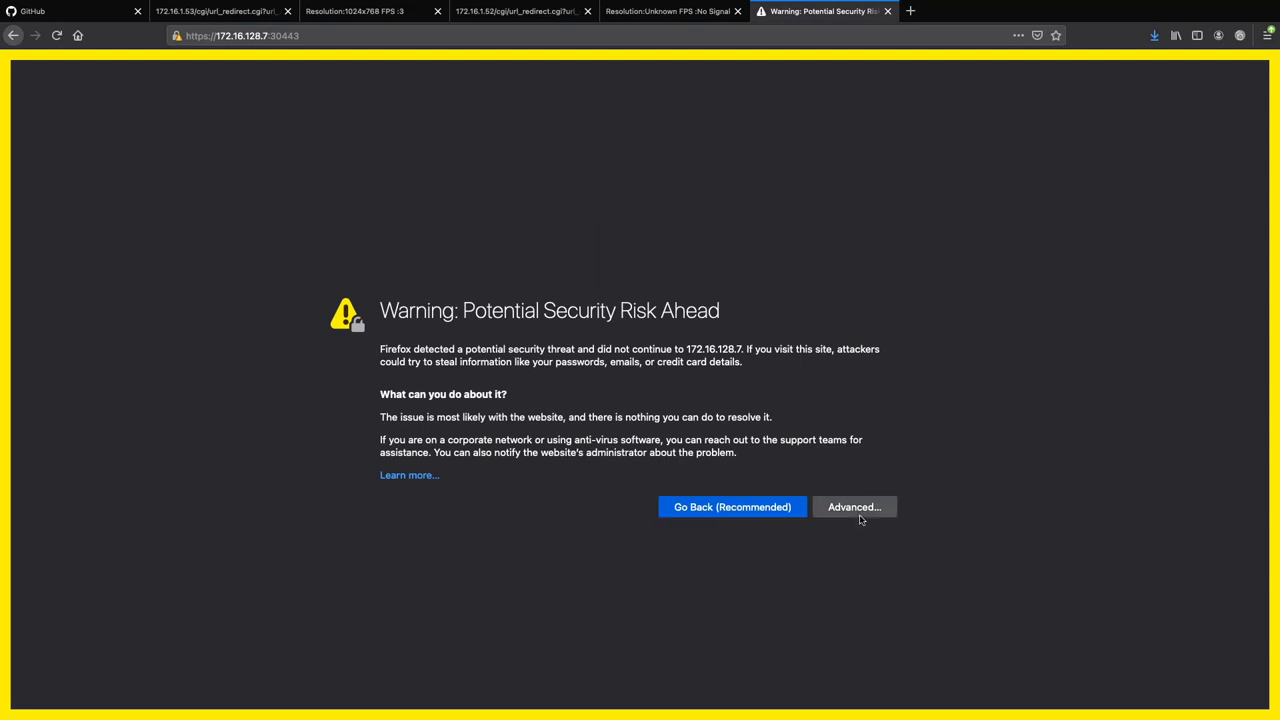
pyautogui.click(860, 518)
pyautogui.scroll(-2, 790, 590)
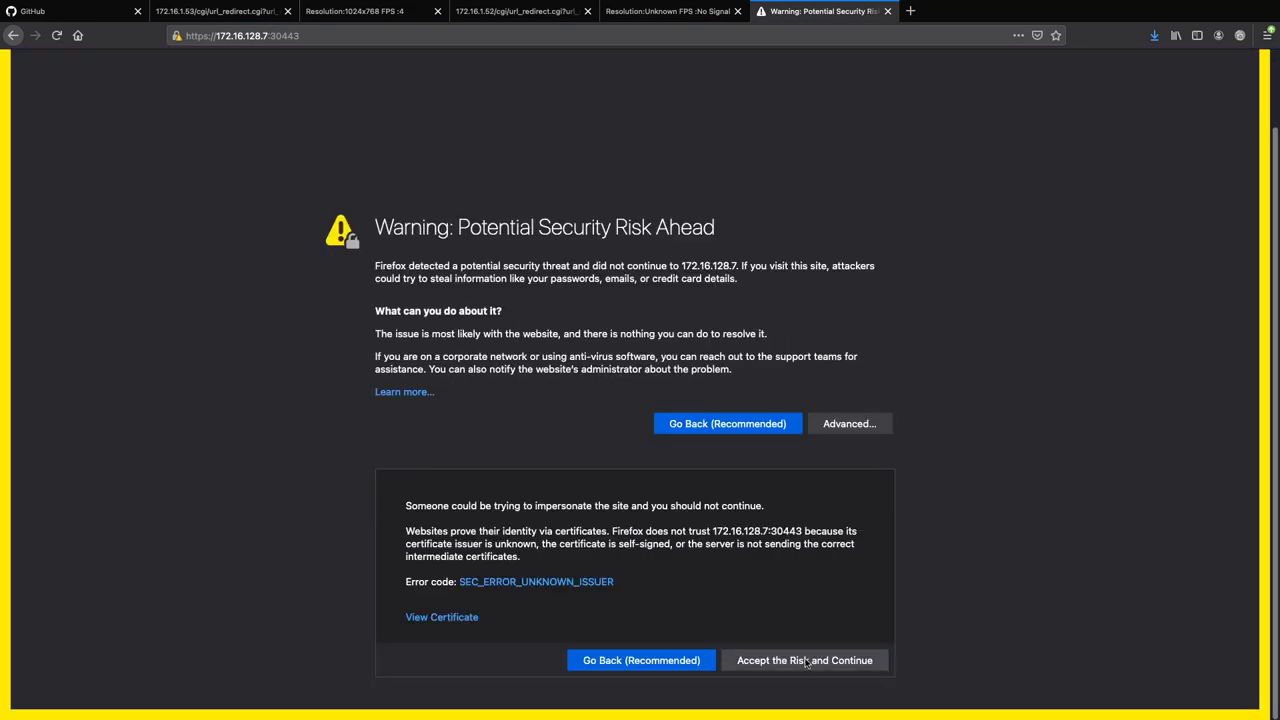
pyautogui.click(788, 650)
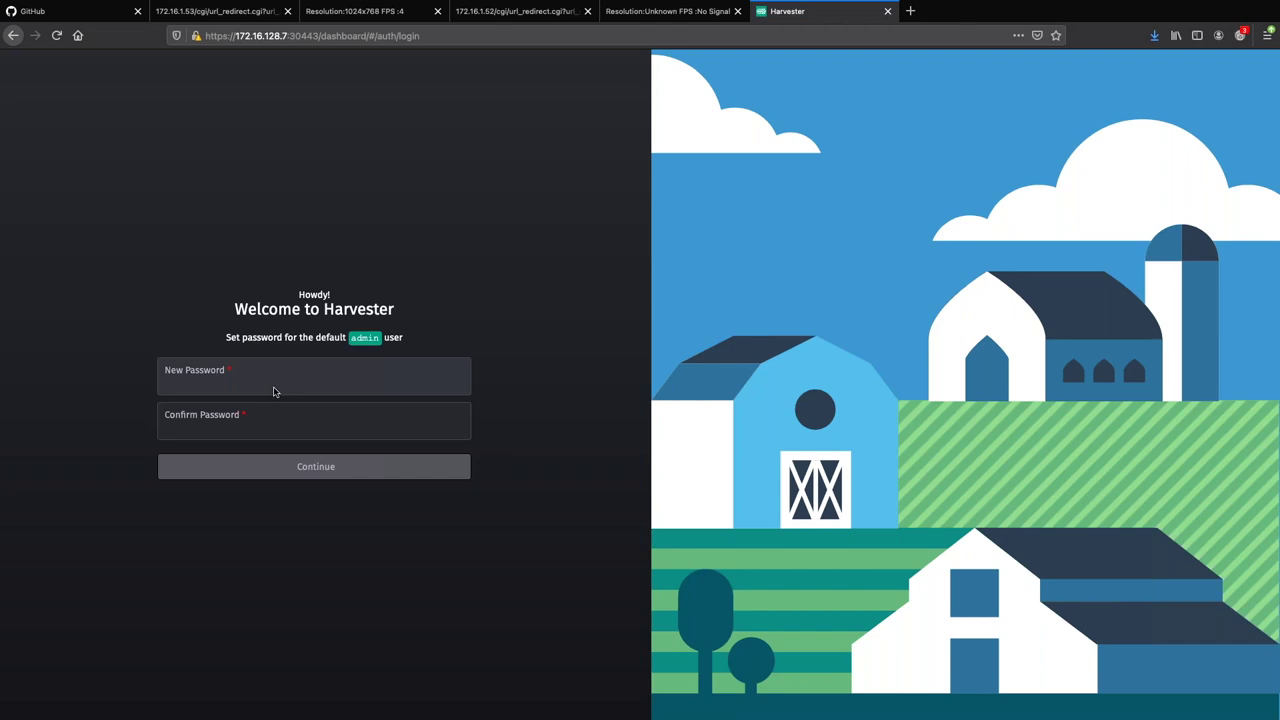
# Enter the new admin password in both New and Confirm Password fields and log in.
pyautogui.click(275, 391)
pyautogui.write('password')
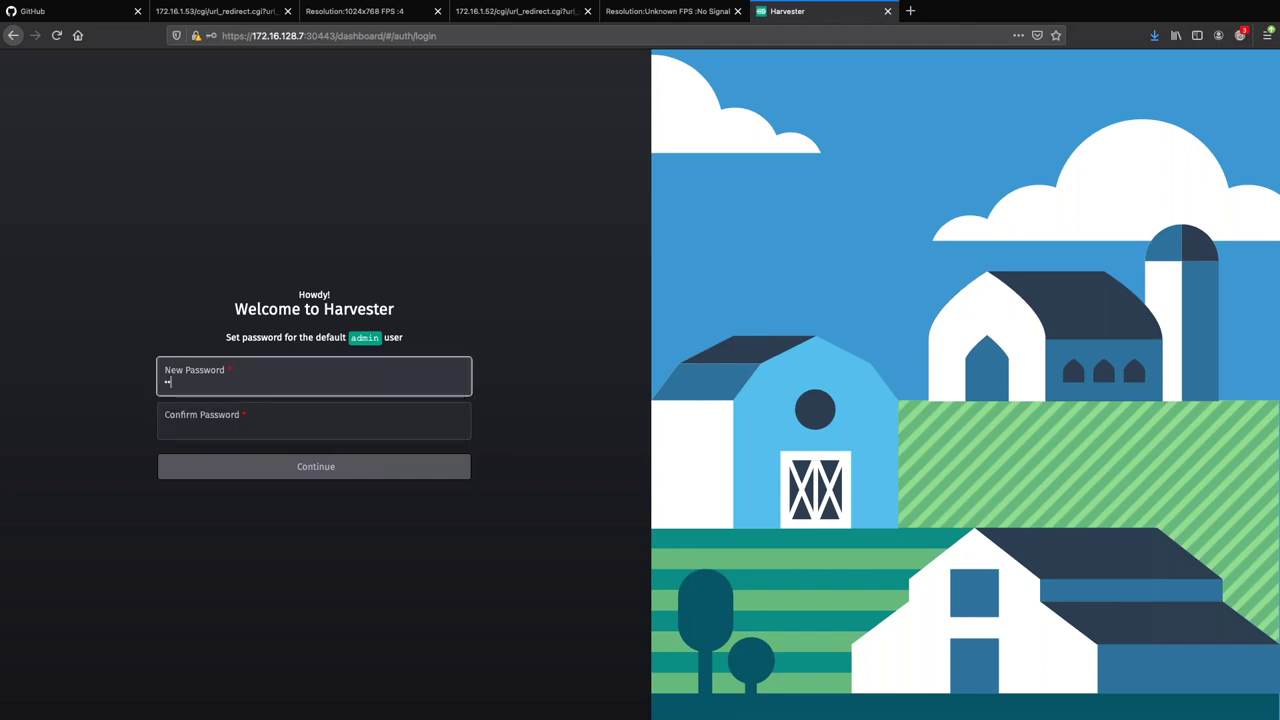
pyautogui.press('Tab')
pyautogui.write('password')
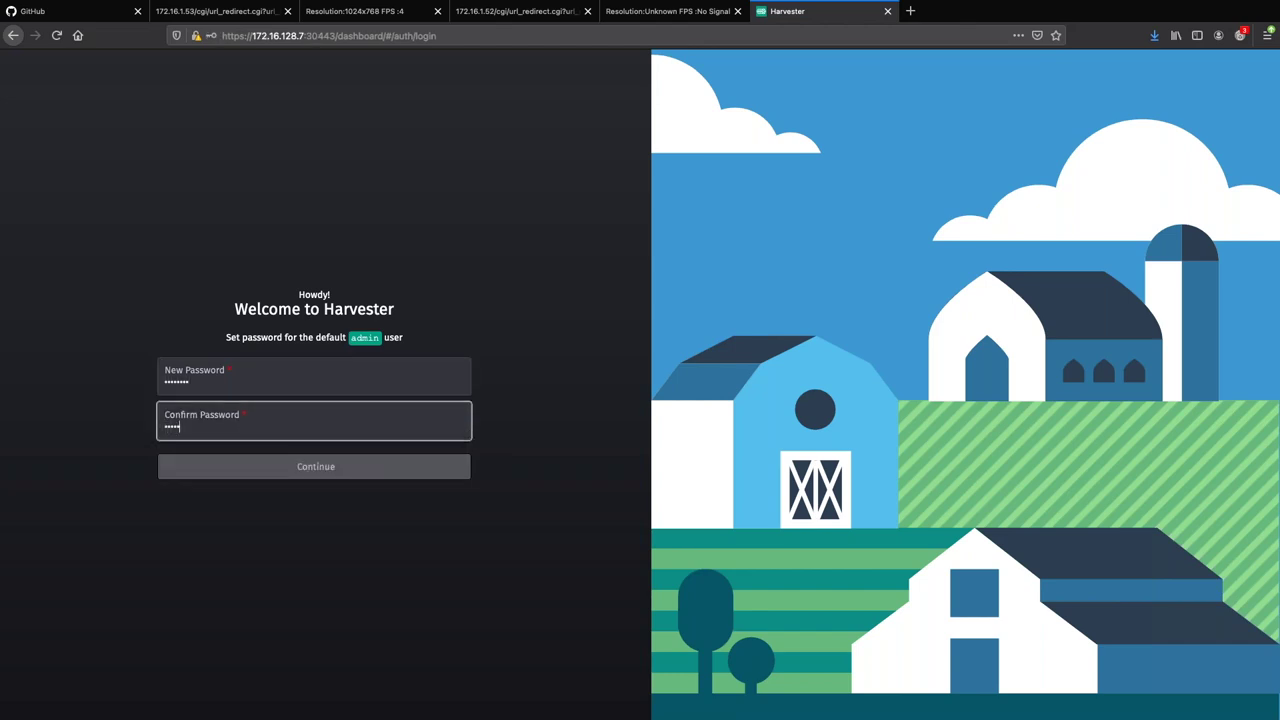
pyautogui.press('Return')
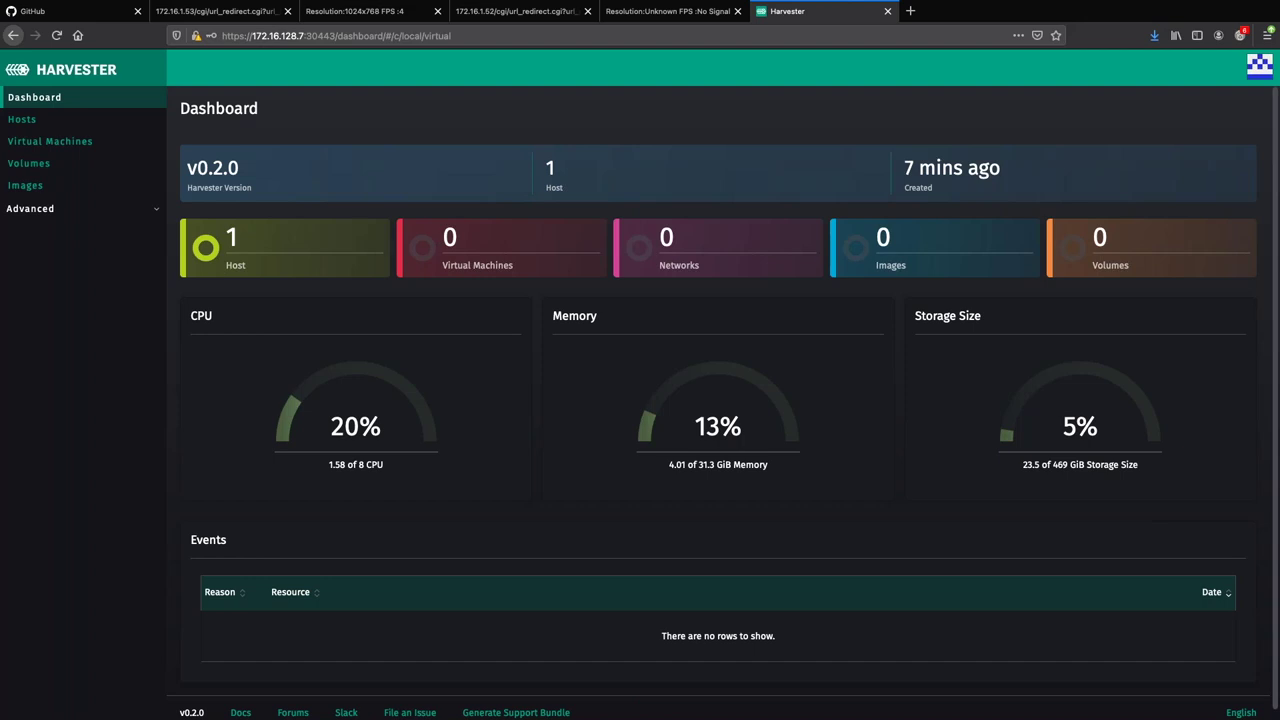
# Open Settings under the Advanced section of the sidebar.
pyautogui.click(143, 211)
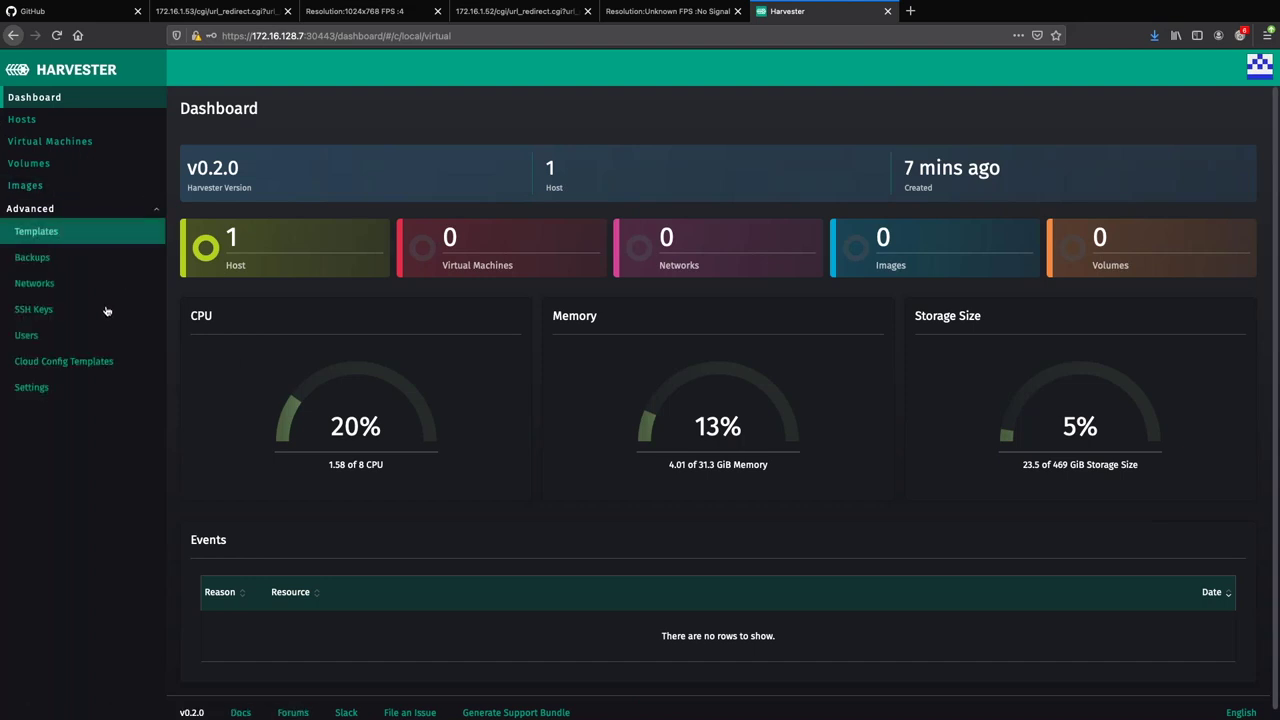
pyautogui.click(40, 387)
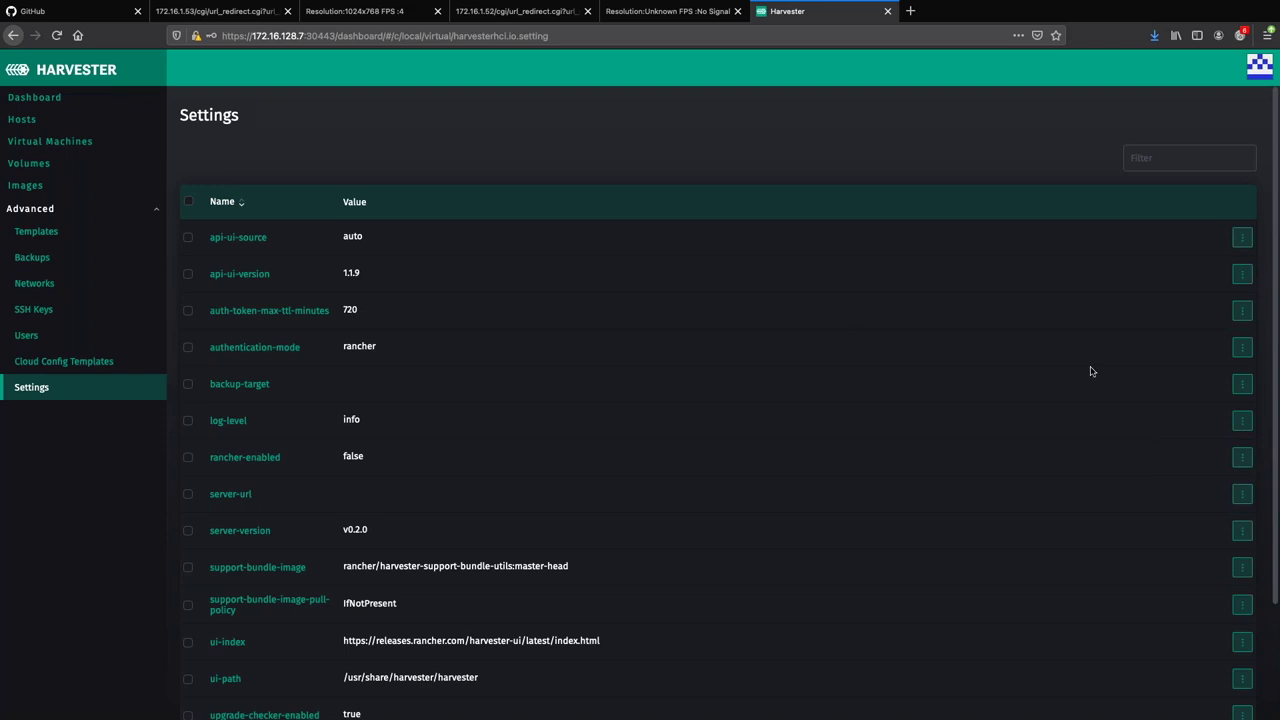
# Enable the rancher-enabled setting and save it.
pyautogui.scroll(-1, 1090, 372)
pyautogui.scroll(-1, 1093, 368)
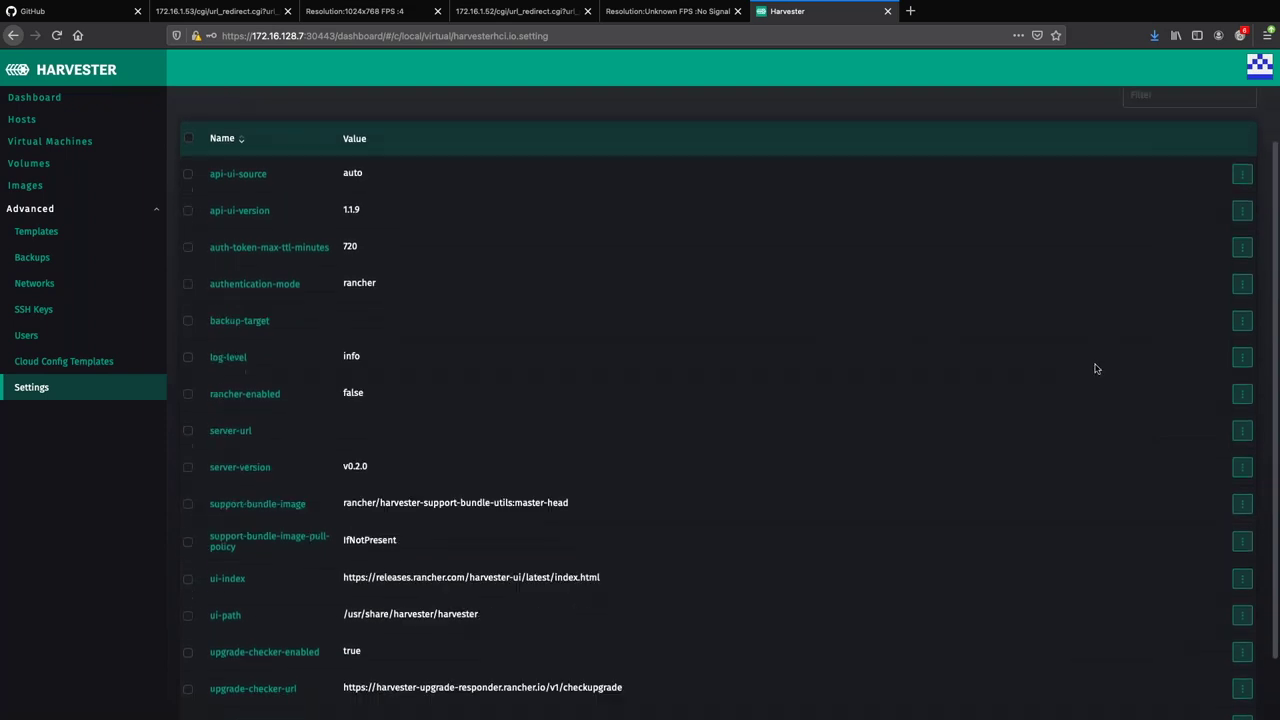
pyautogui.scroll(-1, 1051, 471)
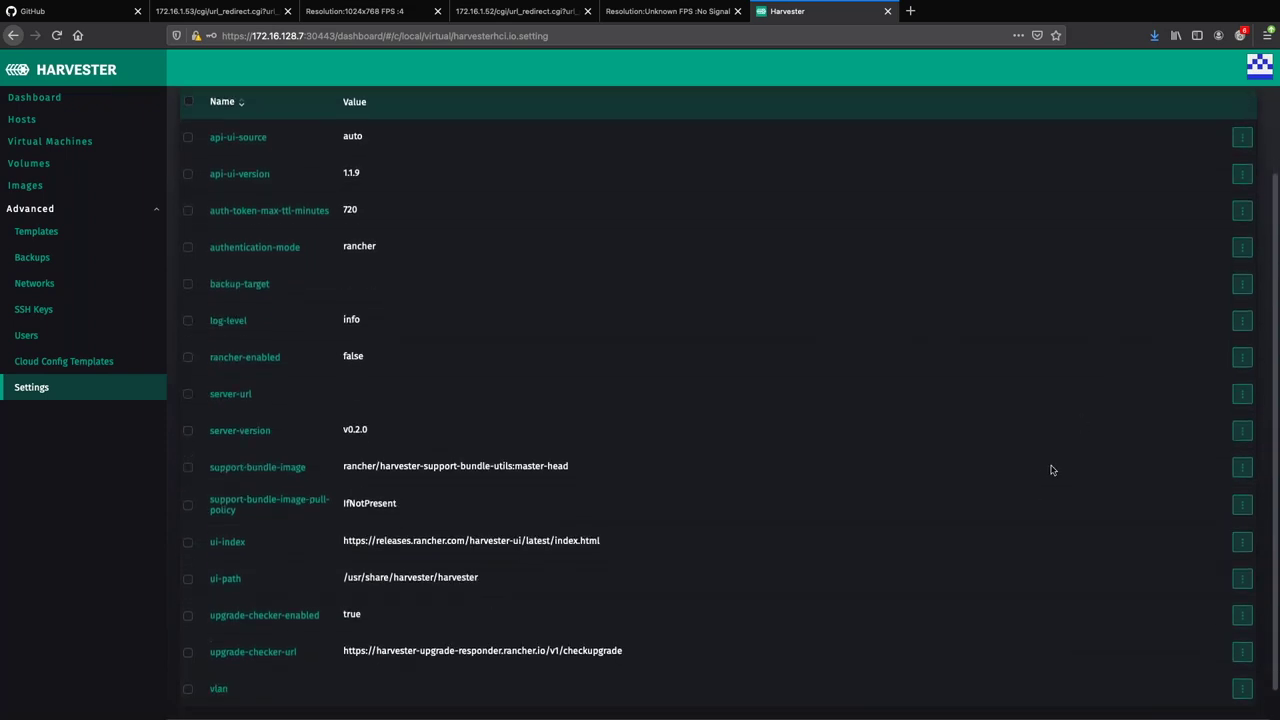
pyautogui.scroll(-1, 1051, 470)
pyautogui.scroll(1, 1050, 467)
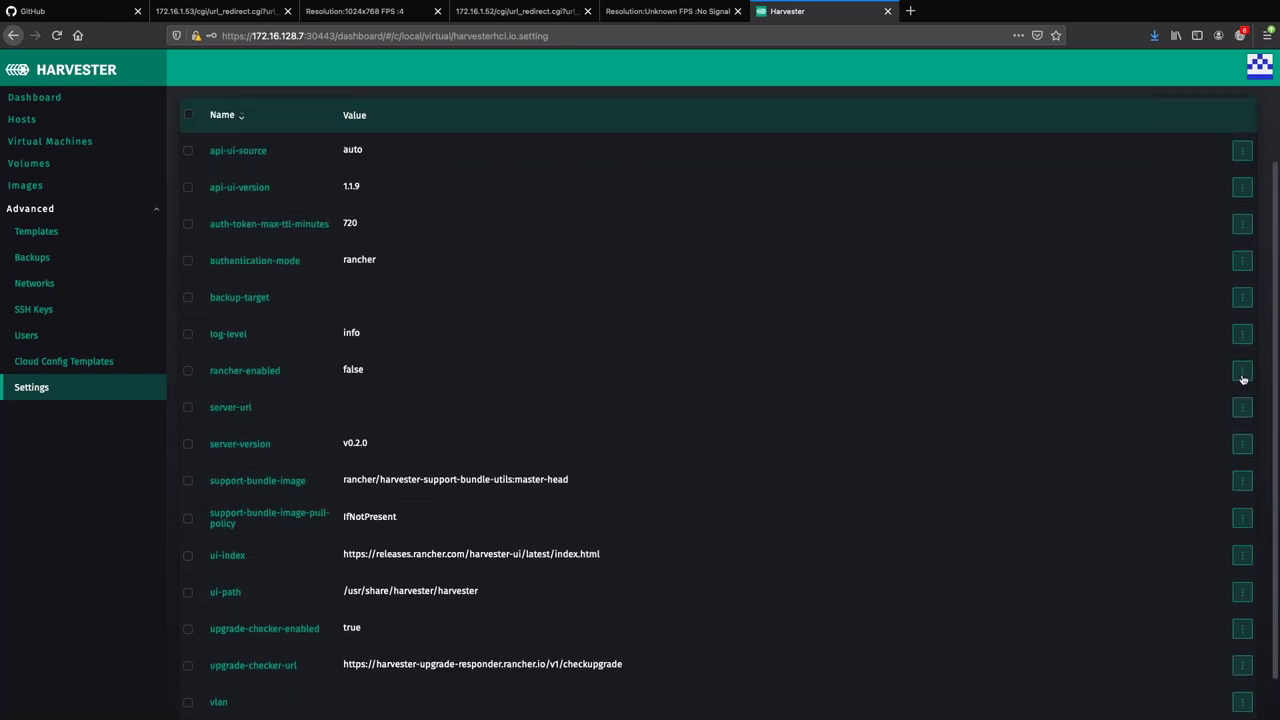
pyautogui.click(1242, 372)
pyautogui.click(1203, 391)
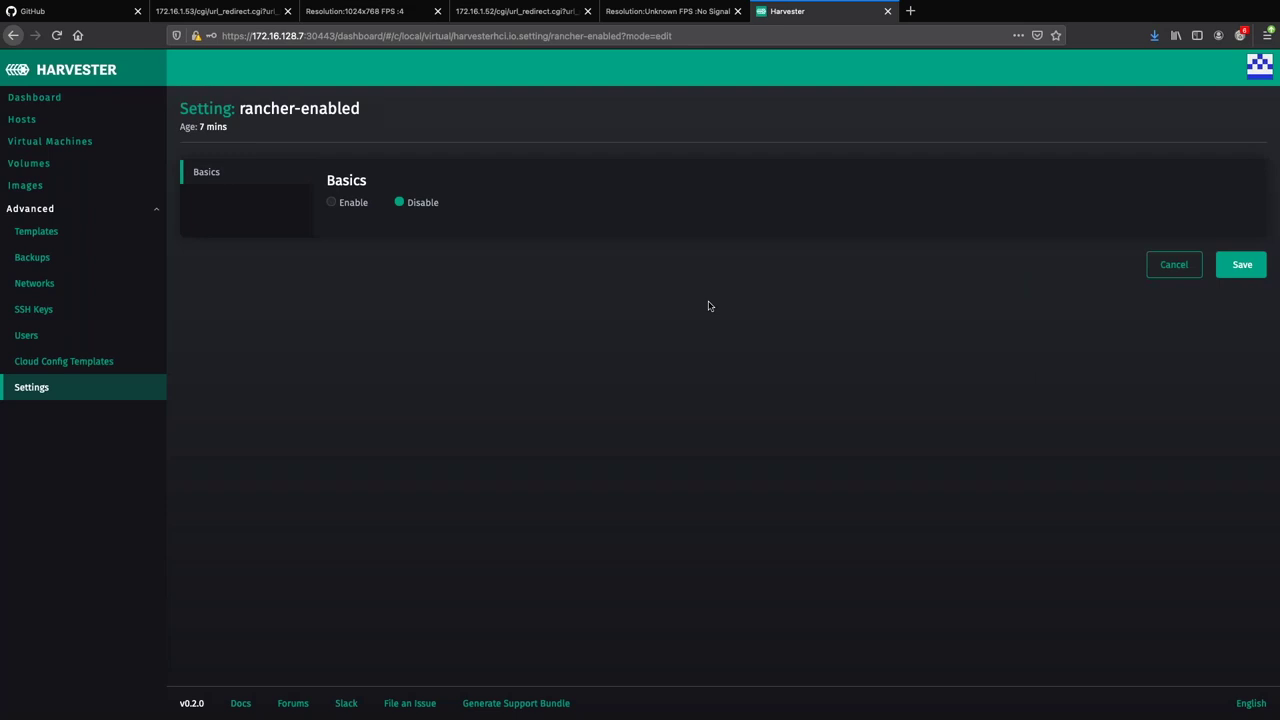
pyautogui.click(338, 202)
pyautogui.click(1240, 265)
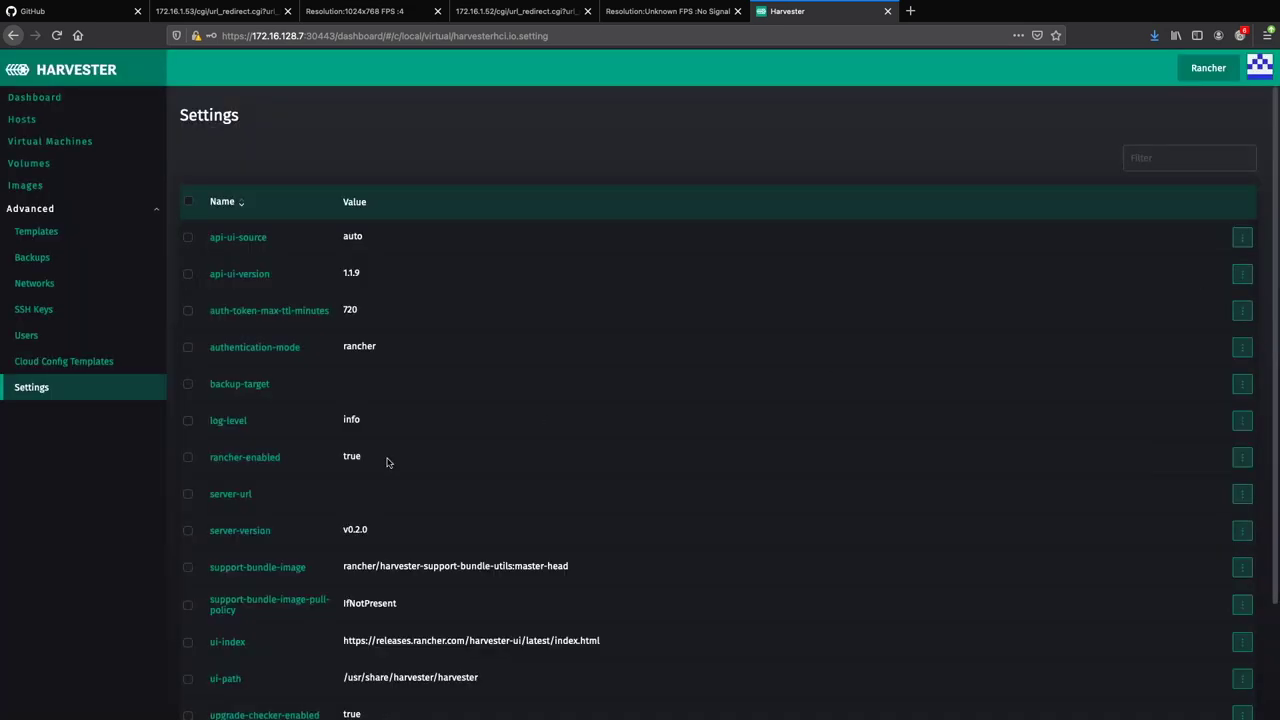
pyautogui.scroll(-1, 436, 513)
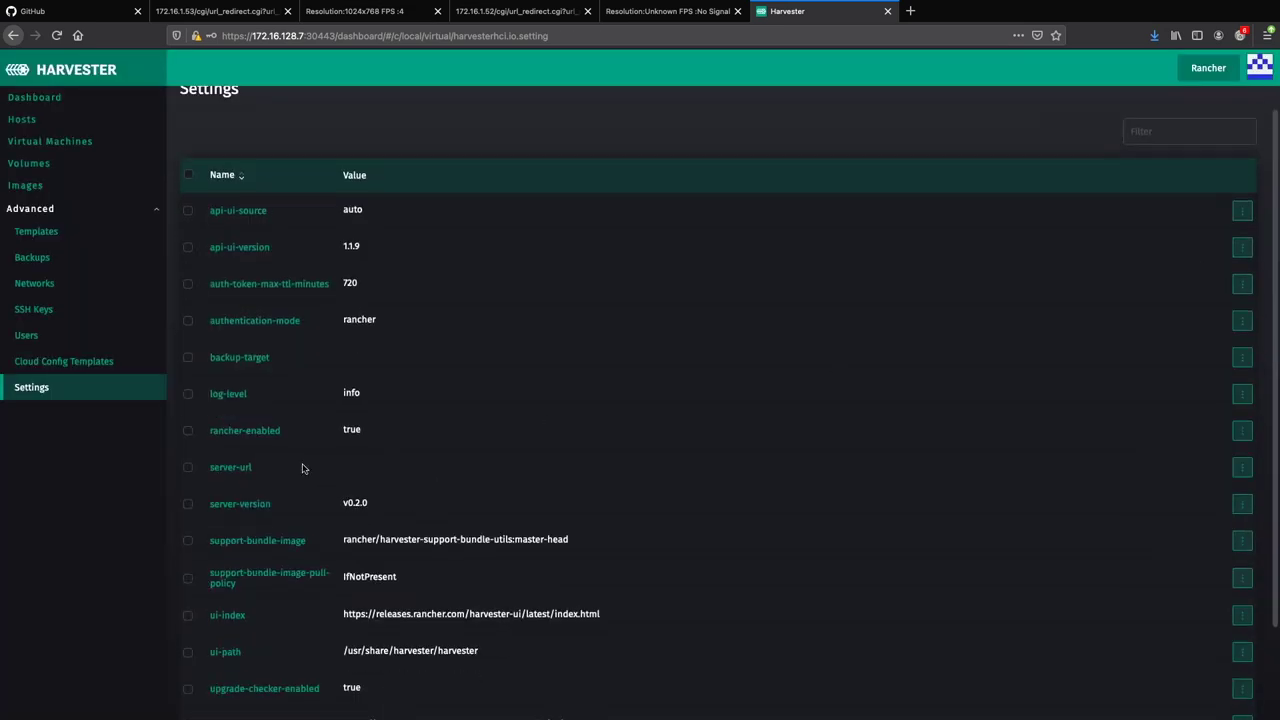
pyautogui.click(1238, 471)
pyautogui.click(1203, 401)
pyautogui.click(389, 266)
pyautogui.write('https:')
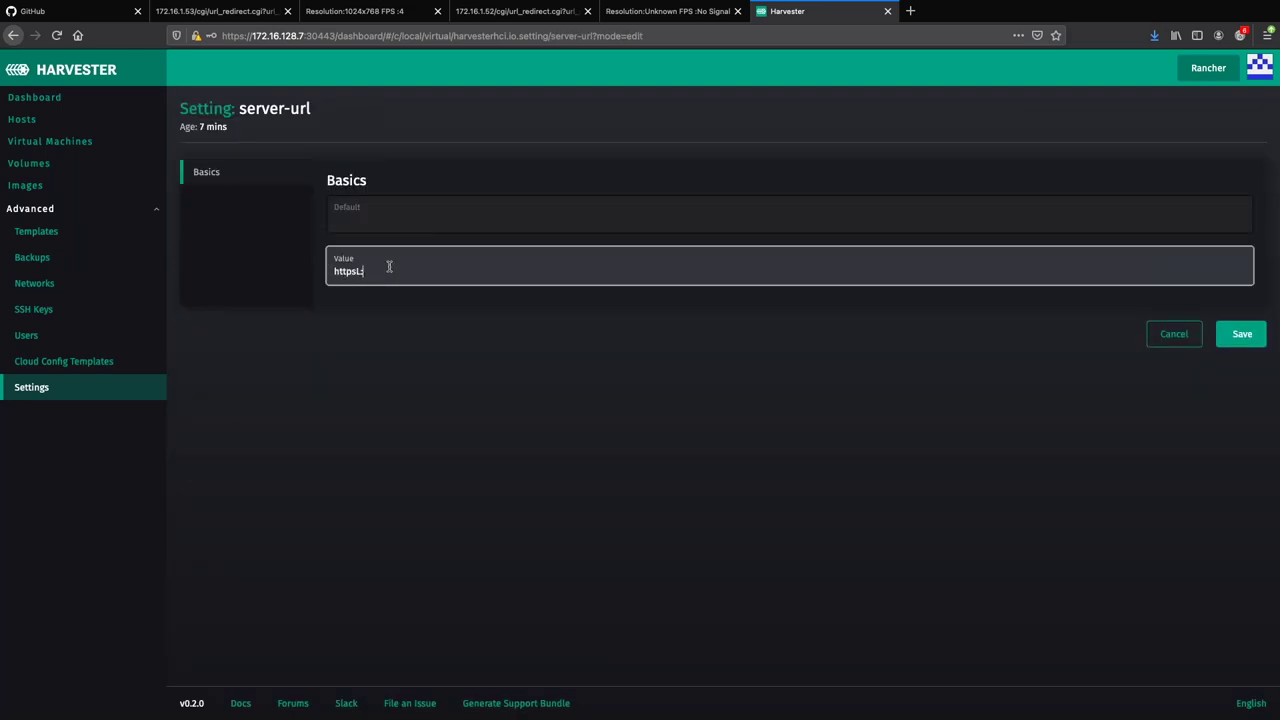
pyautogui.write('//172.16.128.7:30443/')
pyautogui.click(1243, 336)
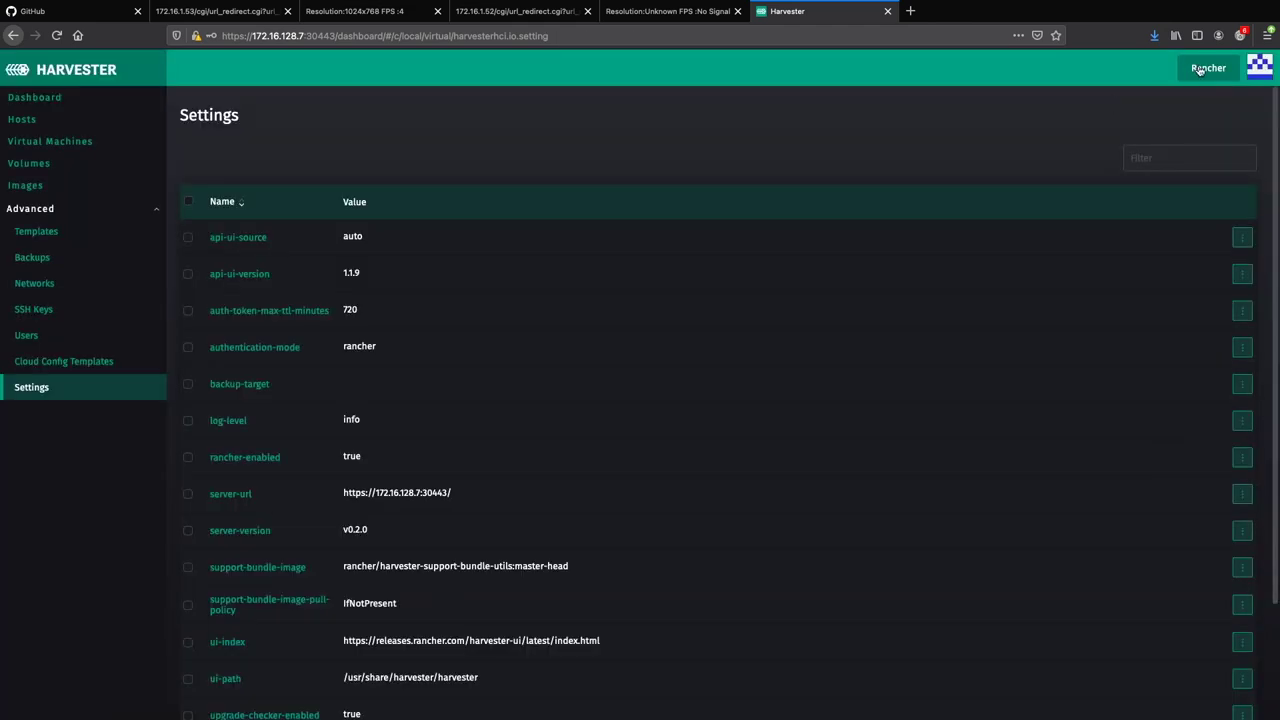
# Open the Rancher UI, accept its certificate, dismiss the welcome dialog, and explore the local cluster.
pyautogui.click(1204, 70)
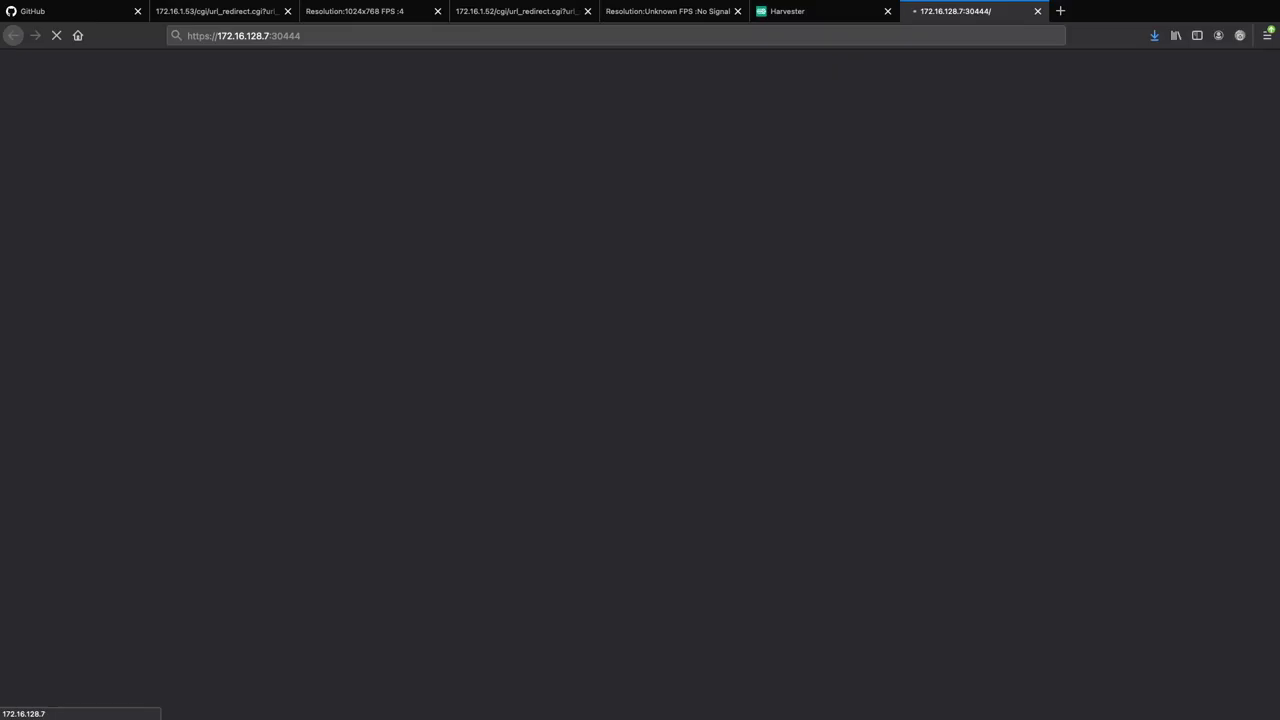
pyautogui.click(869, 515)
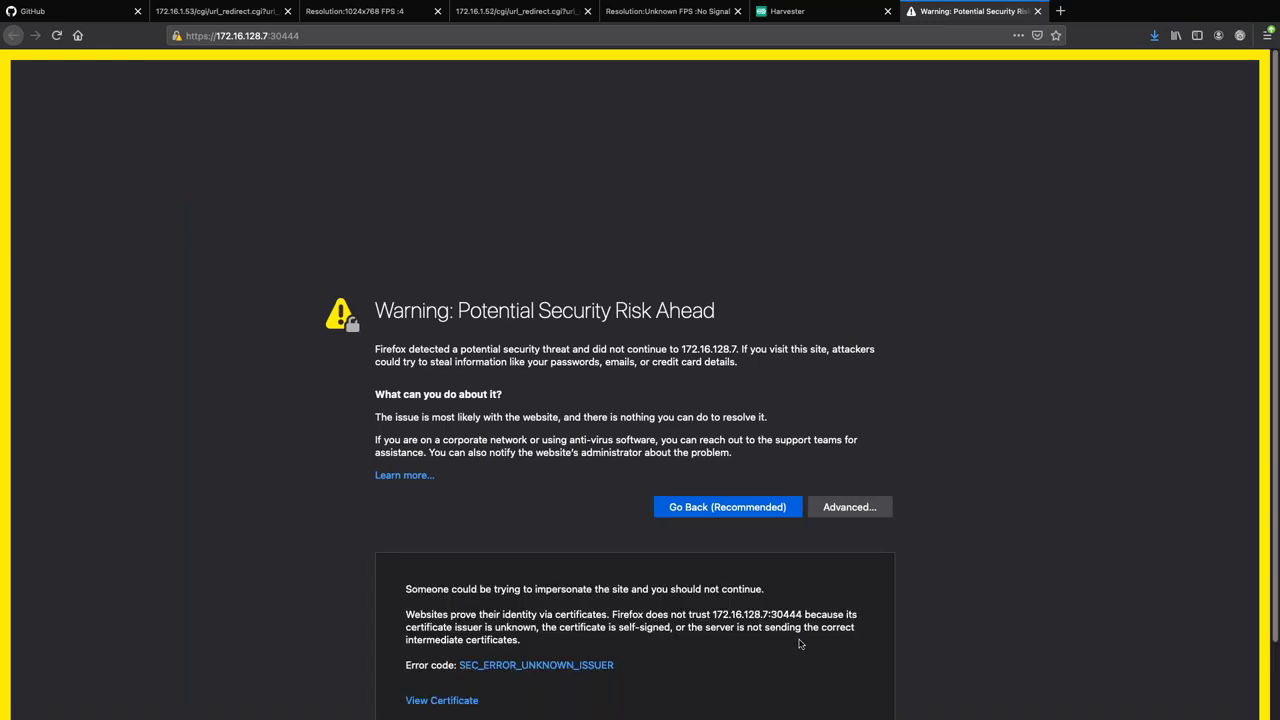
pyautogui.click(796, 666)
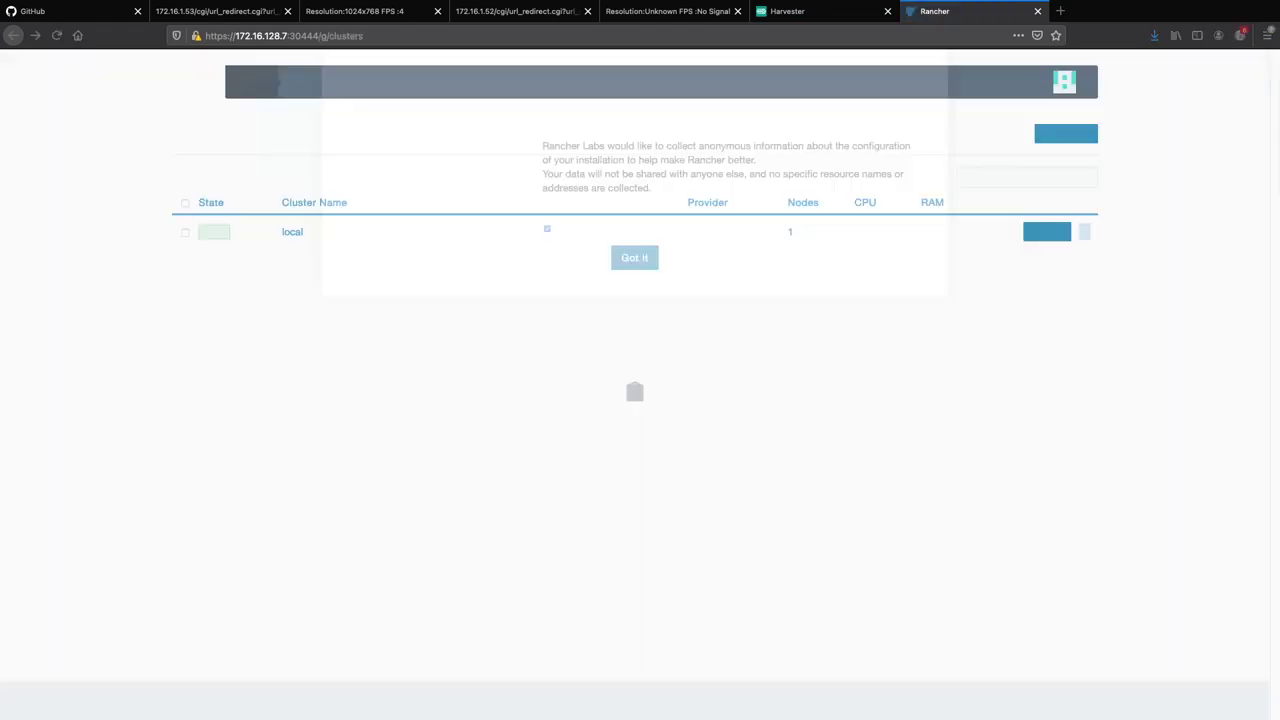
pyautogui.click(634, 305)
pyautogui.click(1045, 232)
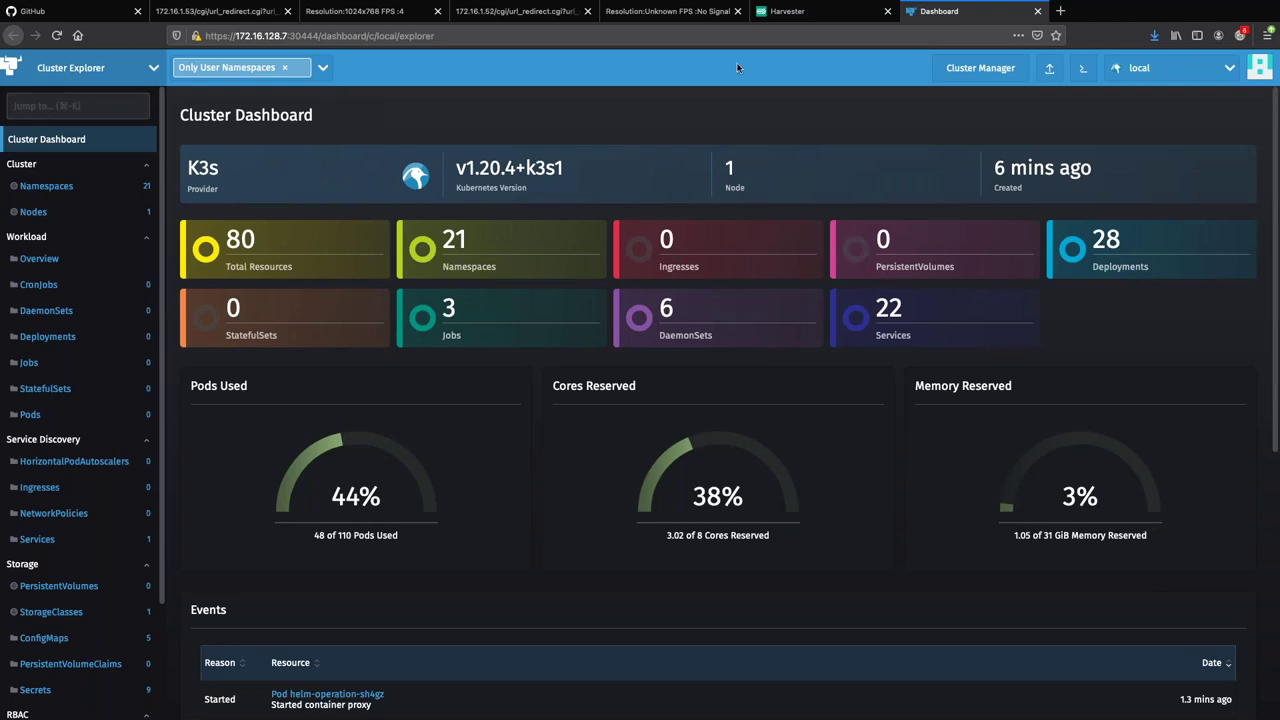
# Create the harvester-operator namespace from the Namespaces page, then switch to Apps & Marketplace.
pyautogui.click(65, 105)
pyautogui.write('na')
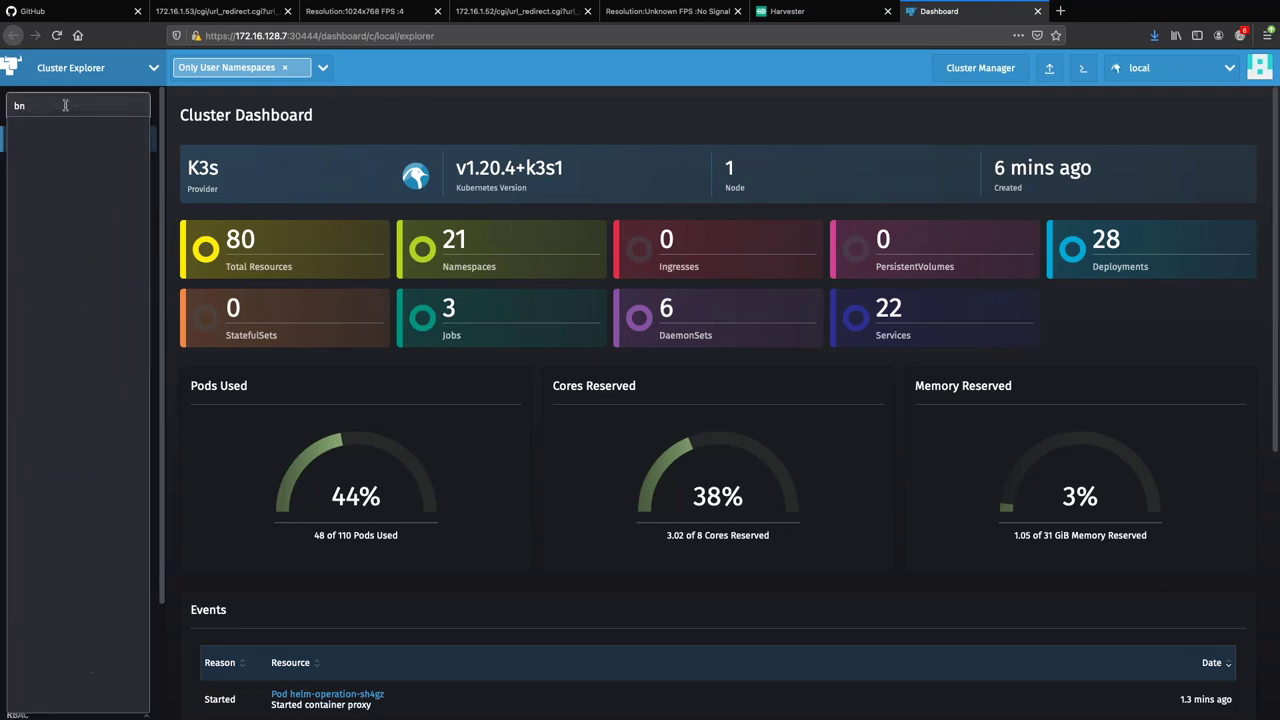
pyautogui.write('mespace')
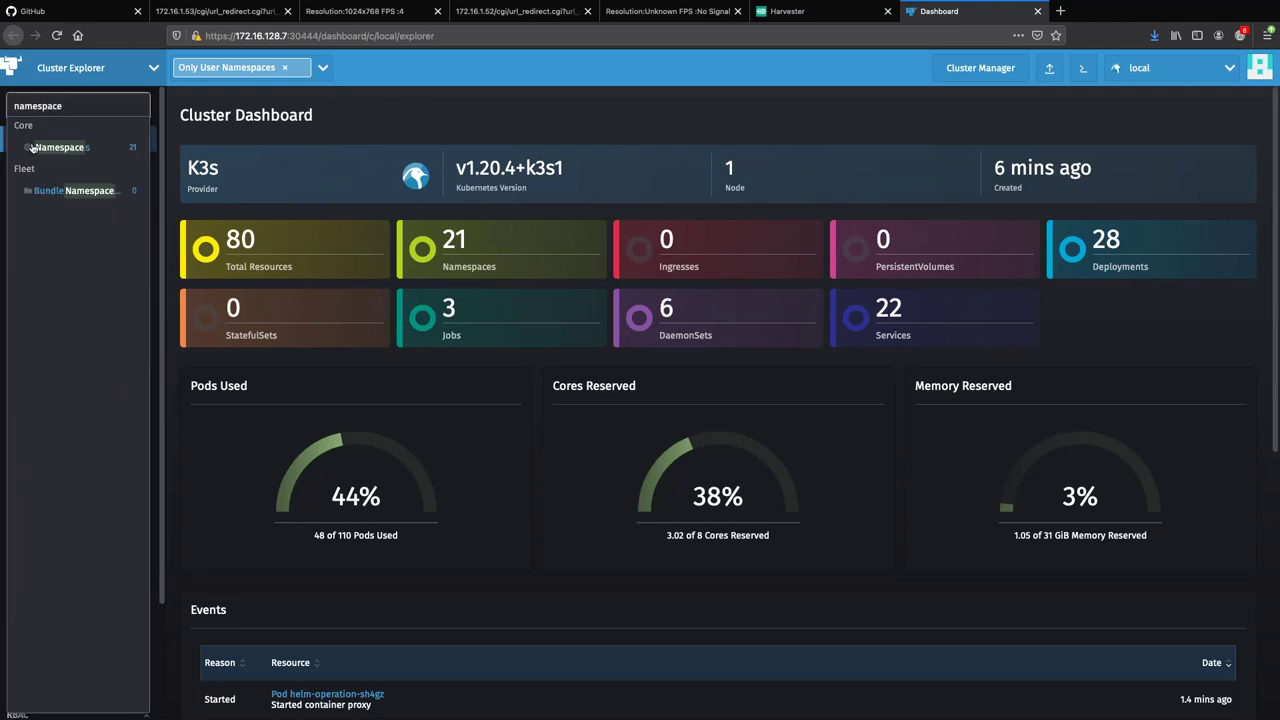
pyautogui.click(57, 149)
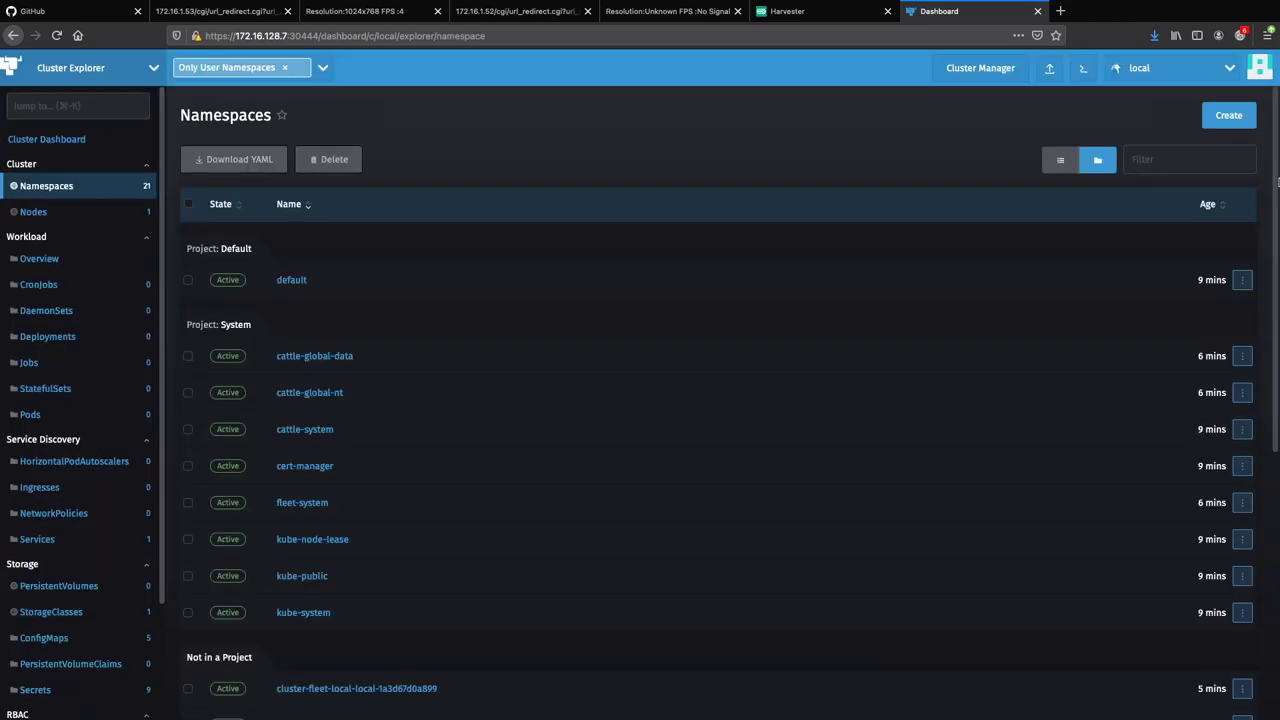
pyautogui.click(1226, 116)
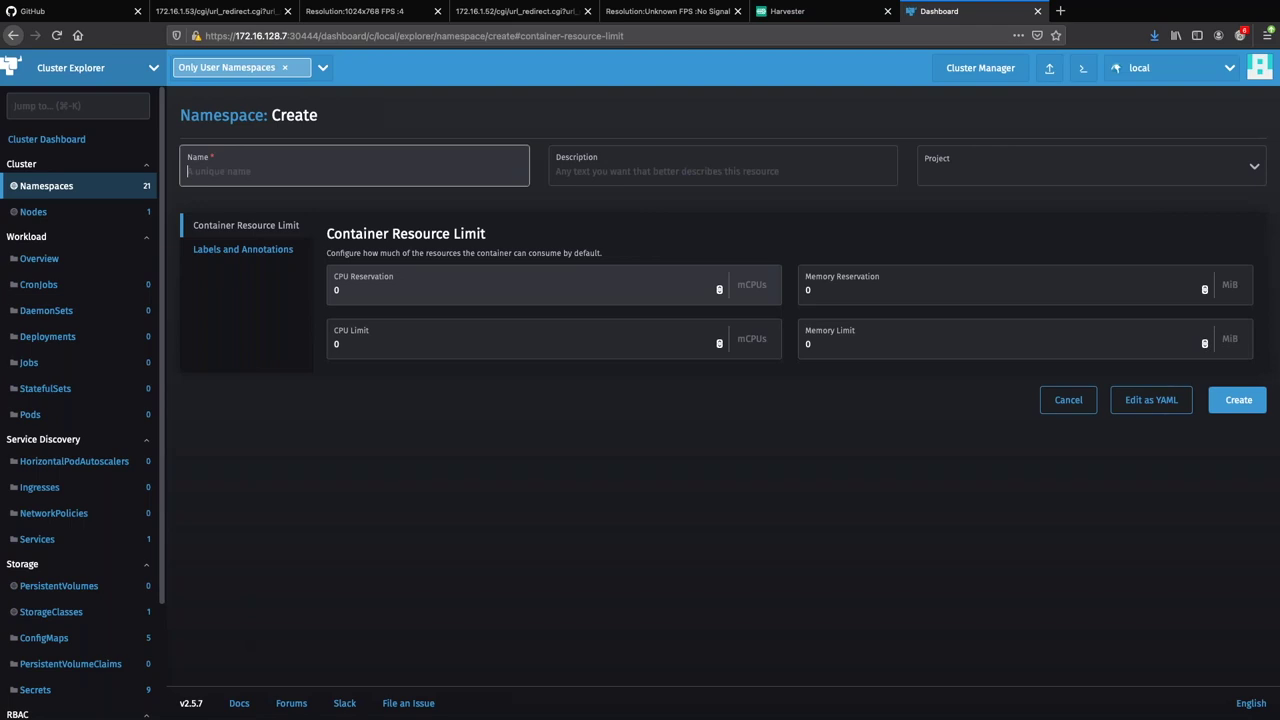
pyautogui.write('harvester-operator')
pyautogui.click(1239, 402)
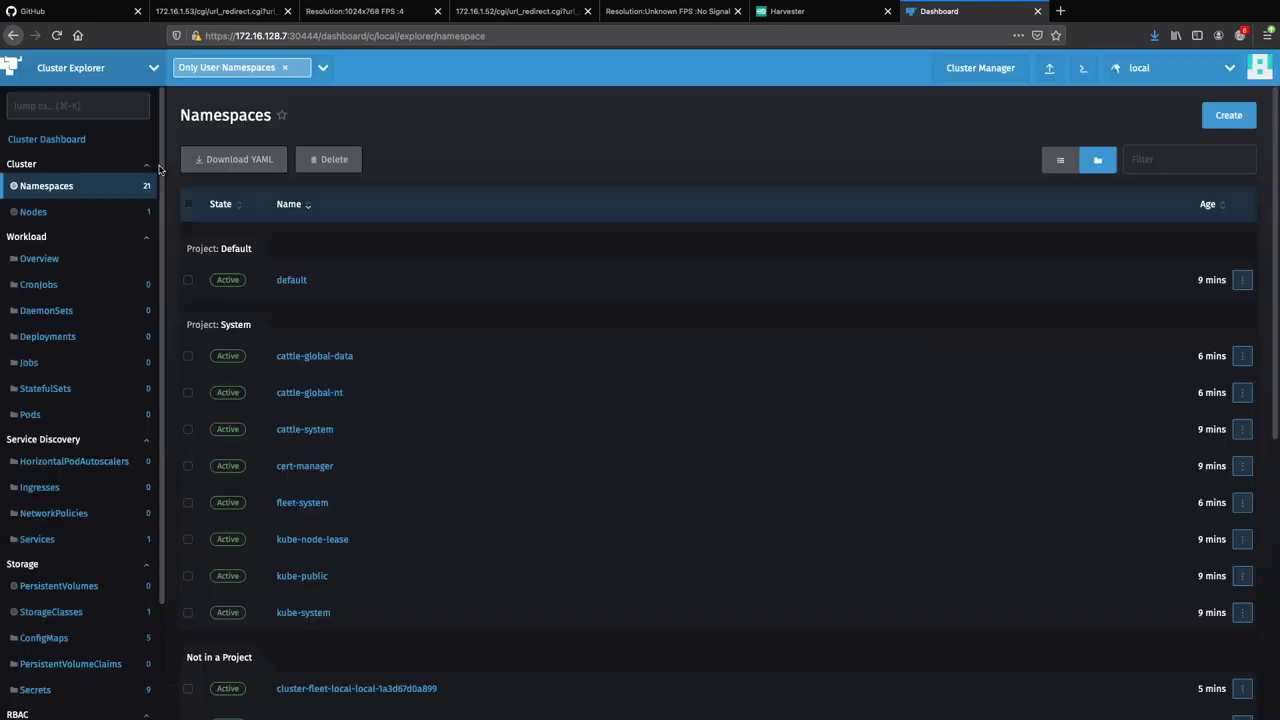
pyautogui.click(123, 74)
pyautogui.click(84, 146)
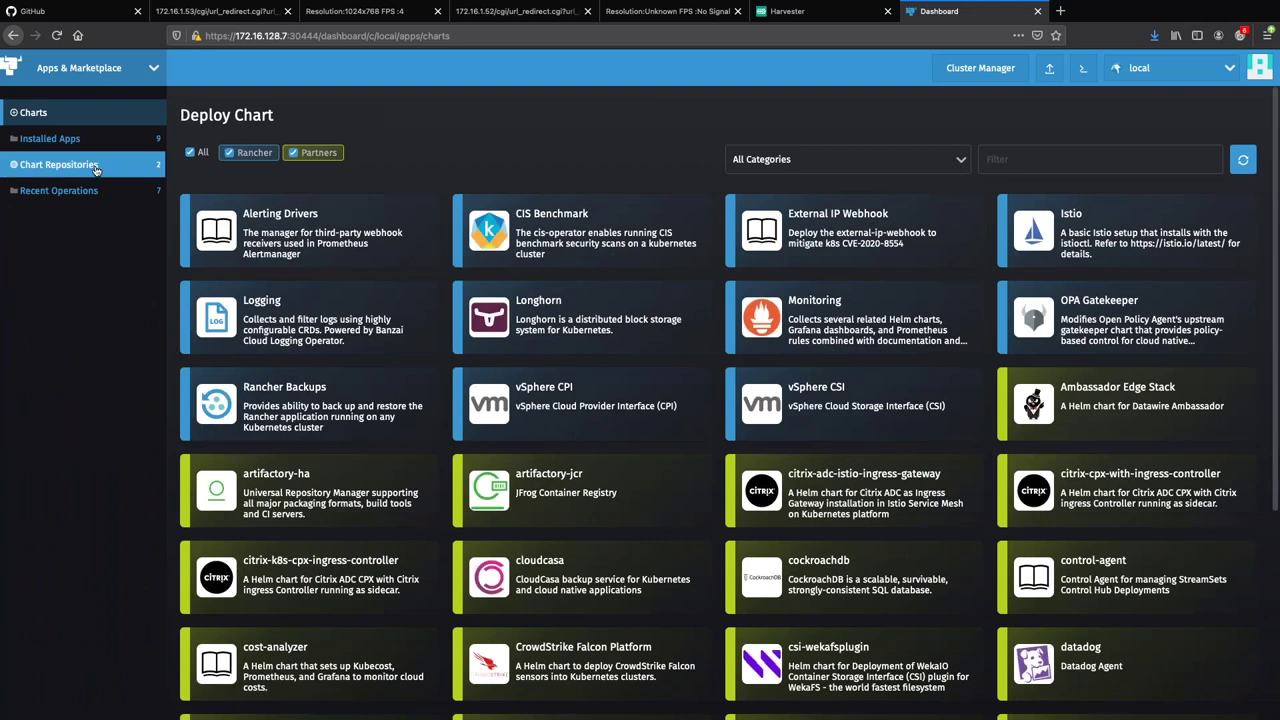
# Start a new chart repository named harvester-tink-operator.
pyautogui.click(89, 166)
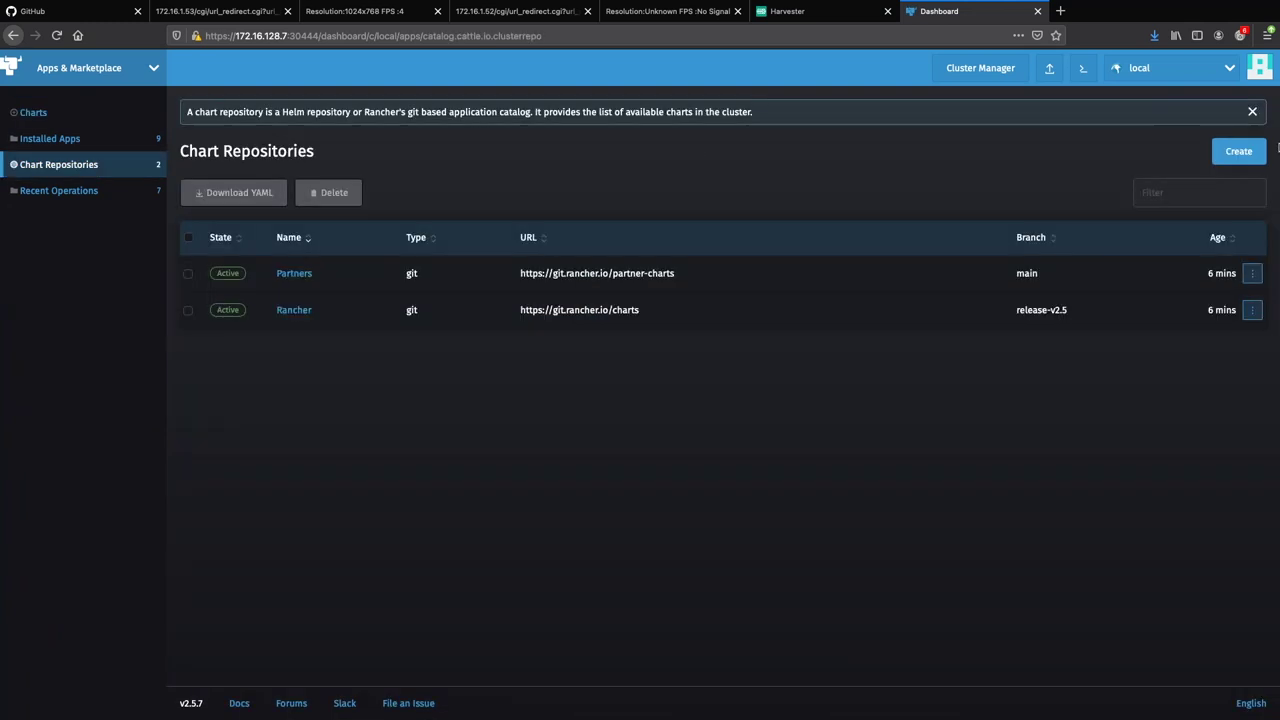
pyautogui.click(1238, 152)
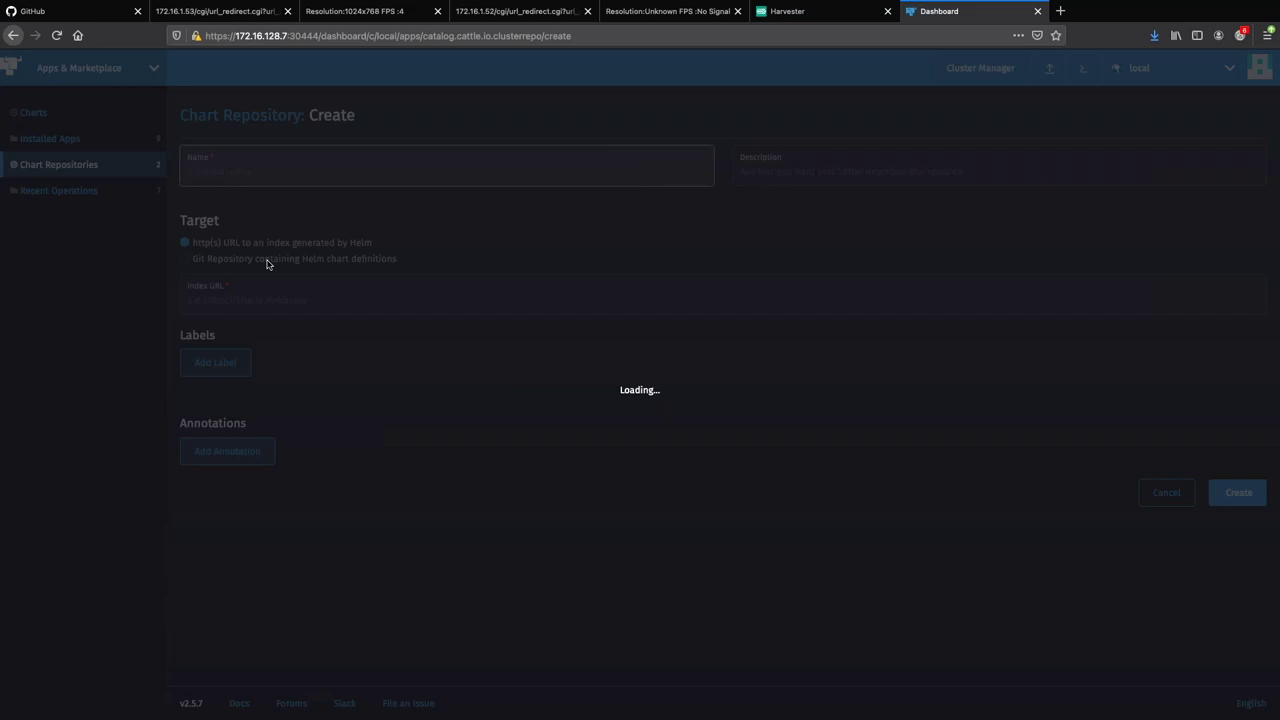
pyautogui.write('harvester-tink-operator')
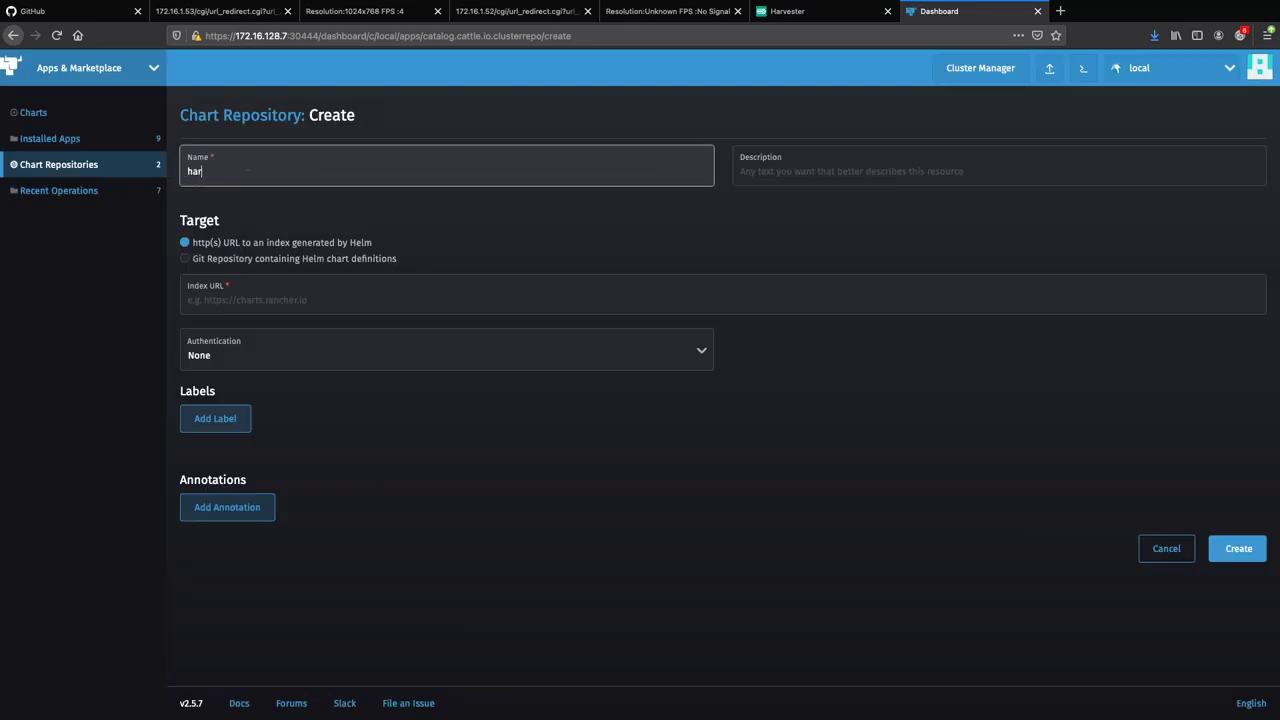
# Make it a Git repo at github.com/ibrokethecloud/harvester-tink-operator, branch main, save, then open Installed Apps.
pyautogui.click(316, 295)
pyautogui.write('https')
pyautogui.click(260, 258)
pyautogui.click(314, 297)
pyautogui.write('https://github.com/ibrokethecloud/harvester-tink-operator')
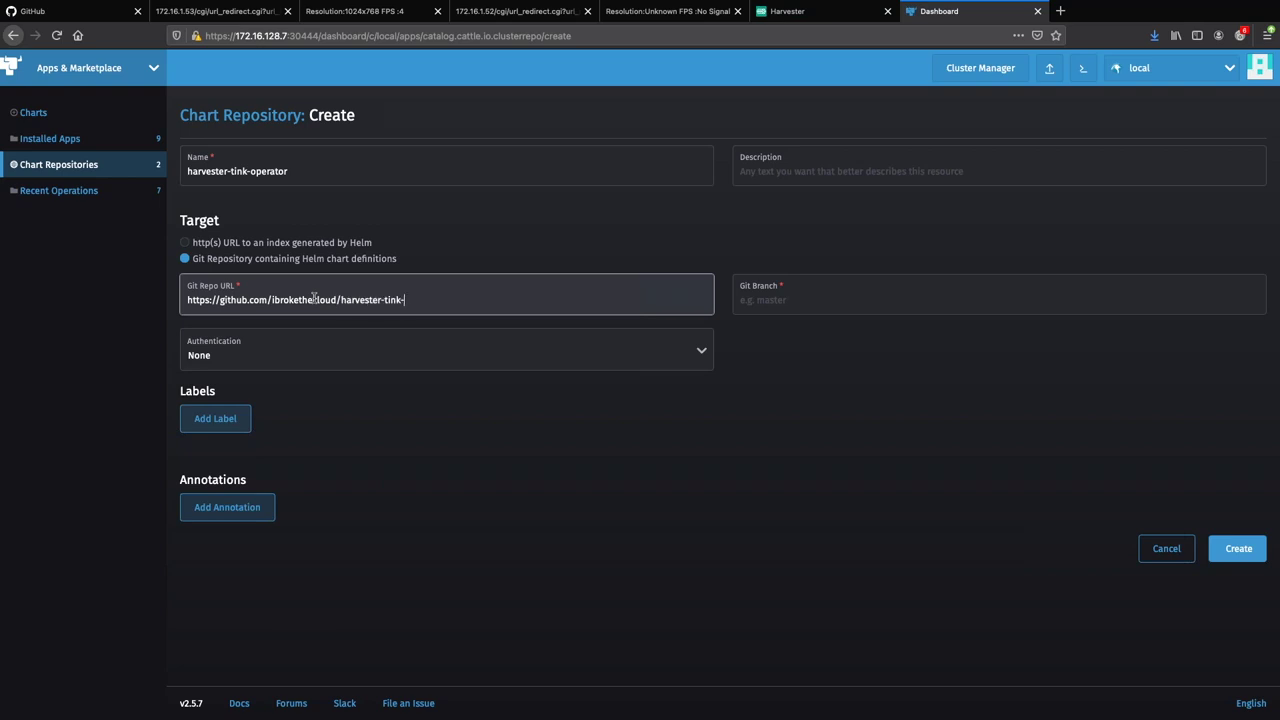
pyautogui.press('Tab')
pyautogui.write('main')
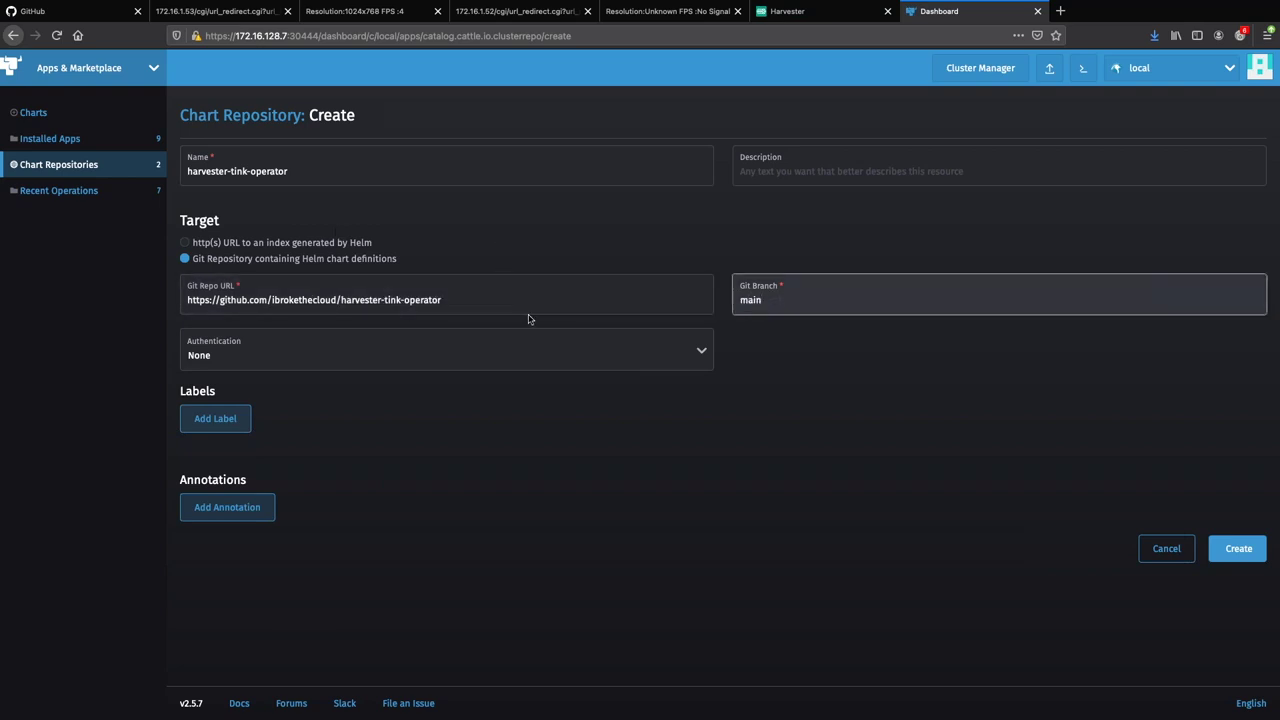
pyautogui.click(1236, 550)
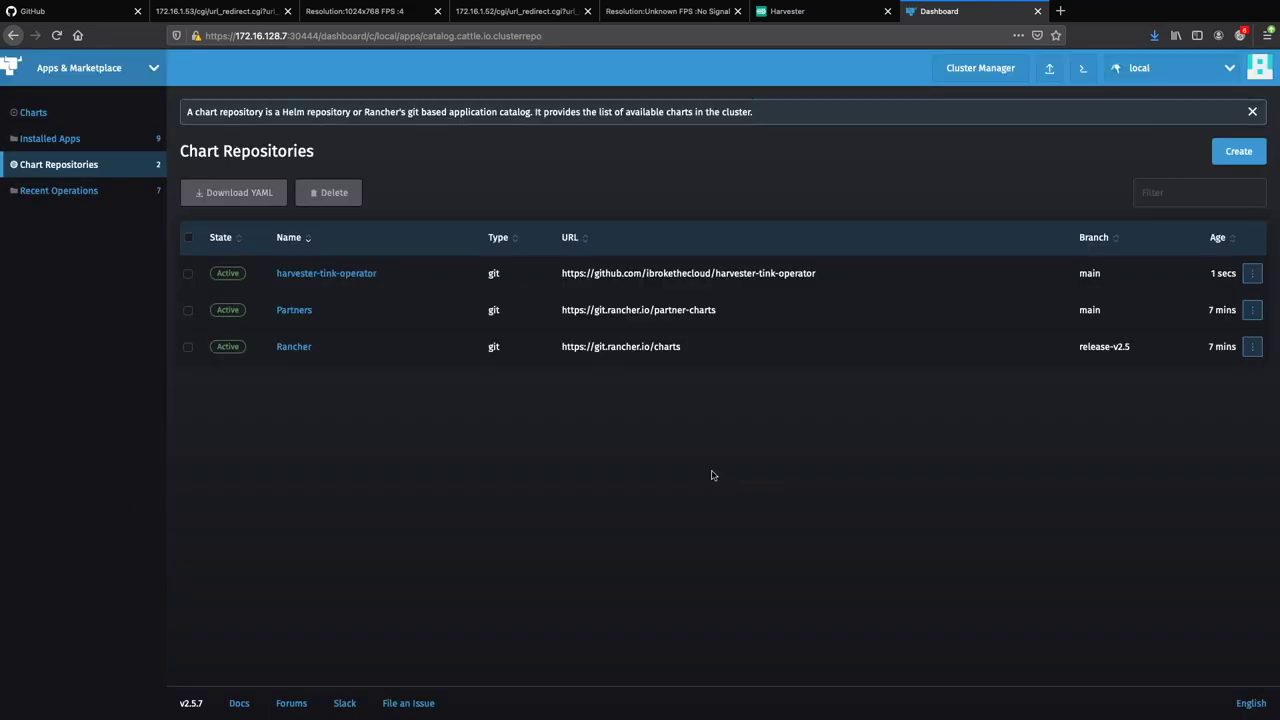
pyautogui.click(55, 138)
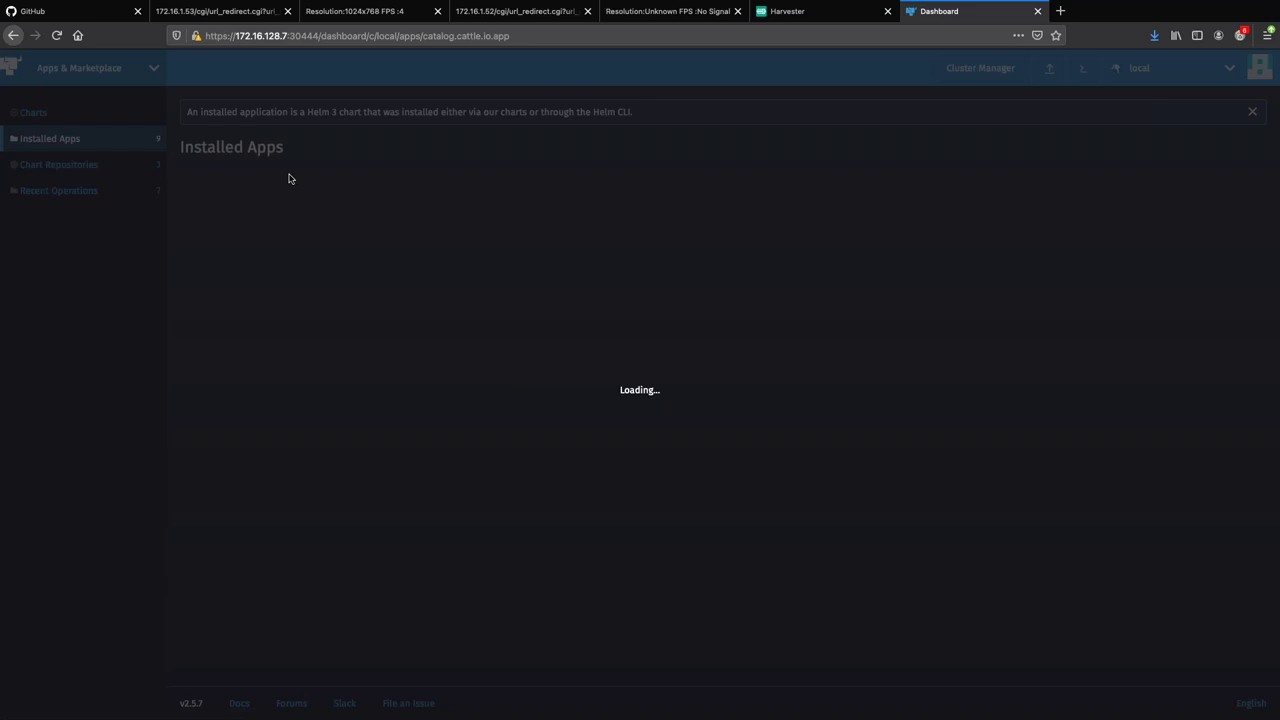
# In Charts, hide Rancher and Partner charts and select the harvester-tink-installer chart.
pyautogui.click(33, 112)
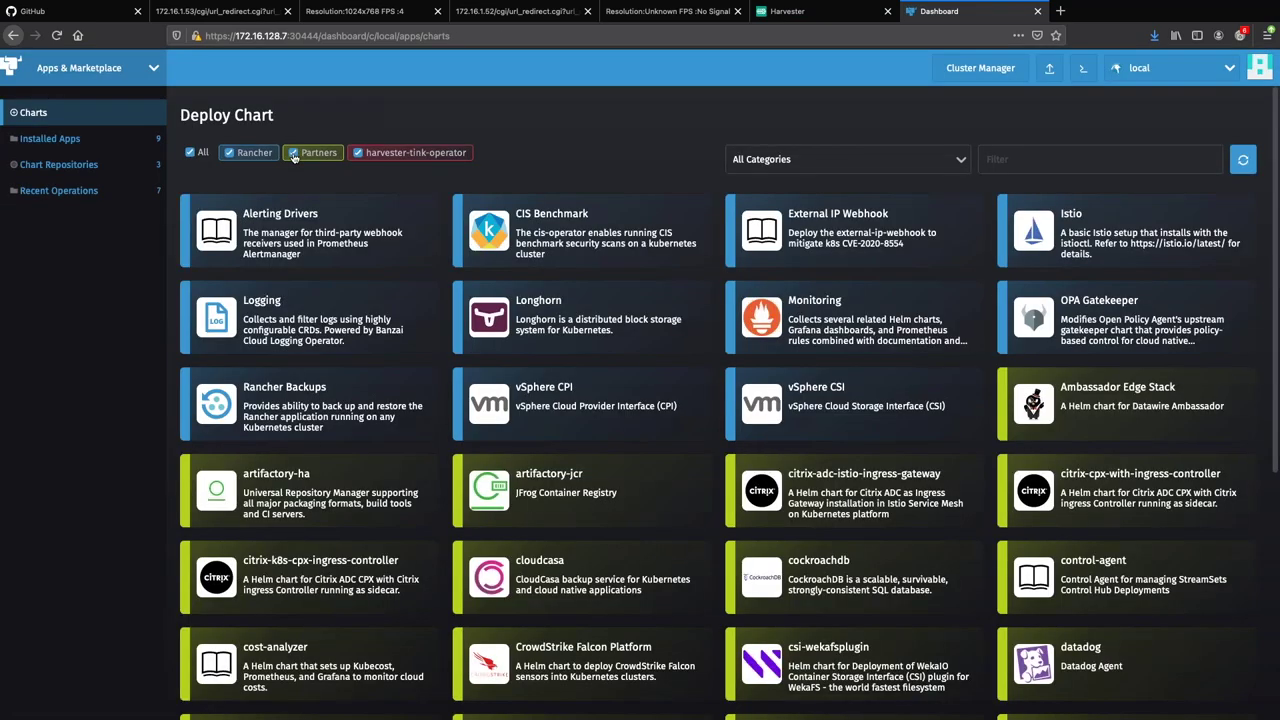
pyautogui.click(294, 153)
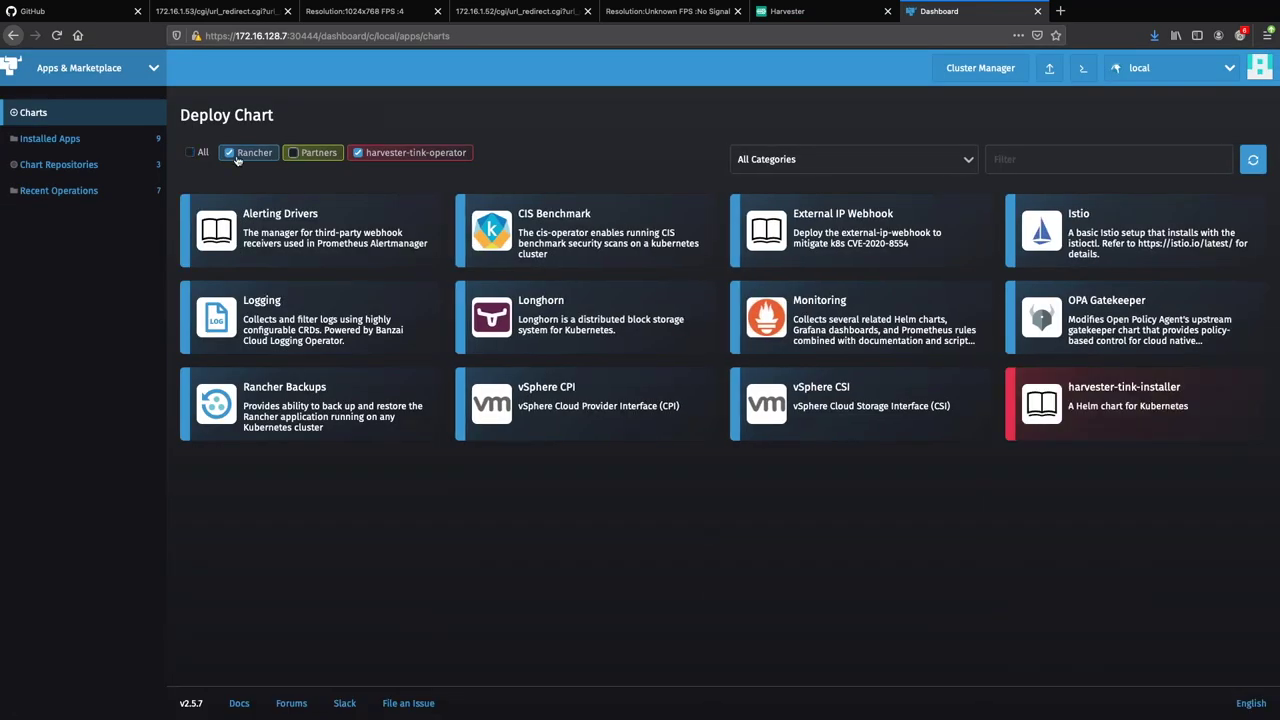
pyautogui.click(229, 152)
pyautogui.click(282, 237)
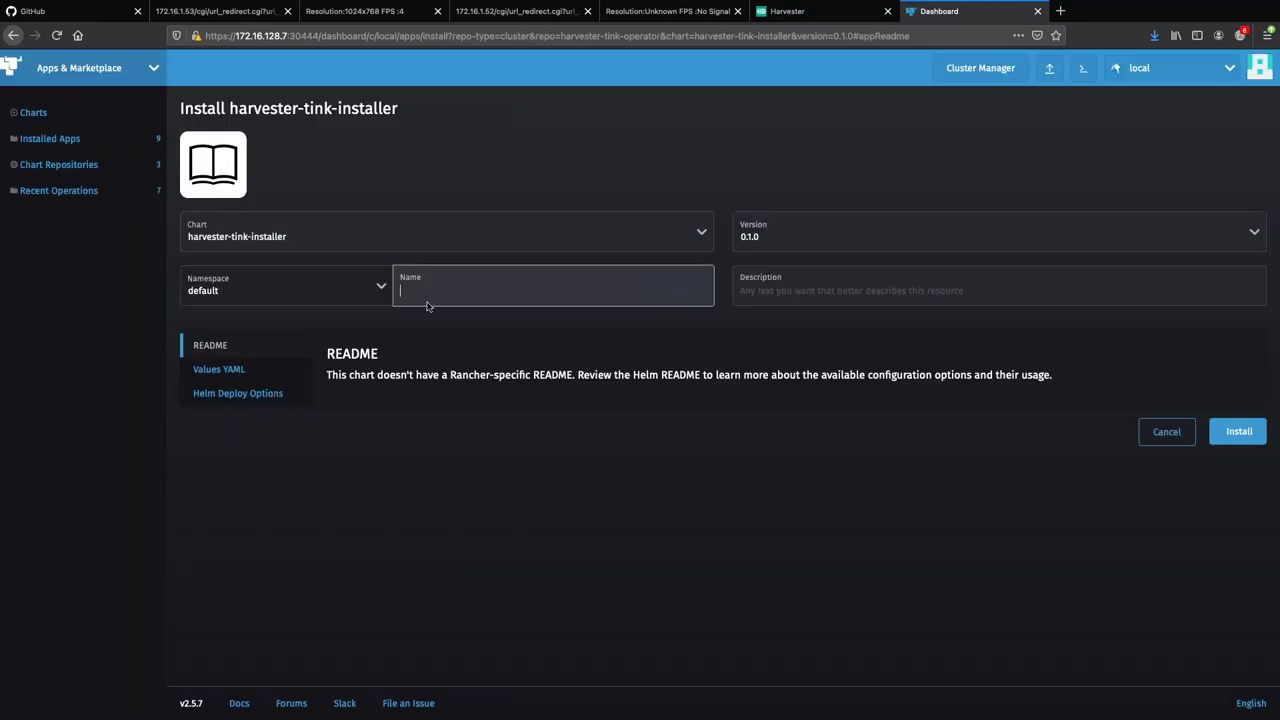
# Install it into the harvester-operator namespace after checking tinkInstall: true in the Values YAML.
pyautogui.click(284, 291)
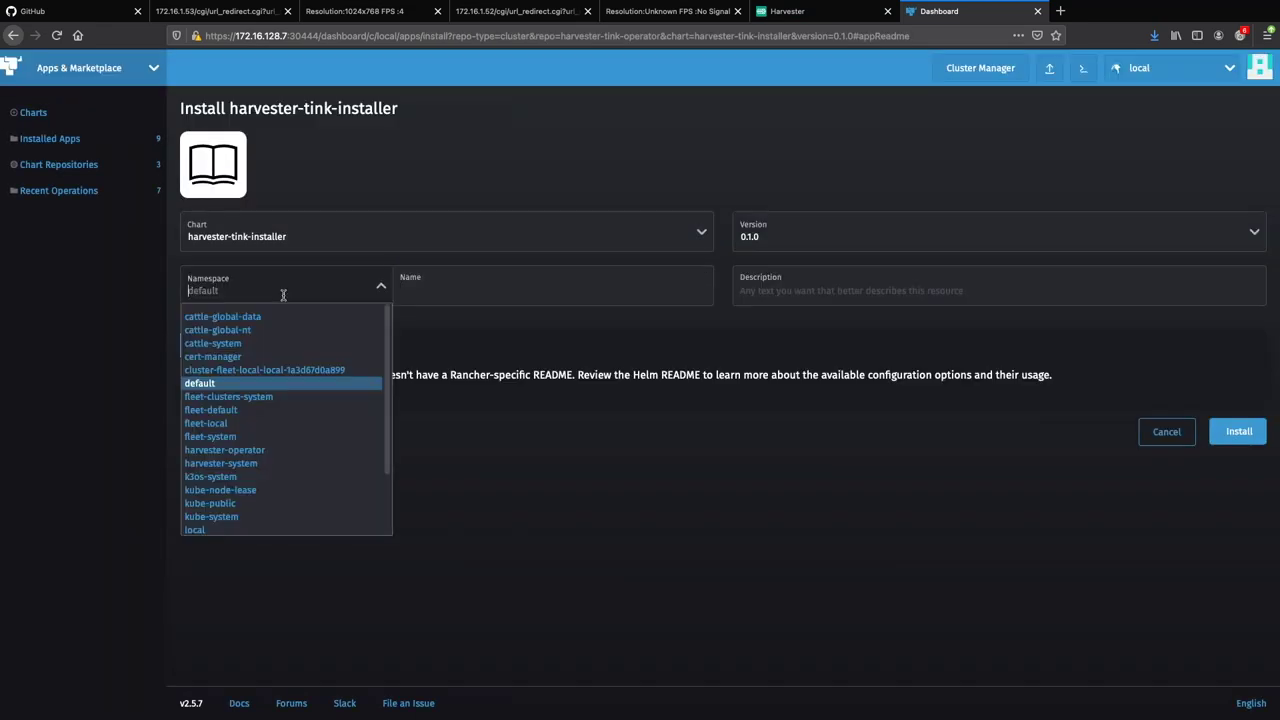
pyautogui.press('Up')
pyautogui.press('Return')
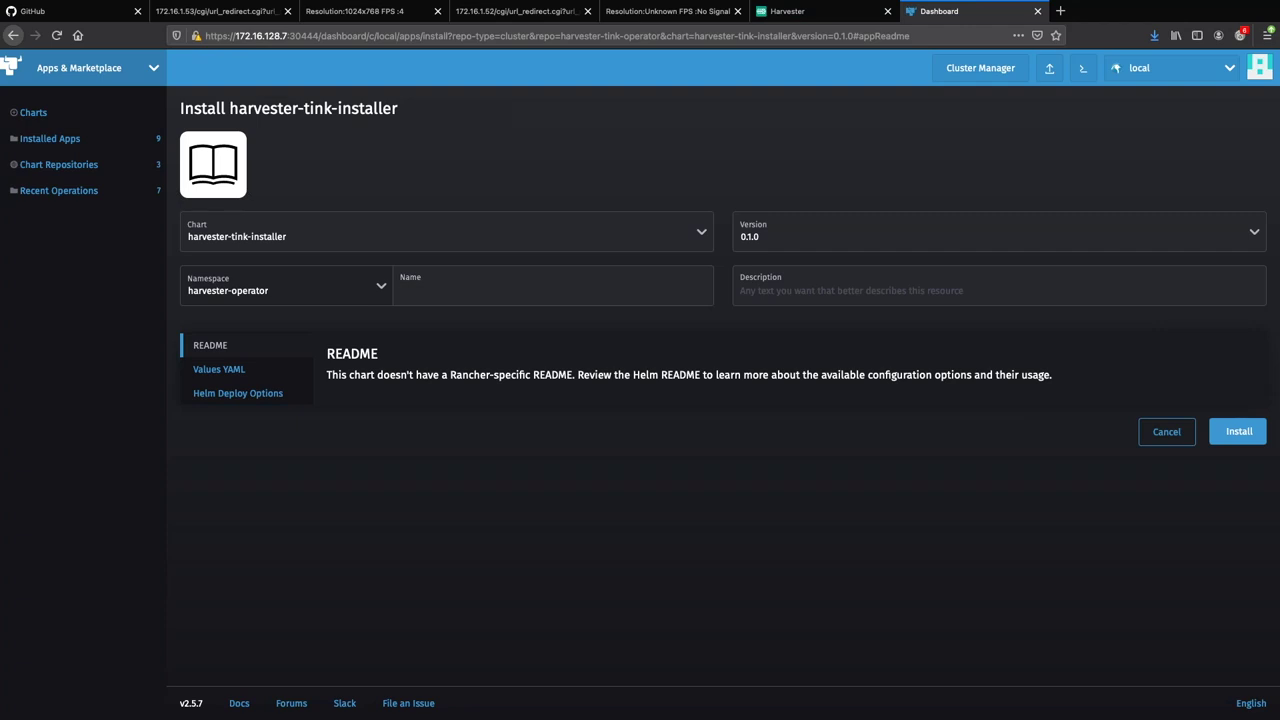
pyautogui.click(234, 372)
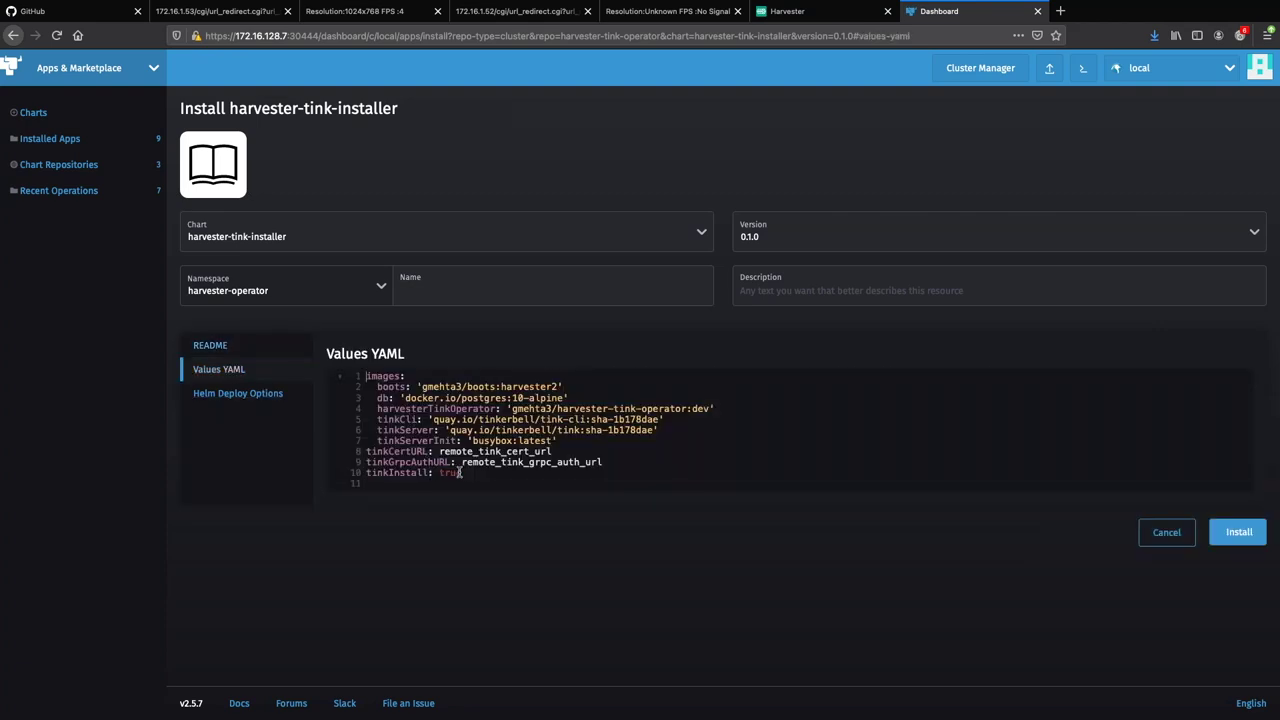
pyautogui.moveTo(462, 472); pyautogui.dragTo(364, 470)
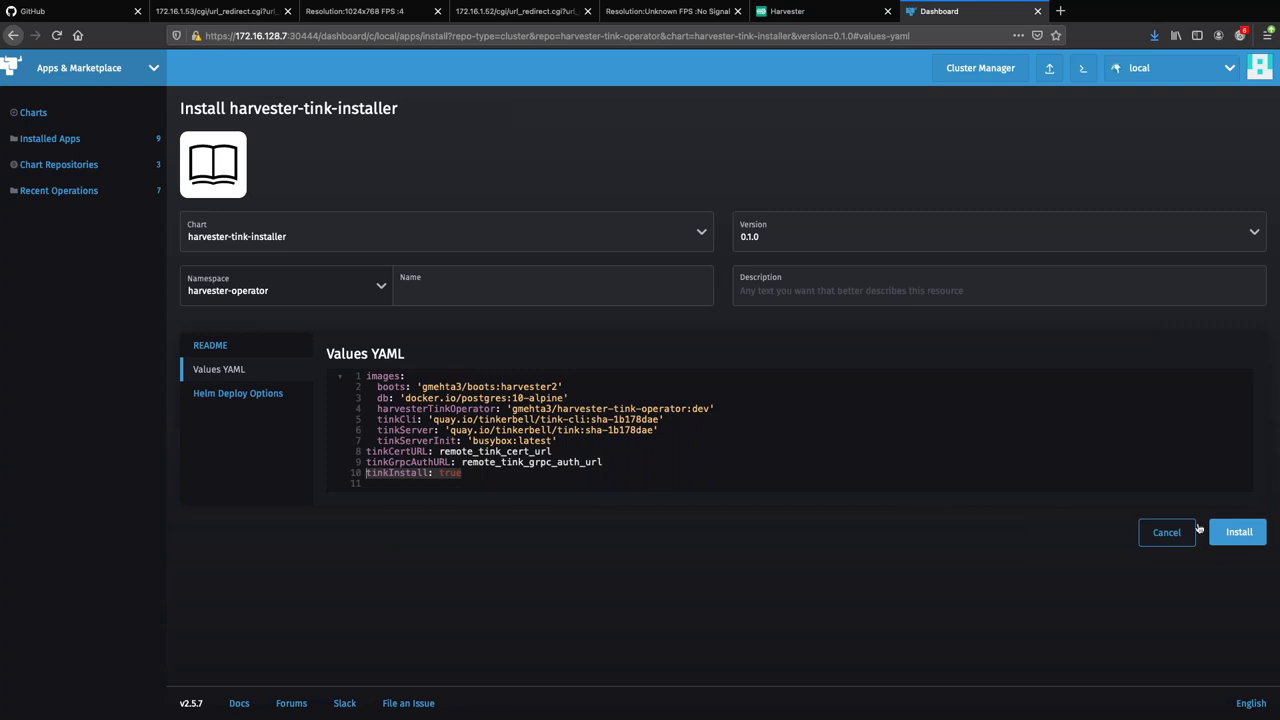
pyautogui.click(1237, 535)
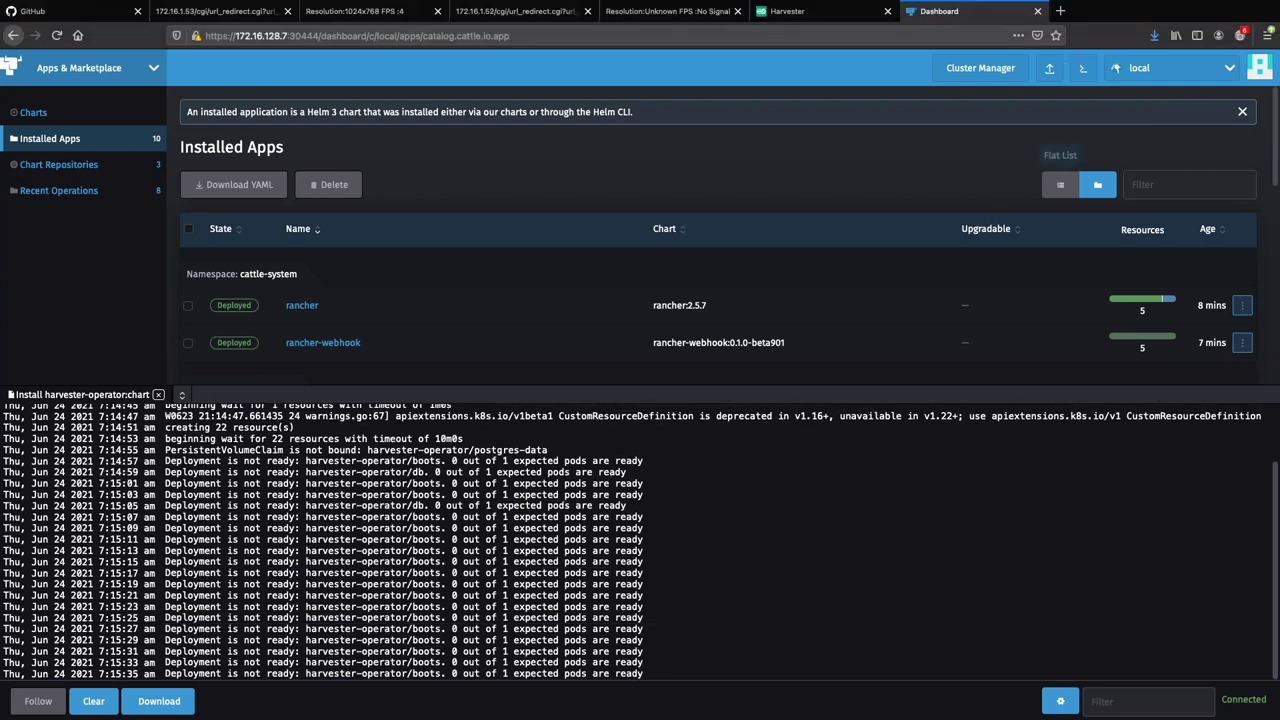
# Open github.com/ibrokethecloud/harvester-tink-operator in a new tab.
pyautogui.click(1061, 11)
pyautogui.write('http')
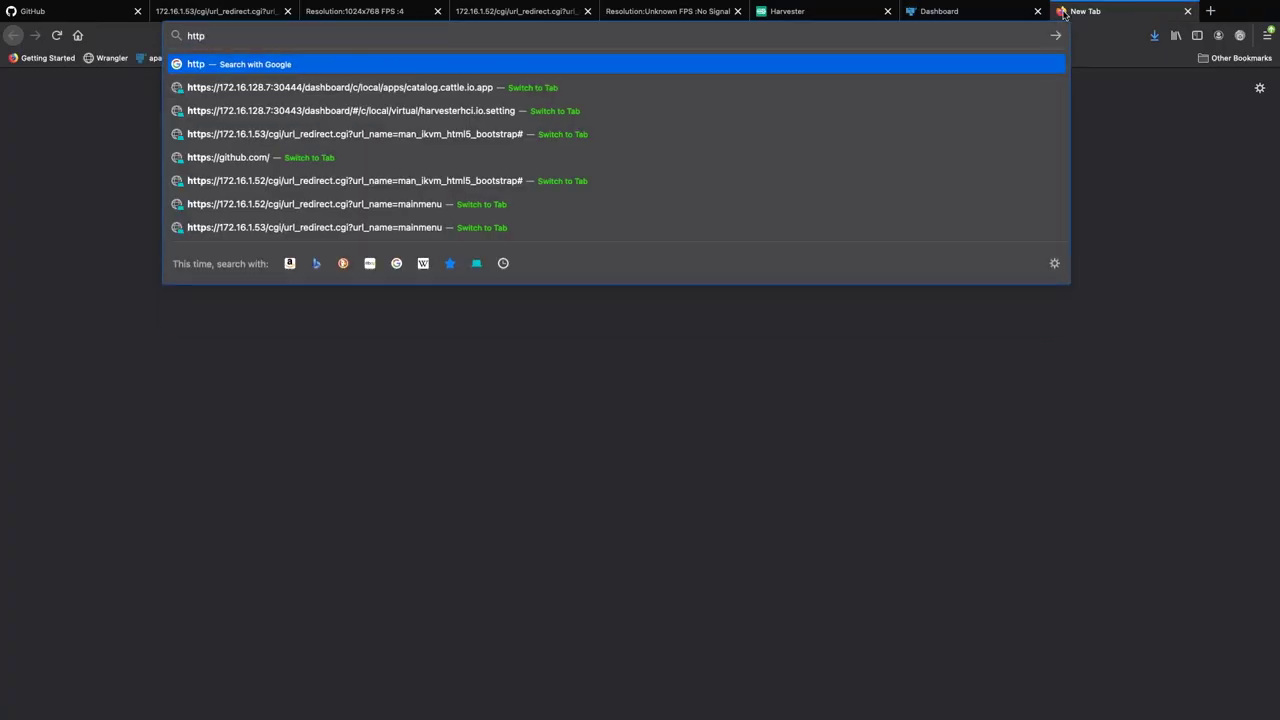
pyautogui.write('s://github.com/tinkerbell')
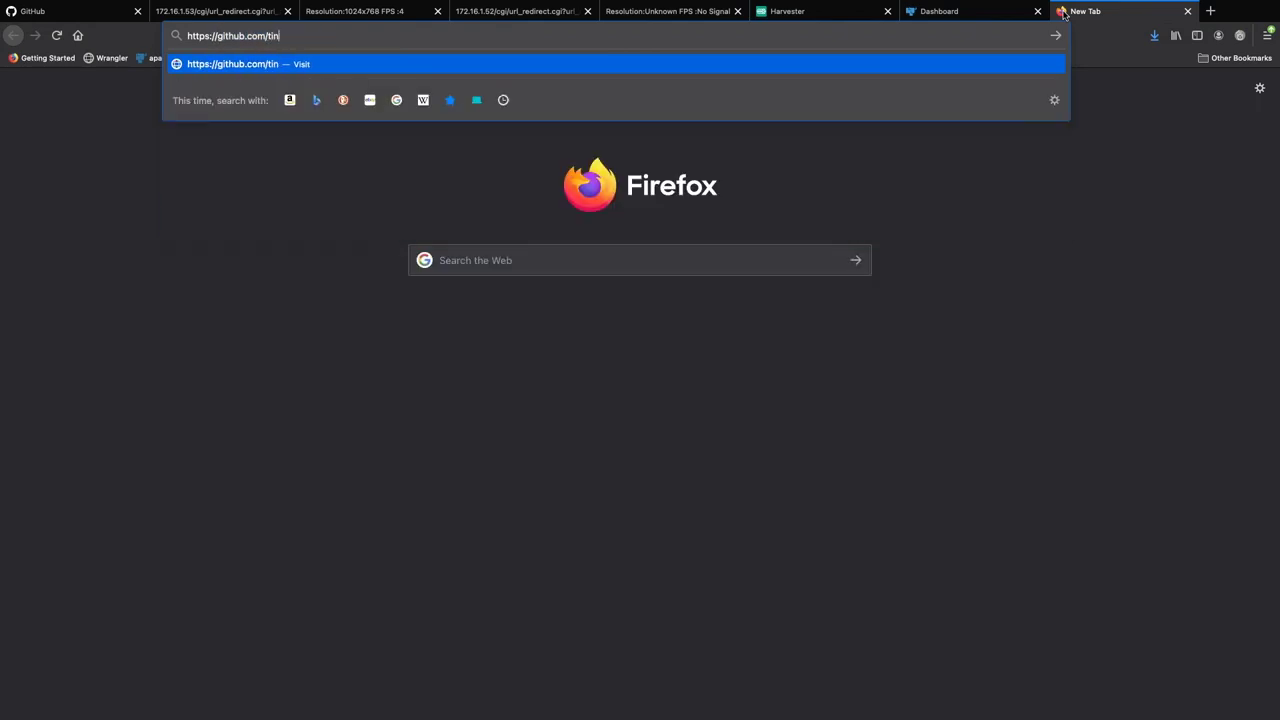
pyautogui.press('BackSpace')
pyautogui.press('BackSpace')
pyautogui.press('BackSpace')
pyautogui.press('BackSpace')
pyautogui.press('BackSpace')
pyautogui.press('BackSpace')
pyautogui.press('BackSpace')
pyautogui.press('BackSpace')
pyautogui.press('BackSpace')
pyautogui.press('BackSpace')
pyautogui.write('ibrokethecloud/harvester-tink-operator')
pyautogui.press('Return')
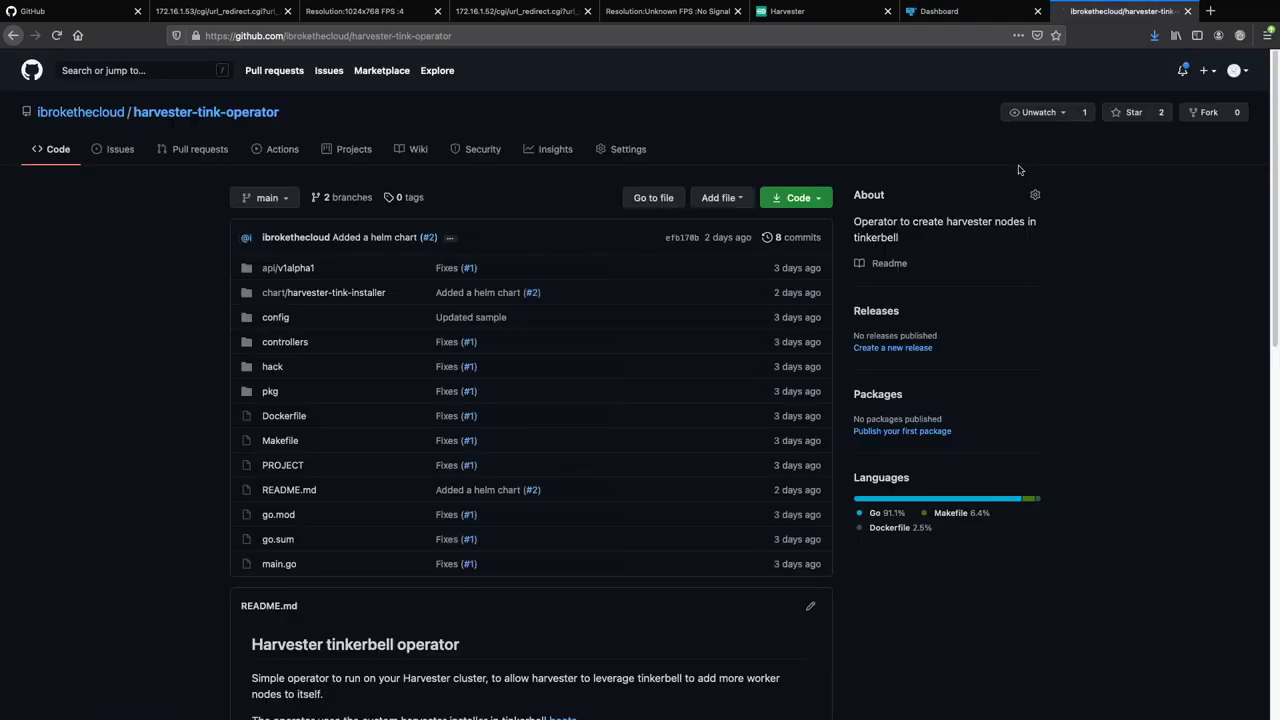
# Read through the README and open the chart/harvester-tink-installer folder.
pyautogui.scroll(-1, 758, 243)
pyautogui.scroll(-1, 758, 243)
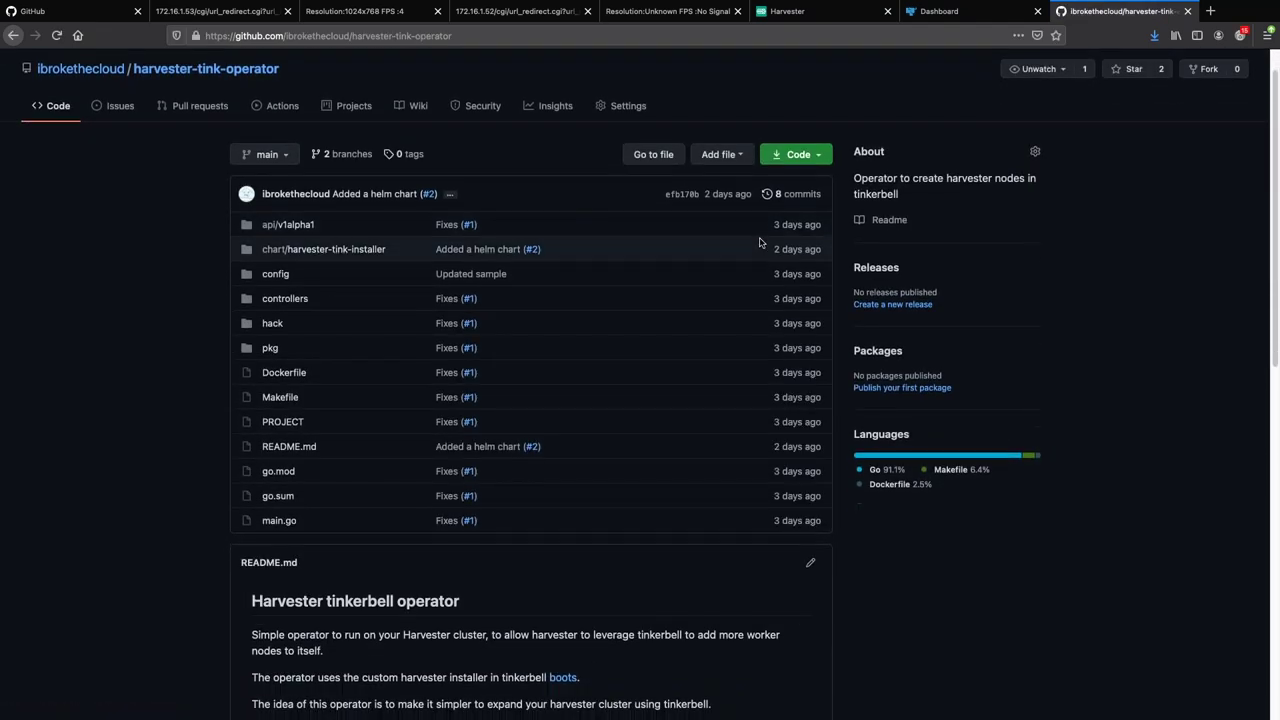
pyautogui.scroll(-1, 760, 242)
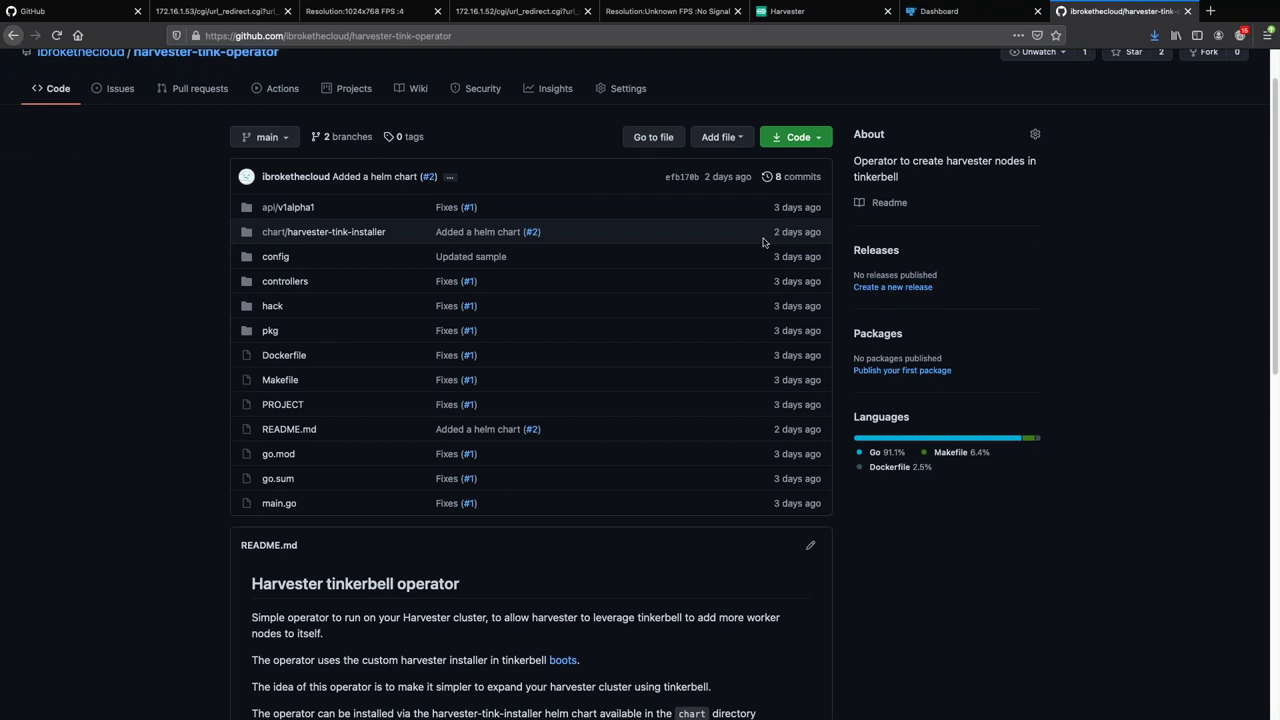
pyautogui.scroll(-3, 762, 242)
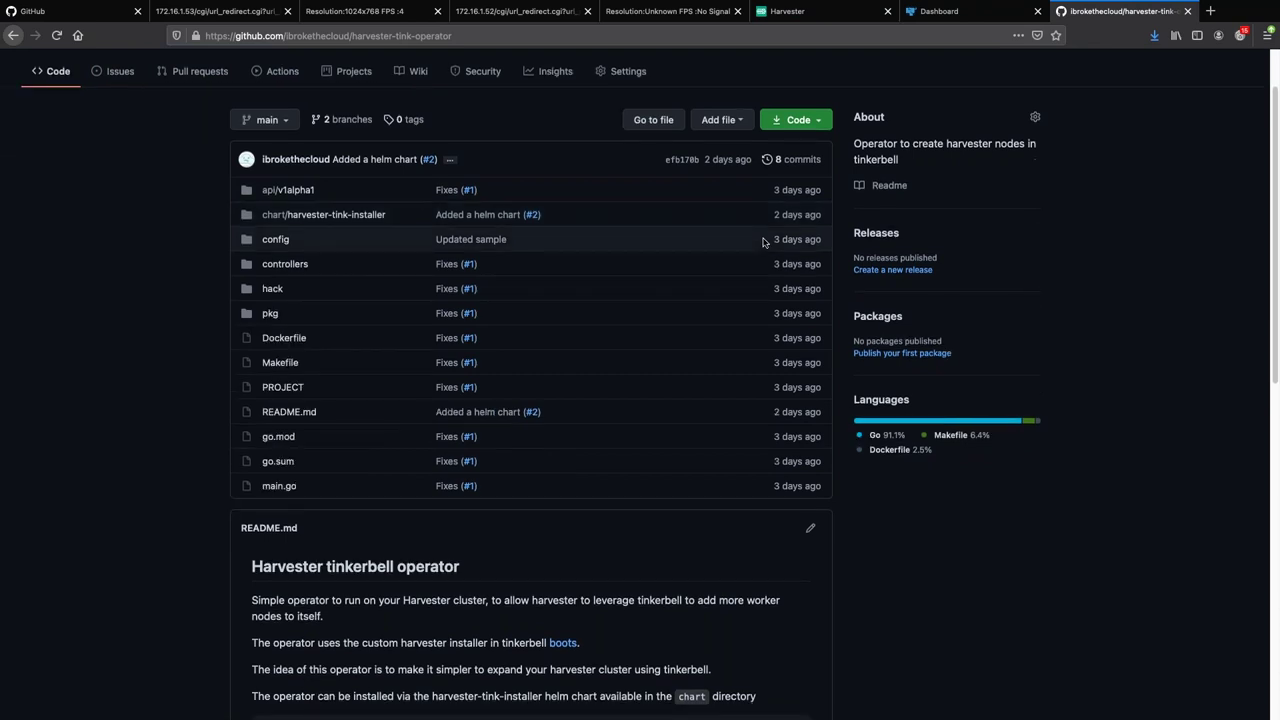
pyautogui.scroll(-2, 762, 242)
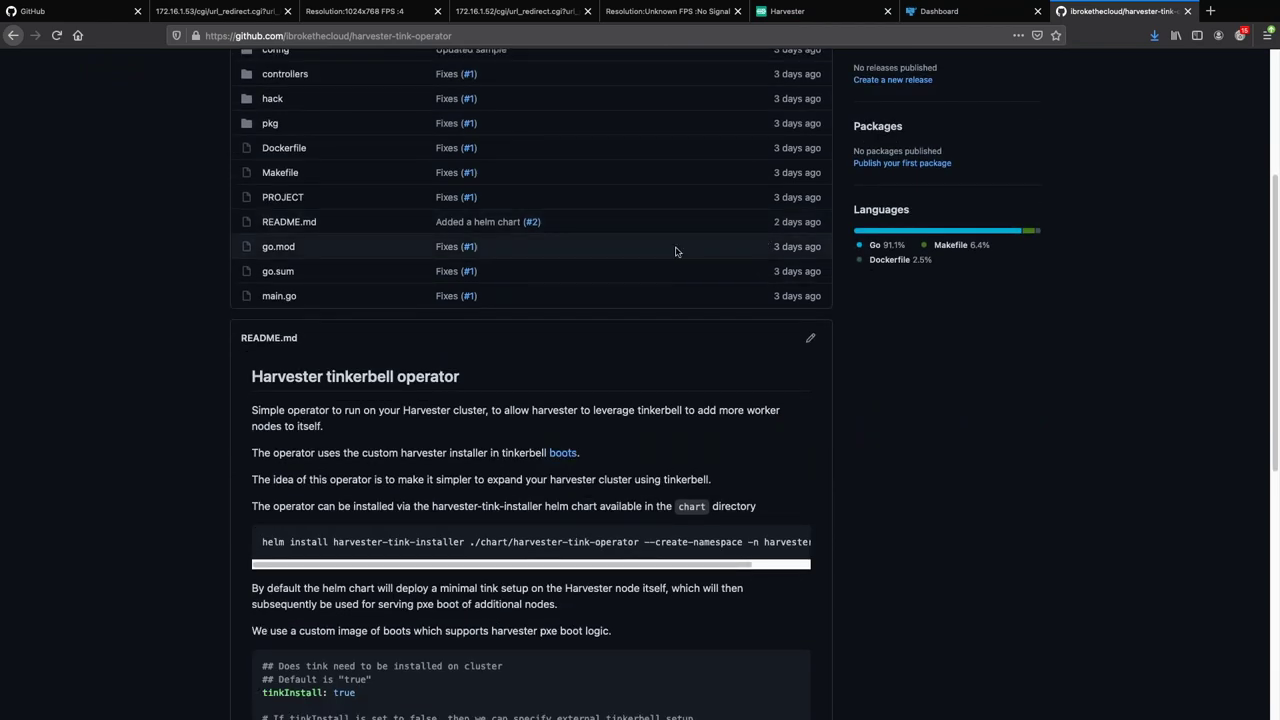
pyautogui.scroll(-6, 675, 251)
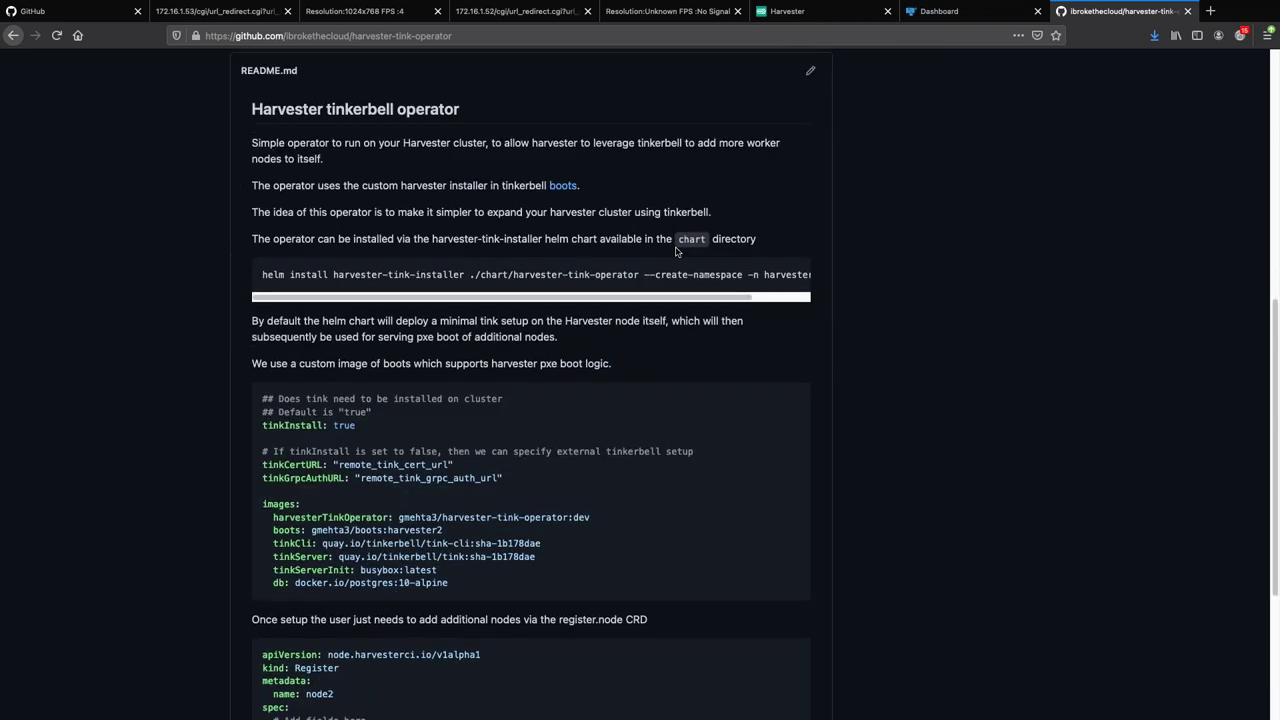
pyautogui.scroll(-3, 813, 260)
pyautogui.scroll(10, 815, 287)
pyautogui.scroll(4, 815, 287)
pyautogui.click(314, 294)
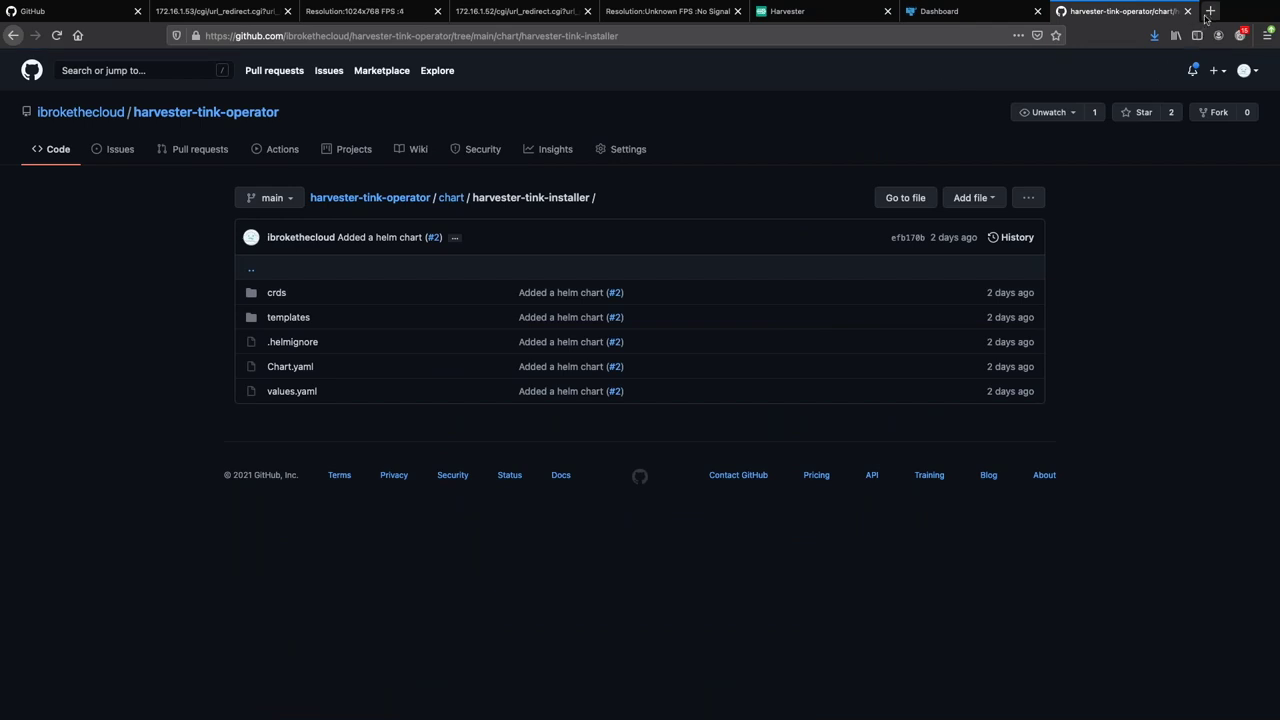
pyautogui.click(1208, 13)
# Load the github.com/ibrokethecloud/boots repository.
pyautogui.write('https:/')
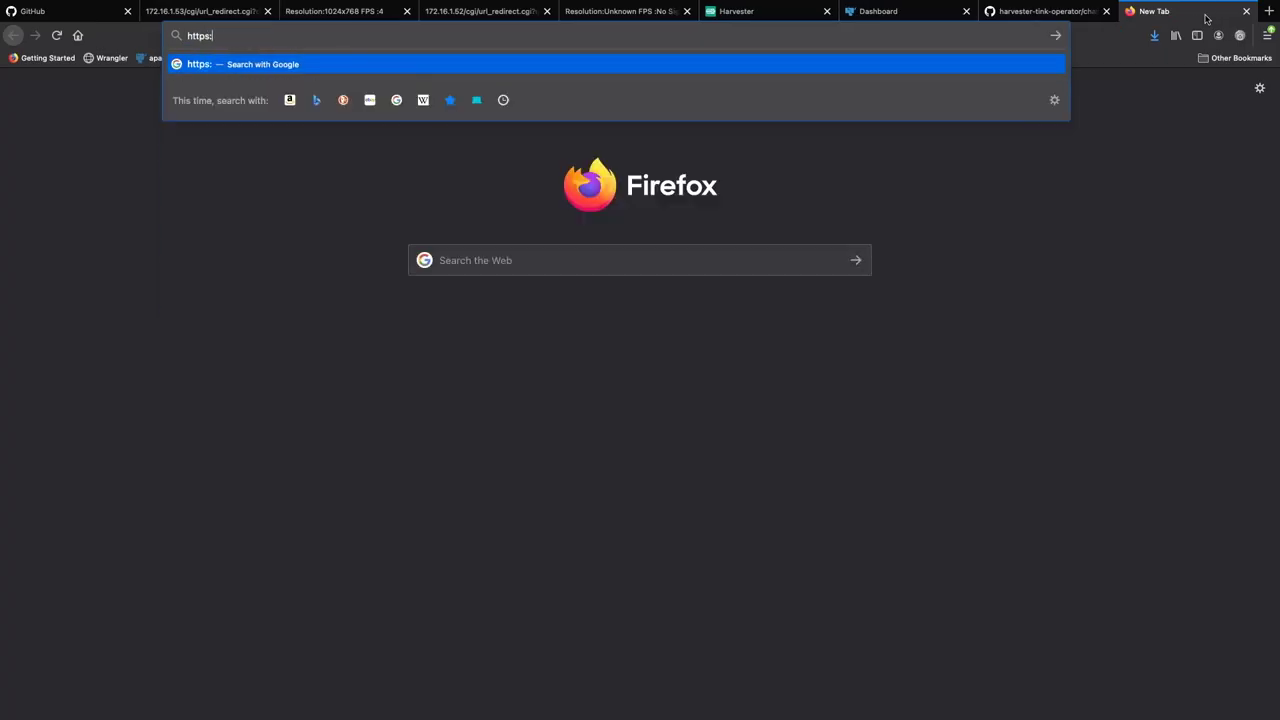
pyautogui.press('BackSpace')
pyautogui.write('/github.com/')
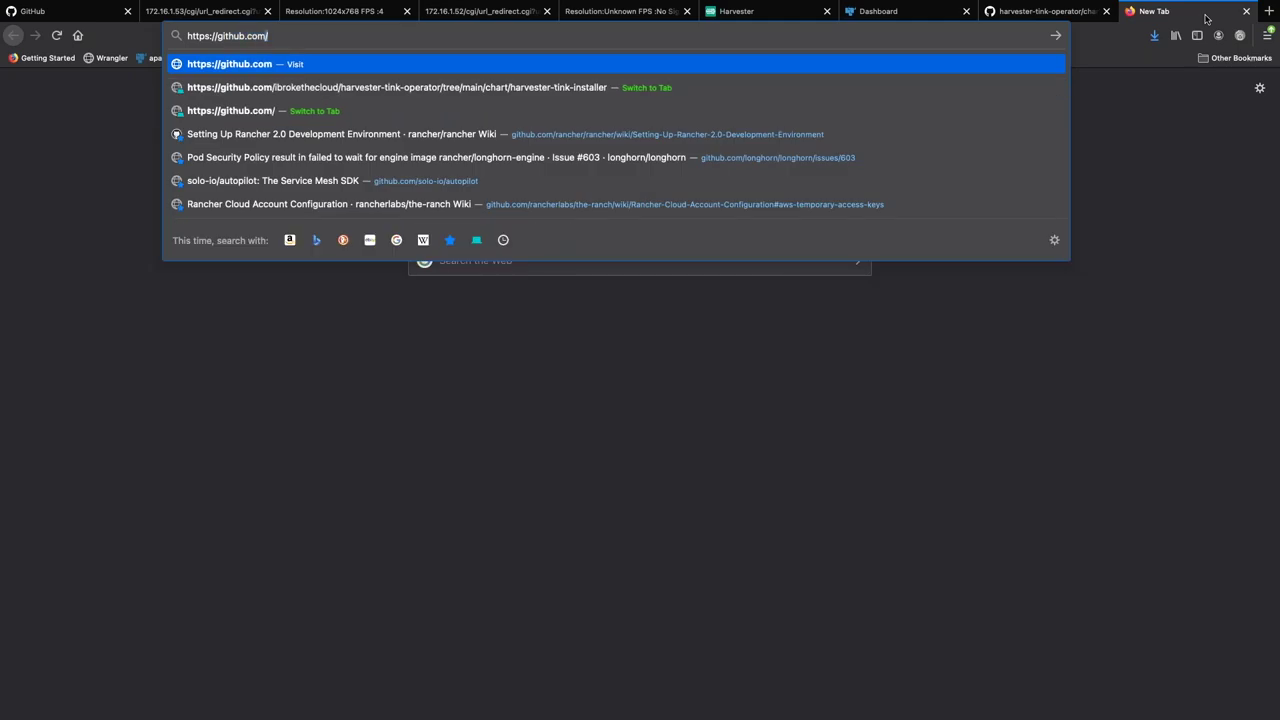
pyautogui.write('ibrokethecloud/boots')
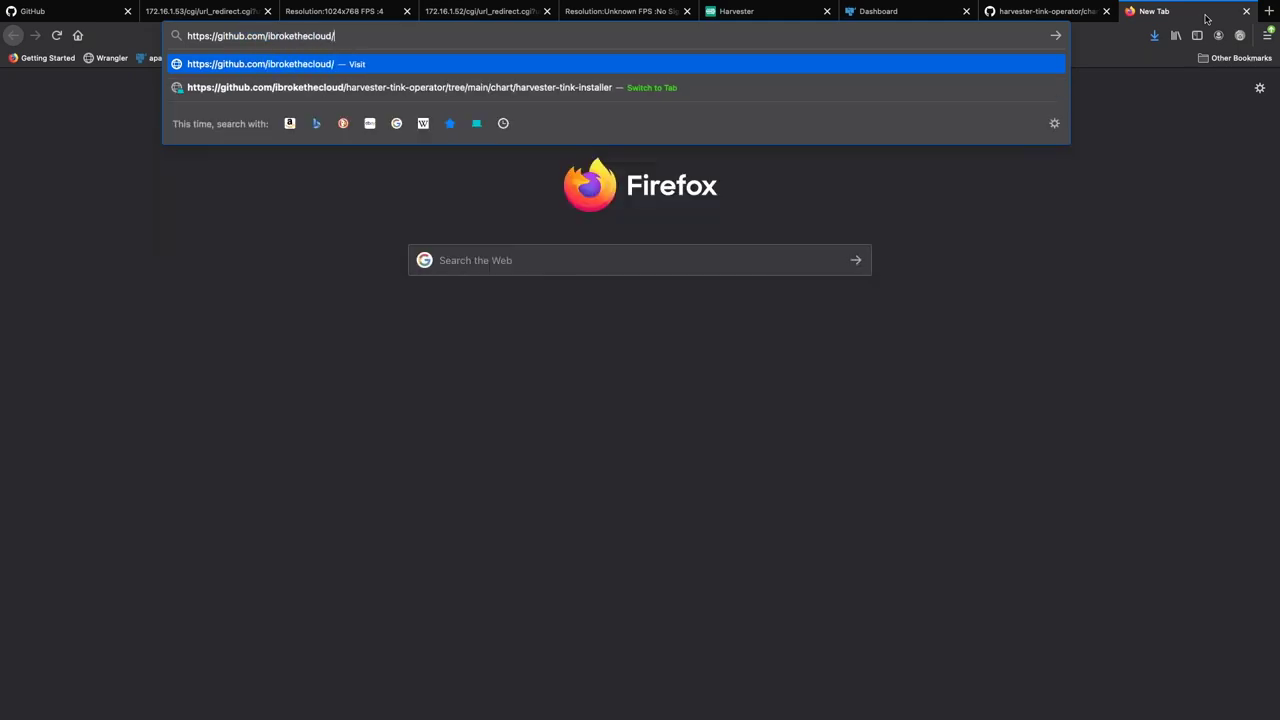
pyautogui.press('Return')
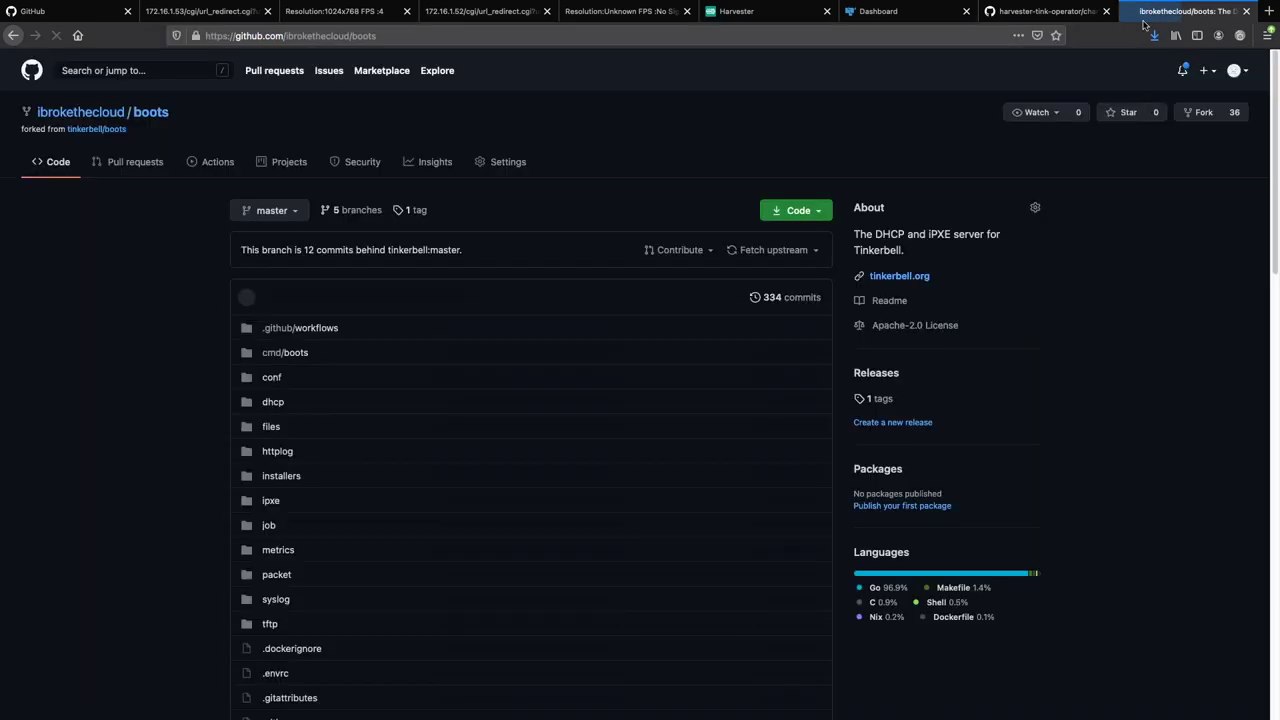
# Switch to the harvester branch and open installers/harvester.
pyautogui.click(268, 209)
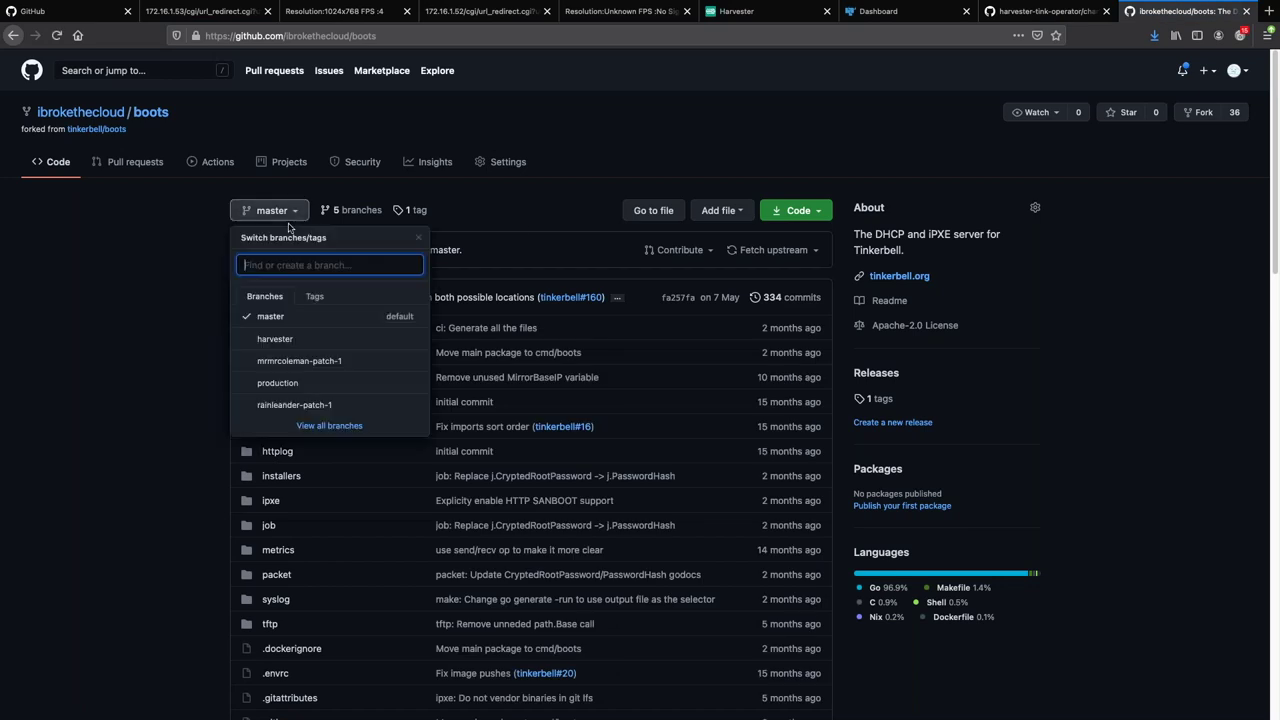
pyautogui.click(288, 341)
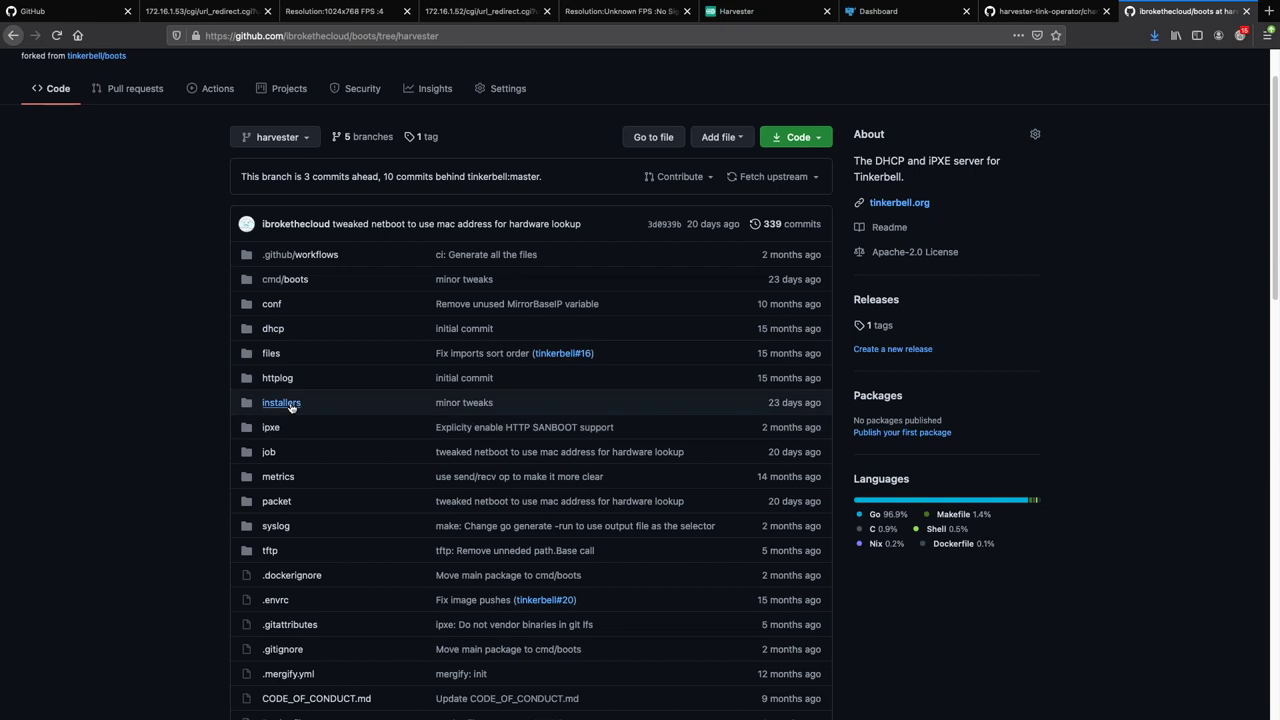
pyautogui.click(281, 402)
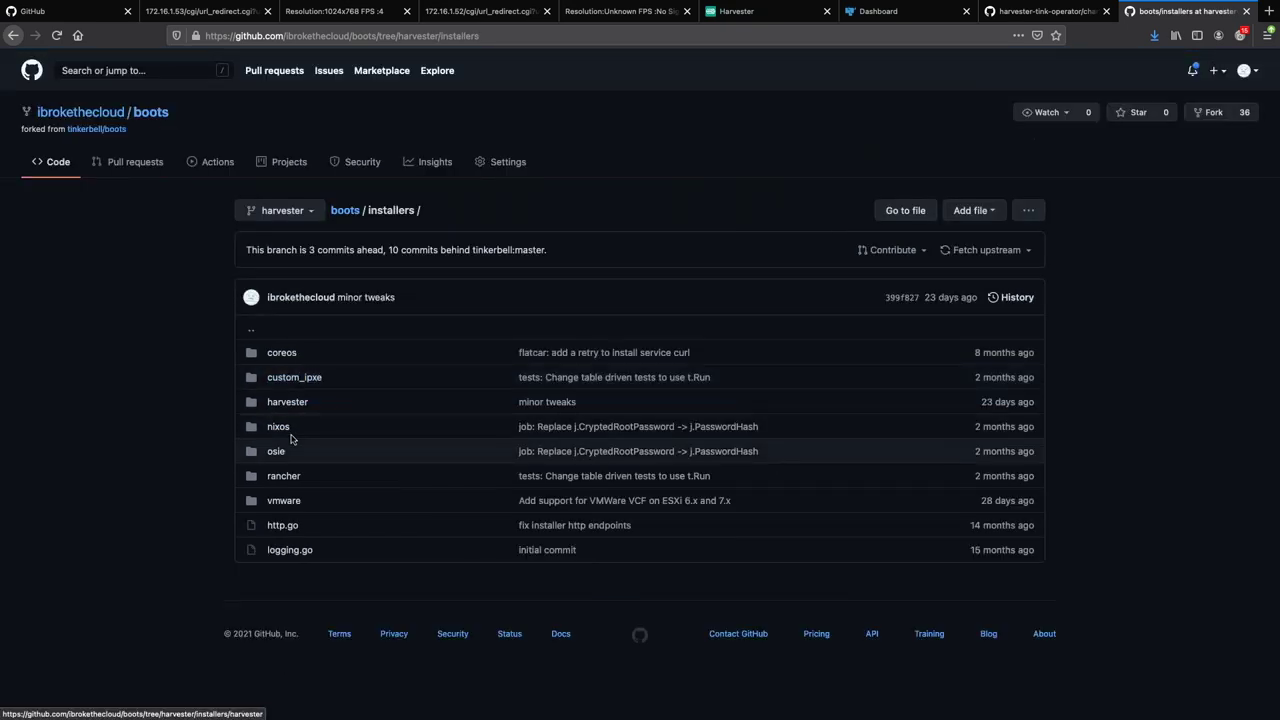
pyautogui.click(287, 402)
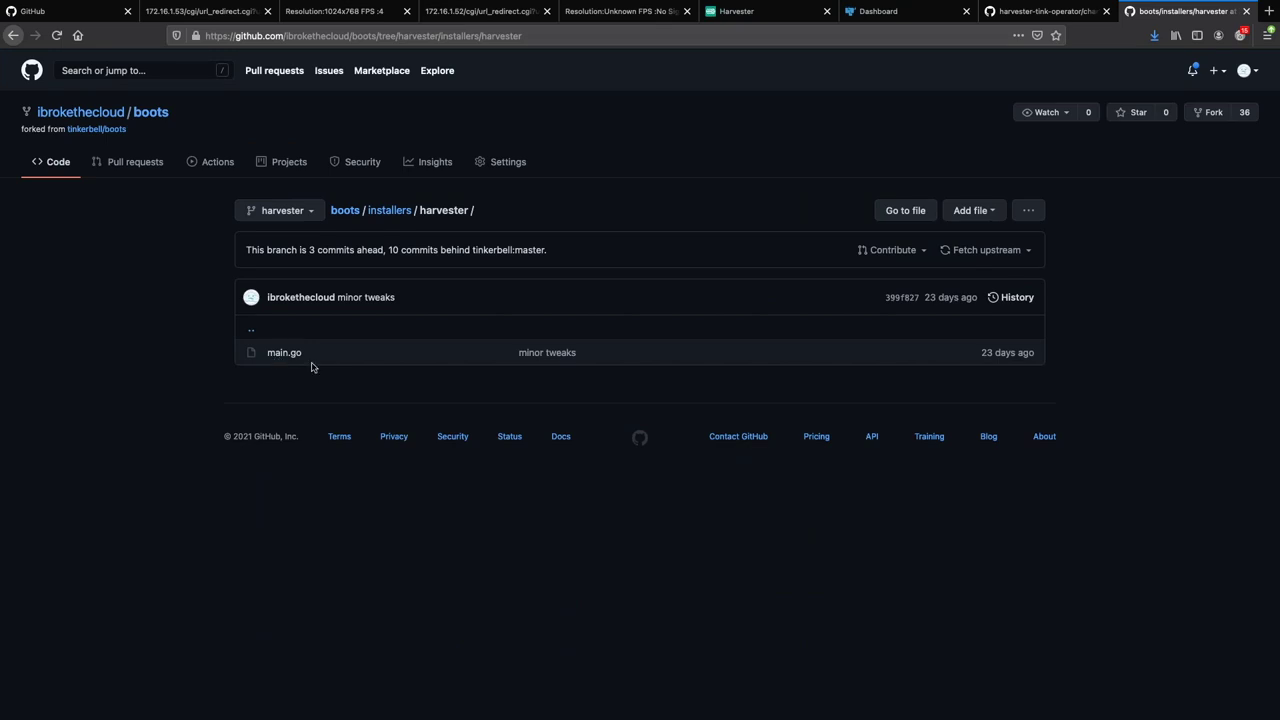
# Back in Rancher, close the helm install log and switch to the Cluster Explorer.
pyautogui.click(866, 18)
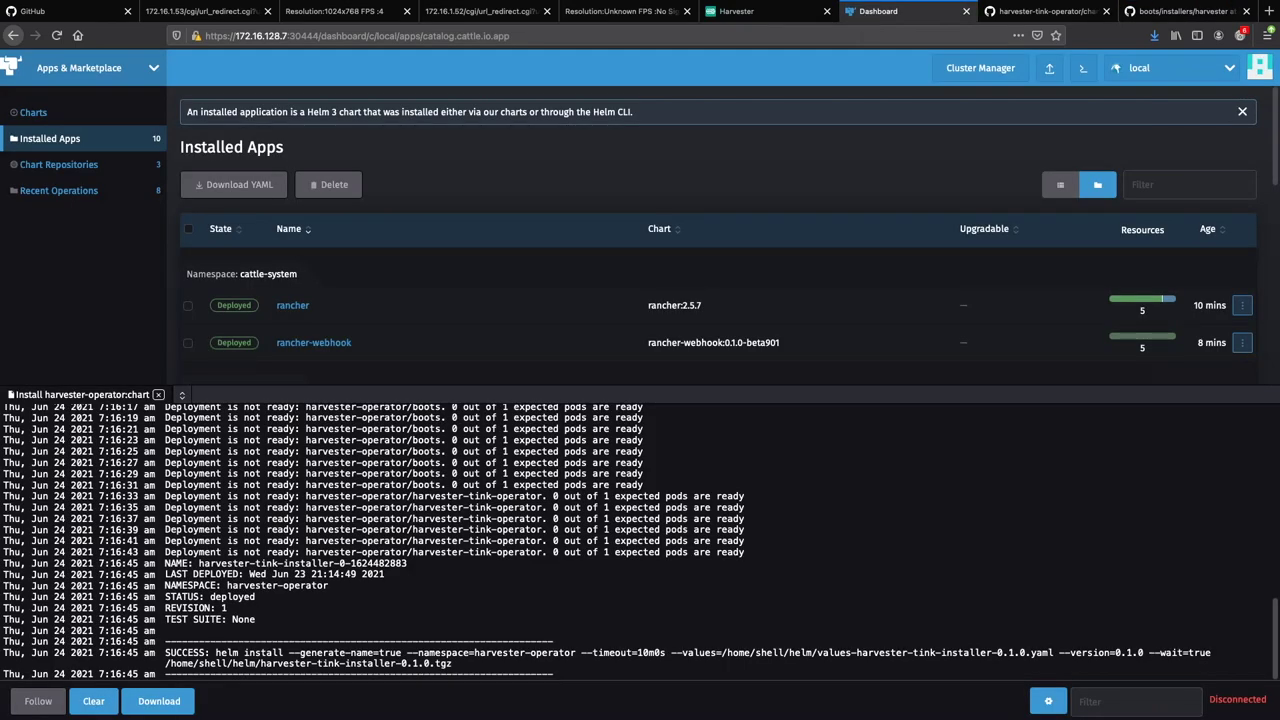
pyautogui.click(158, 395)
pyautogui.click(124, 77)
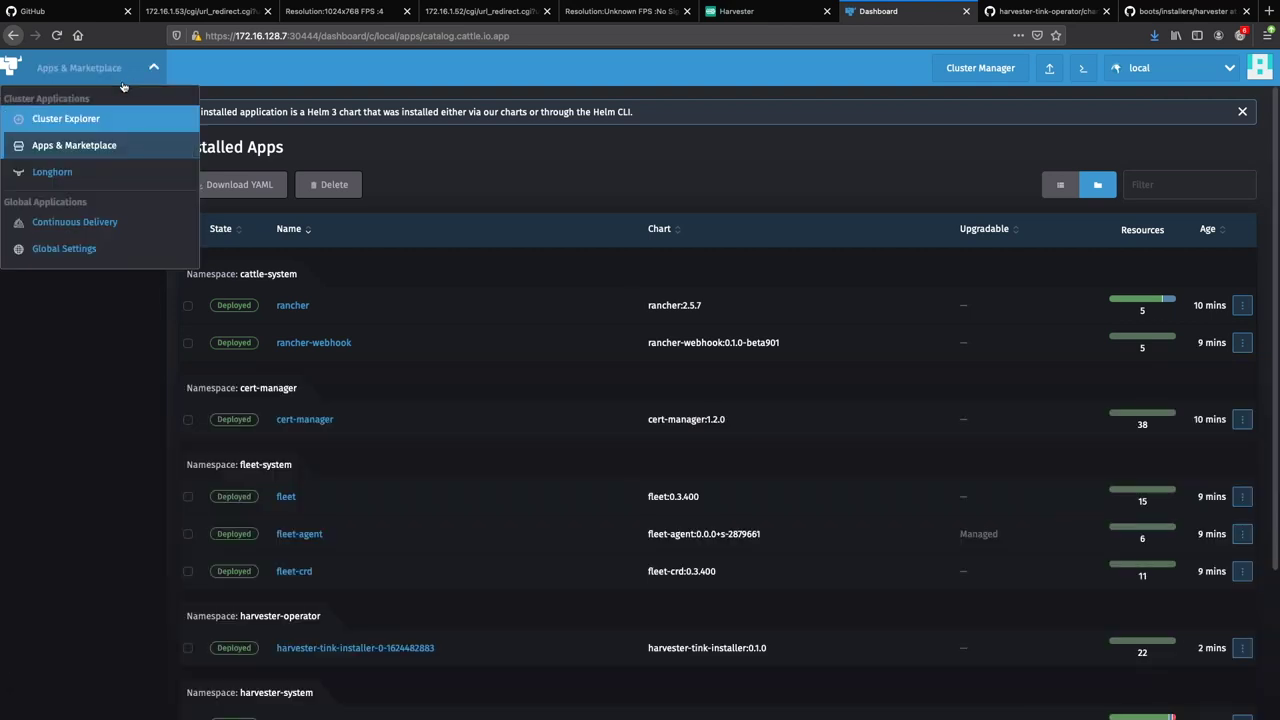
pyautogui.click(106, 120)
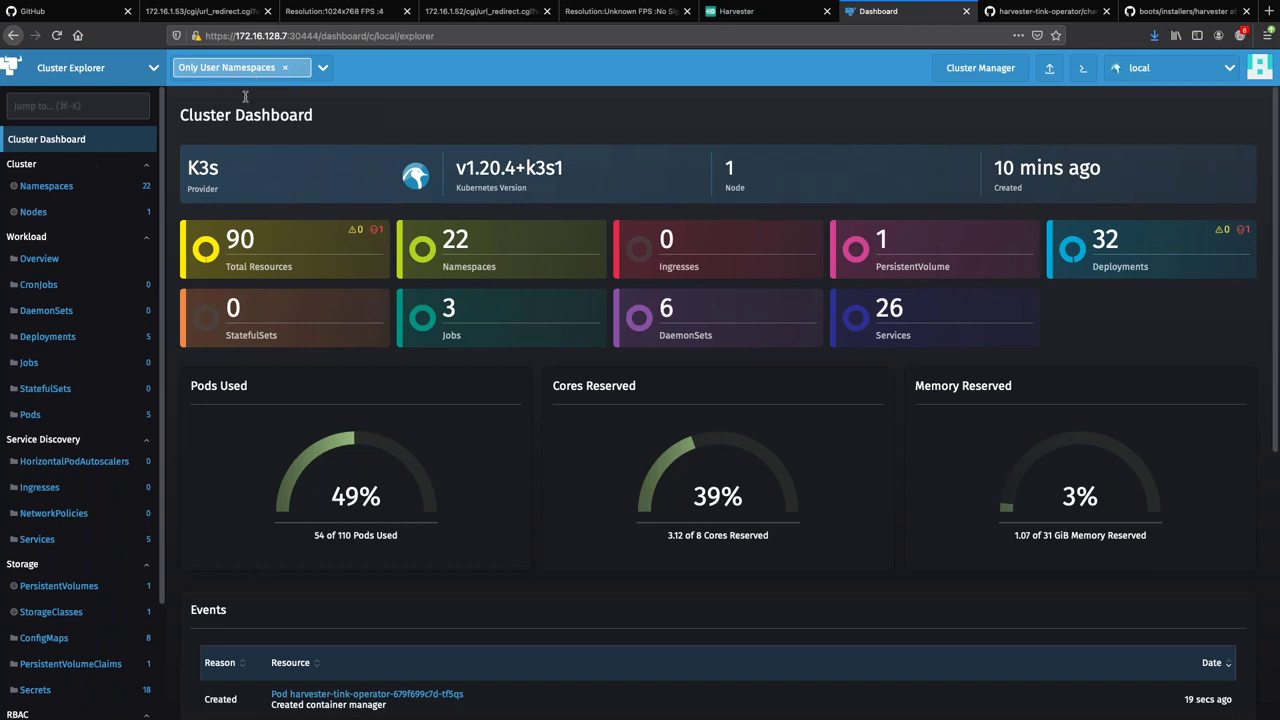
# Filter to the harvester-operator namespace, list its Deployments, and search resource types for 'regis'.
pyautogui.click(285, 69)
pyautogui.click(251, 70)
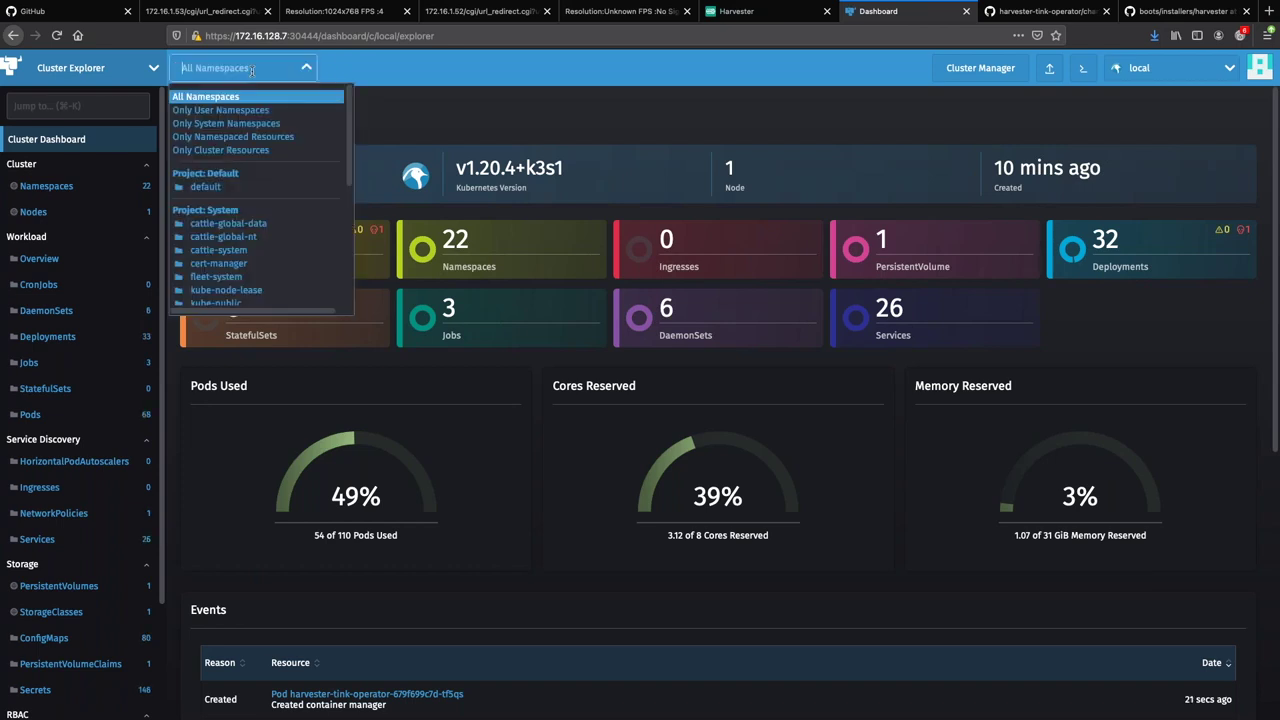
pyautogui.write('harv')
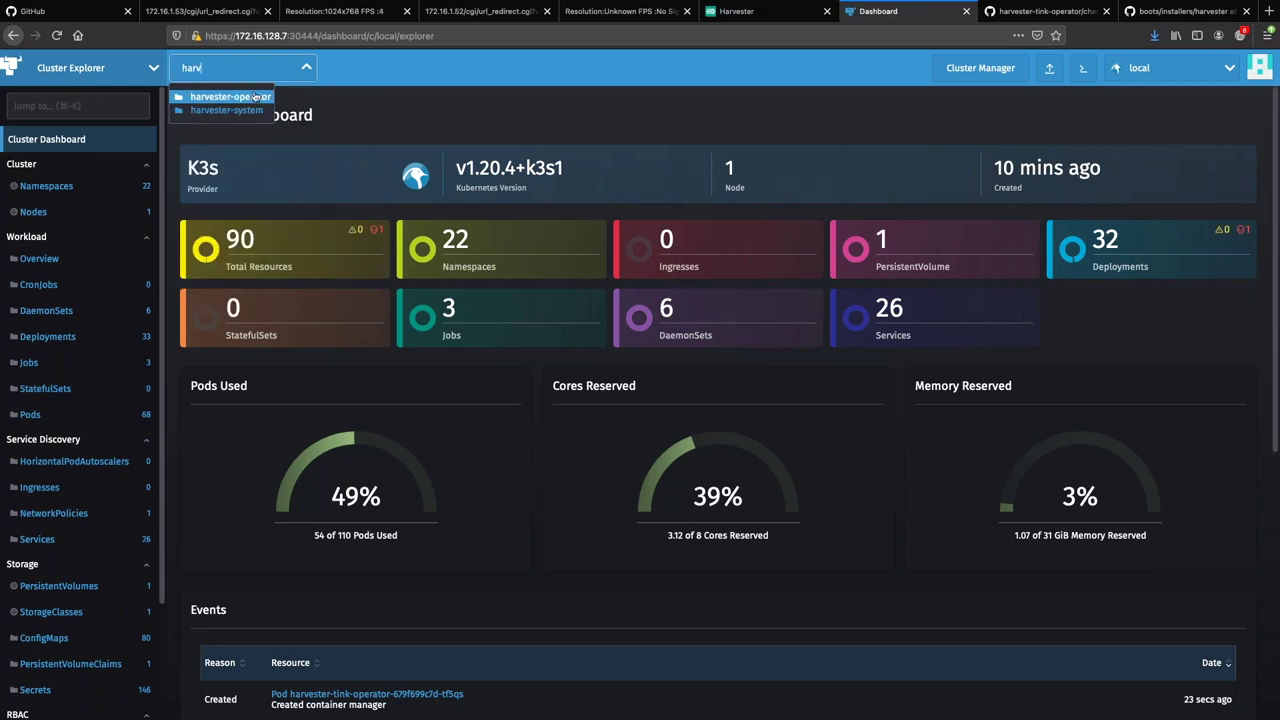
pyautogui.click(256, 97)
pyautogui.click(530, 108)
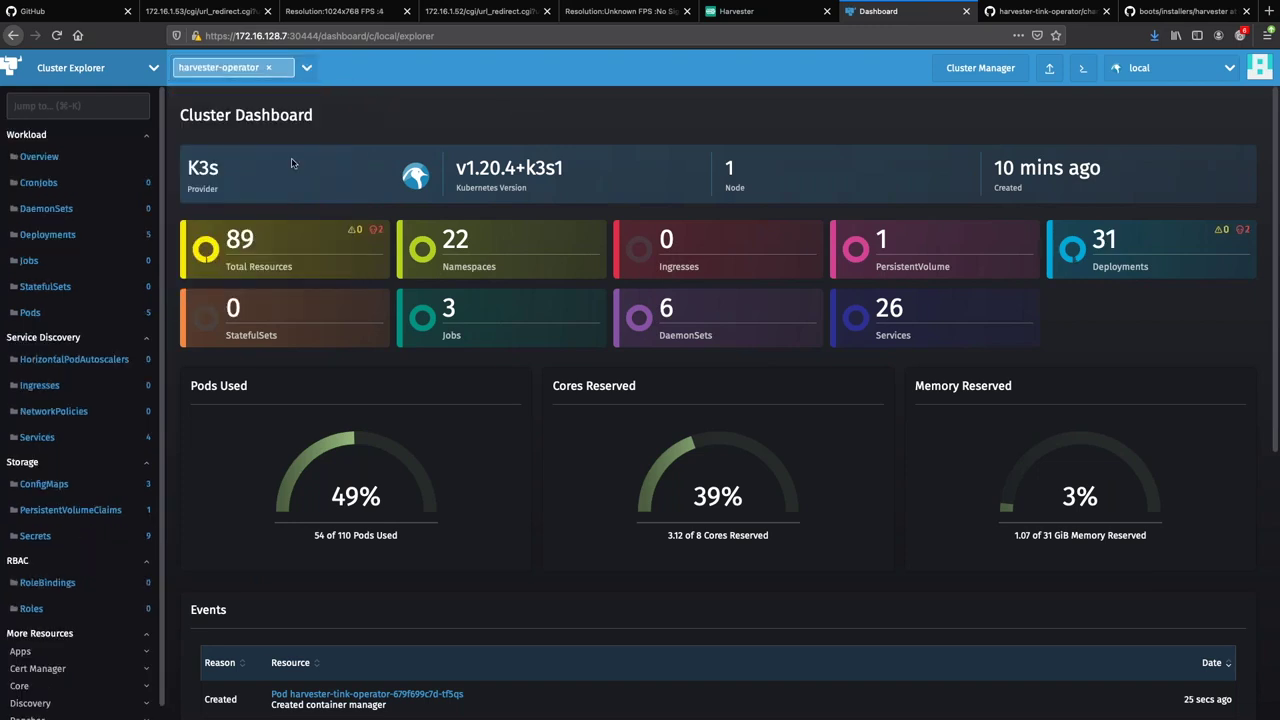
pyautogui.click(78, 236)
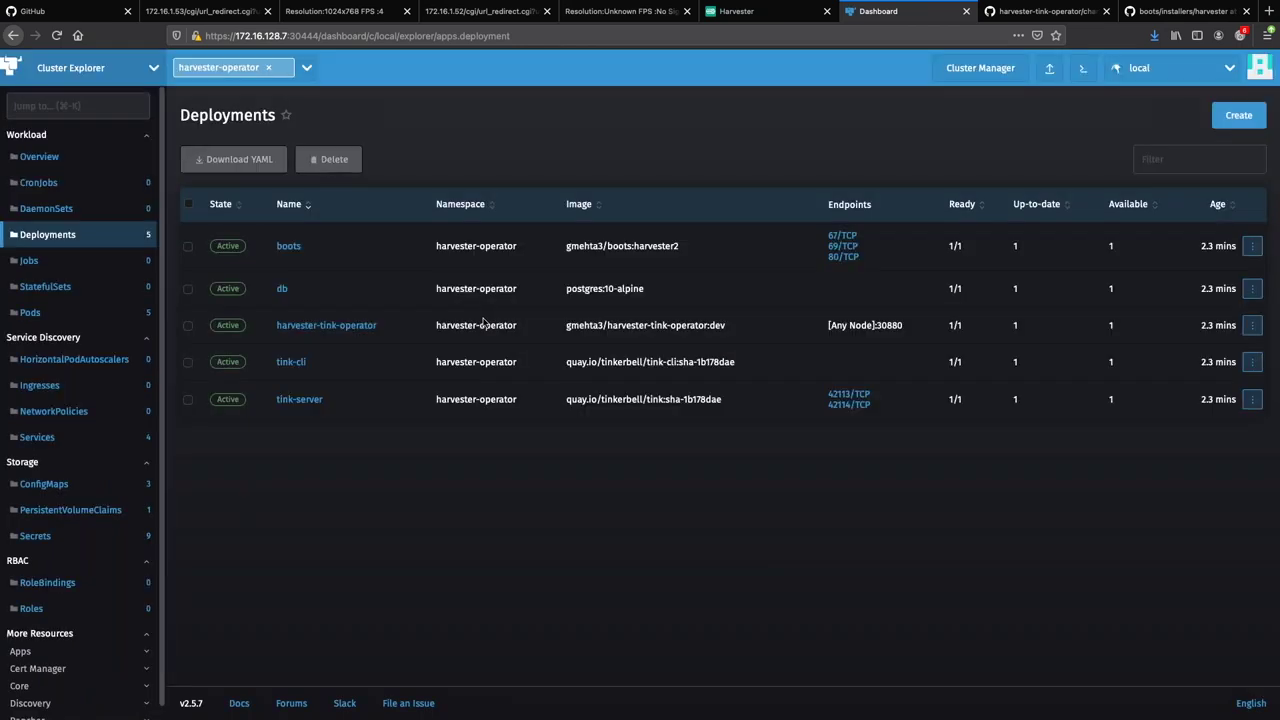
pyautogui.click(99, 106)
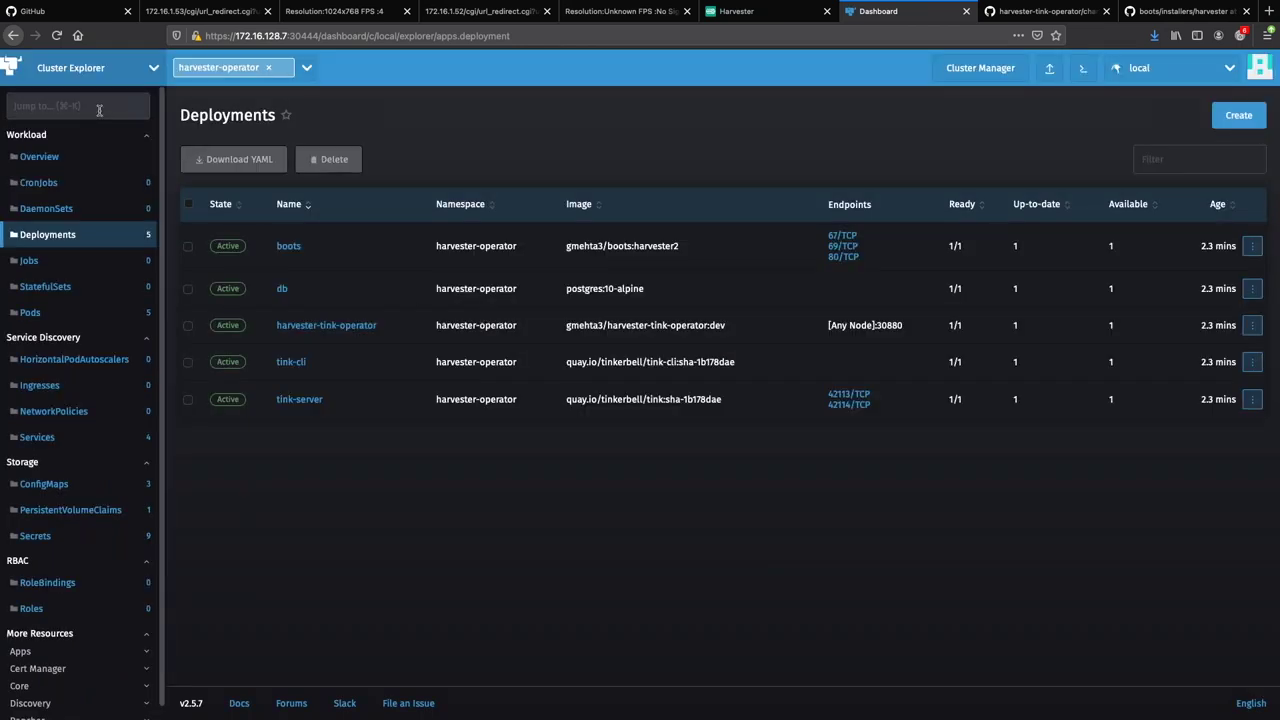
pyautogui.write('regis')
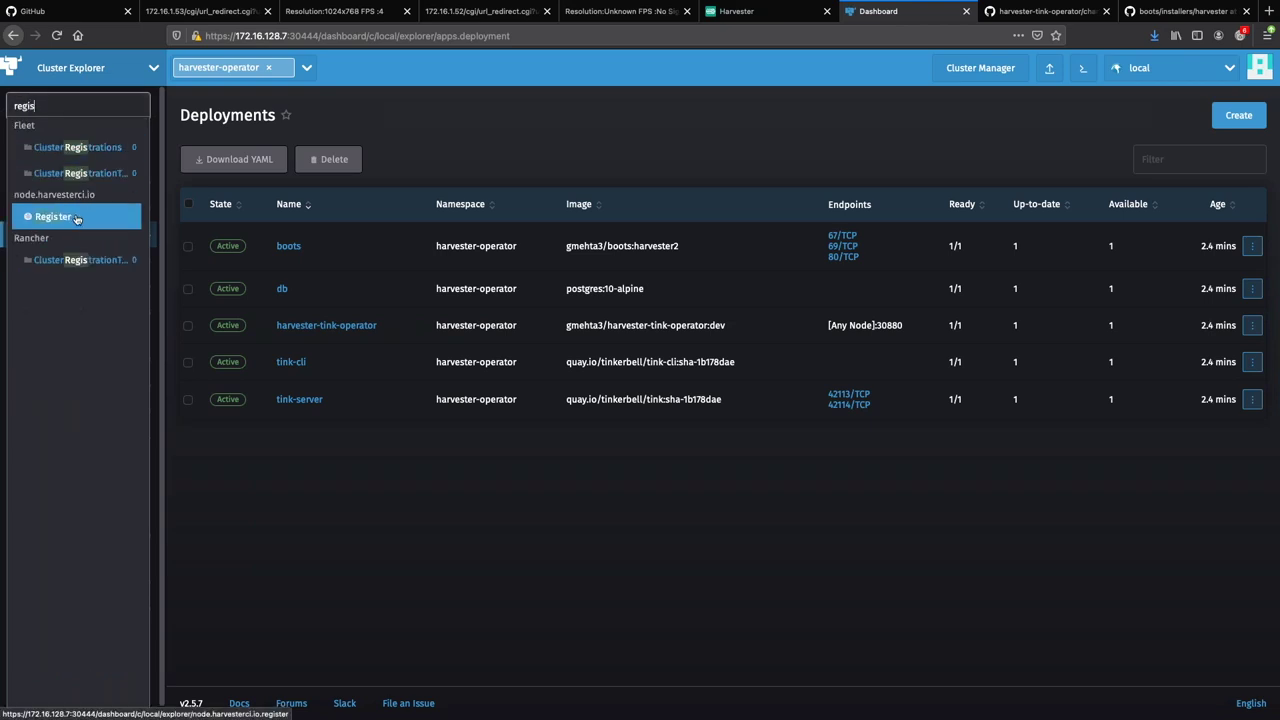
# Start a Register from YAML and replace the template with the pasted node2 spec.
pyautogui.click(77, 218)
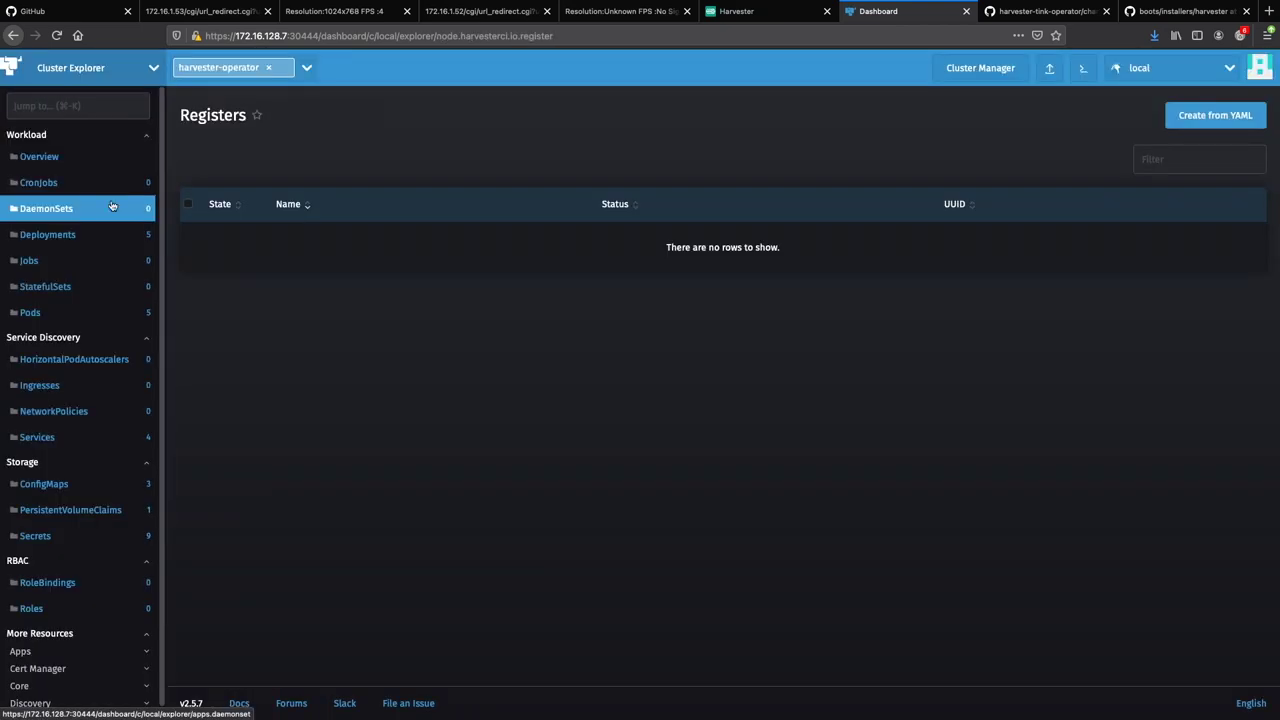
pyautogui.click(1215, 115)
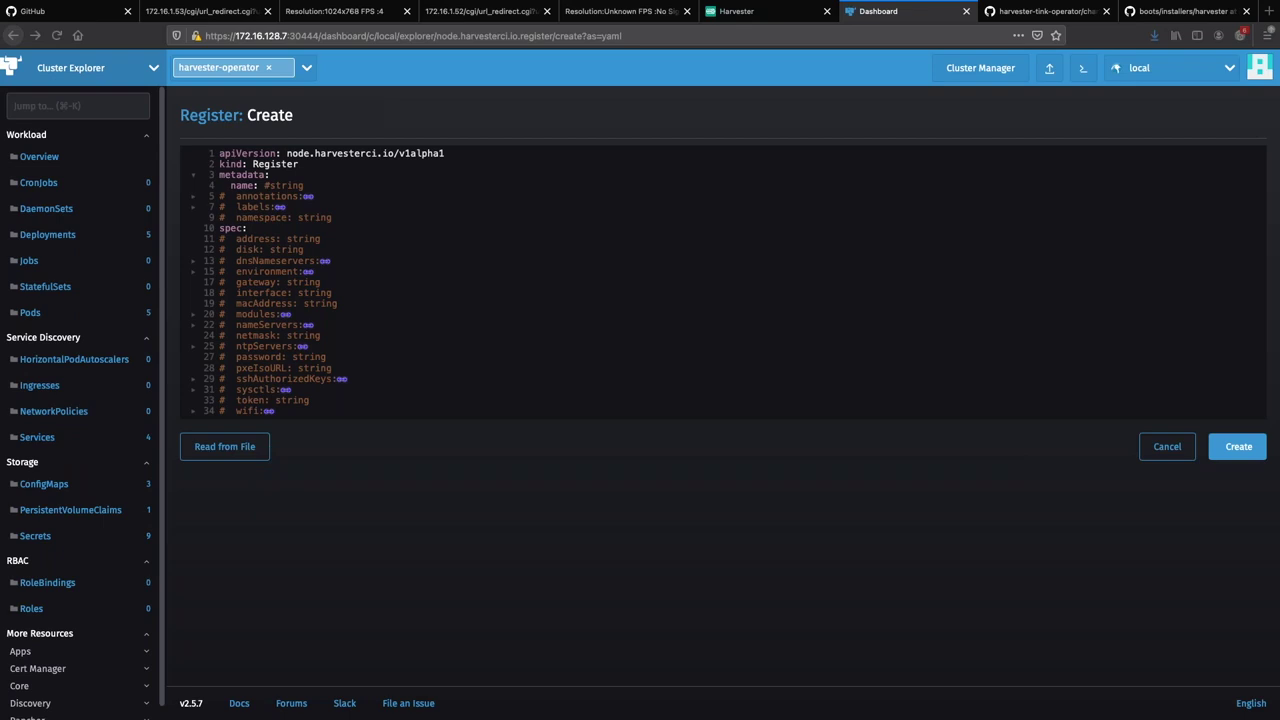
pyautogui.click(460, 335)
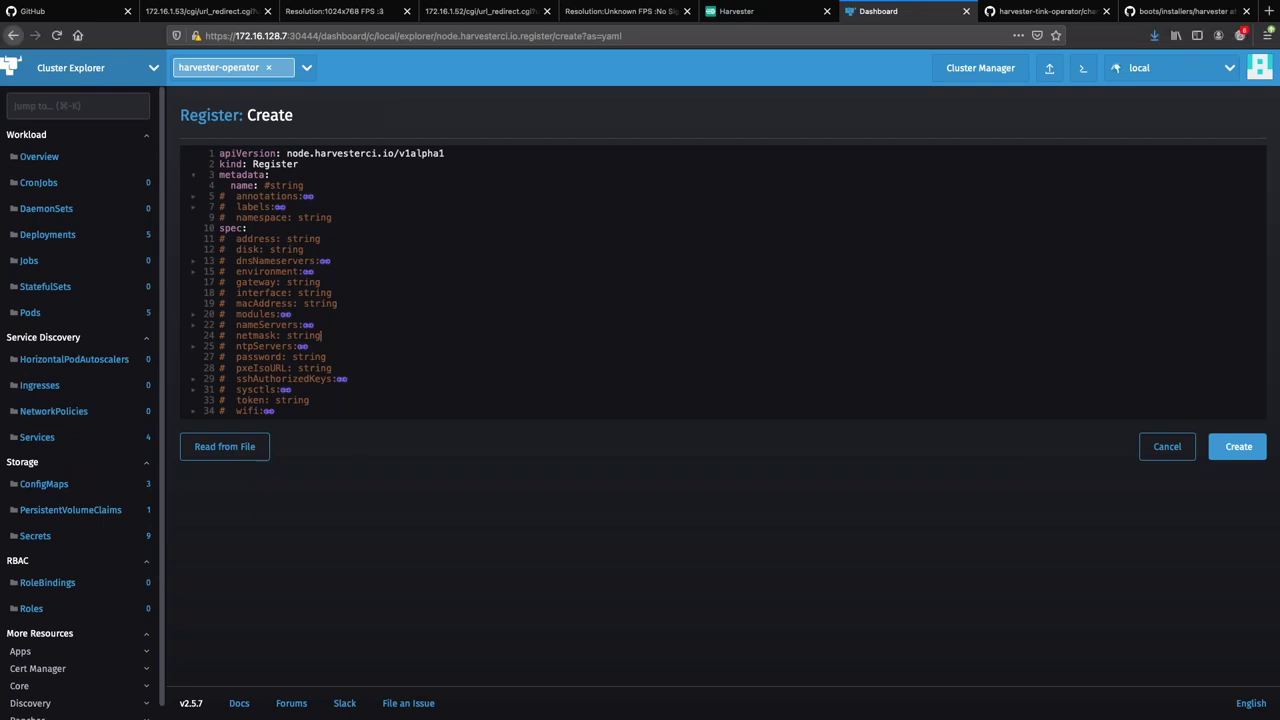
pyautogui.hotkey('ctrl', 'a')
pyautogui.hotkey('ctrl', 'v')
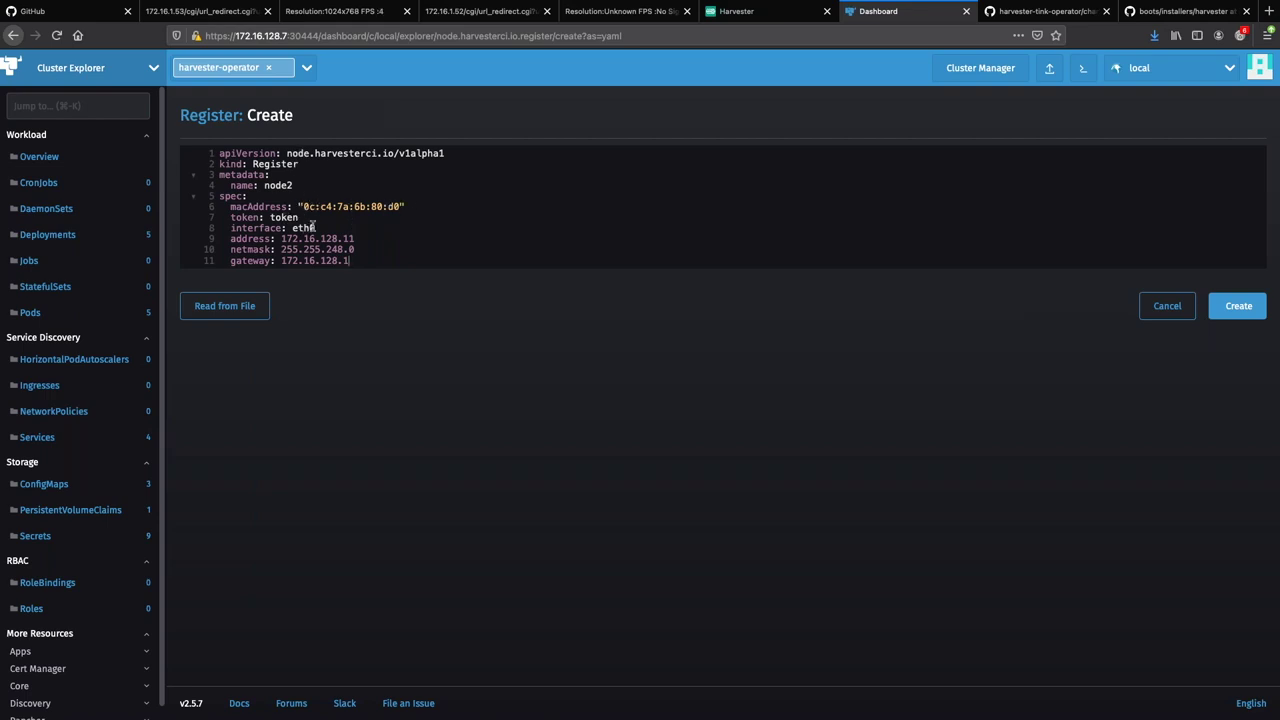
# Review the network and token lines, then create the node2 Register.
pyautogui.moveTo(352, 261); pyautogui.dragTo(220, 229)
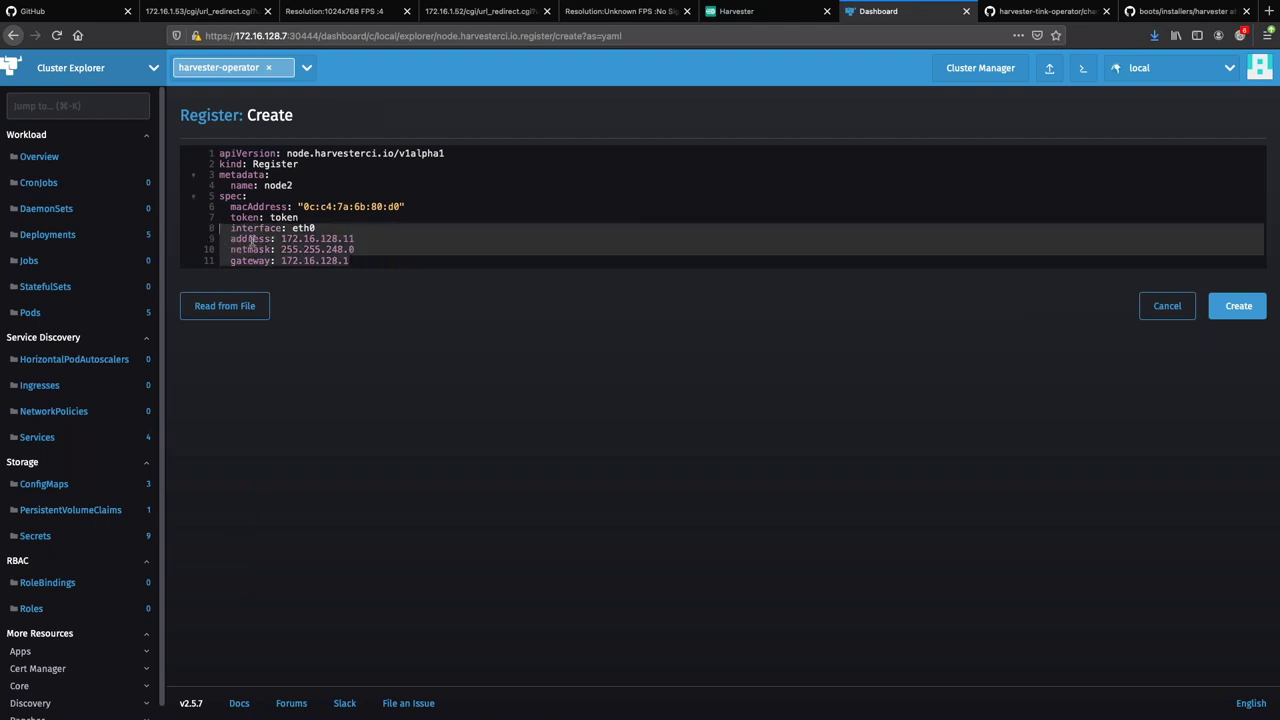
pyautogui.click(308, 218)
pyautogui.hotkey('shift', 'Home')
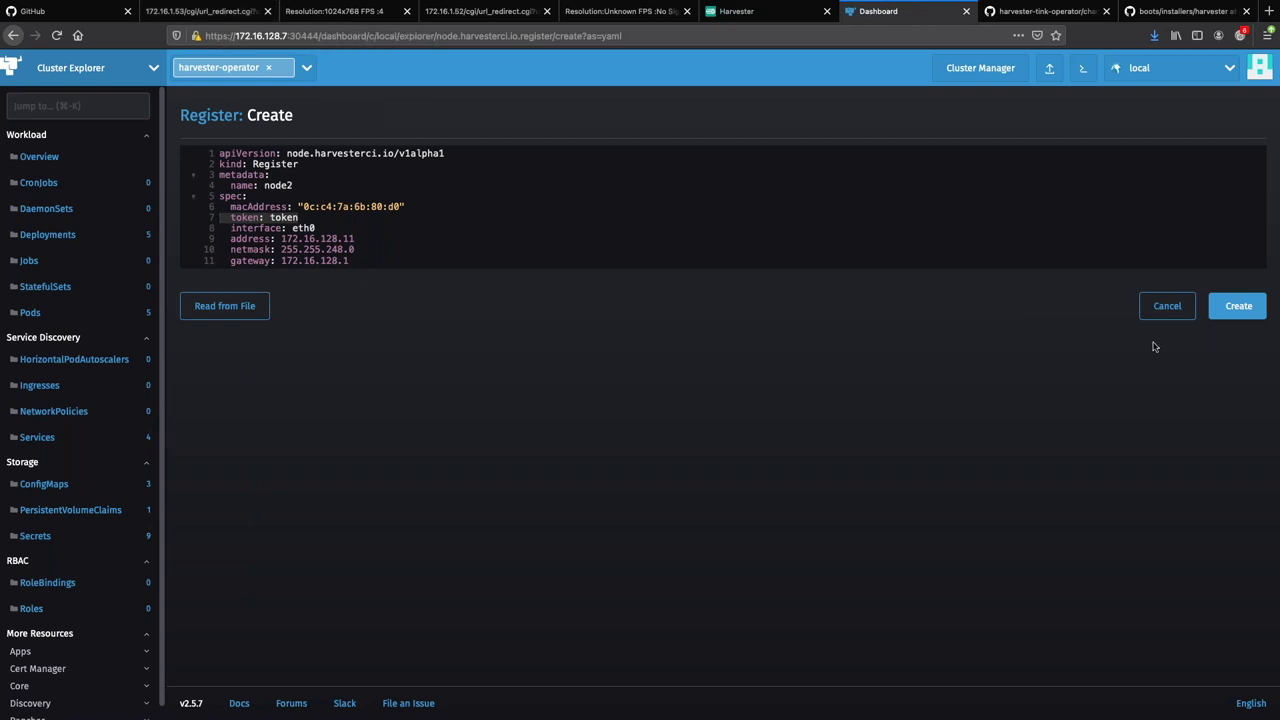
pyautogui.click(1222, 313)
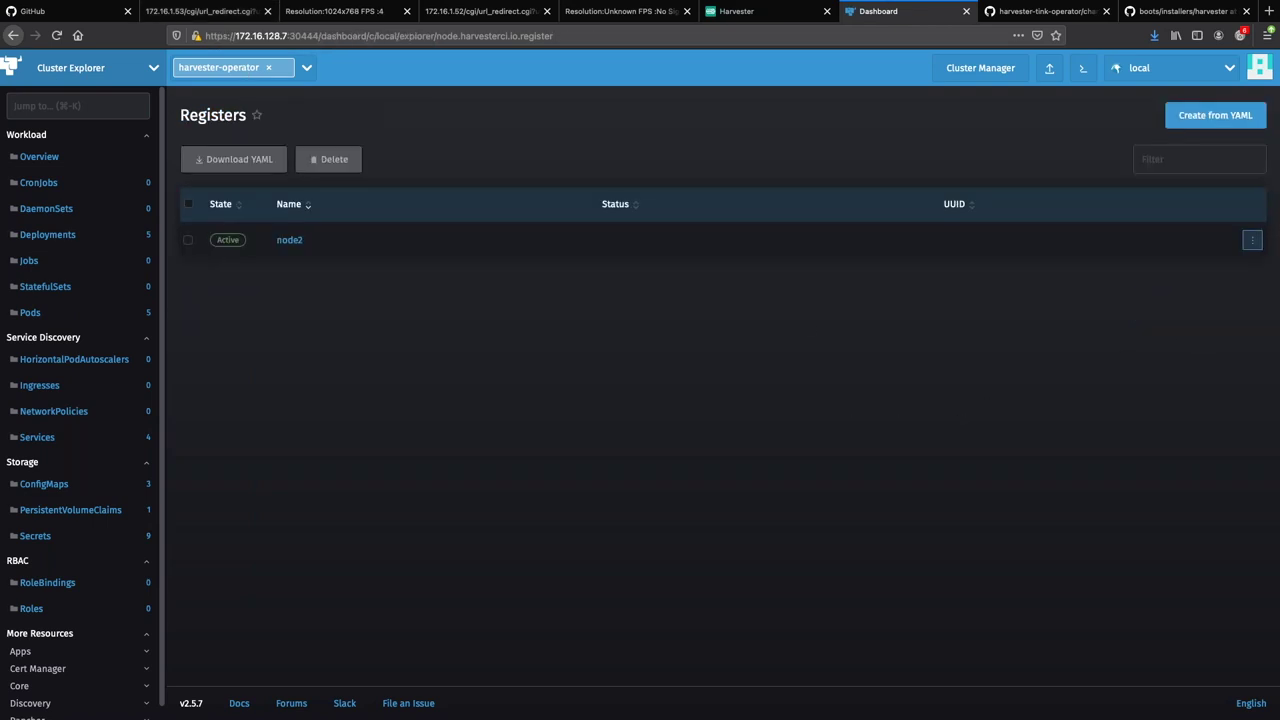
pyautogui.click(513, 20)
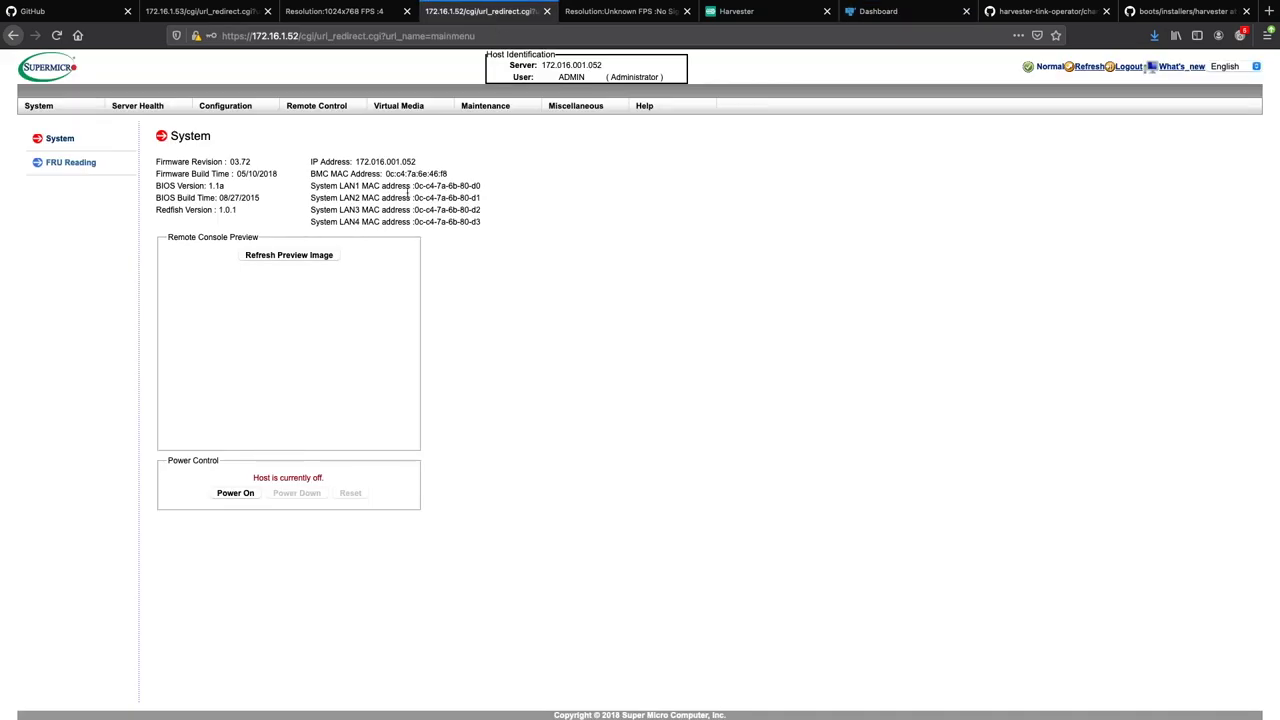
# Check the server's LAN1 MAC, power it on via KVM Power Control, then view node2 in Rancher.
pyautogui.moveTo(413, 186); pyautogui.dragTo(491, 192)
pyautogui.click(608, 18)
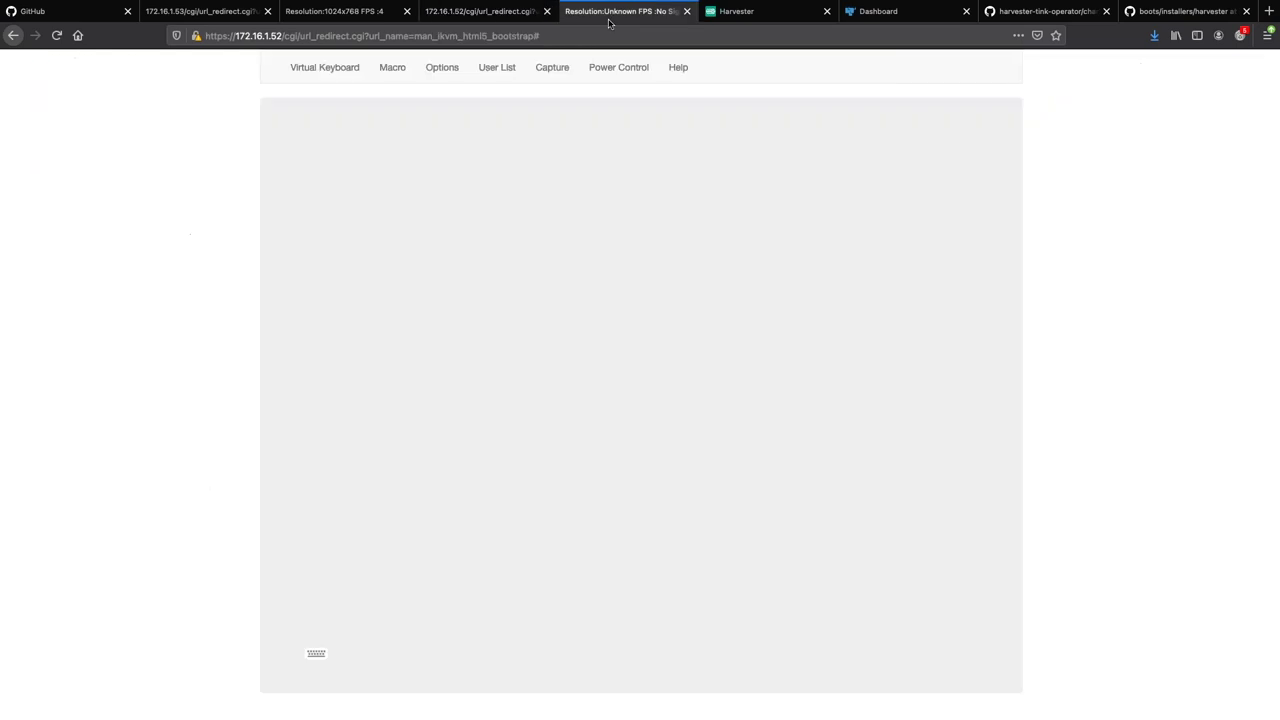
pyautogui.click(606, 74)
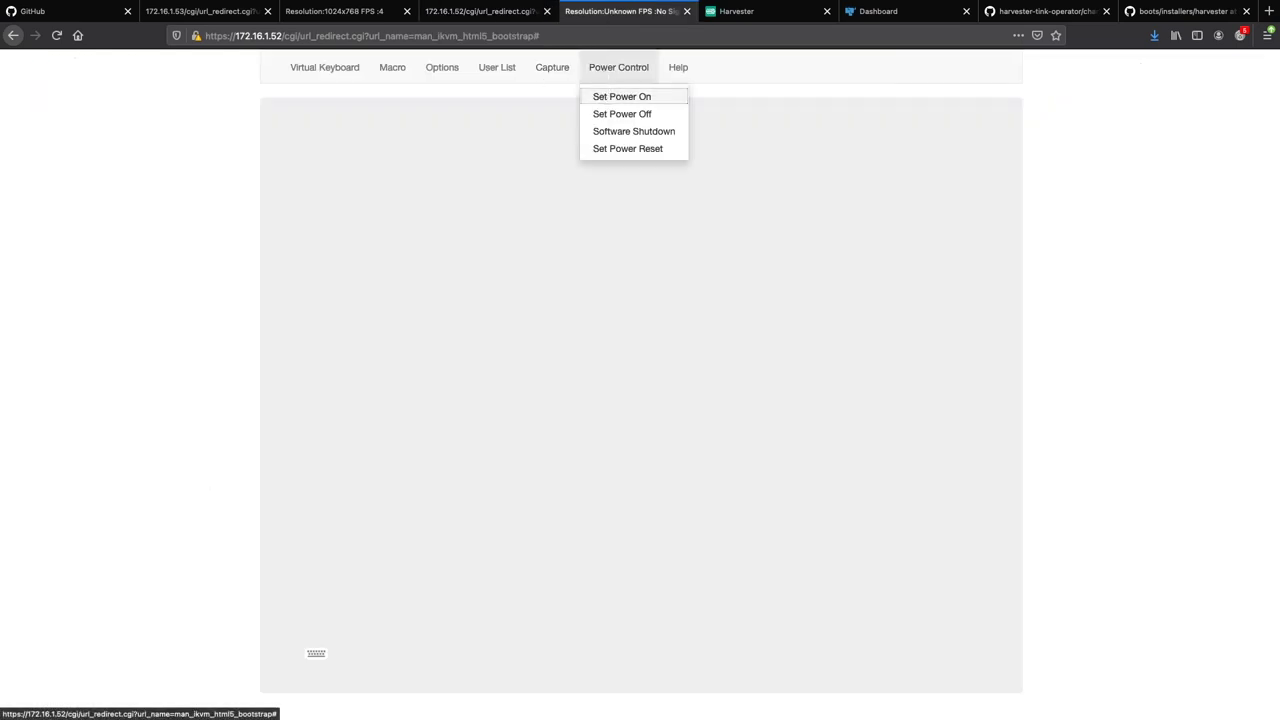
pyautogui.click(621, 96)
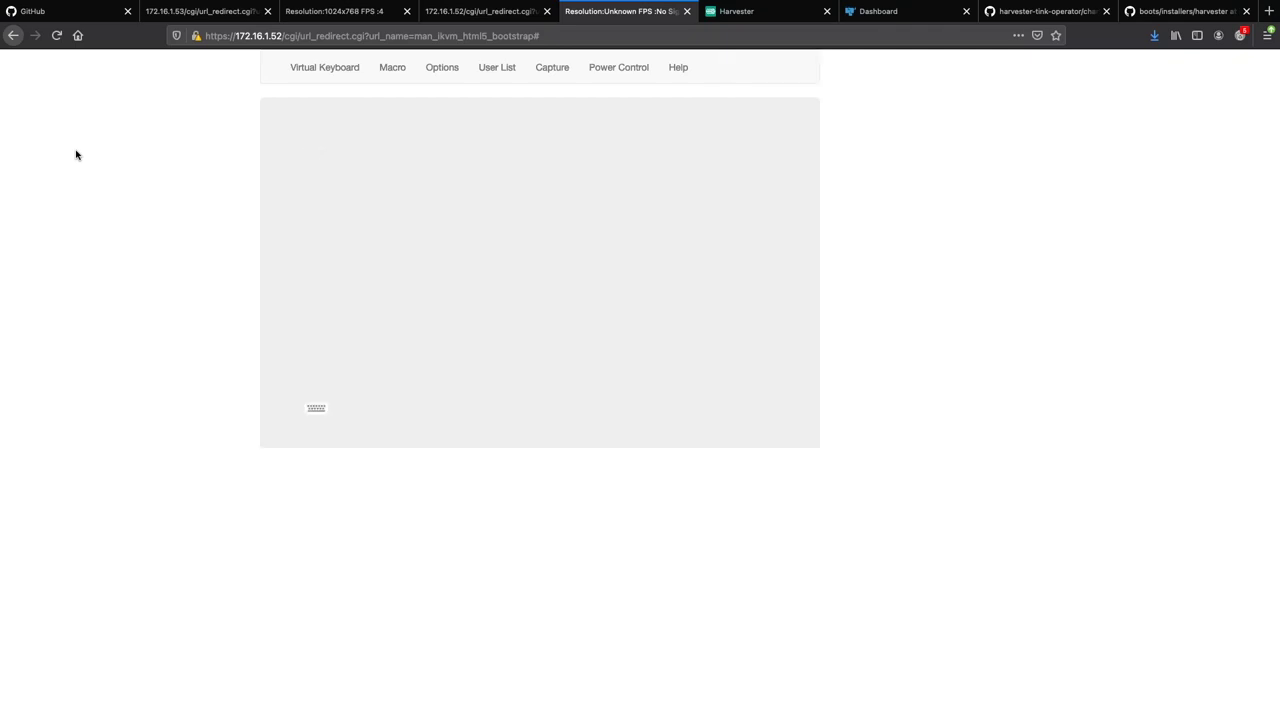
pyautogui.click(878, 14)
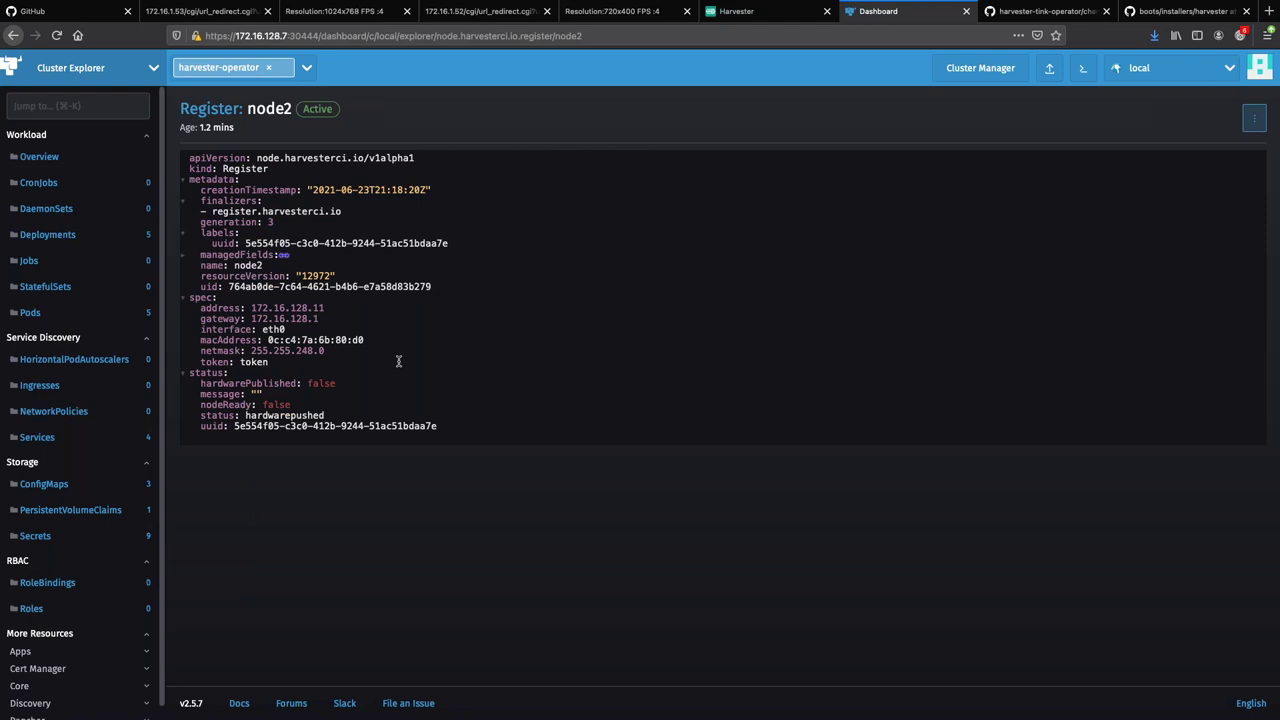
# Verify Harvester's Hosts page lists only node1, then return to the second server's console.
pyautogui.click(787, 17)
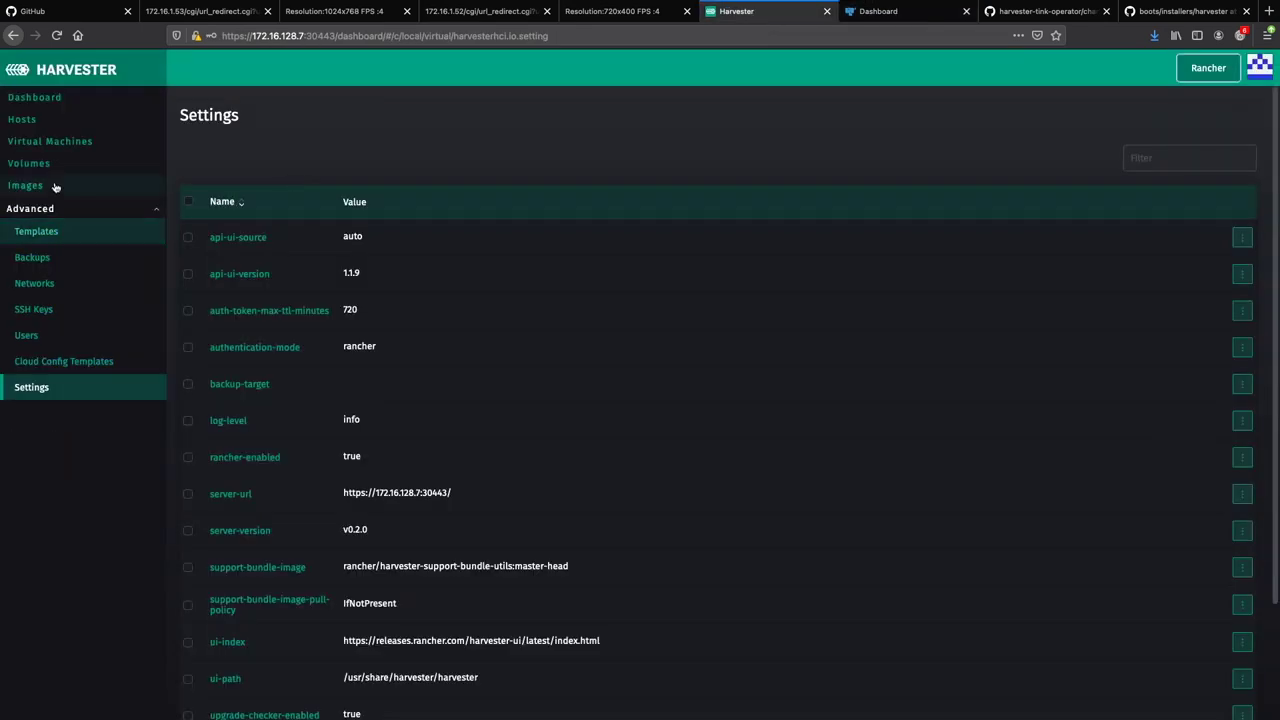
pyautogui.click(58, 120)
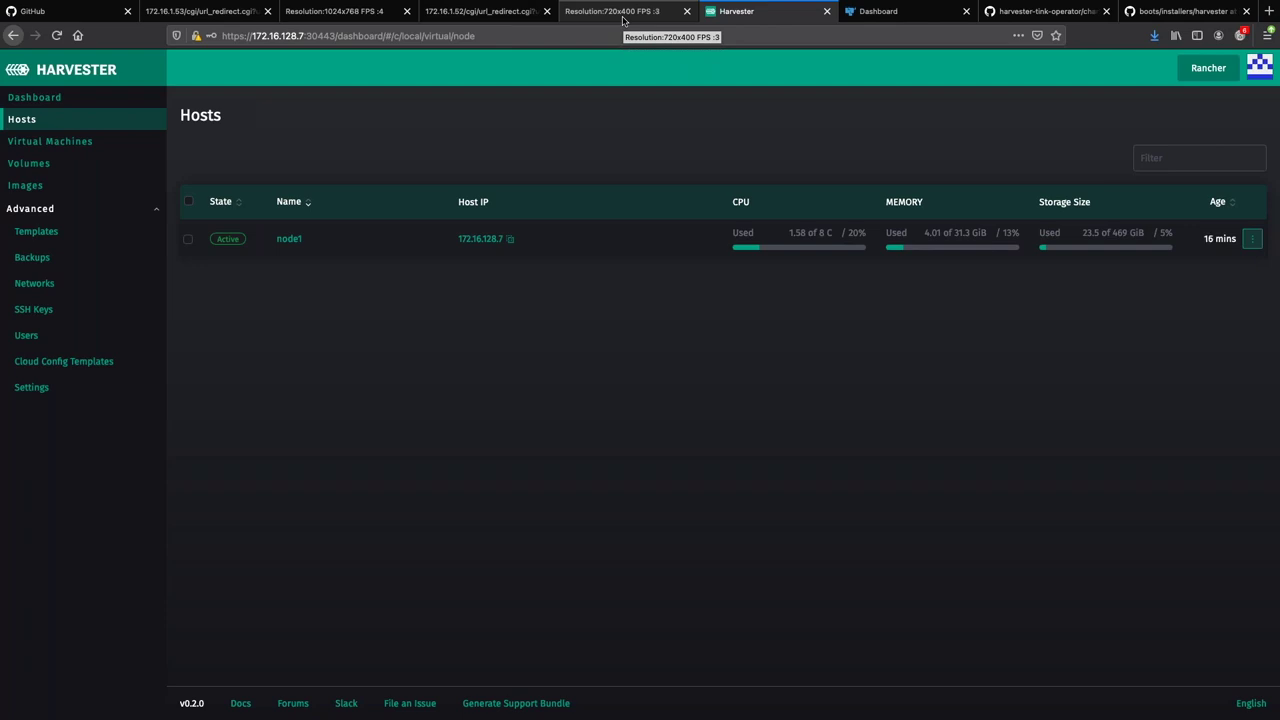
pyautogui.click(623, 11)
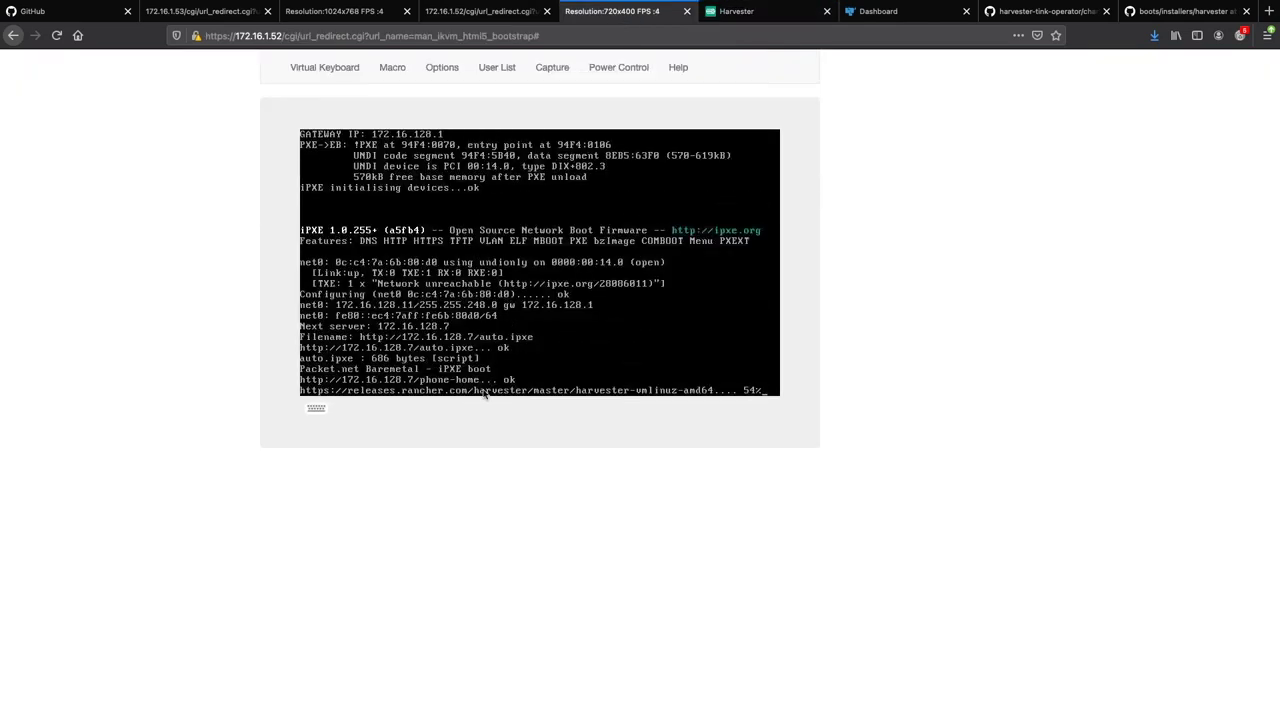
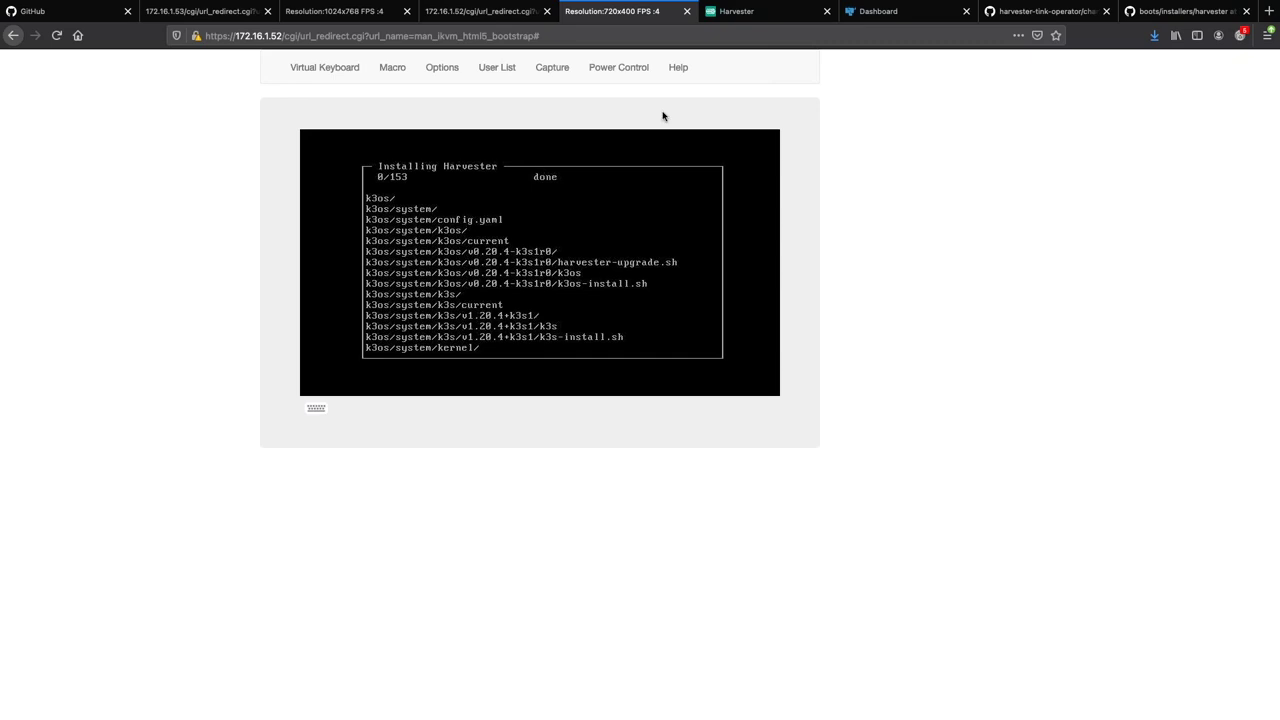
# Switch to the Harvester browser tab to check which nodes are Active on the Hosts page.
pyautogui.click(736, 12)
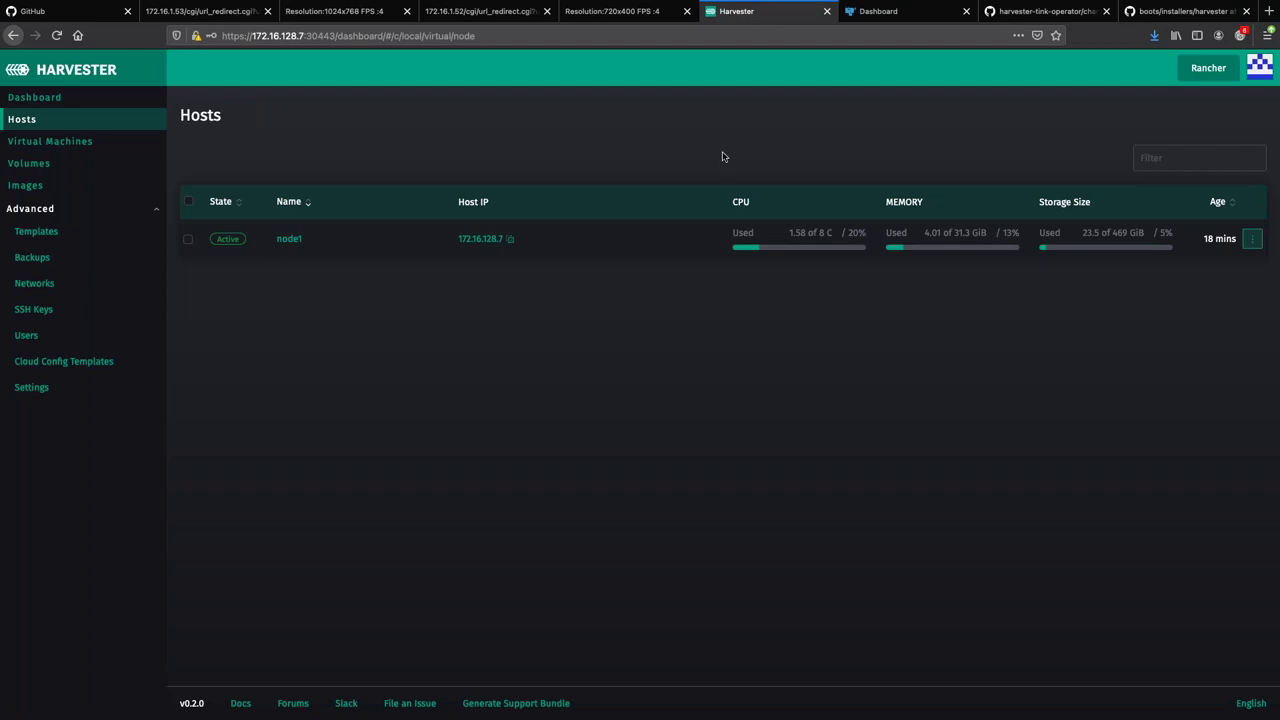
# Go back to the 'Resolution:720x400' iKVM console to watch the installer unpacking container images.
pyautogui.click(646, 14)
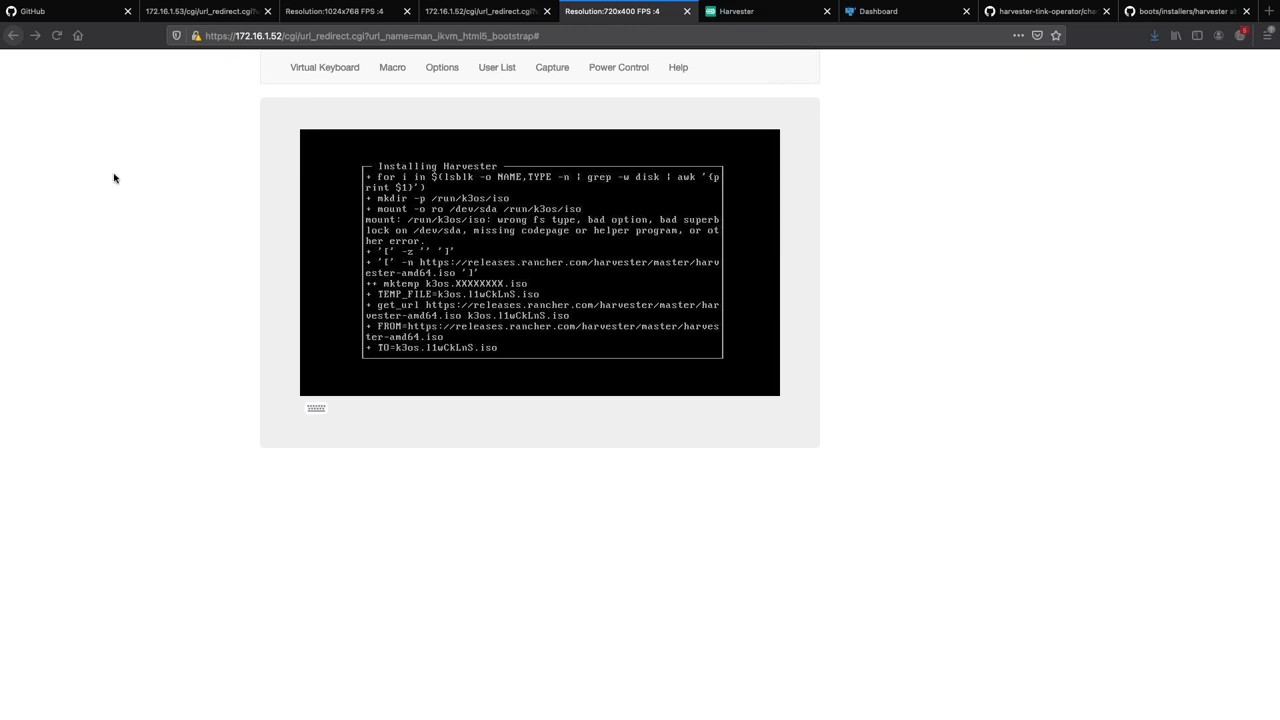
pyautogui.click(740, 18)
# Check the Harvester Hosts page until node2 at 172.16.128.11 shows Active beside node1.
pyautogui.click(631, 18)
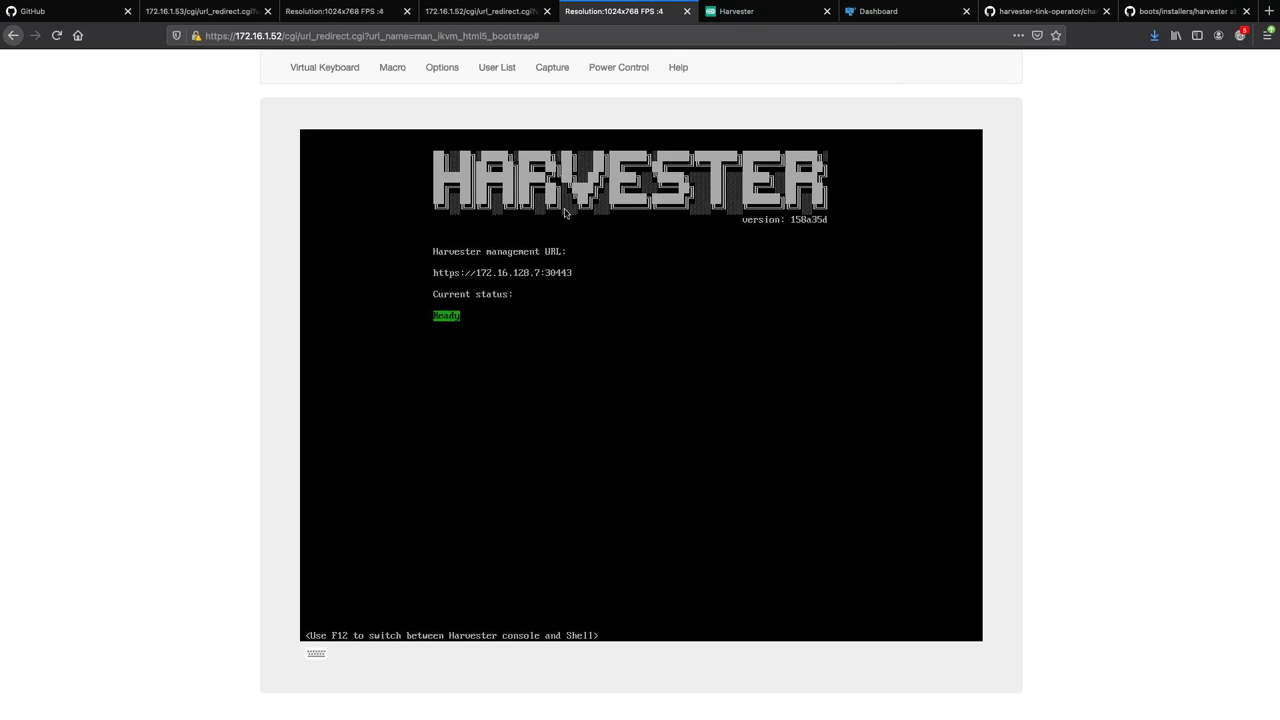
pyautogui.click(754, 12)
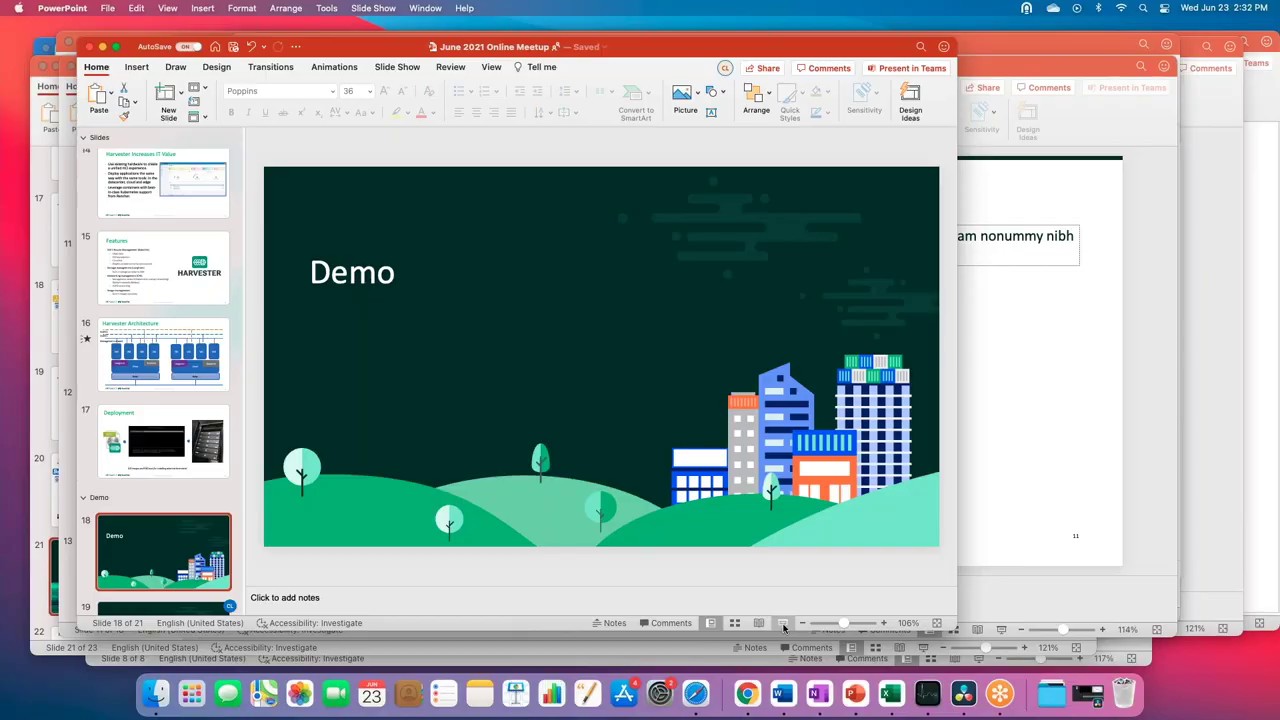
# Start the slide show and advance to the More information slide listing harvesterhci.io and github.com/harvester.
pyautogui.click(785, 625)
pyautogui.click(785, 628)
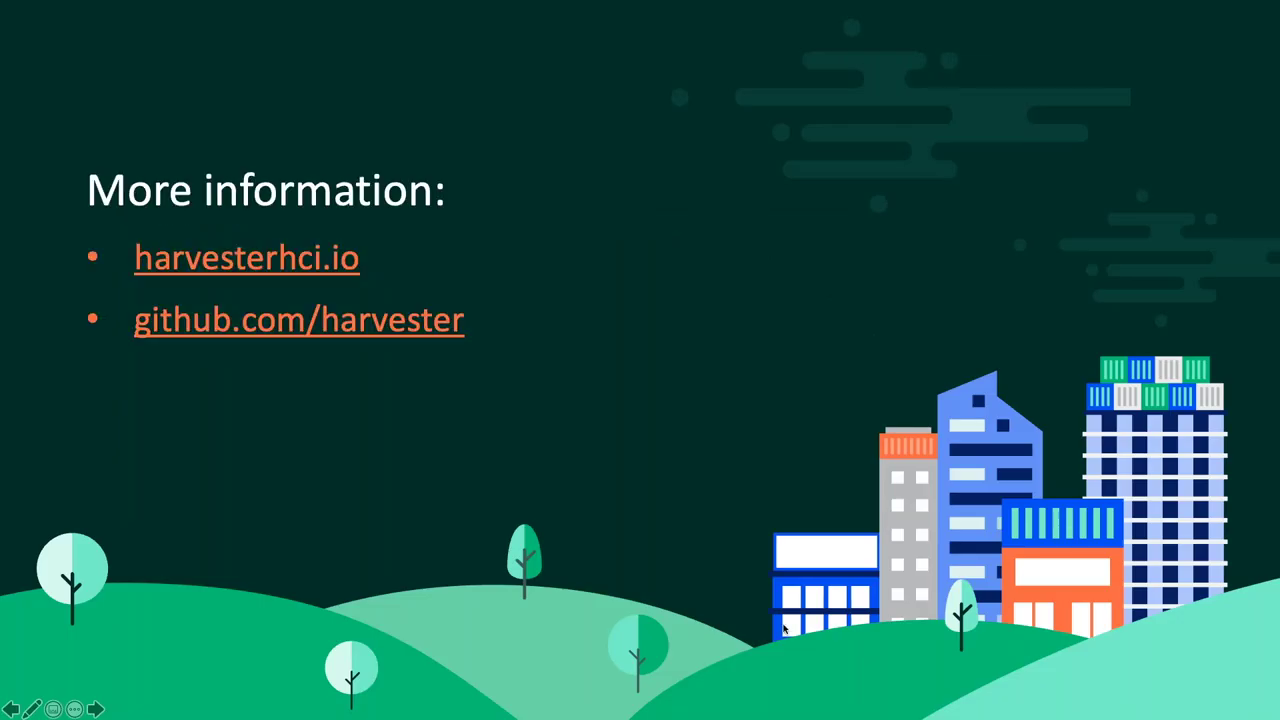